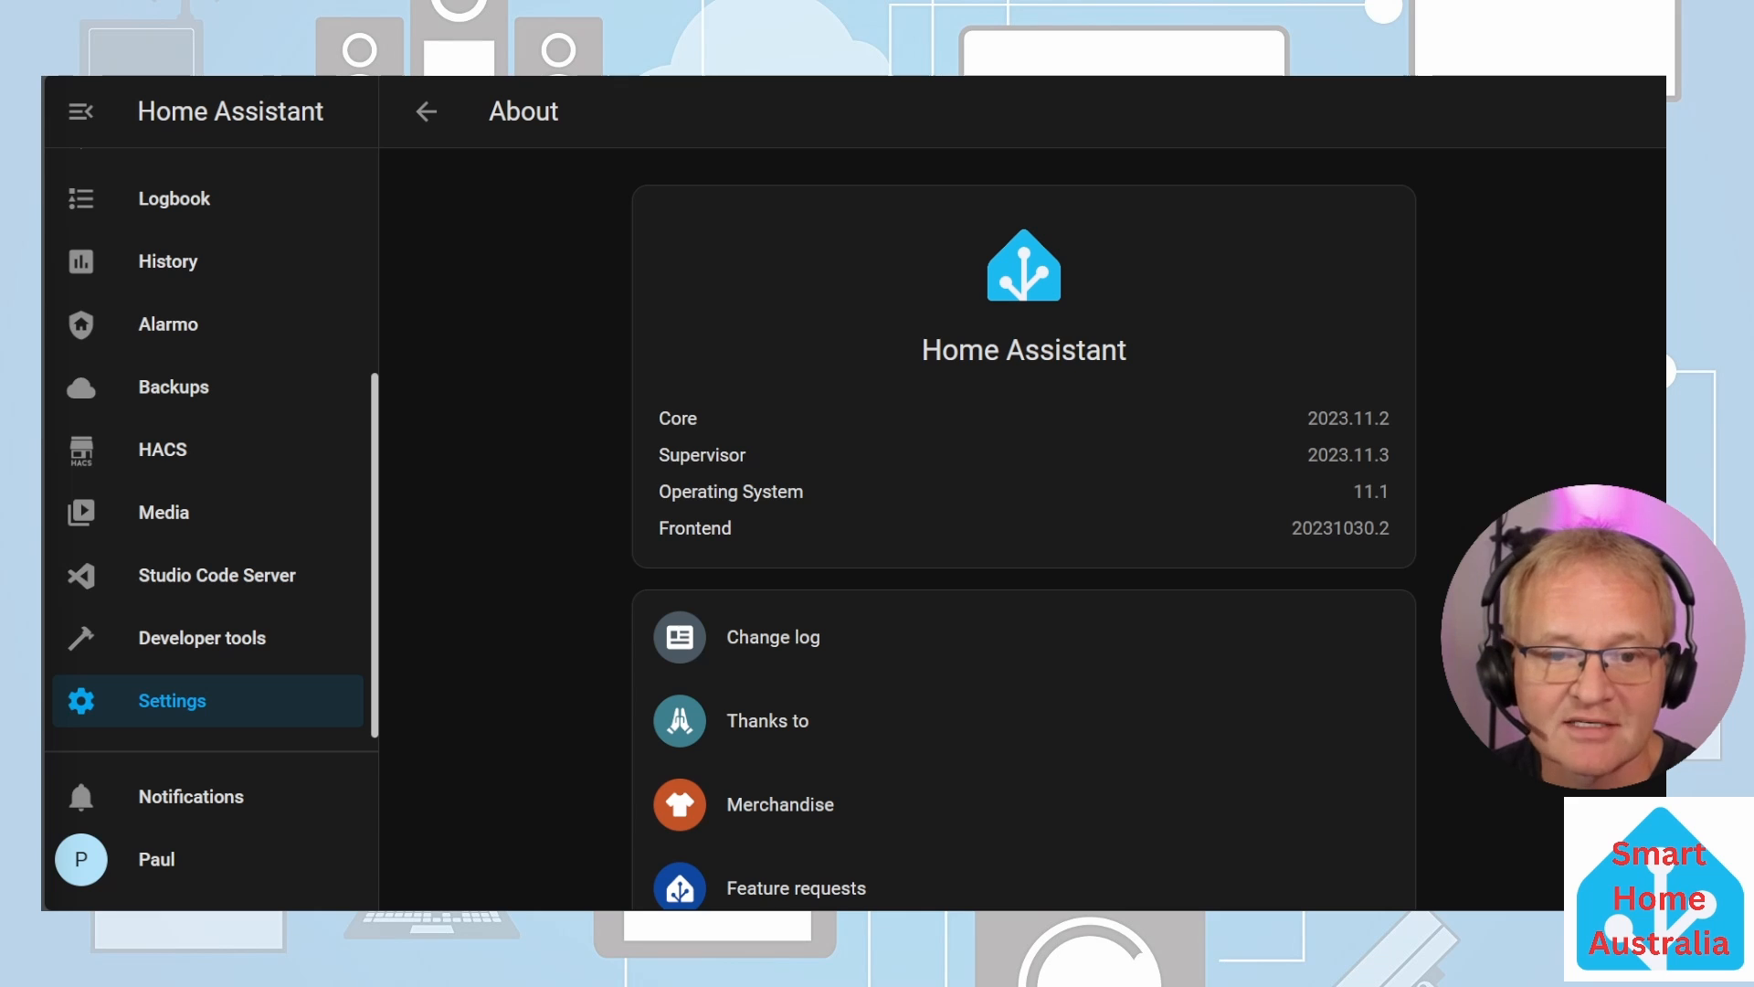
# Step: Create a button helper named LOUNGE AIR CONDITIONING with the icon mdi:air-conditioner
pyautogui.click(189, 711)
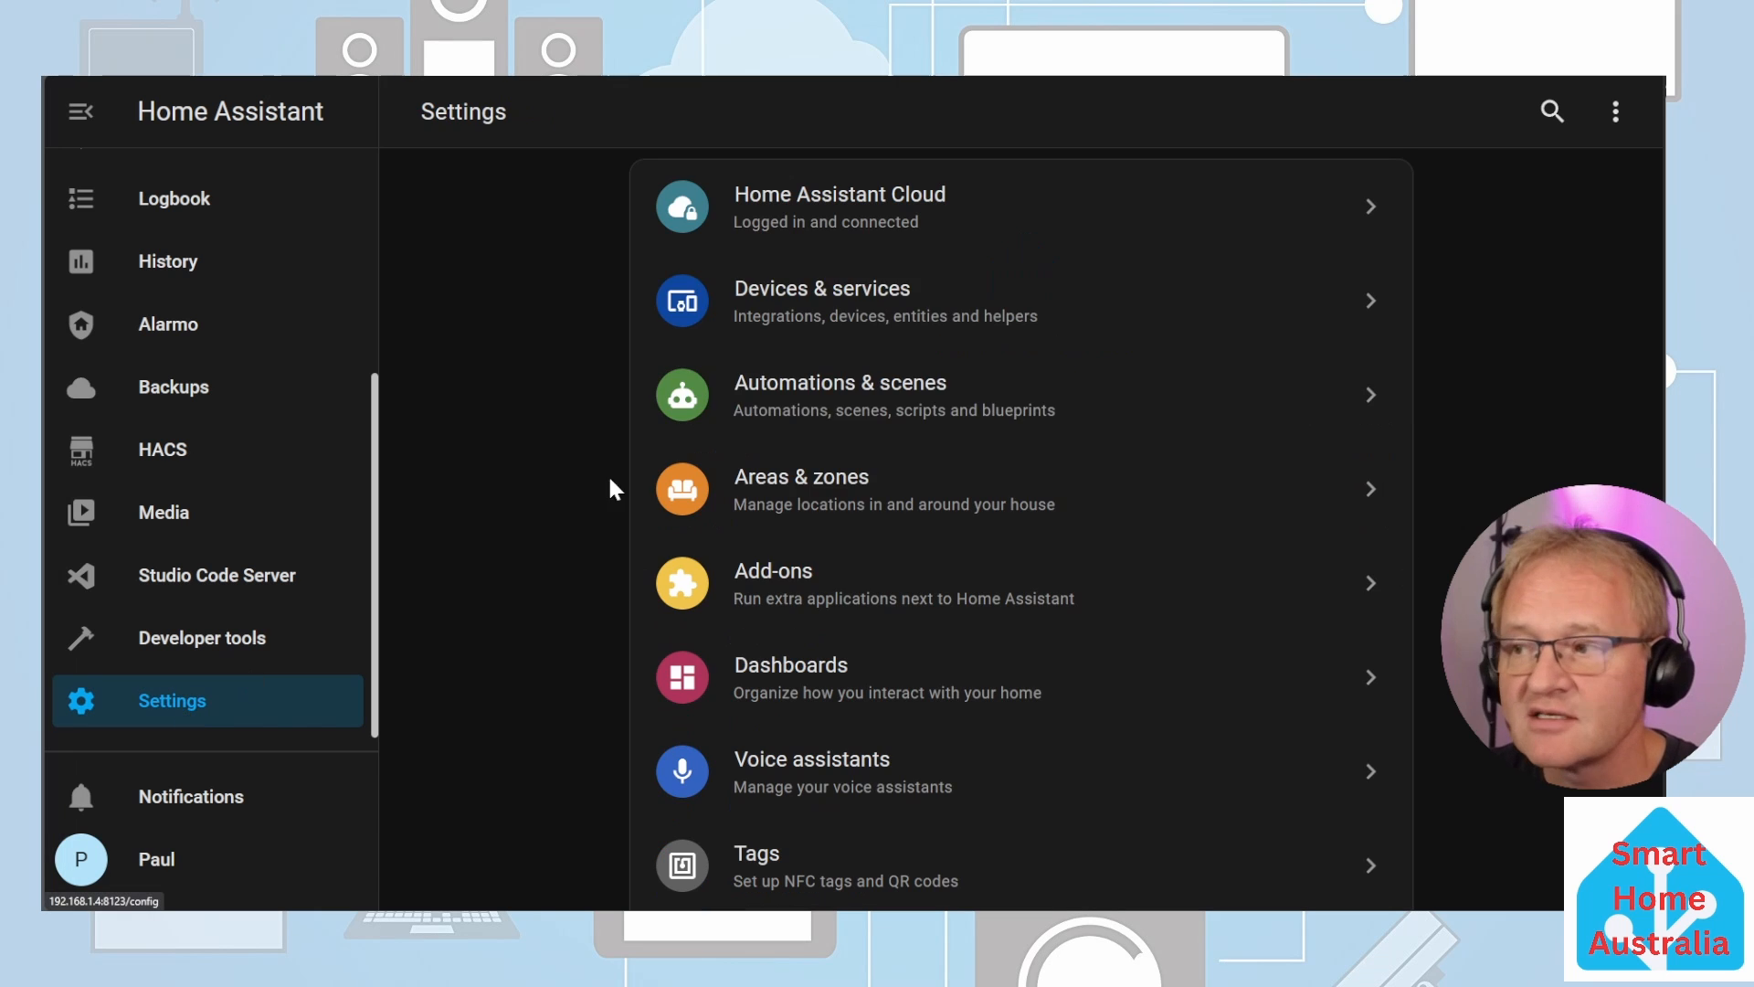
pyautogui.click(780, 307)
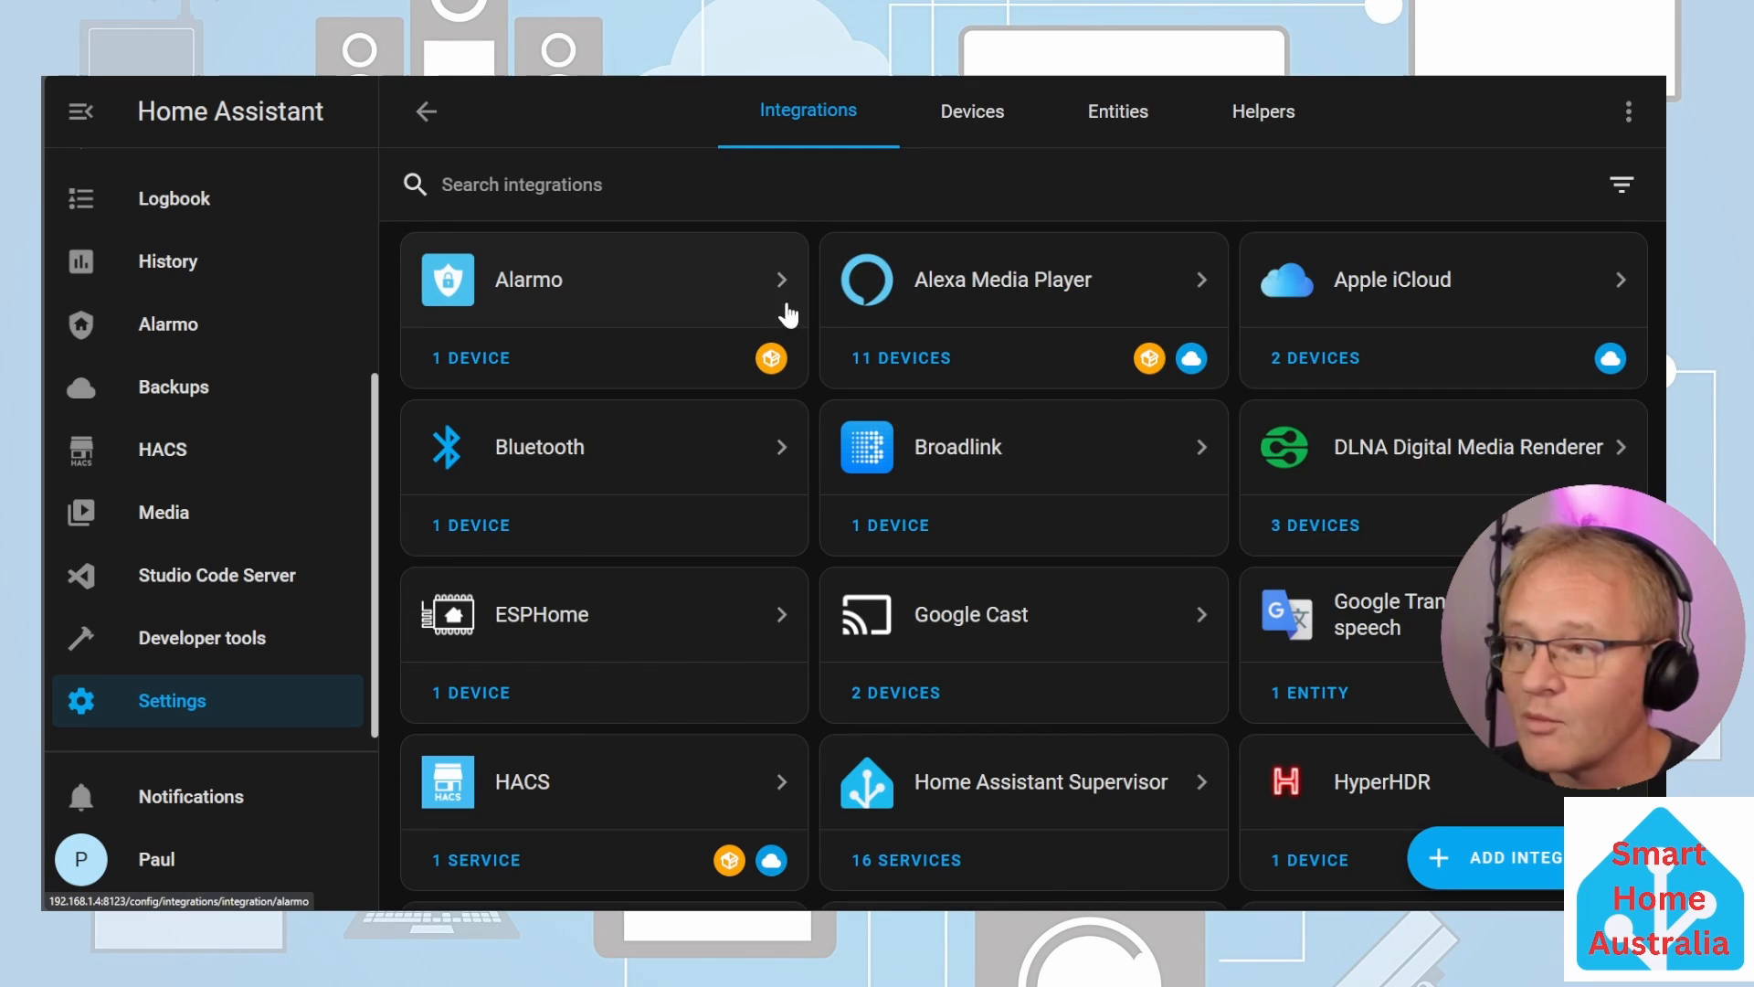
pyautogui.click(1263, 110)
pyautogui.click(1538, 877)
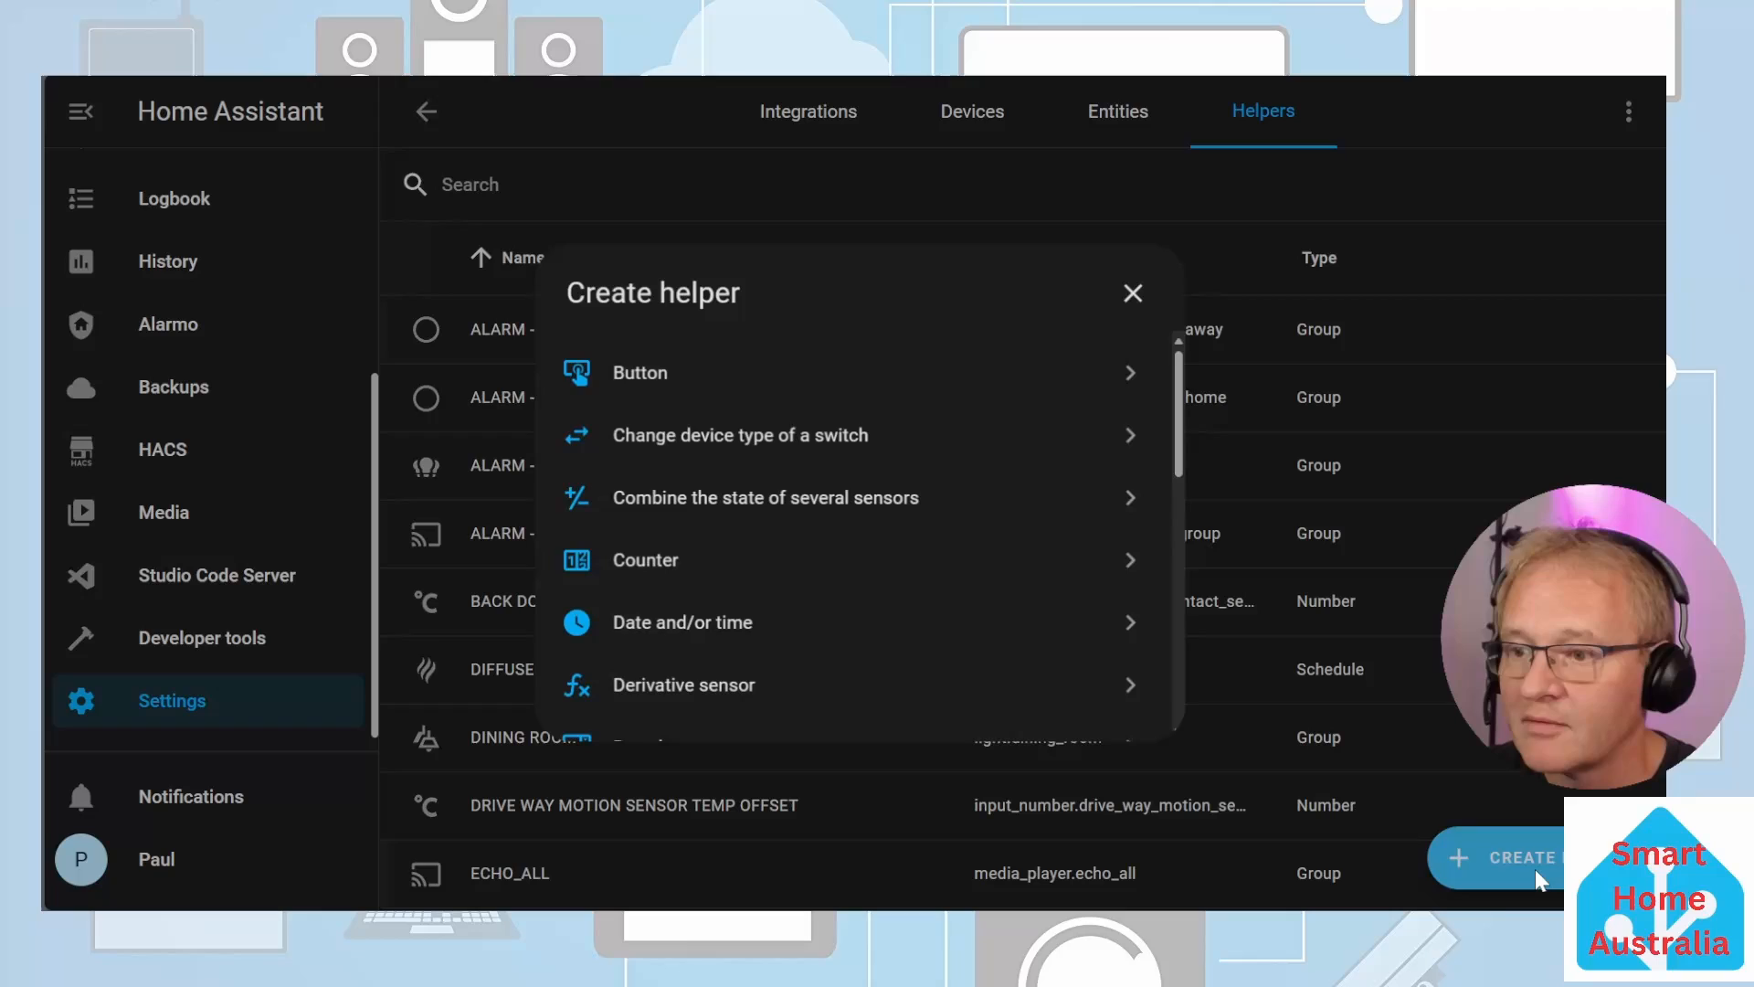
pyautogui.click(666, 376)
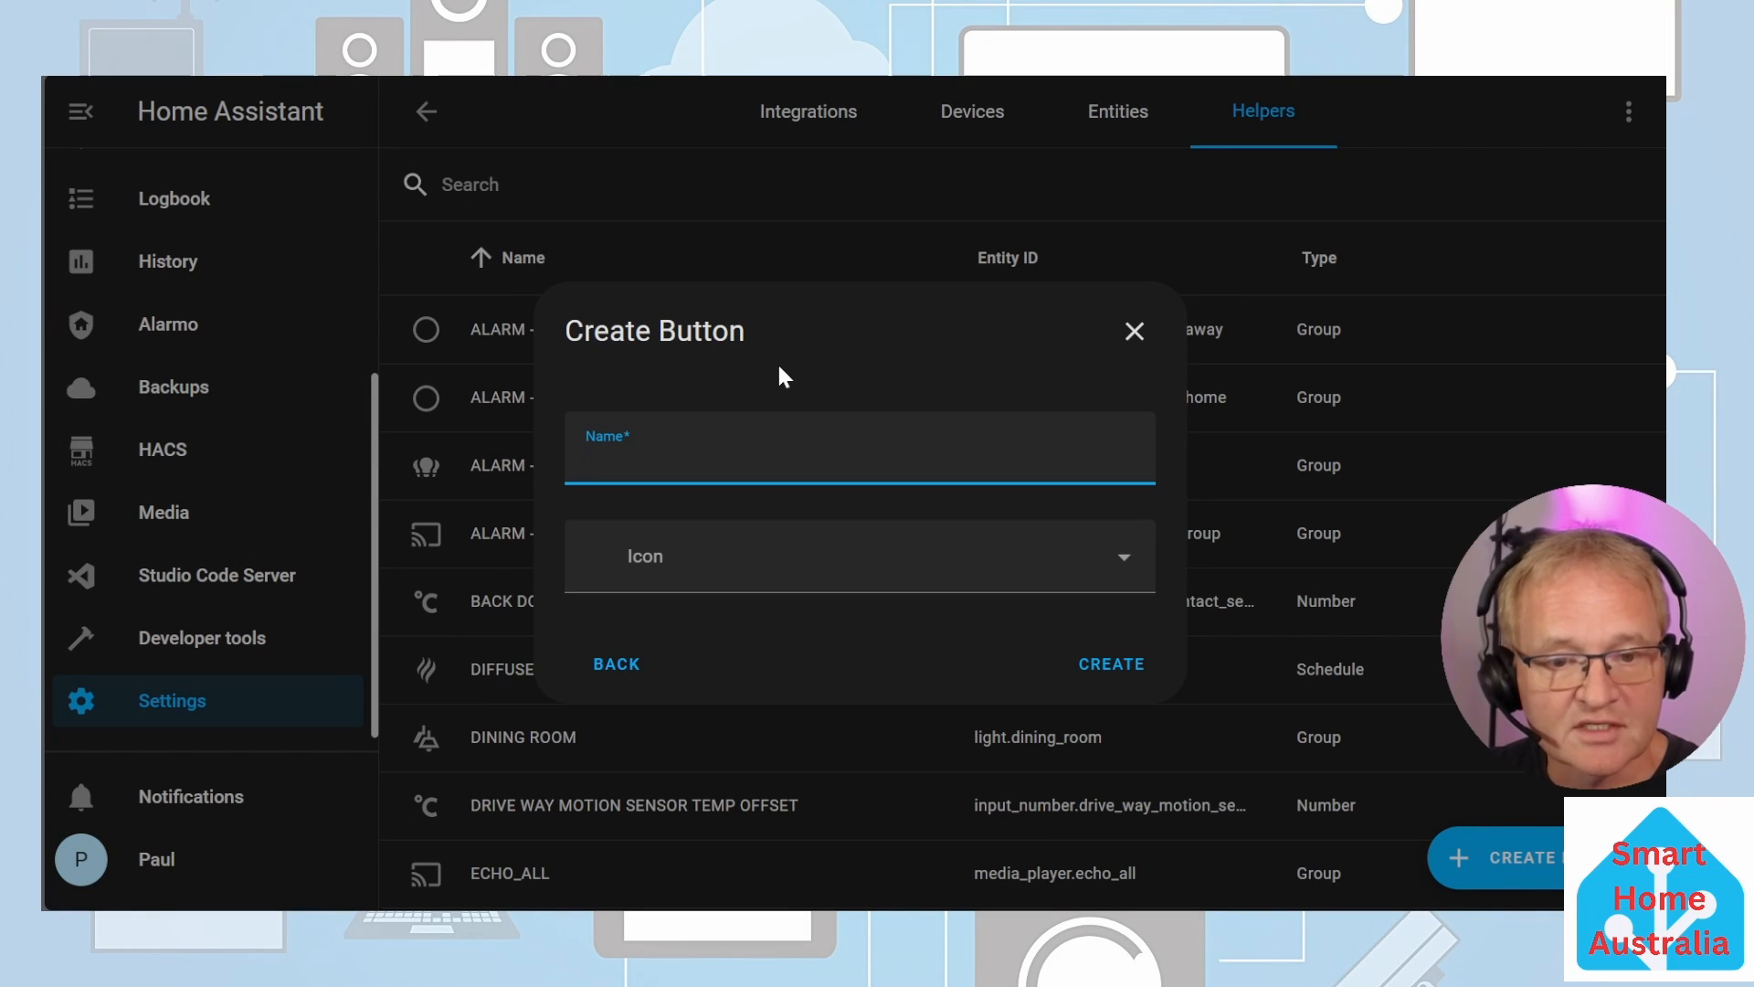
pyautogui.write('LOUNGE AIR CONDITIONING')
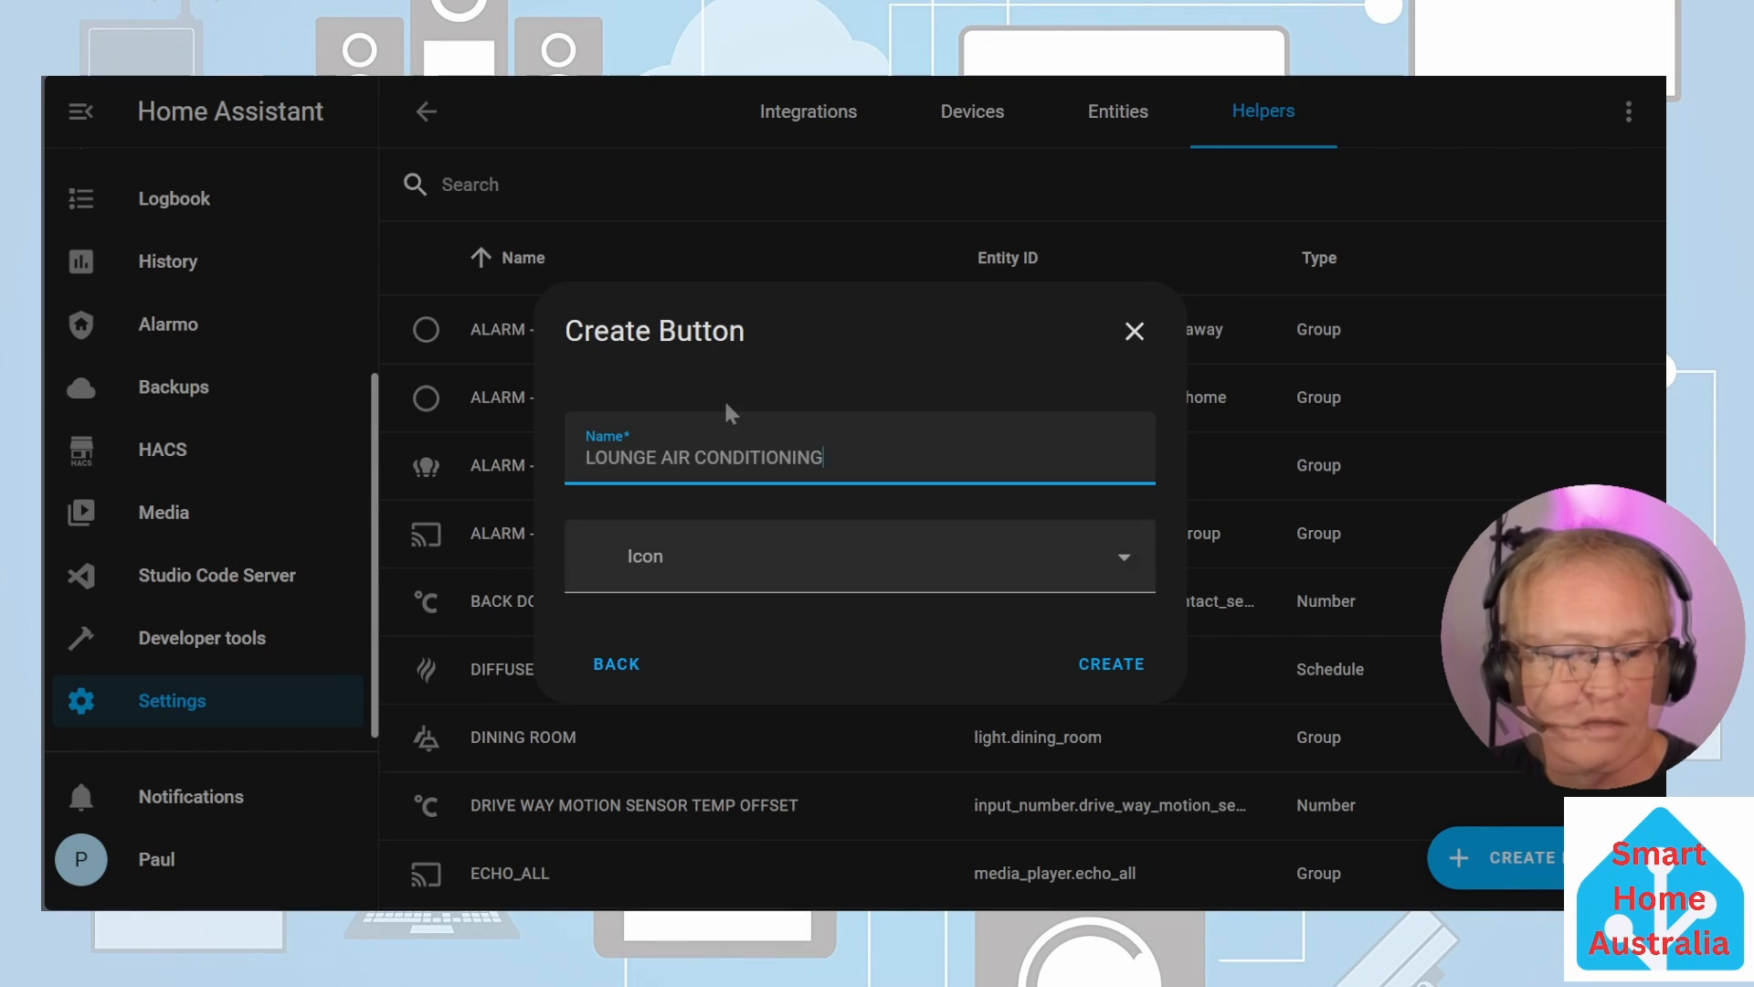
pyautogui.press('Tab')
pyautogui.write('mdi:air-conditioner')
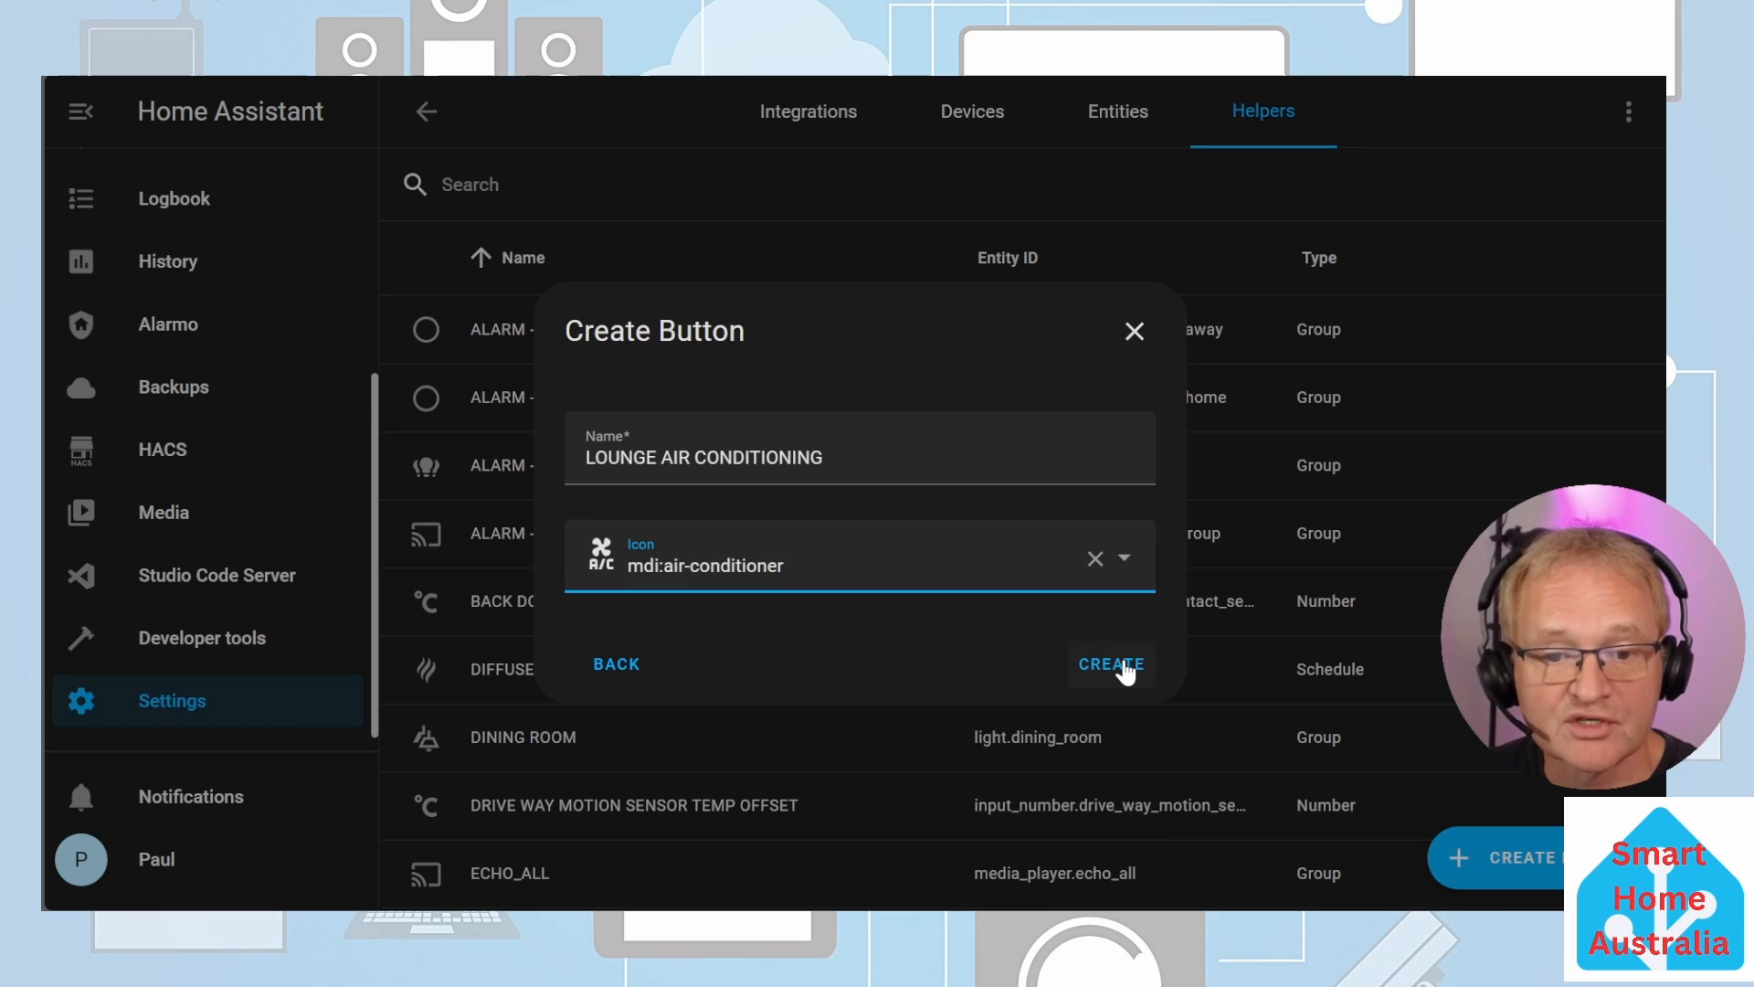
pyautogui.click(1124, 666)
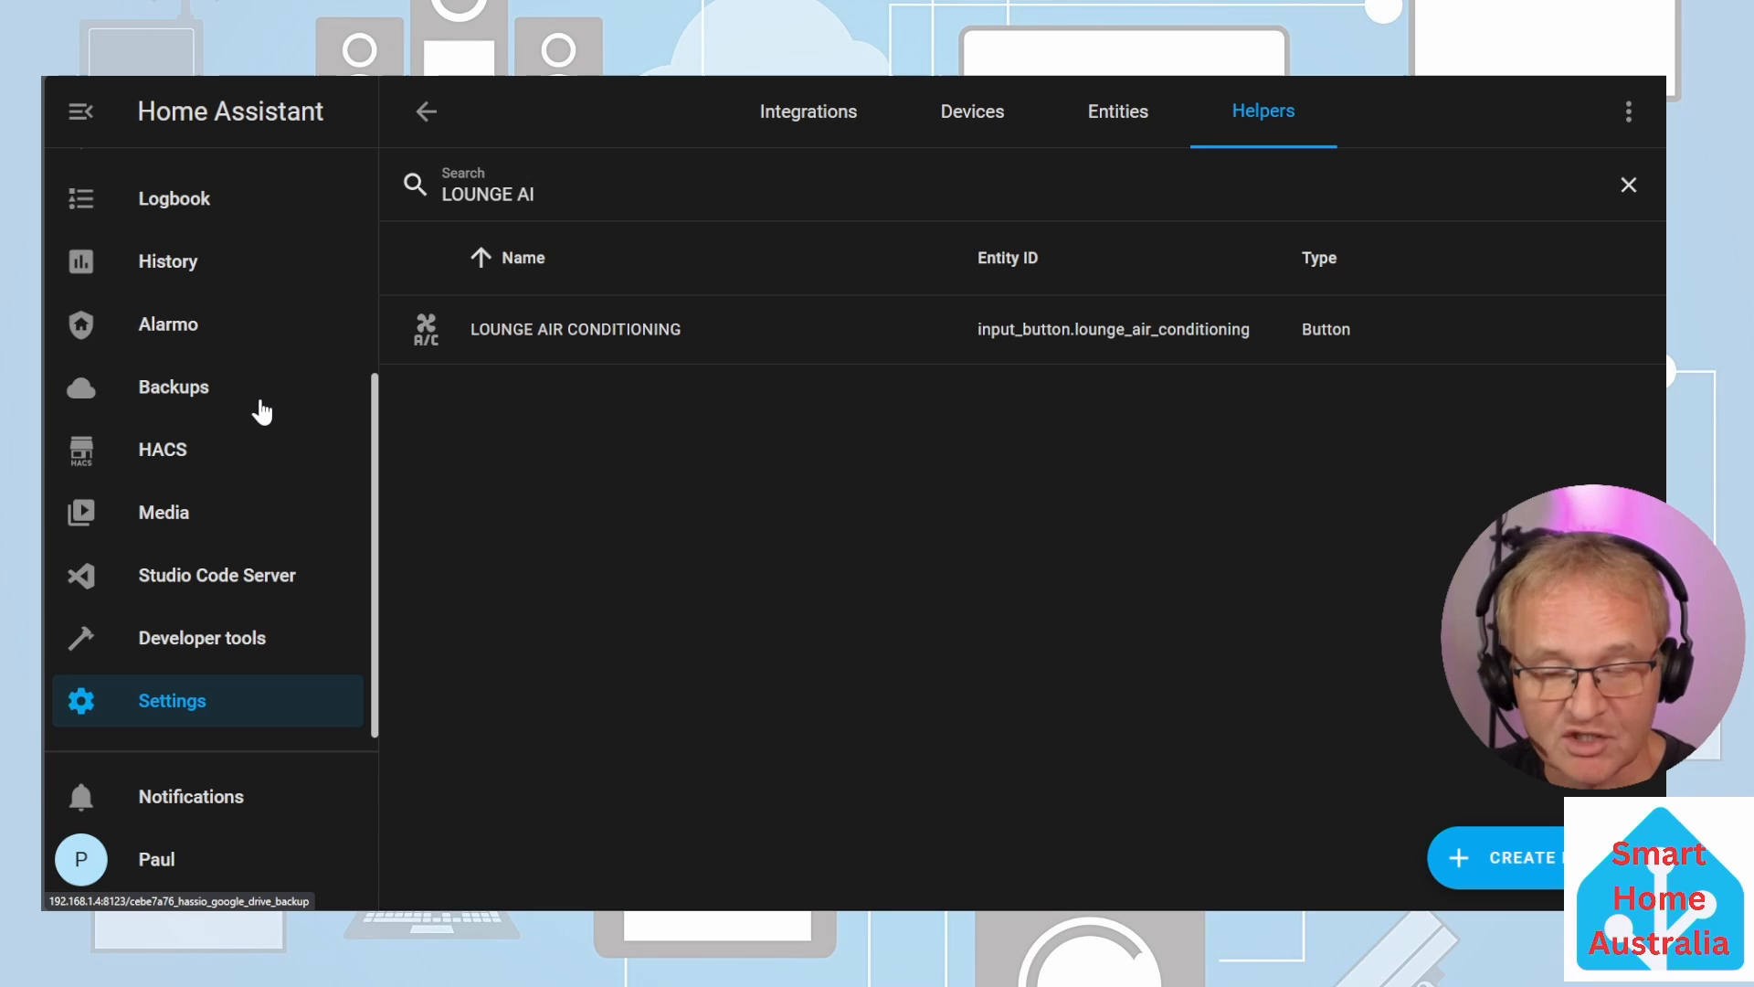
# Step: Add a button card for the LOUNGE AIR CONDITIONING entity to the Helpers view of the Tutorials dashboard
pyautogui.scroll(5, 261, 409)
pyautogui.click(186, 310)
pyautogui.click(1629, 110)
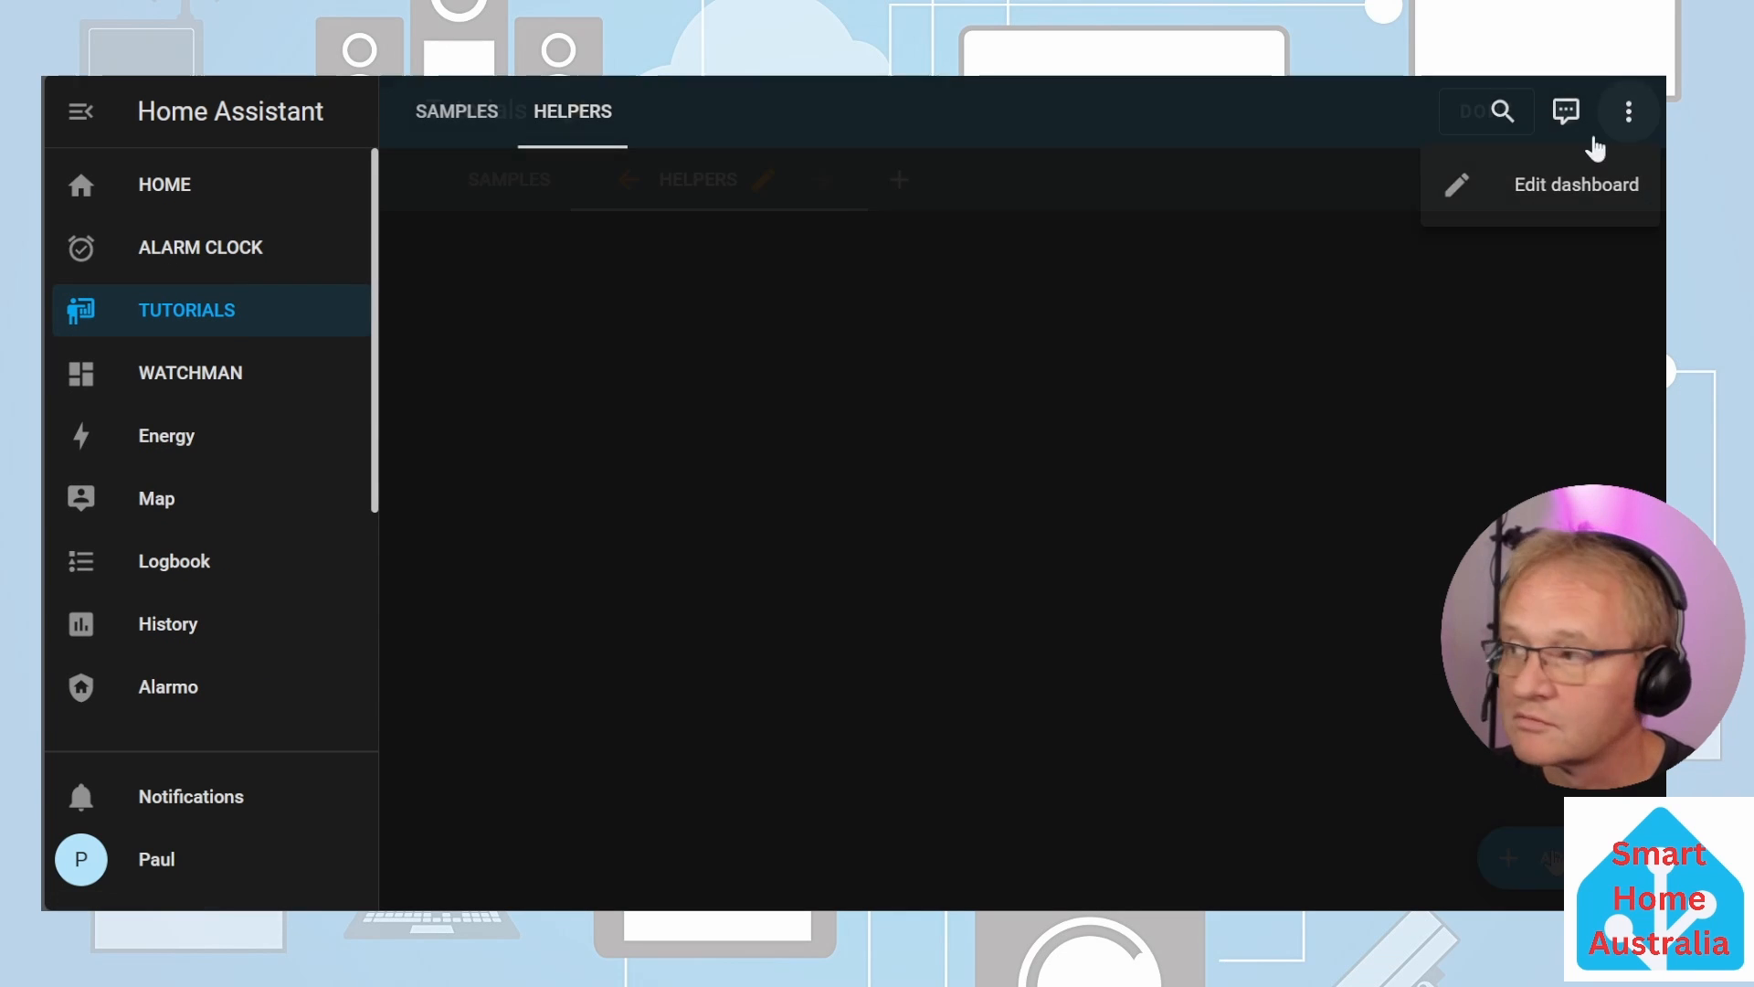
pyautogui.click(1581, 185)
pyautogui.click(1542, 845)
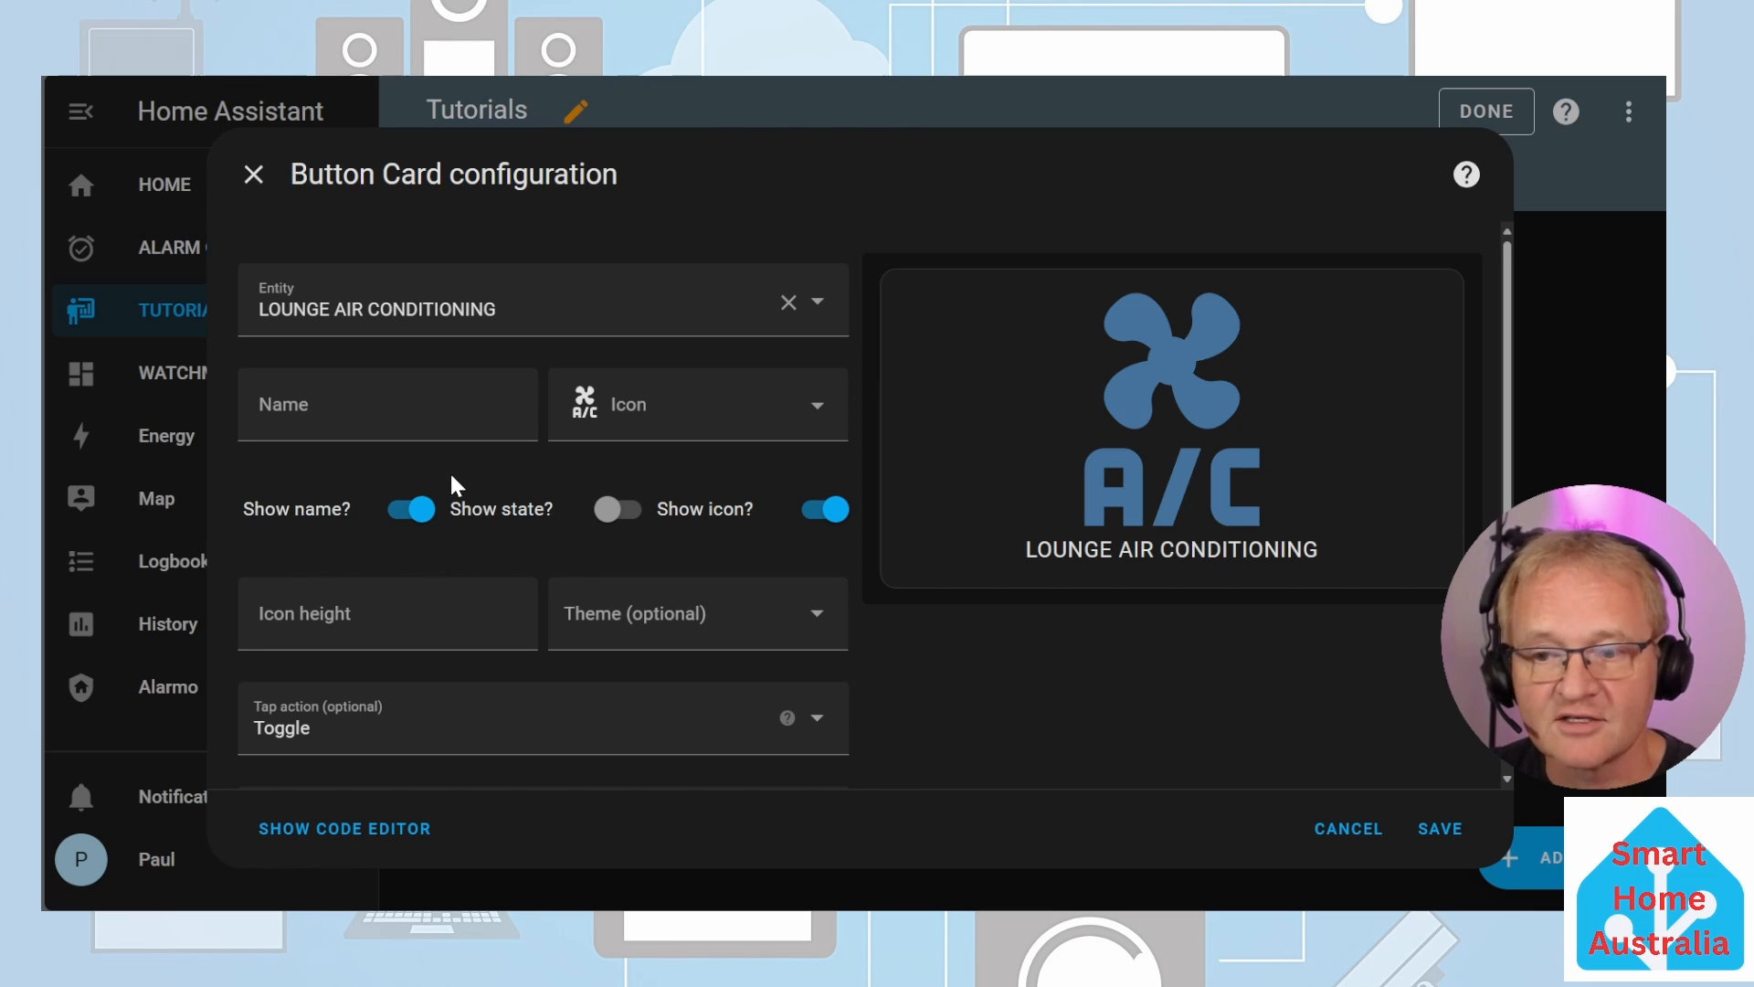
pyautogui.click(1440, 827)
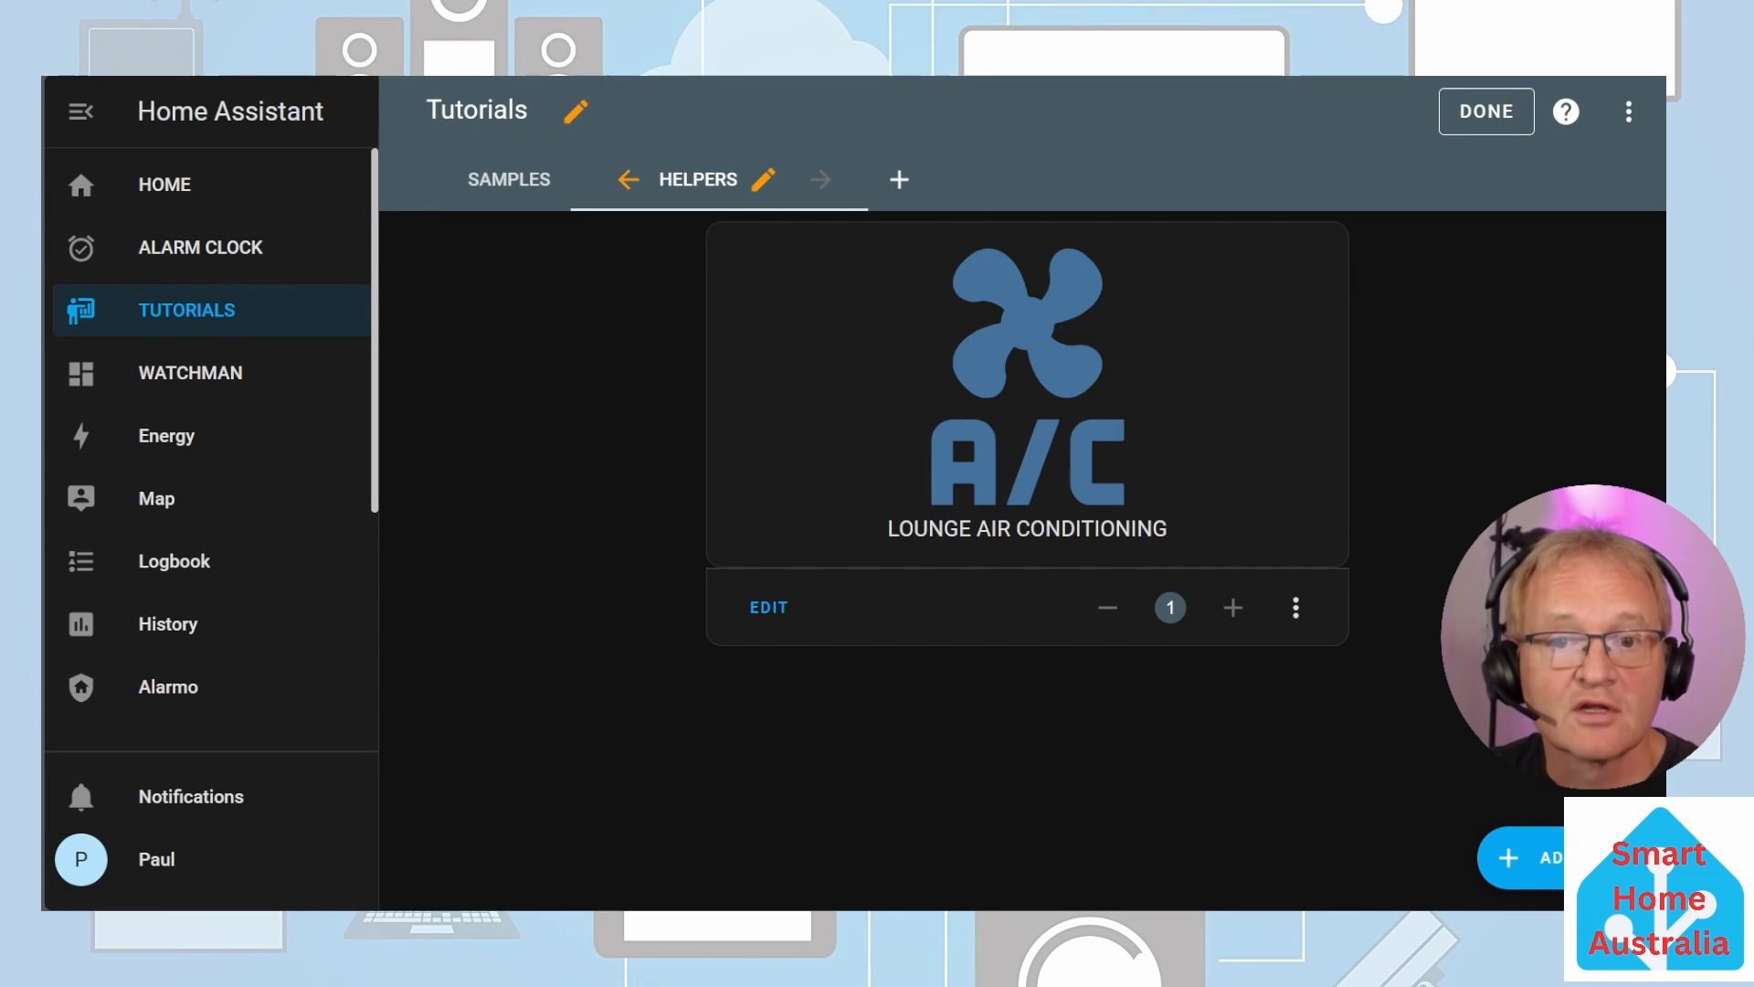
# Step: Start a new empty automation in the automations and scenes settings
pyautogui.scroll(-2, 226, 580)
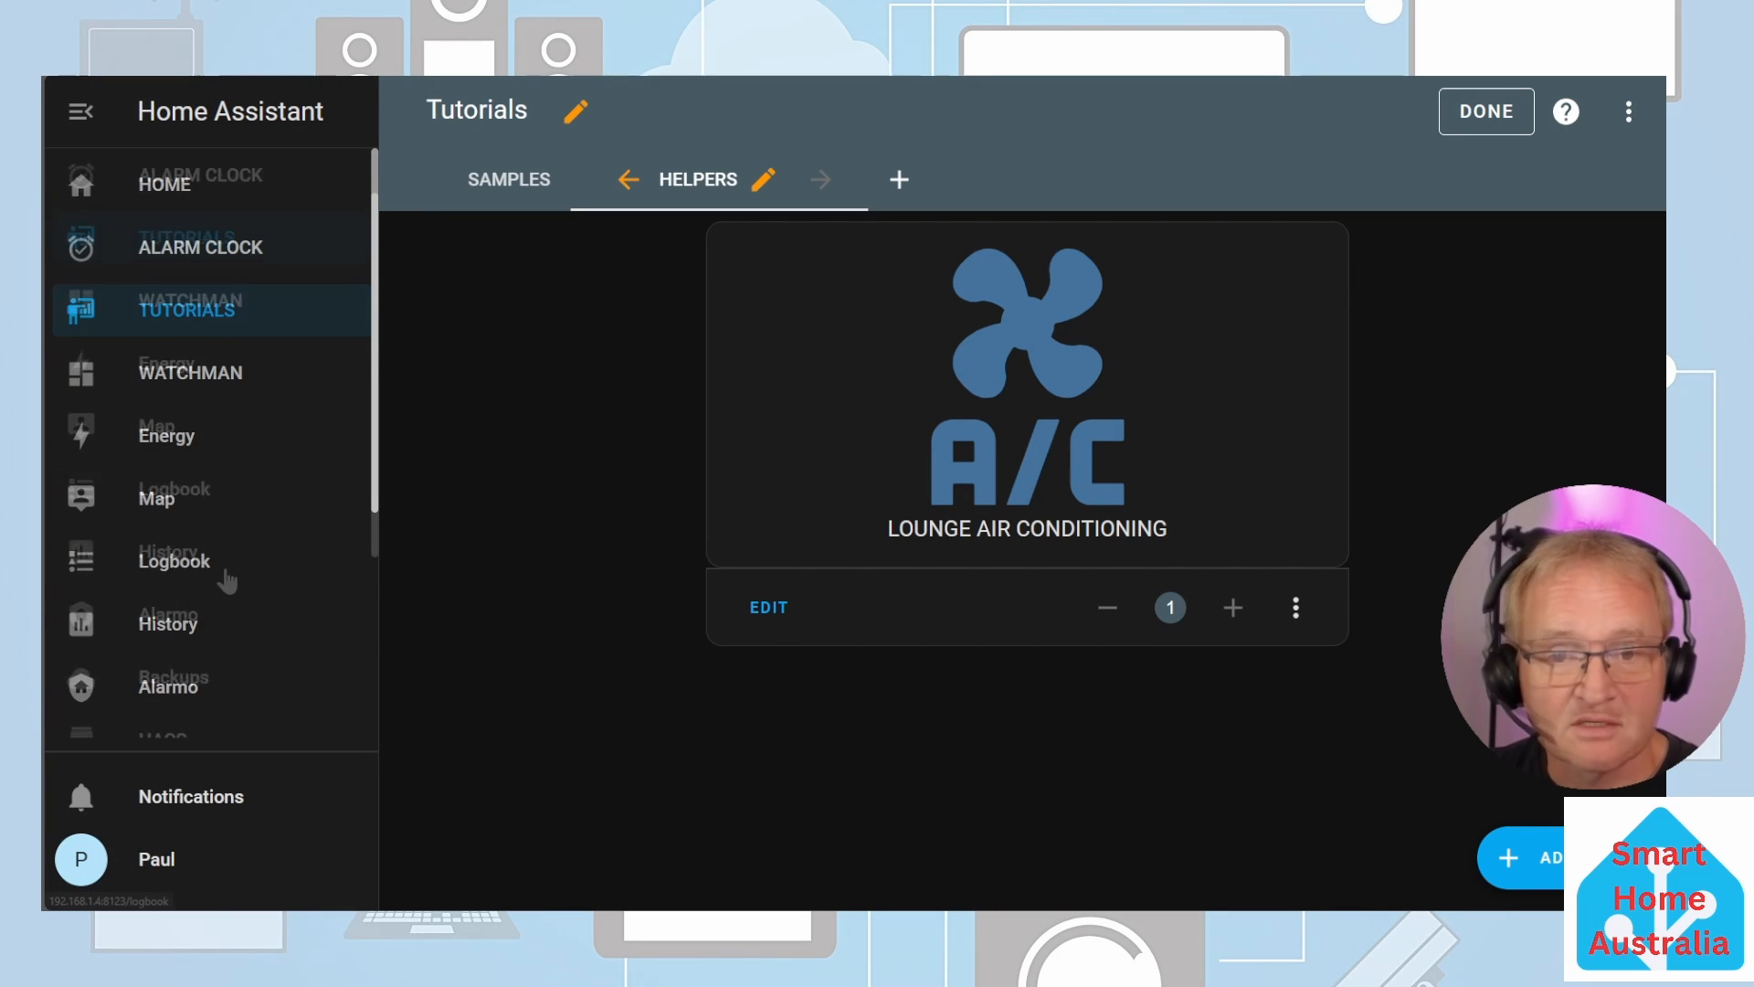
pyautogui.click(193, 707)
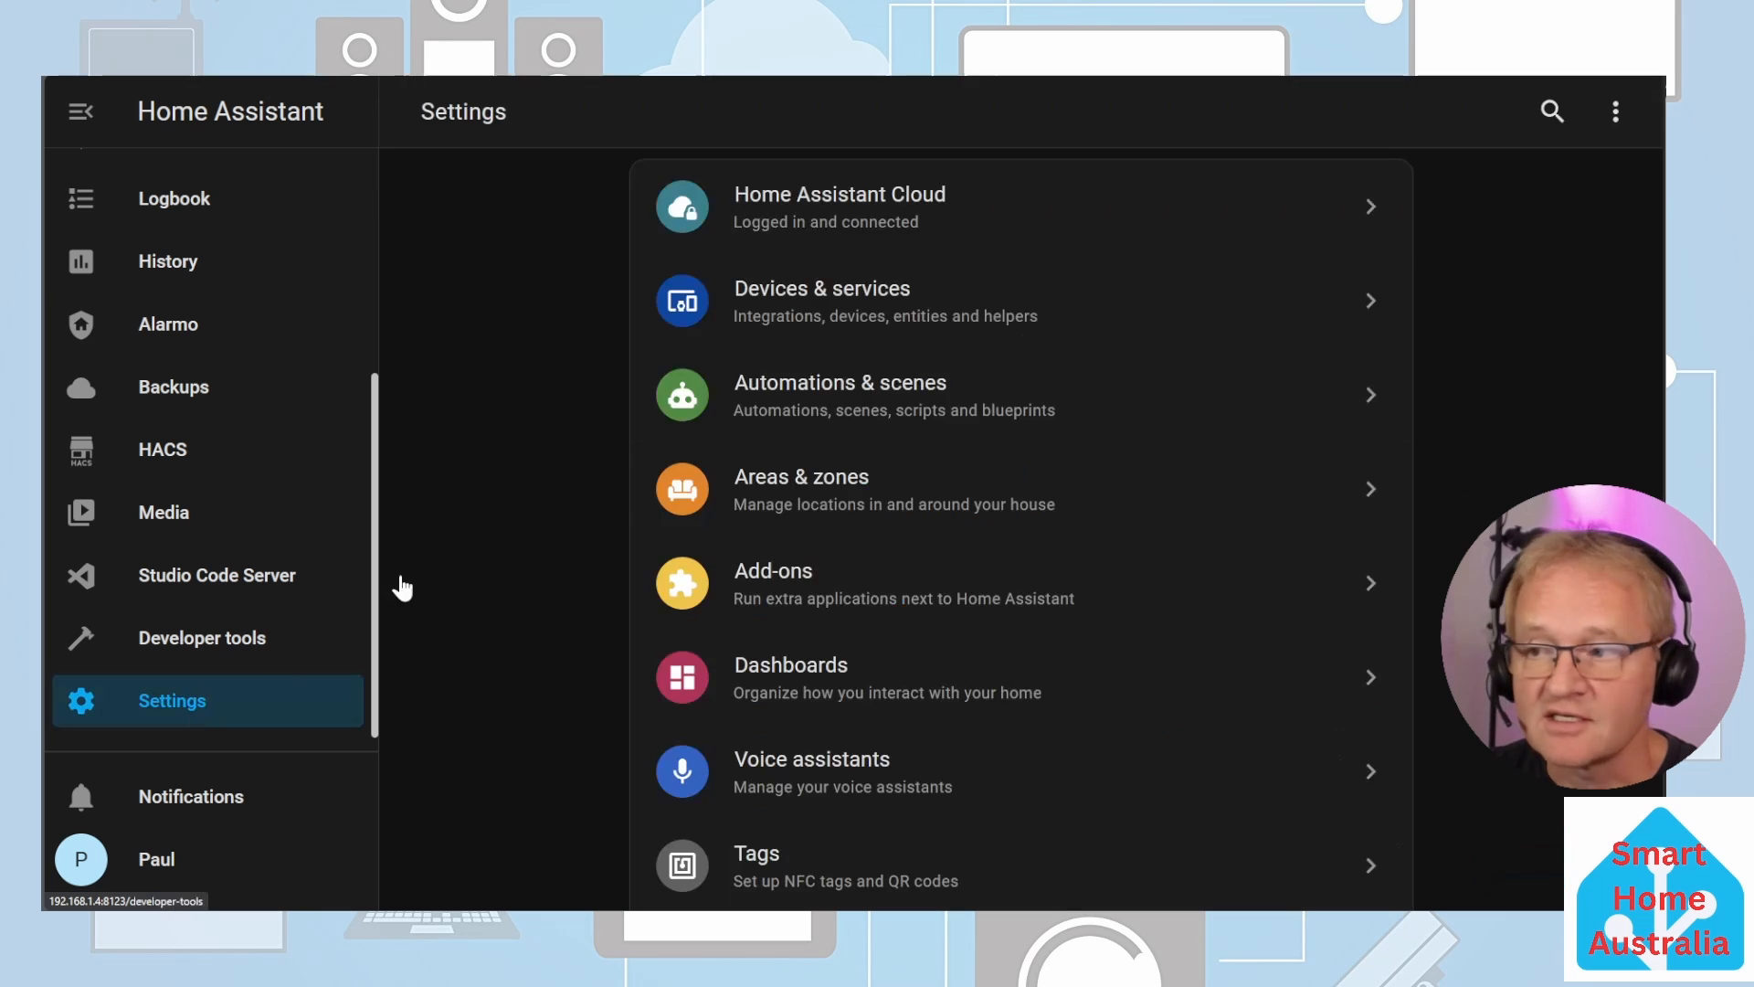
pyautogui.click(830, 403)
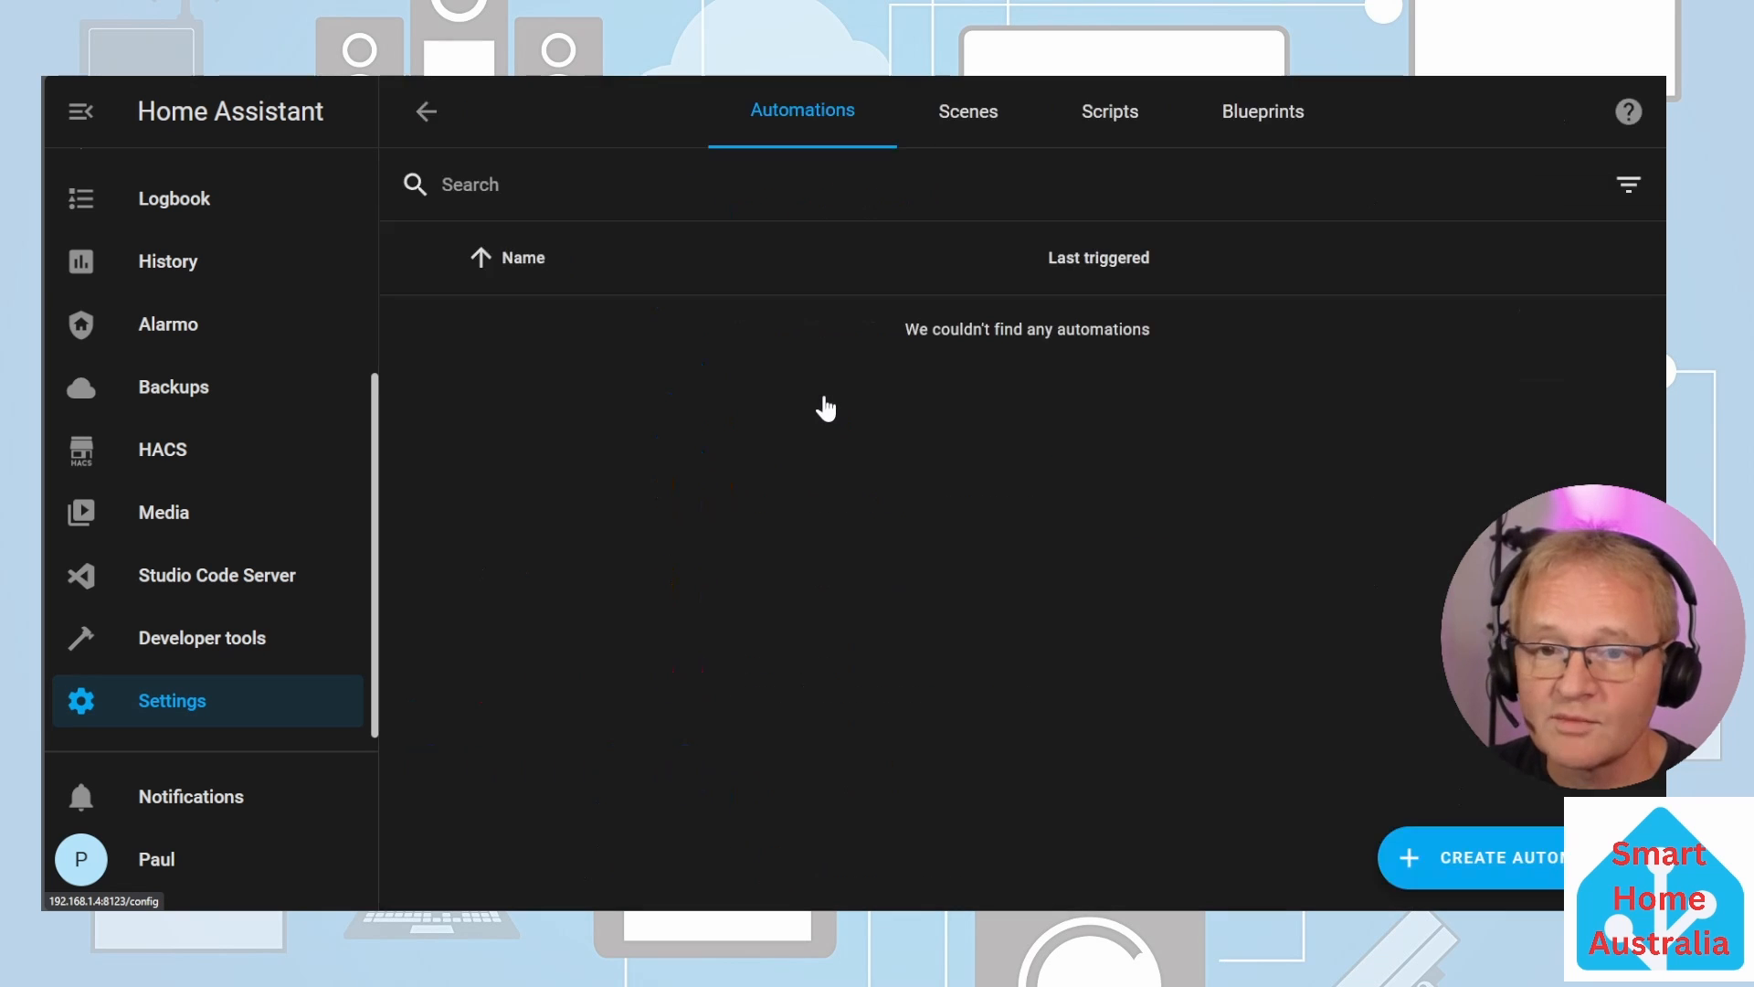
pyautogui.click(1547, 868)
pyautogui.click(760, 370)
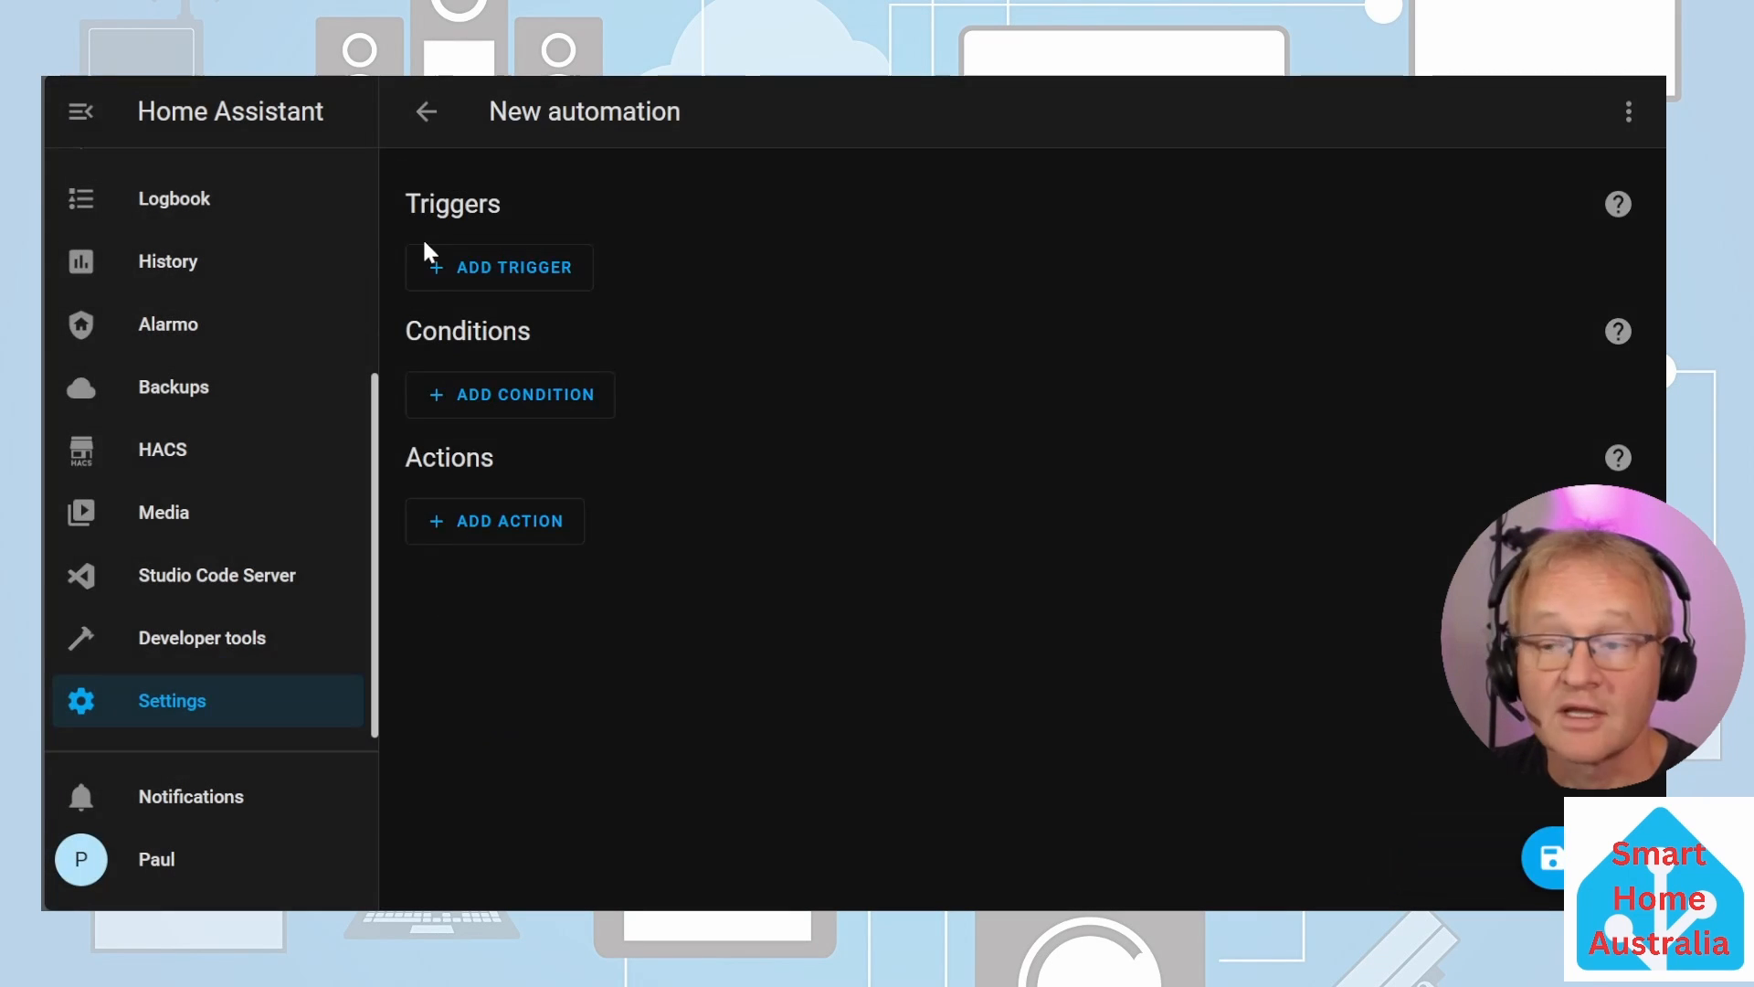
# Step: Add a state trigger to the automation for the LOUNGE AIR CONDITIONING entity
pyautogui.click(519, 275)
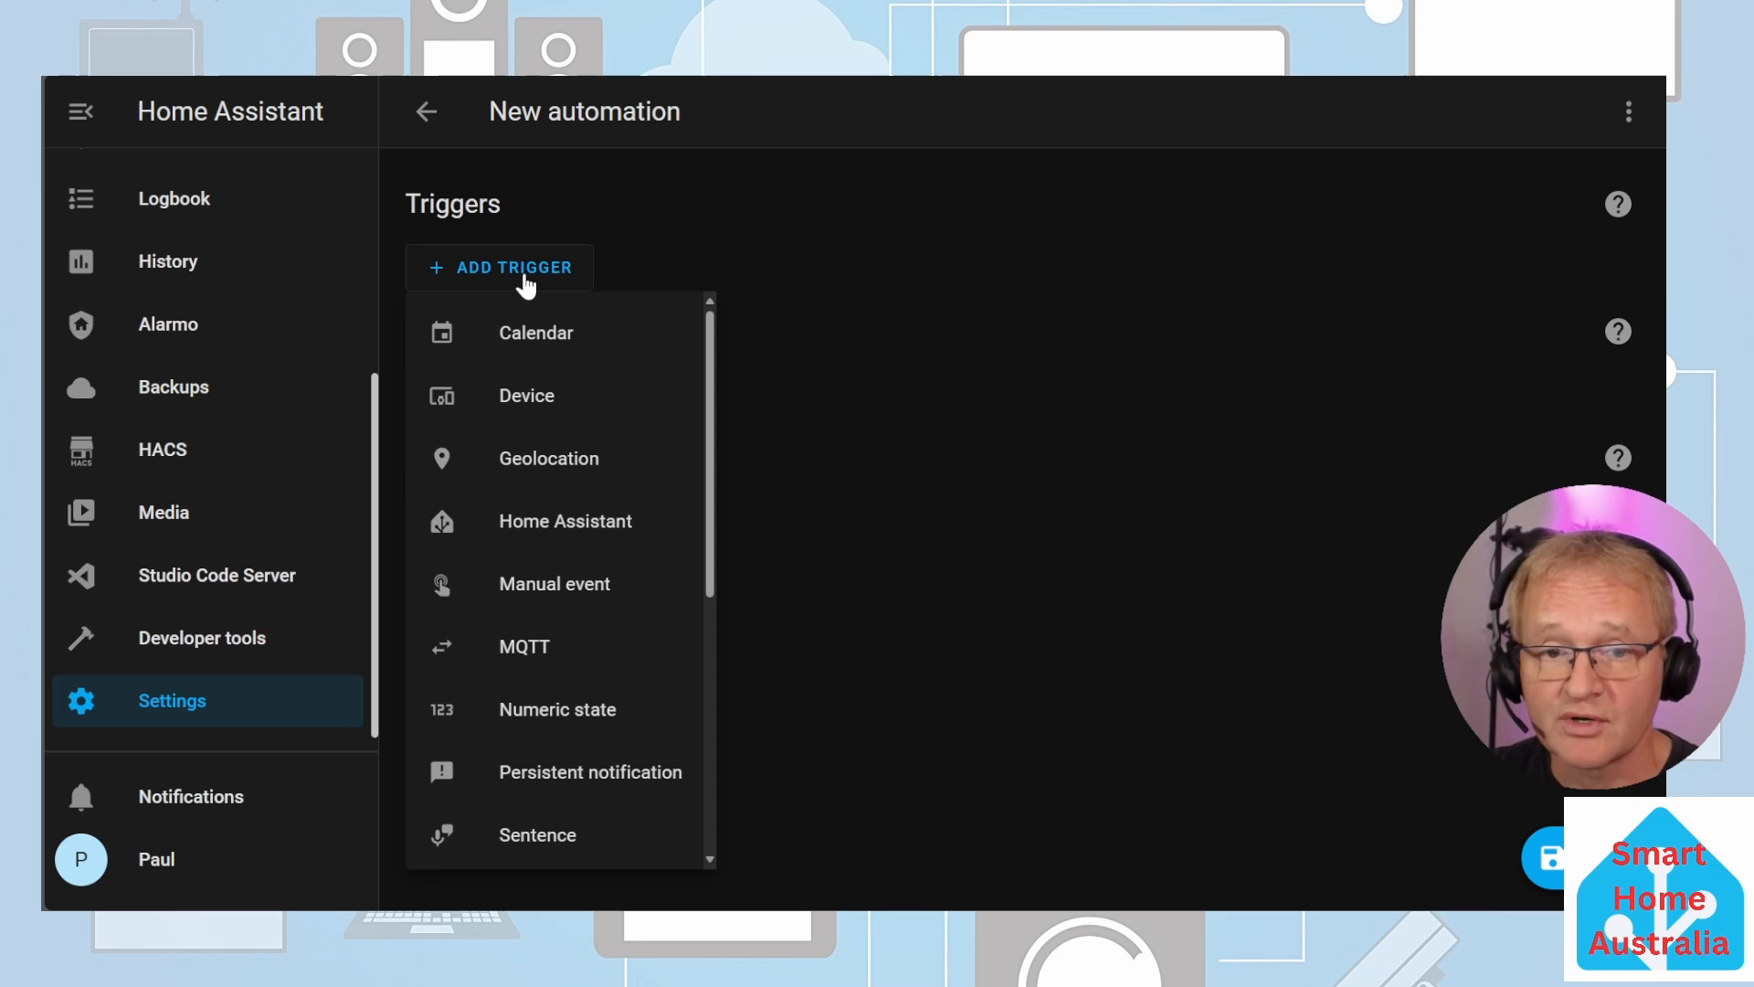
pyautogui.scroll(-5, 552, 372)
pyautogui.click(542, 395)
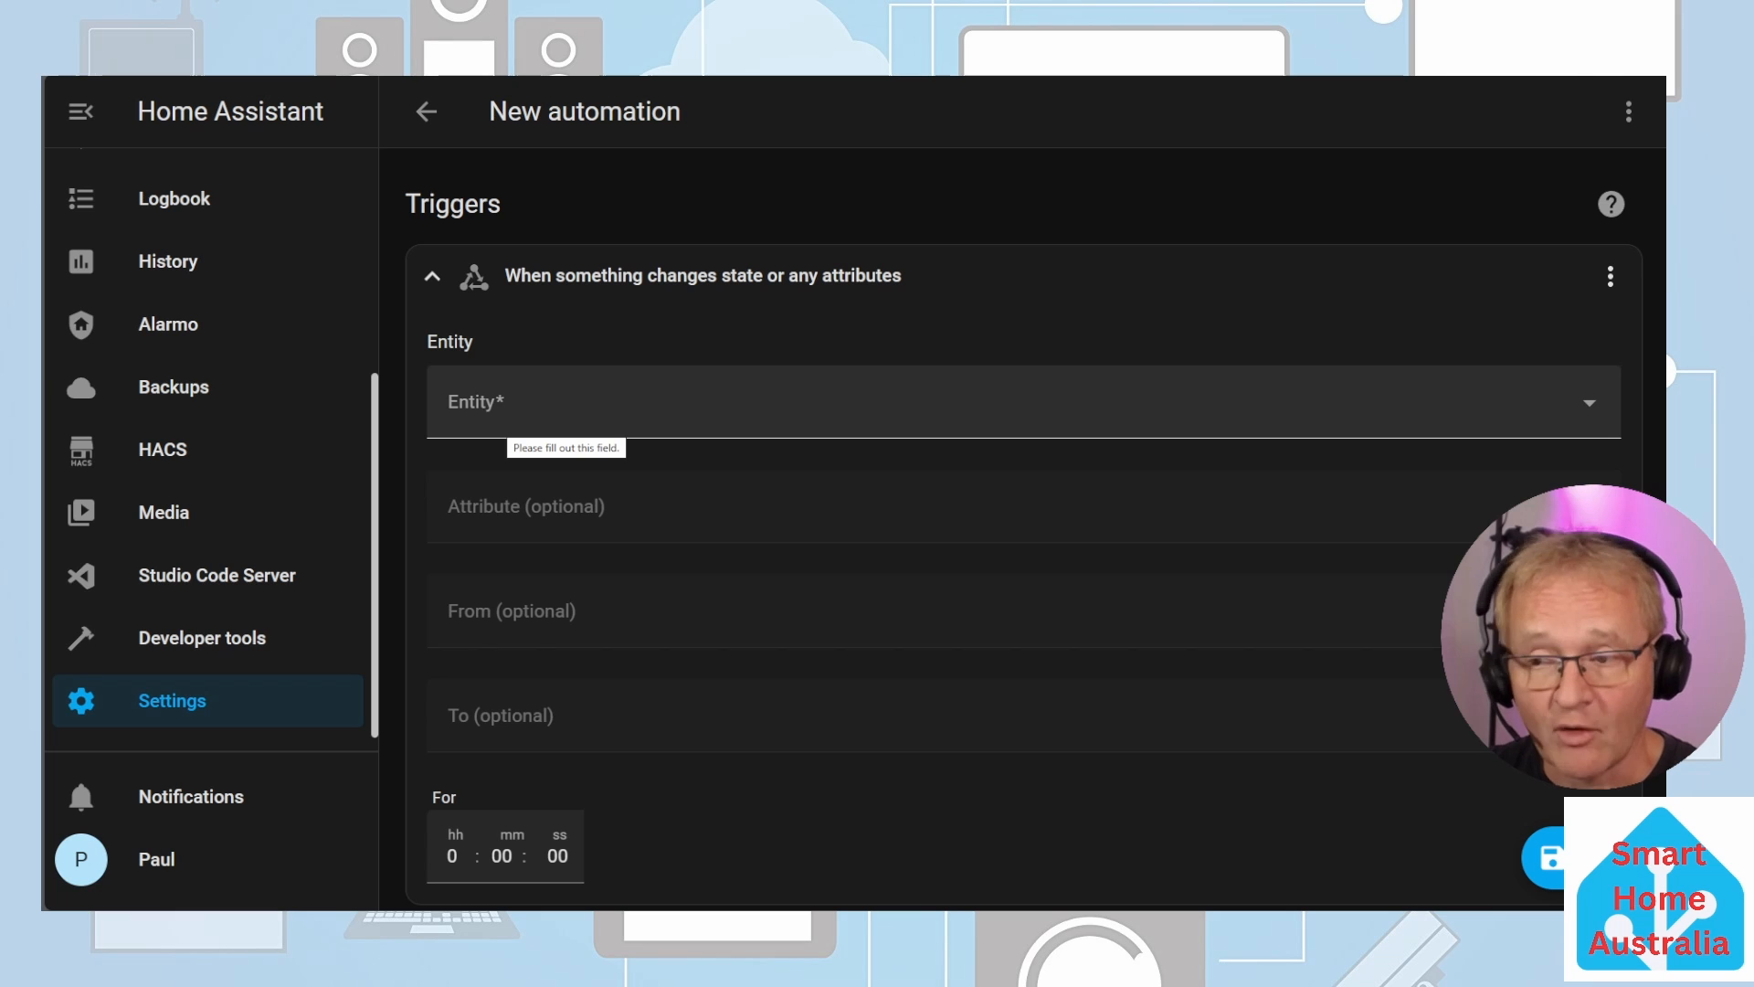
pyautogui.write('lounge air cond')
pyautogui.click(771, 509)
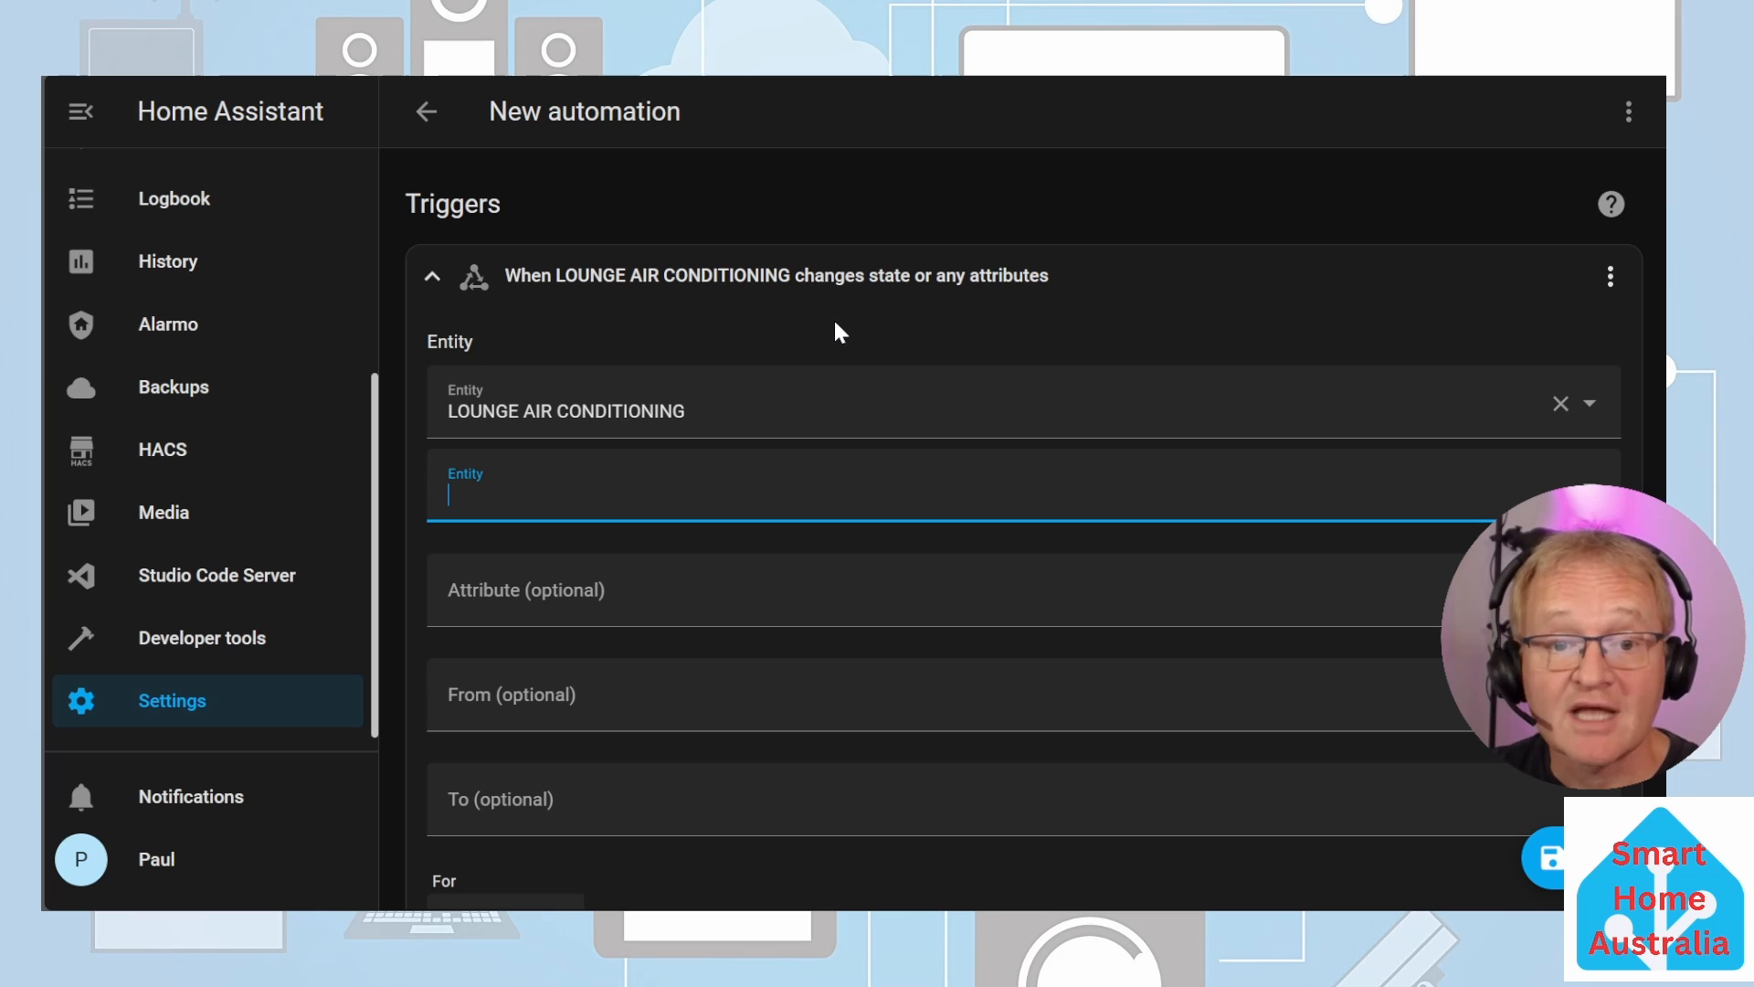
# Step: Add a device action to the automation that toggles the lounge Air Conditioner
pyautogui.scroll(-5, 834, 329)
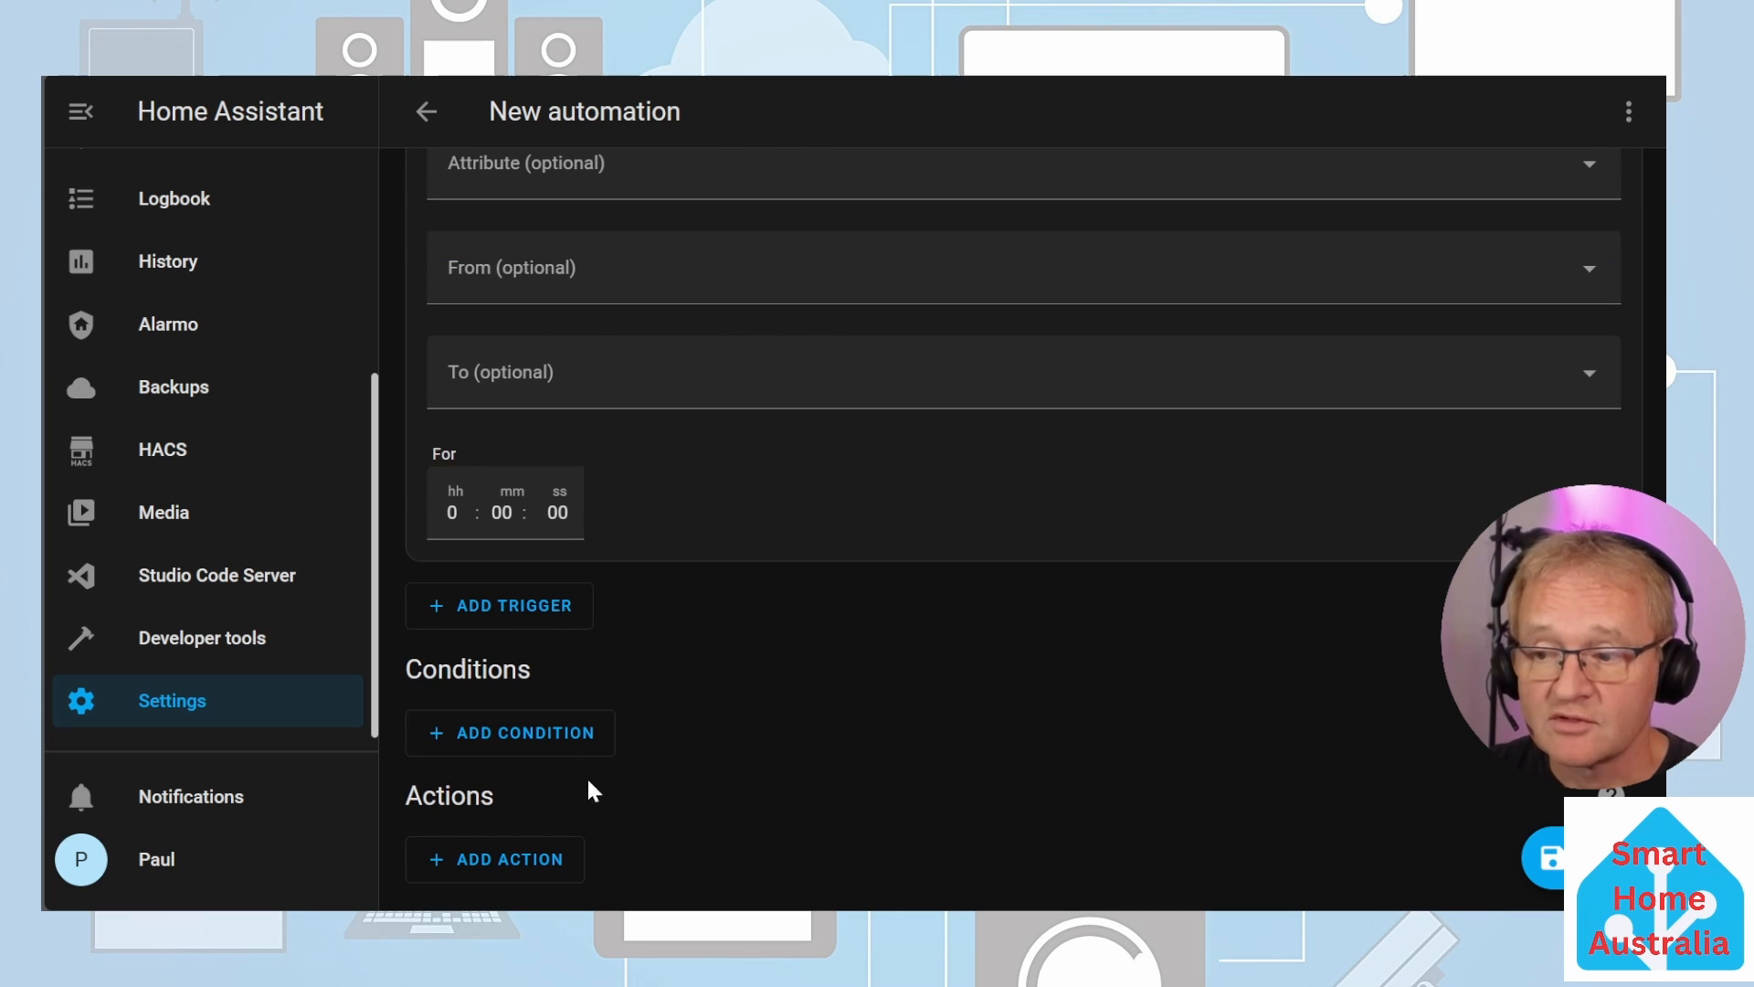
pyautogui.click(545, 863)
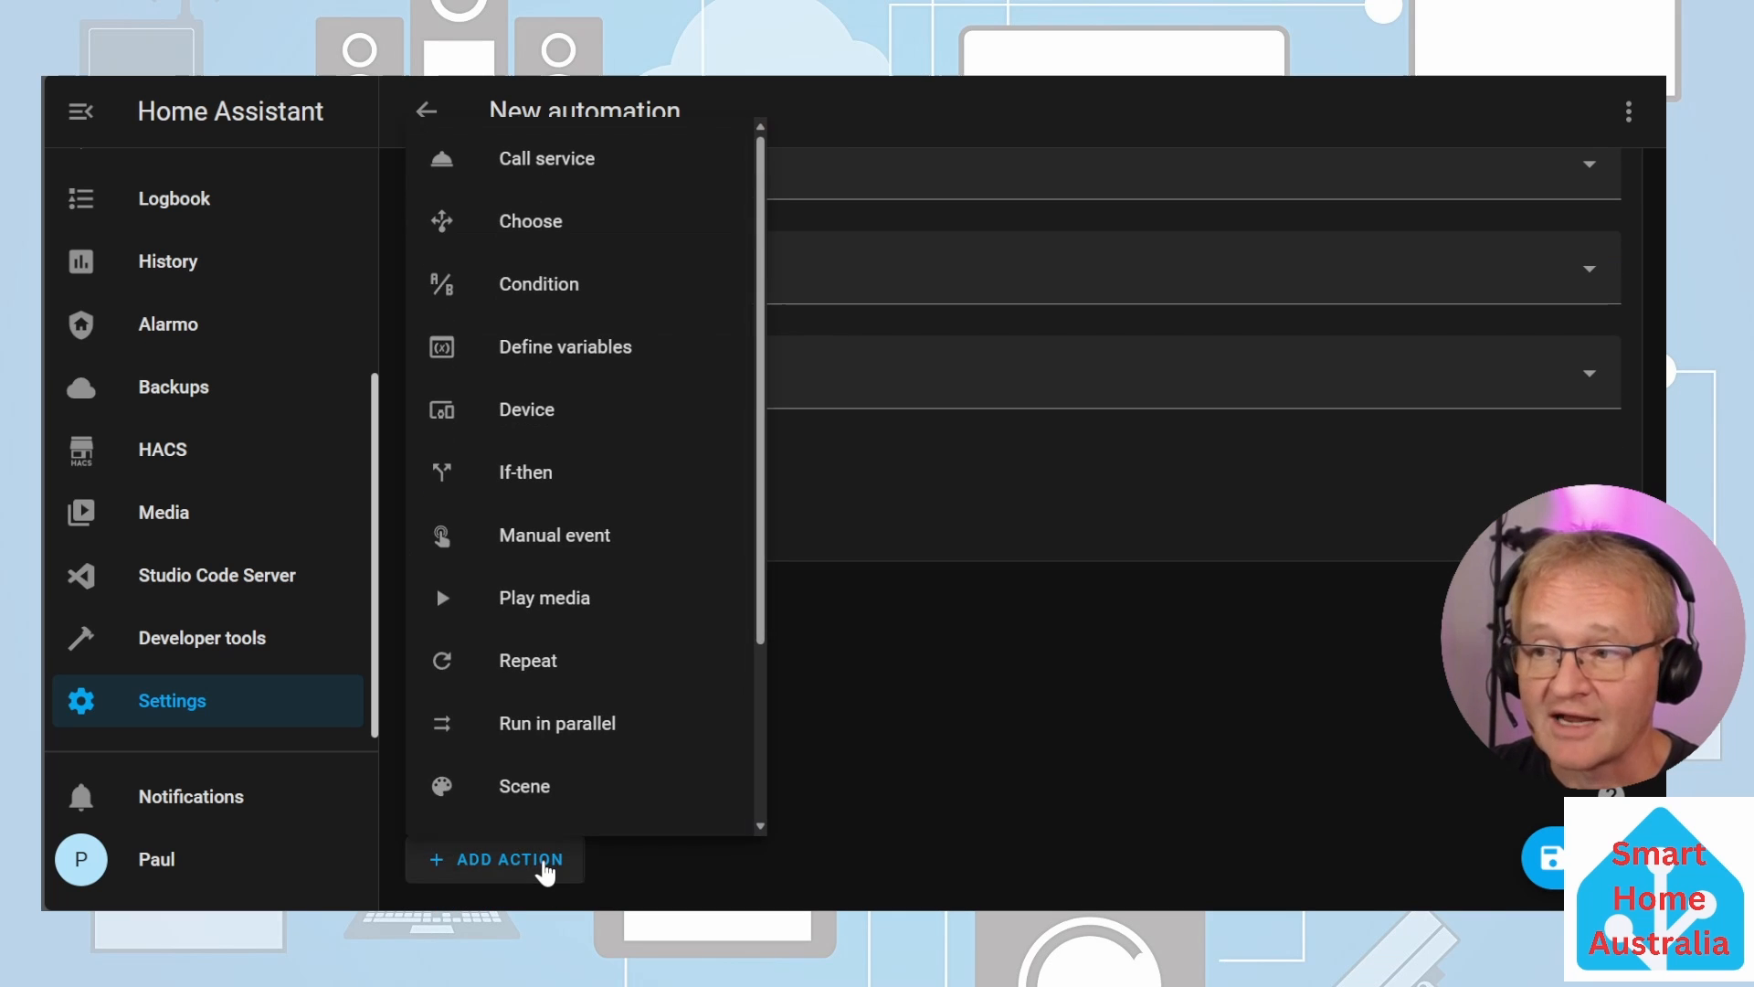
pyautogui.click(588, 413)
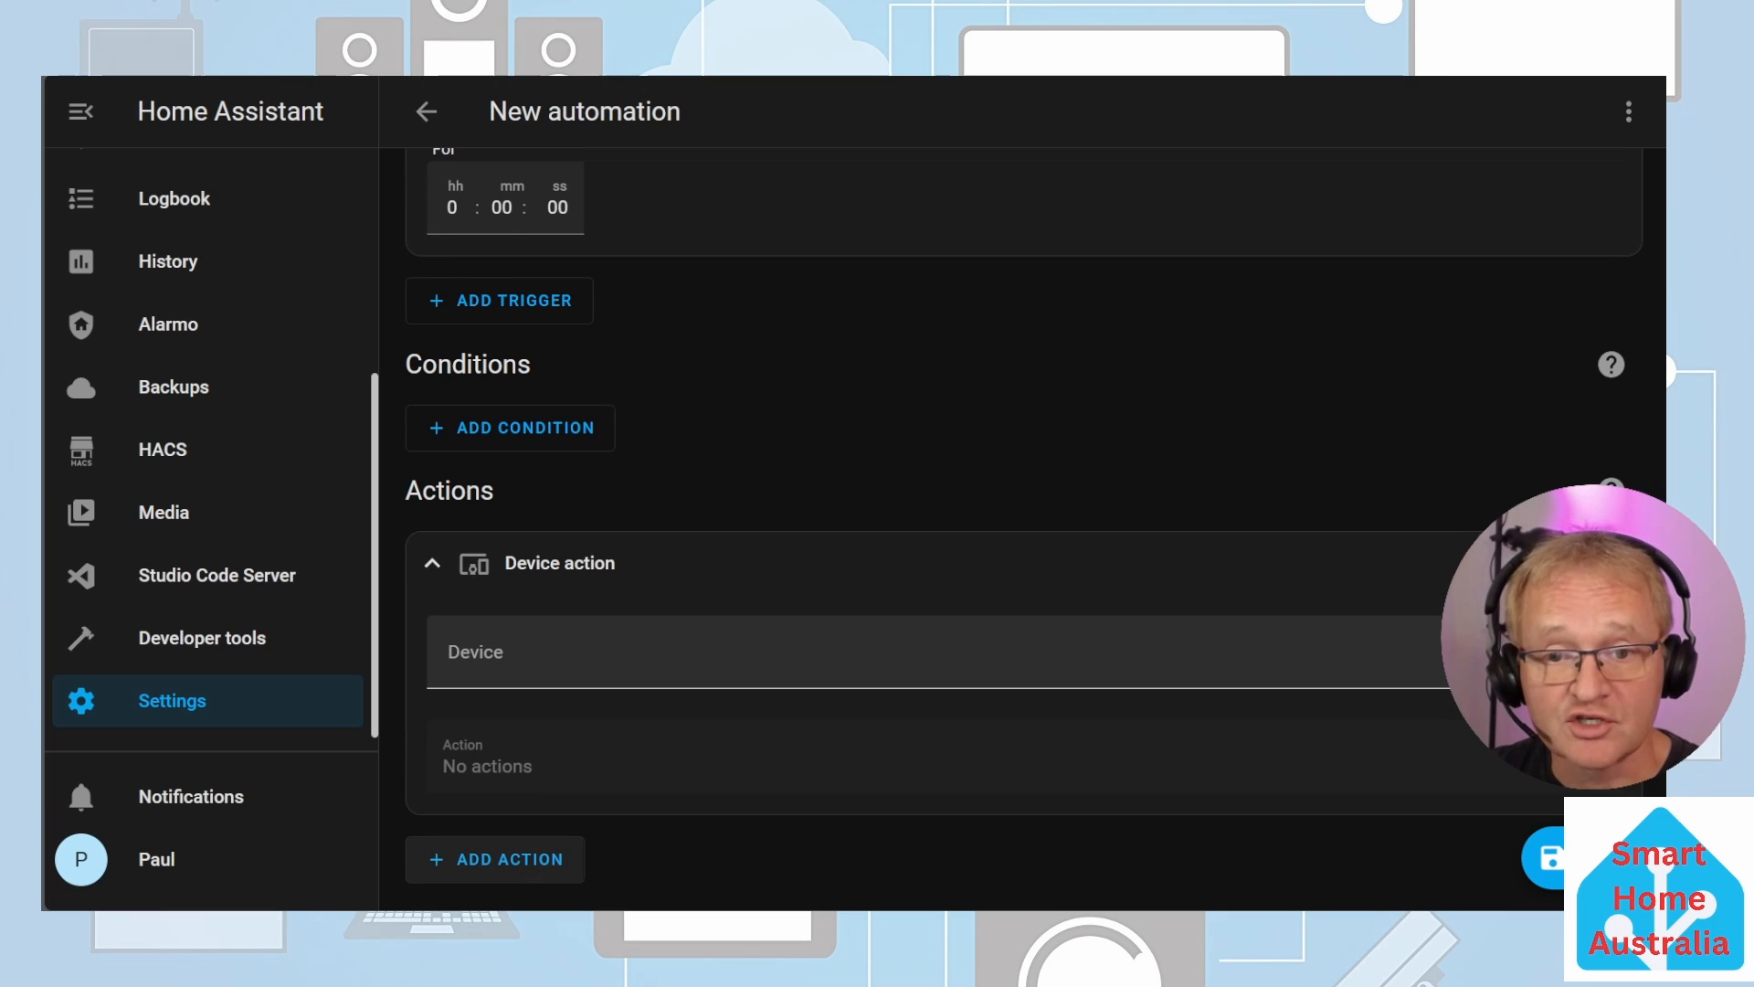
pyautogui.click(557, 652)
pyautogui.write('air conditio')
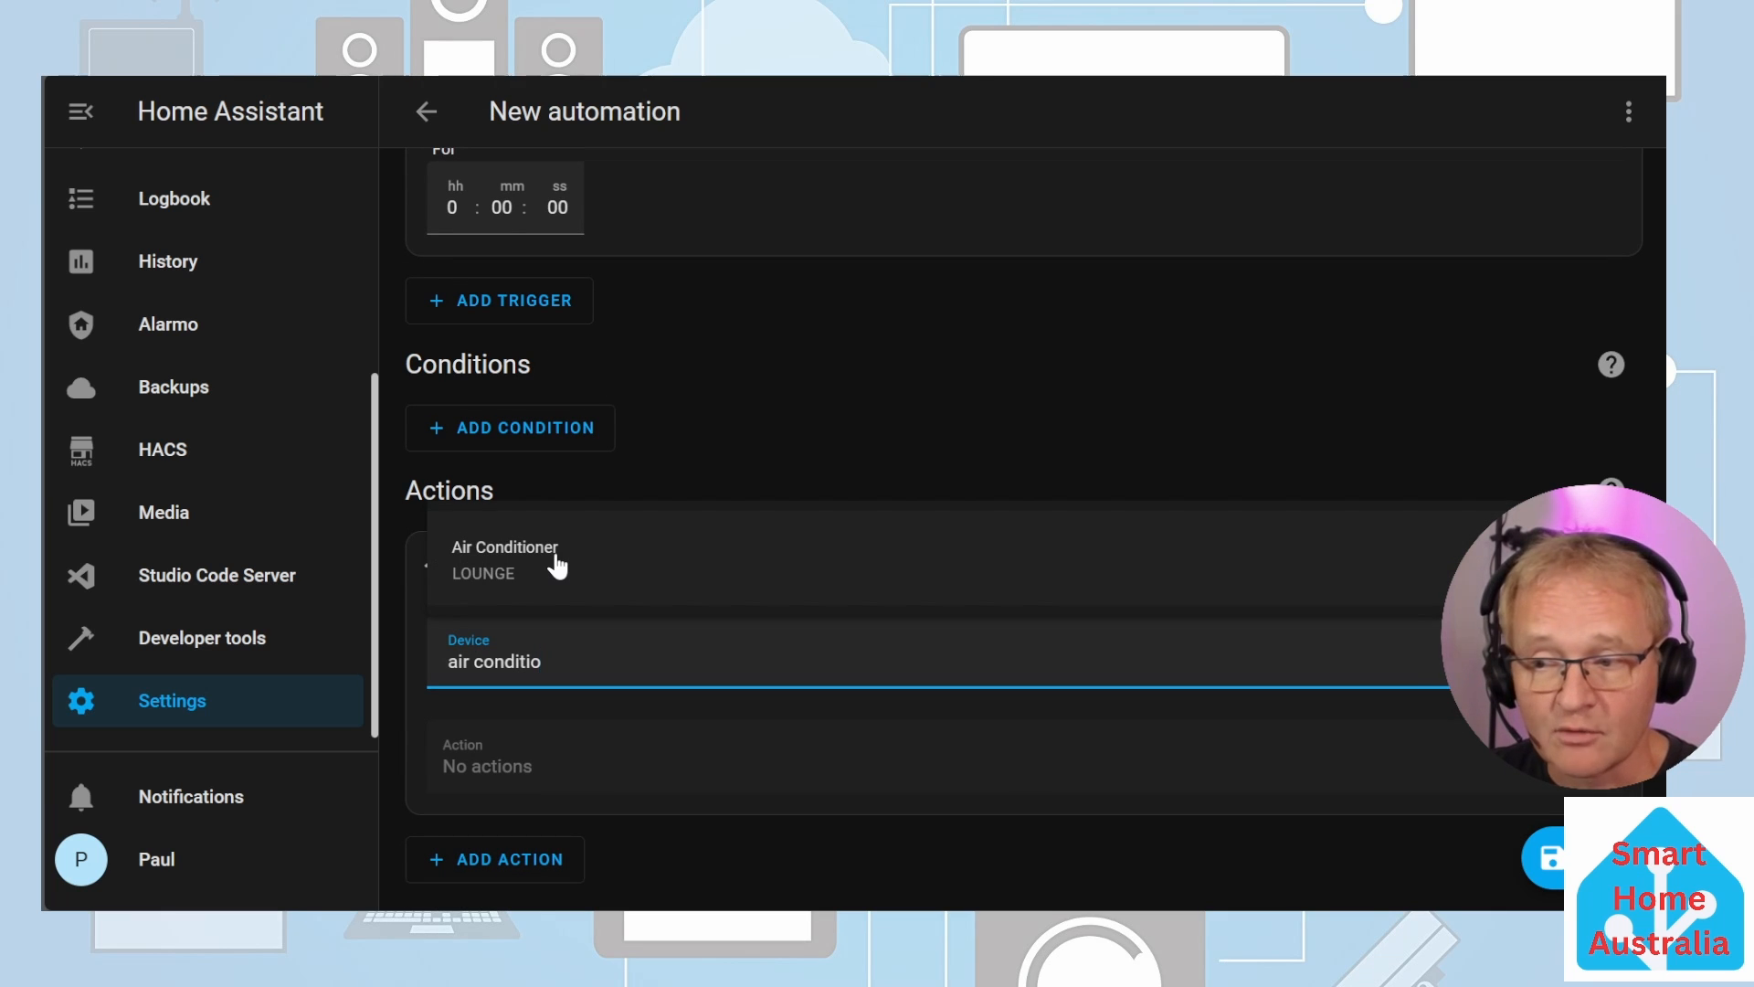
pyautogui.click(557, 567)
pyautogui.scroll(-3, 642, 791)
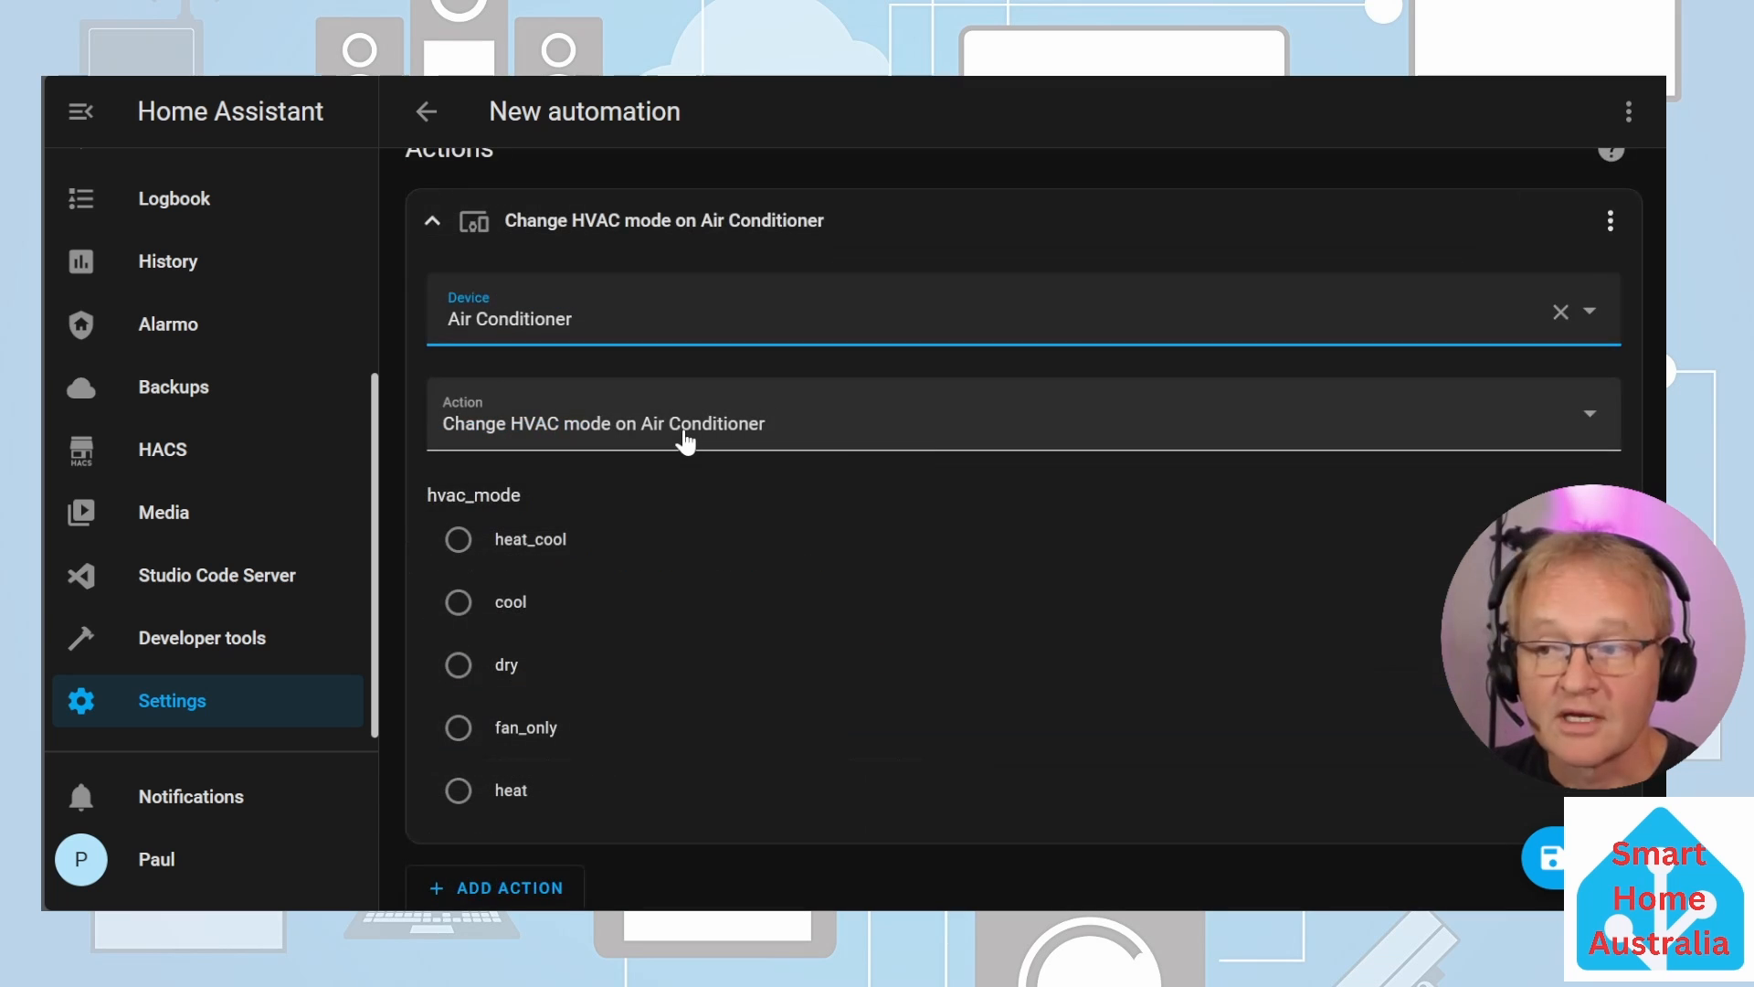
pyautogui.click(686, 441)
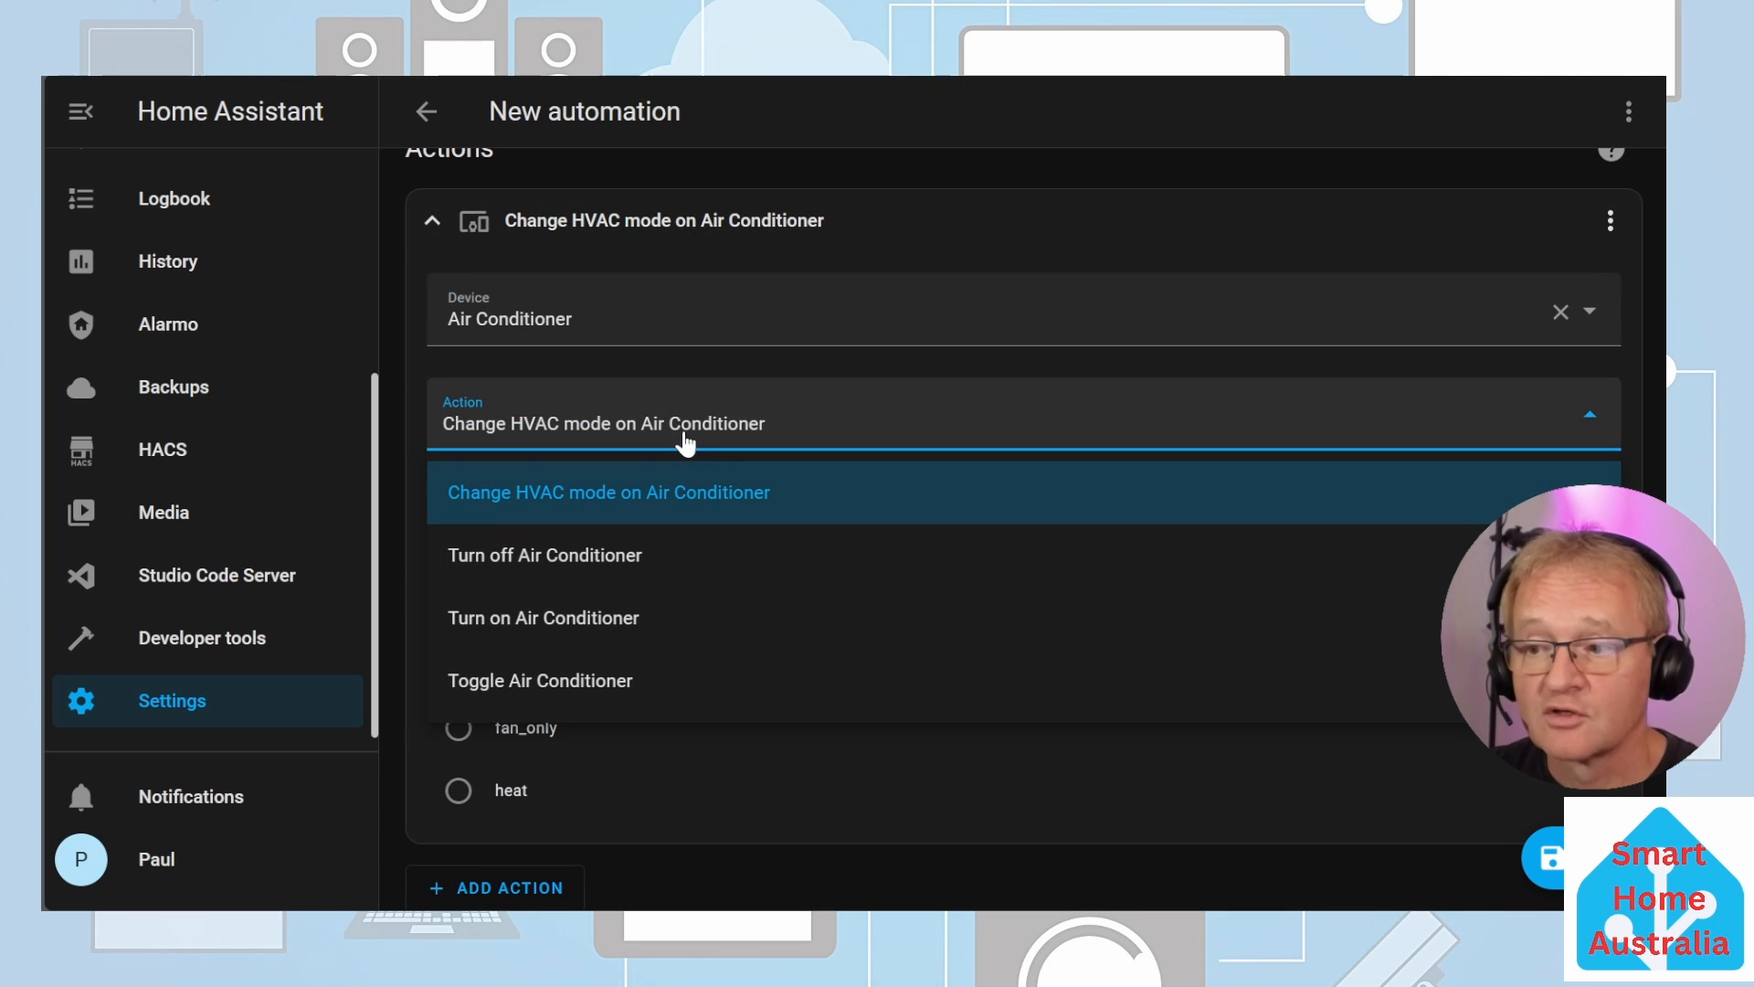
pyautogui.click(632, 684)
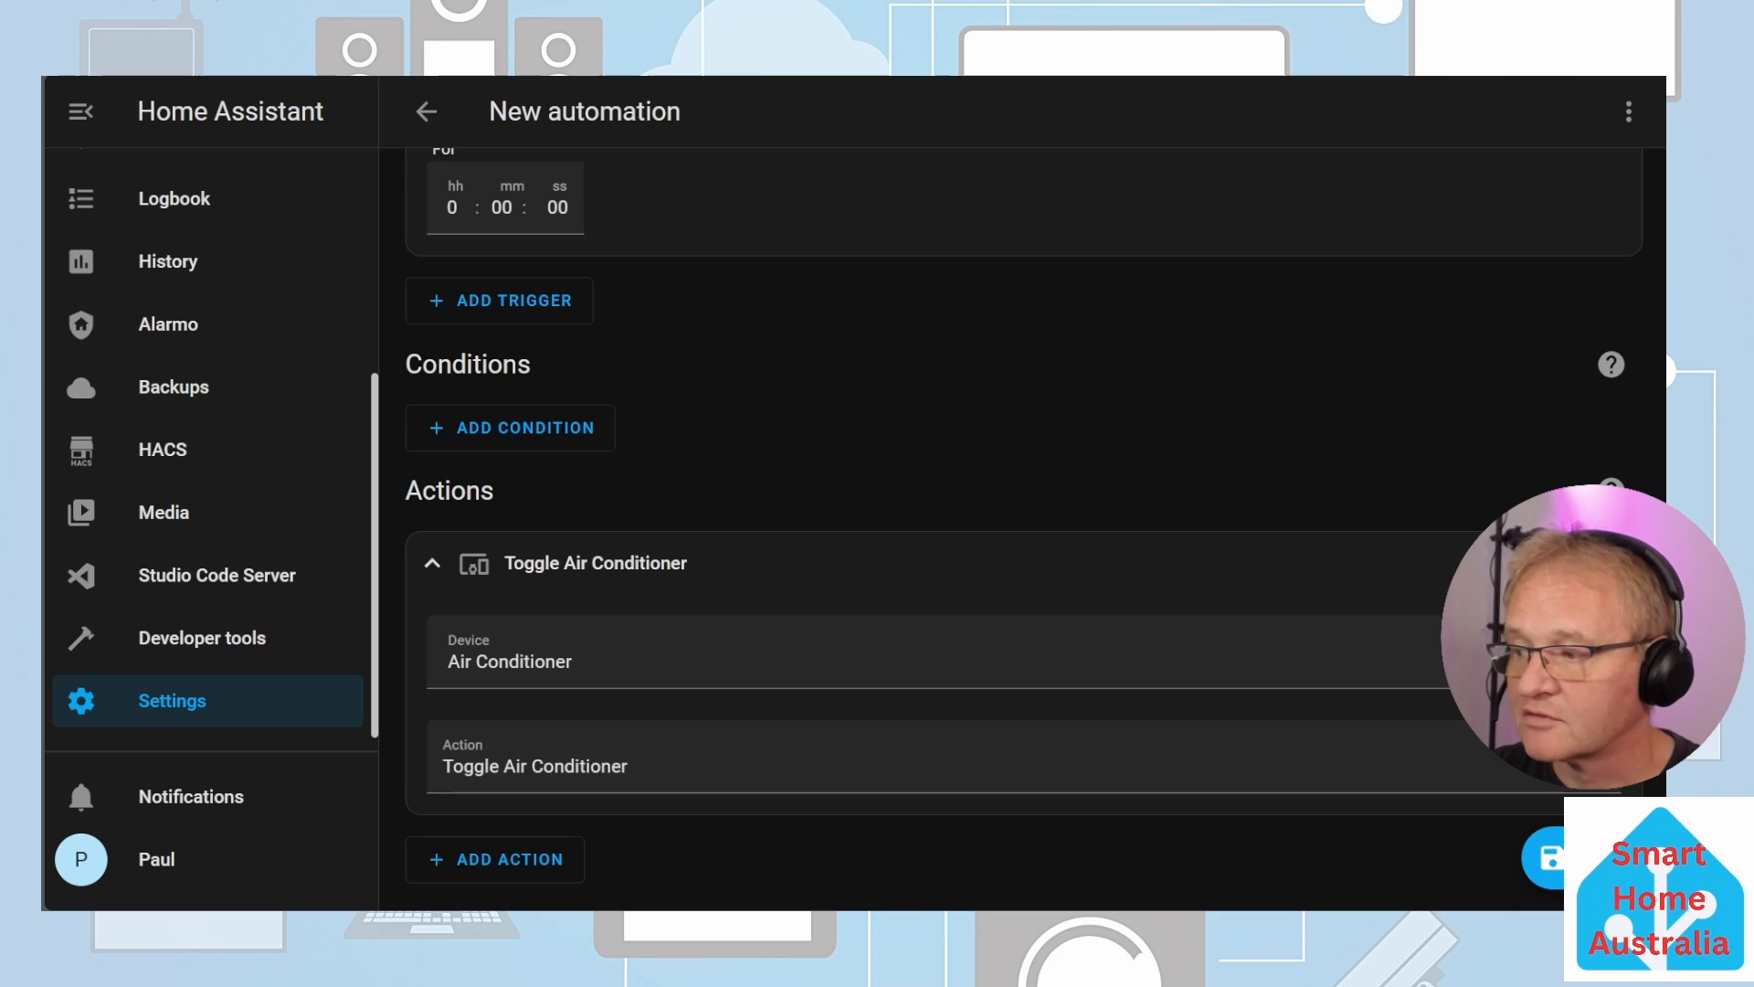
# Step: Save the automation as TUTORIAL - BUTTON HELPER and test it with the LOUNGE AIR CONDITIONING dashboard button
pyautogui.click(1564, 858)
pyautogui.moveTo(791, 440); pyautogui.dragTo(649, 438)
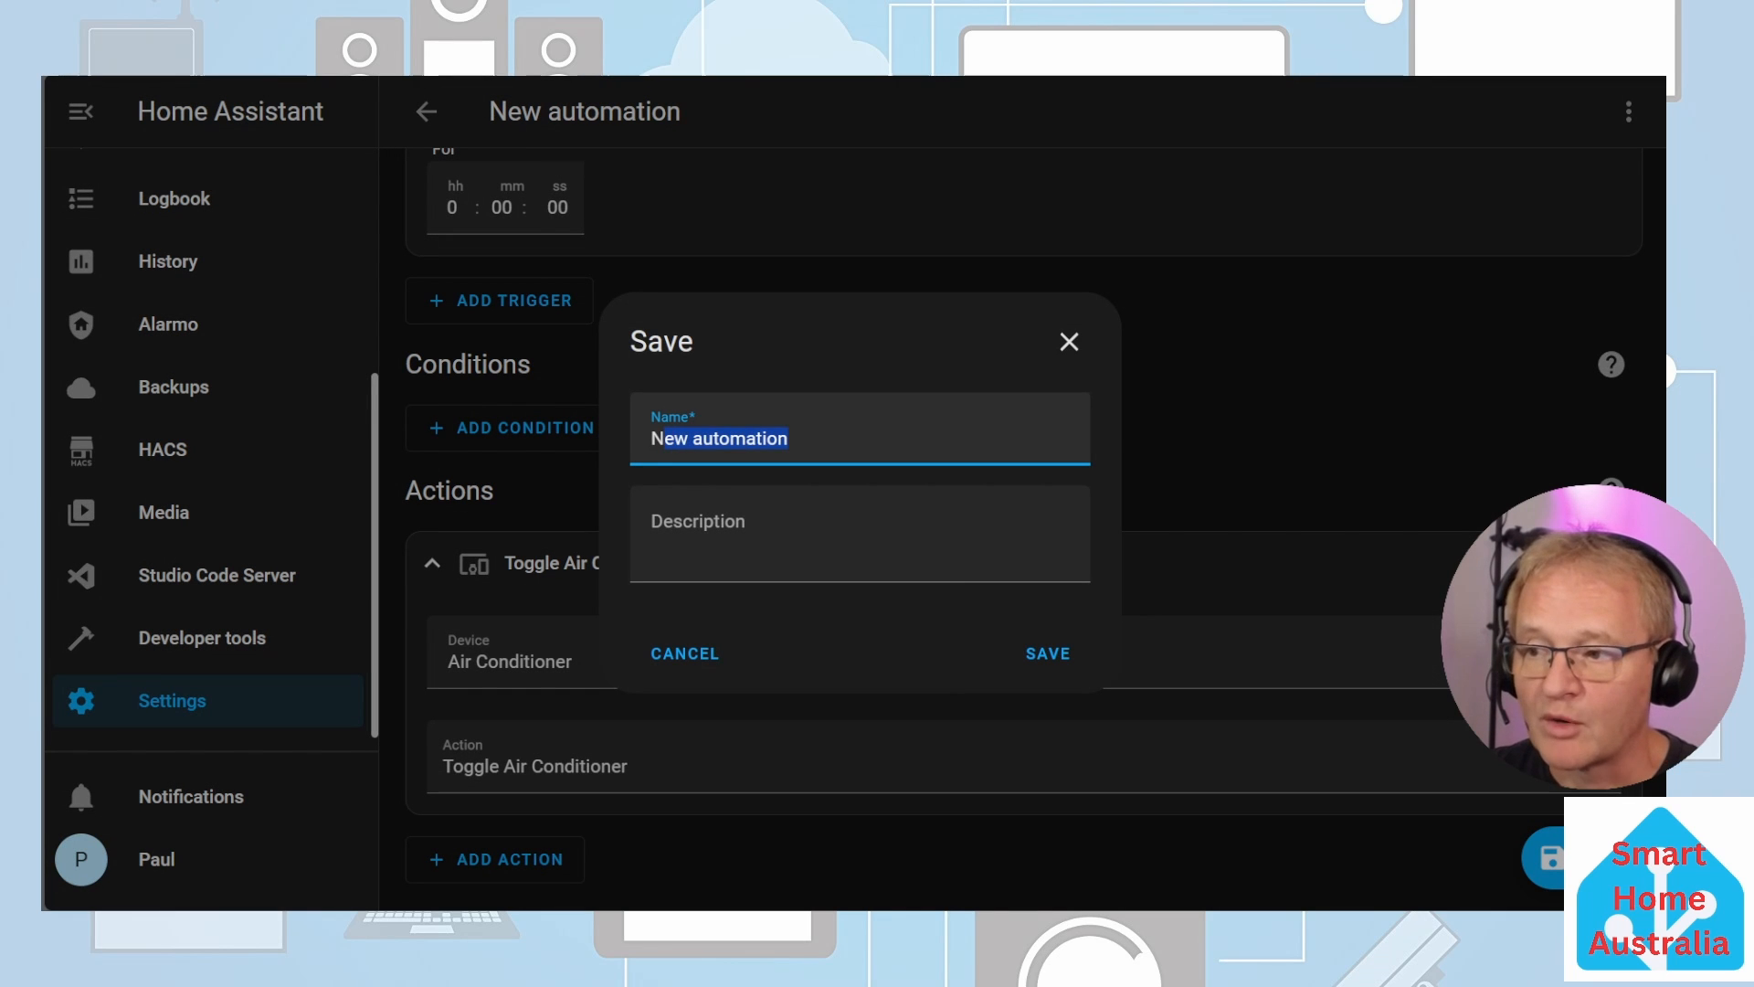
pyautogui.write('TUTORIAL - BUTTON HELPER')
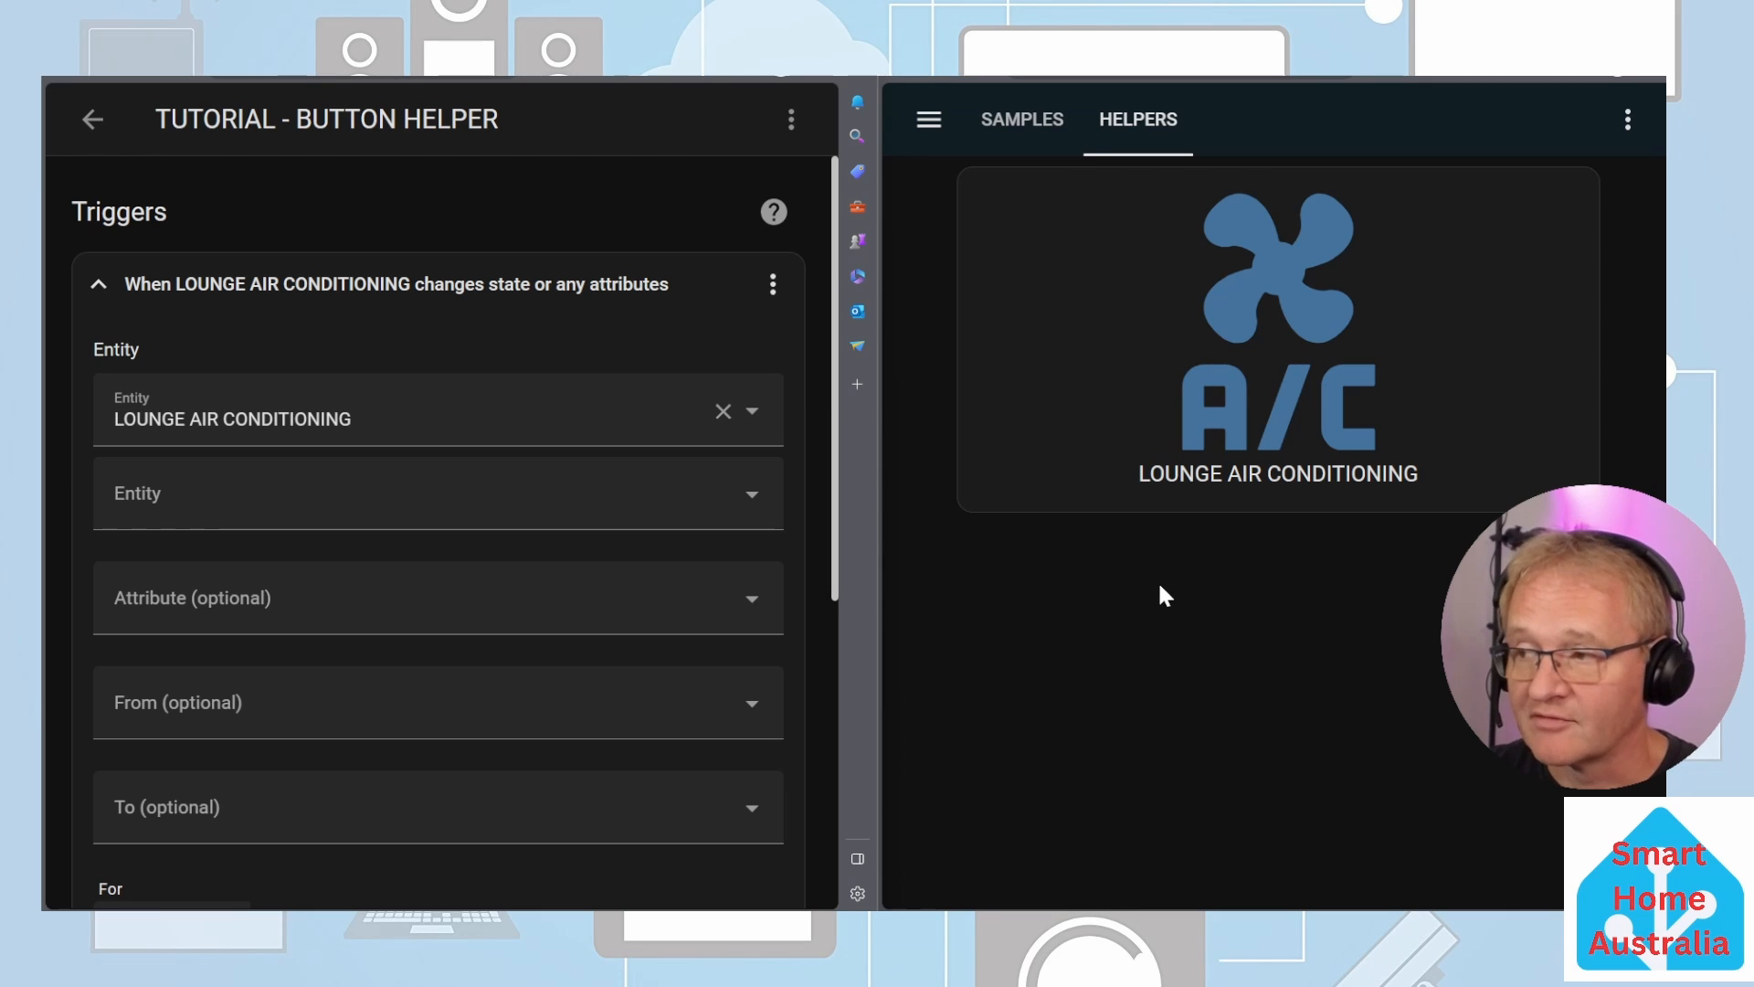
pyautogui.click(1275, 305)
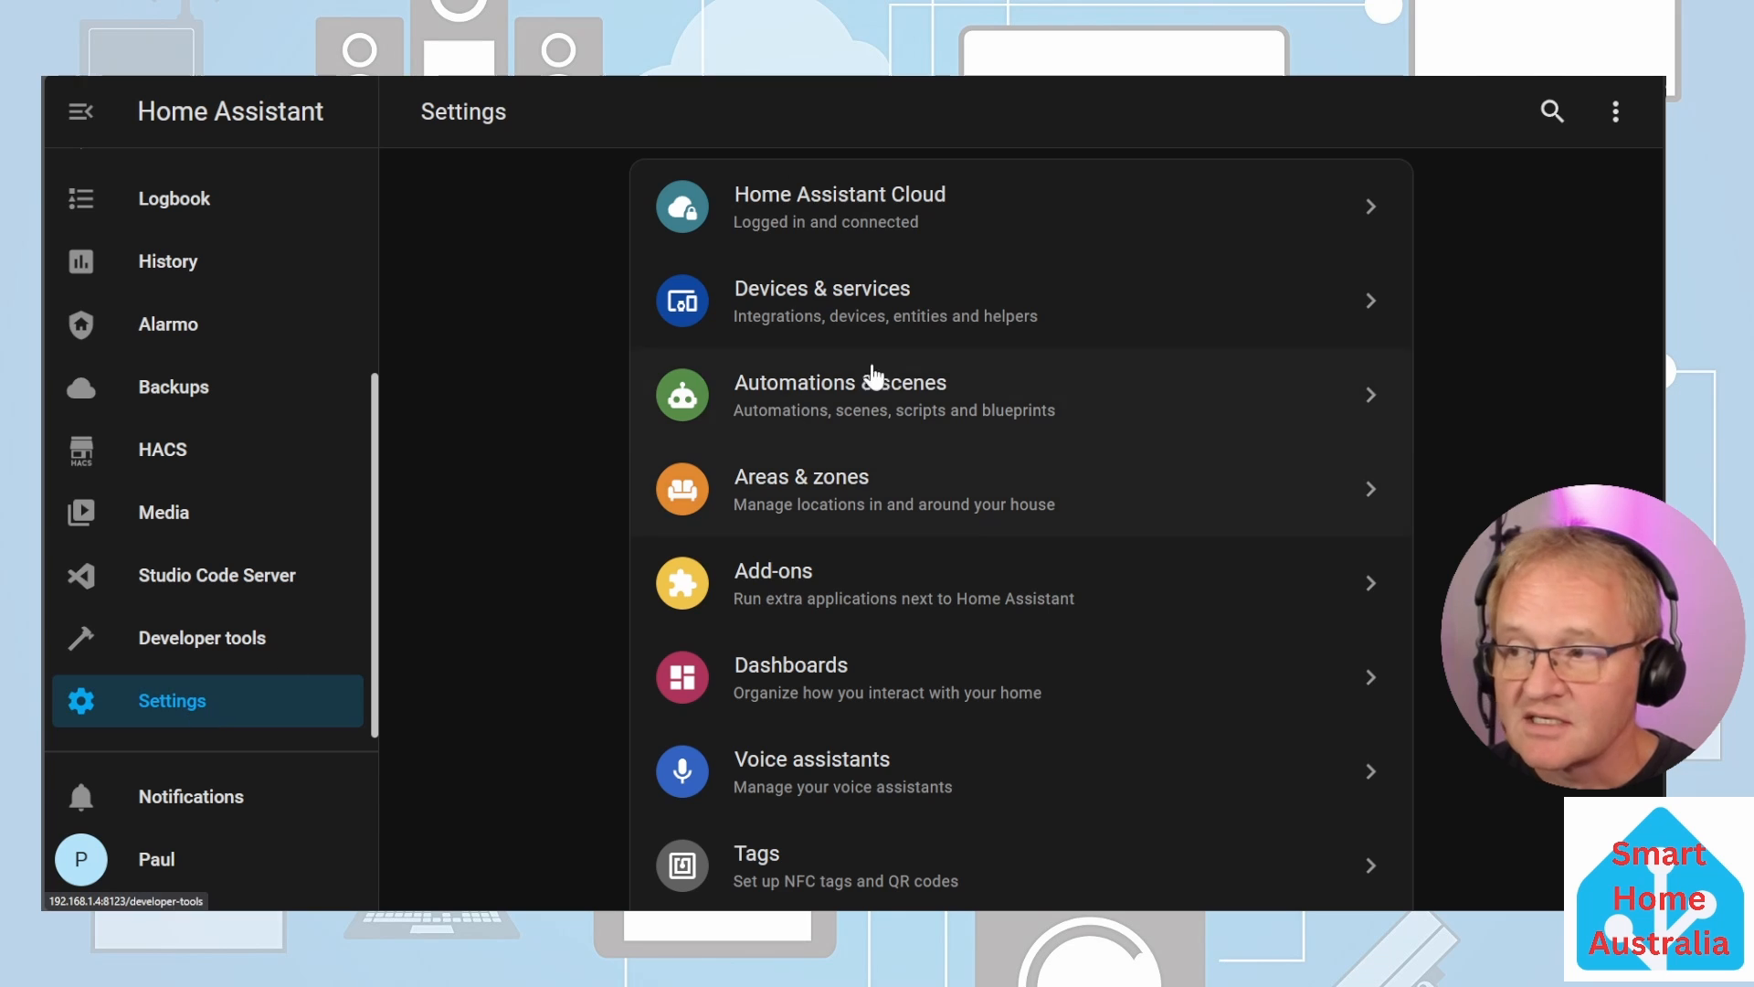
# Step: Create a helper that changes the device type of LOUNGE LAMP SWITCH to Light, keeping its area as LOUNGE
pyautogui.click(918, 303)
pyautogui.click(1264, 111)
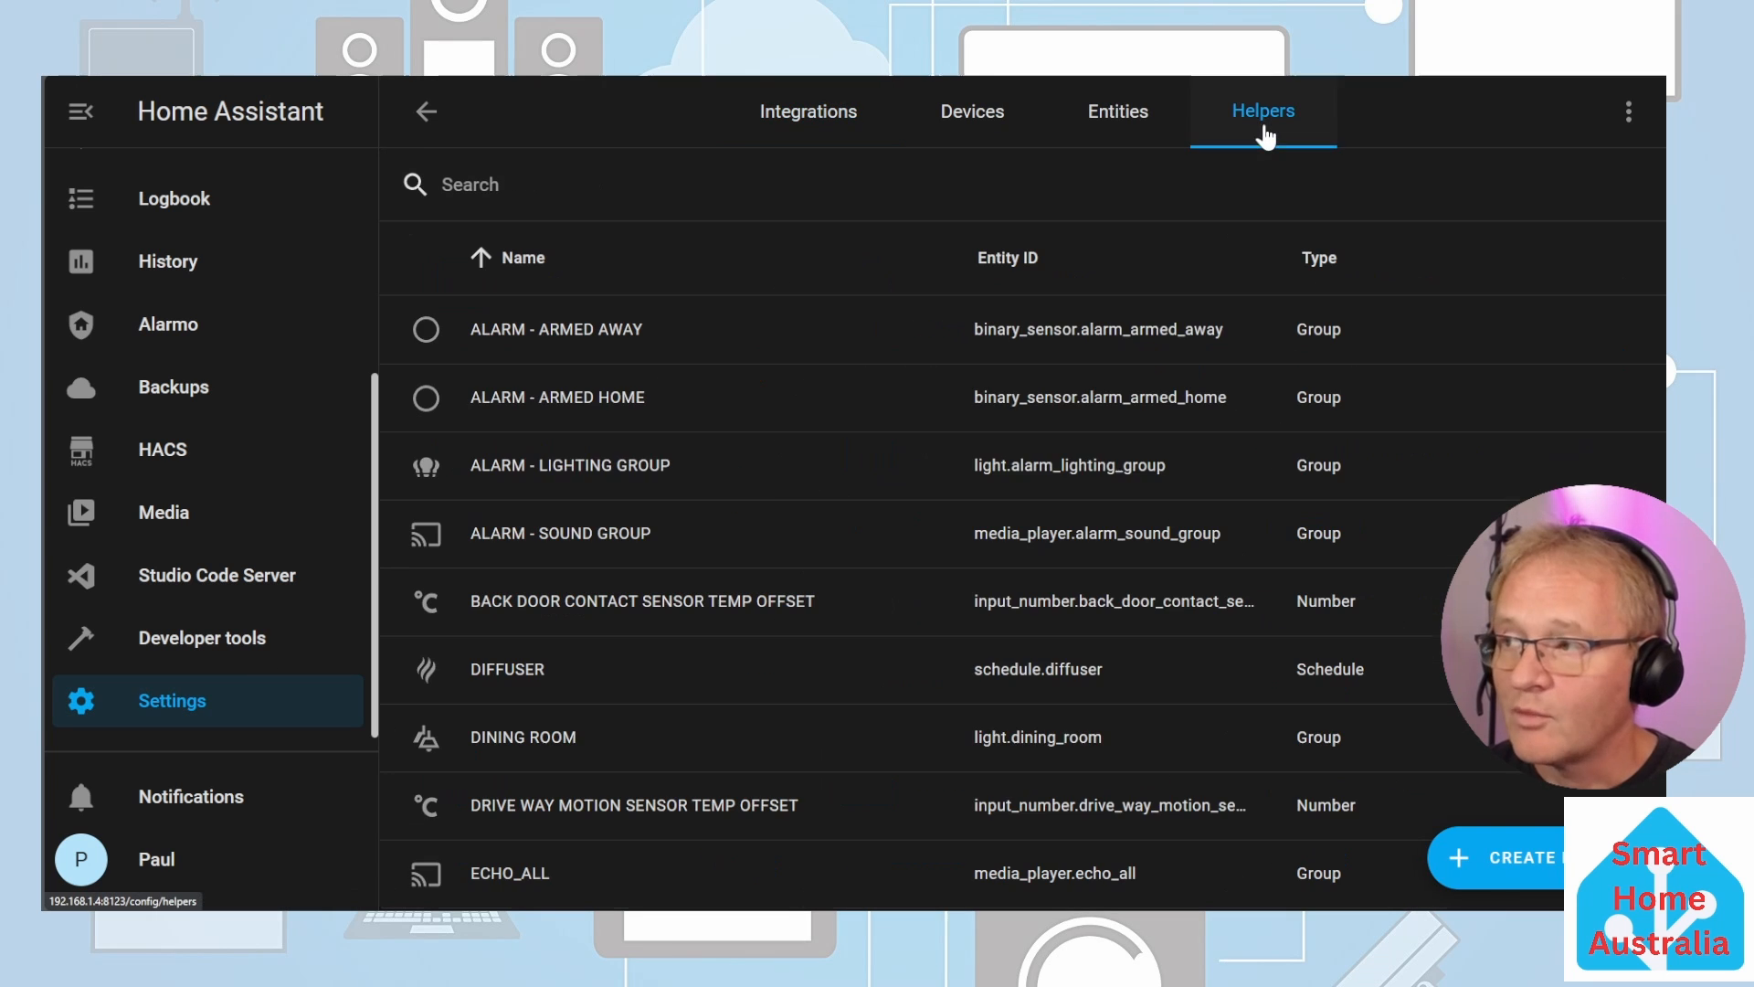
pyautogui.click(1498, 857)
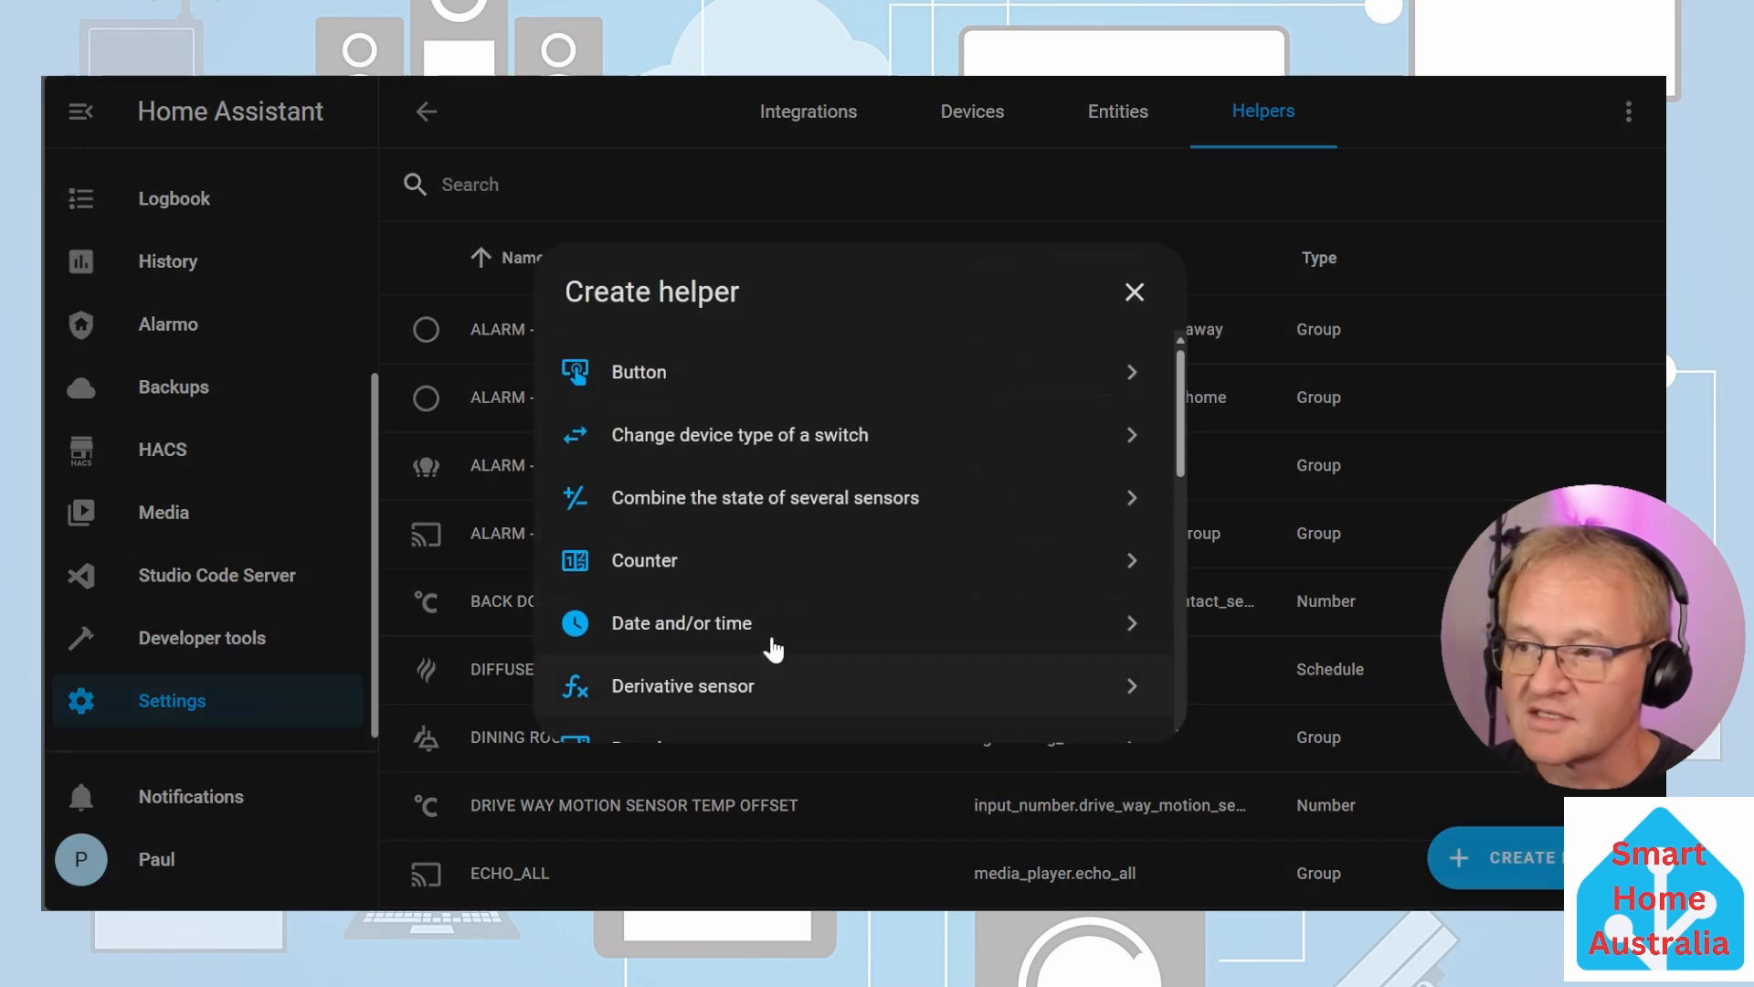
pyautogui.click(687, 455)
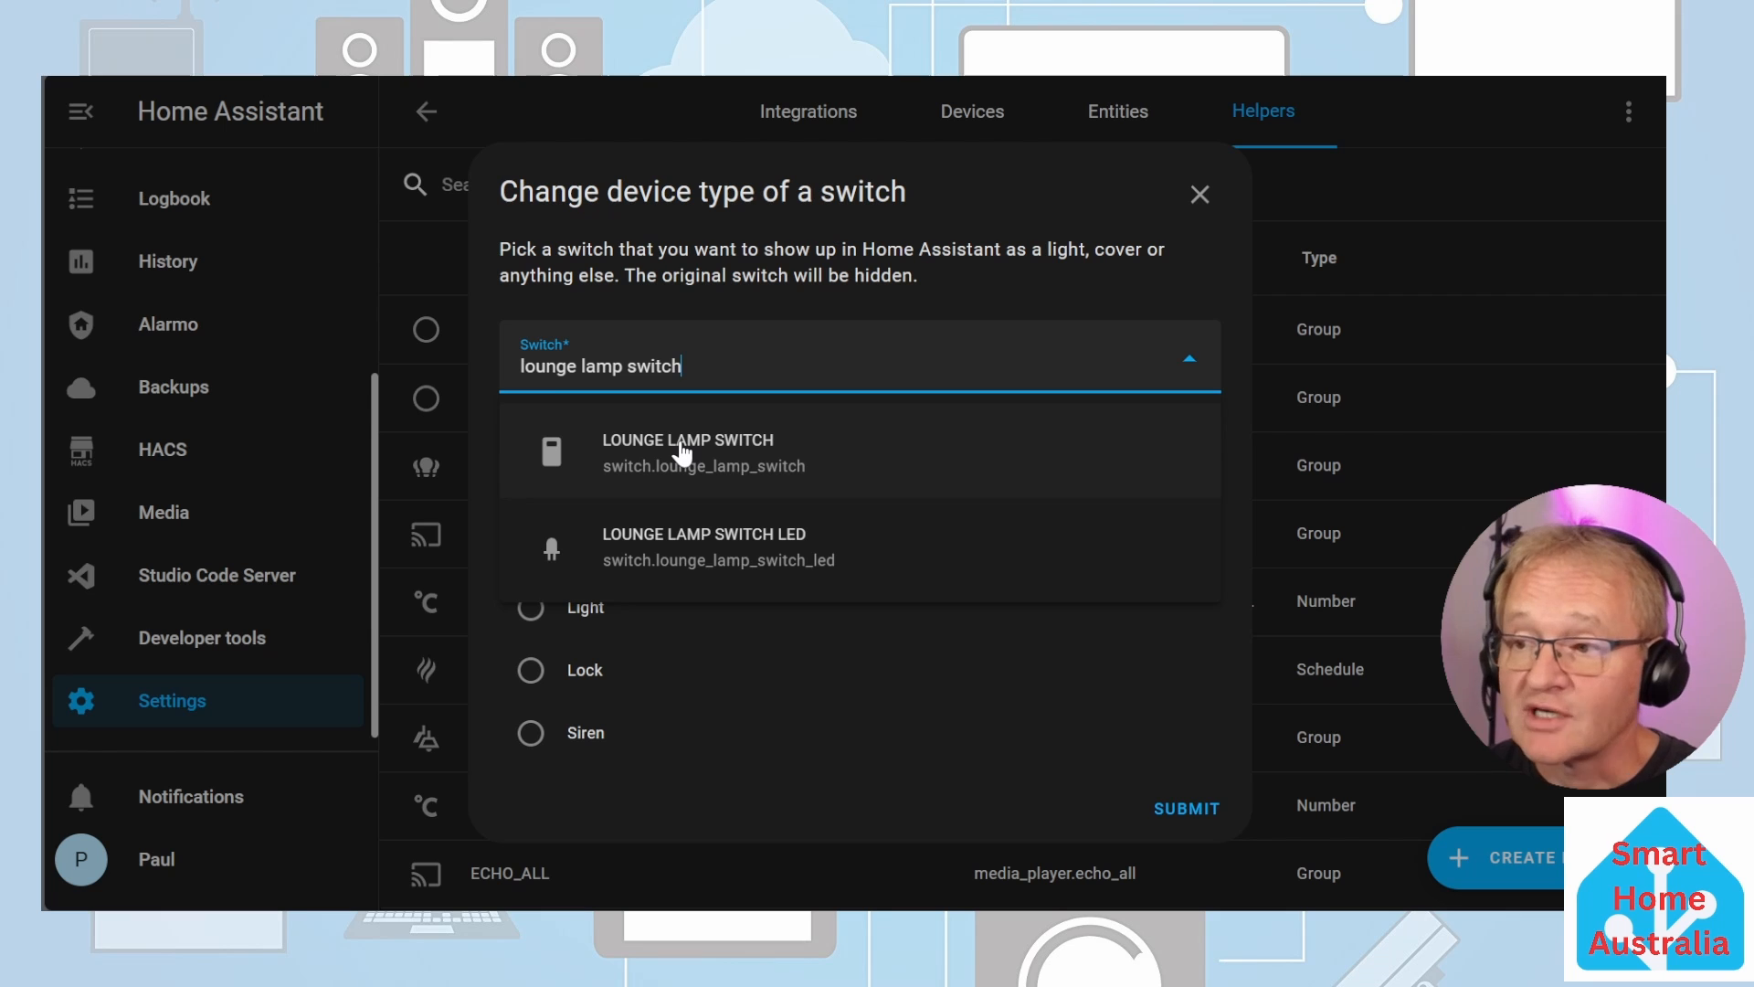
pyautogui.click(683, 453)
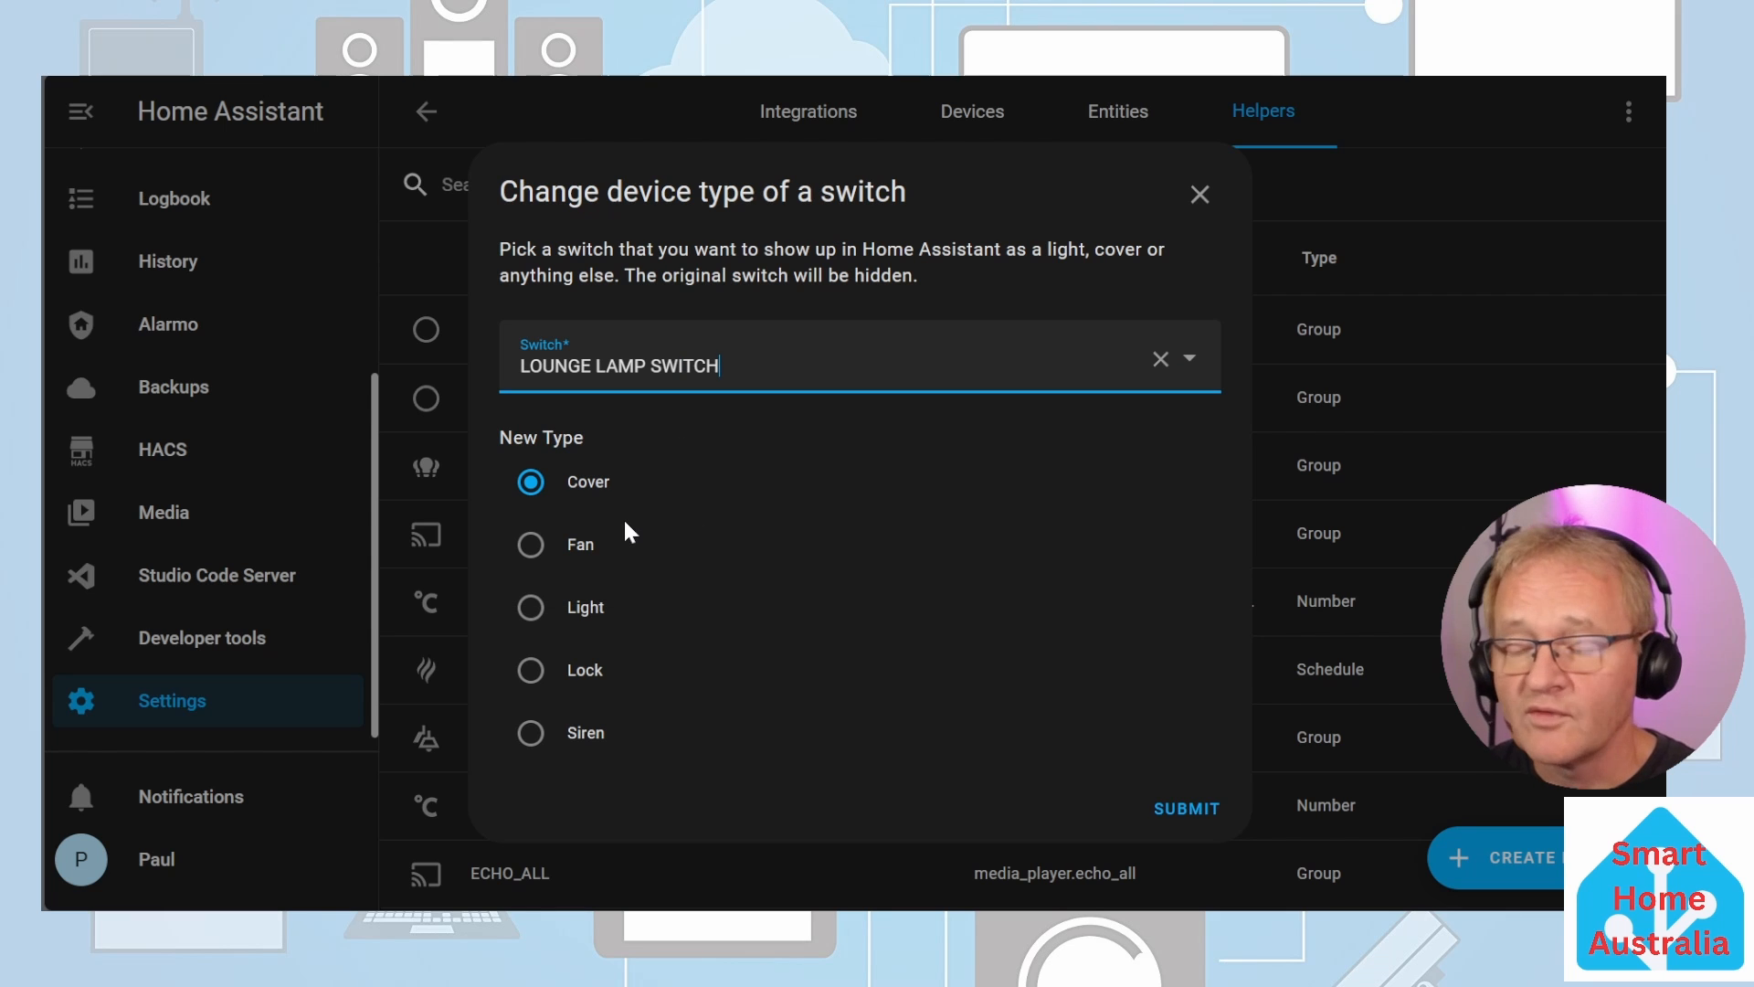
pyautogui.click(530, 610)
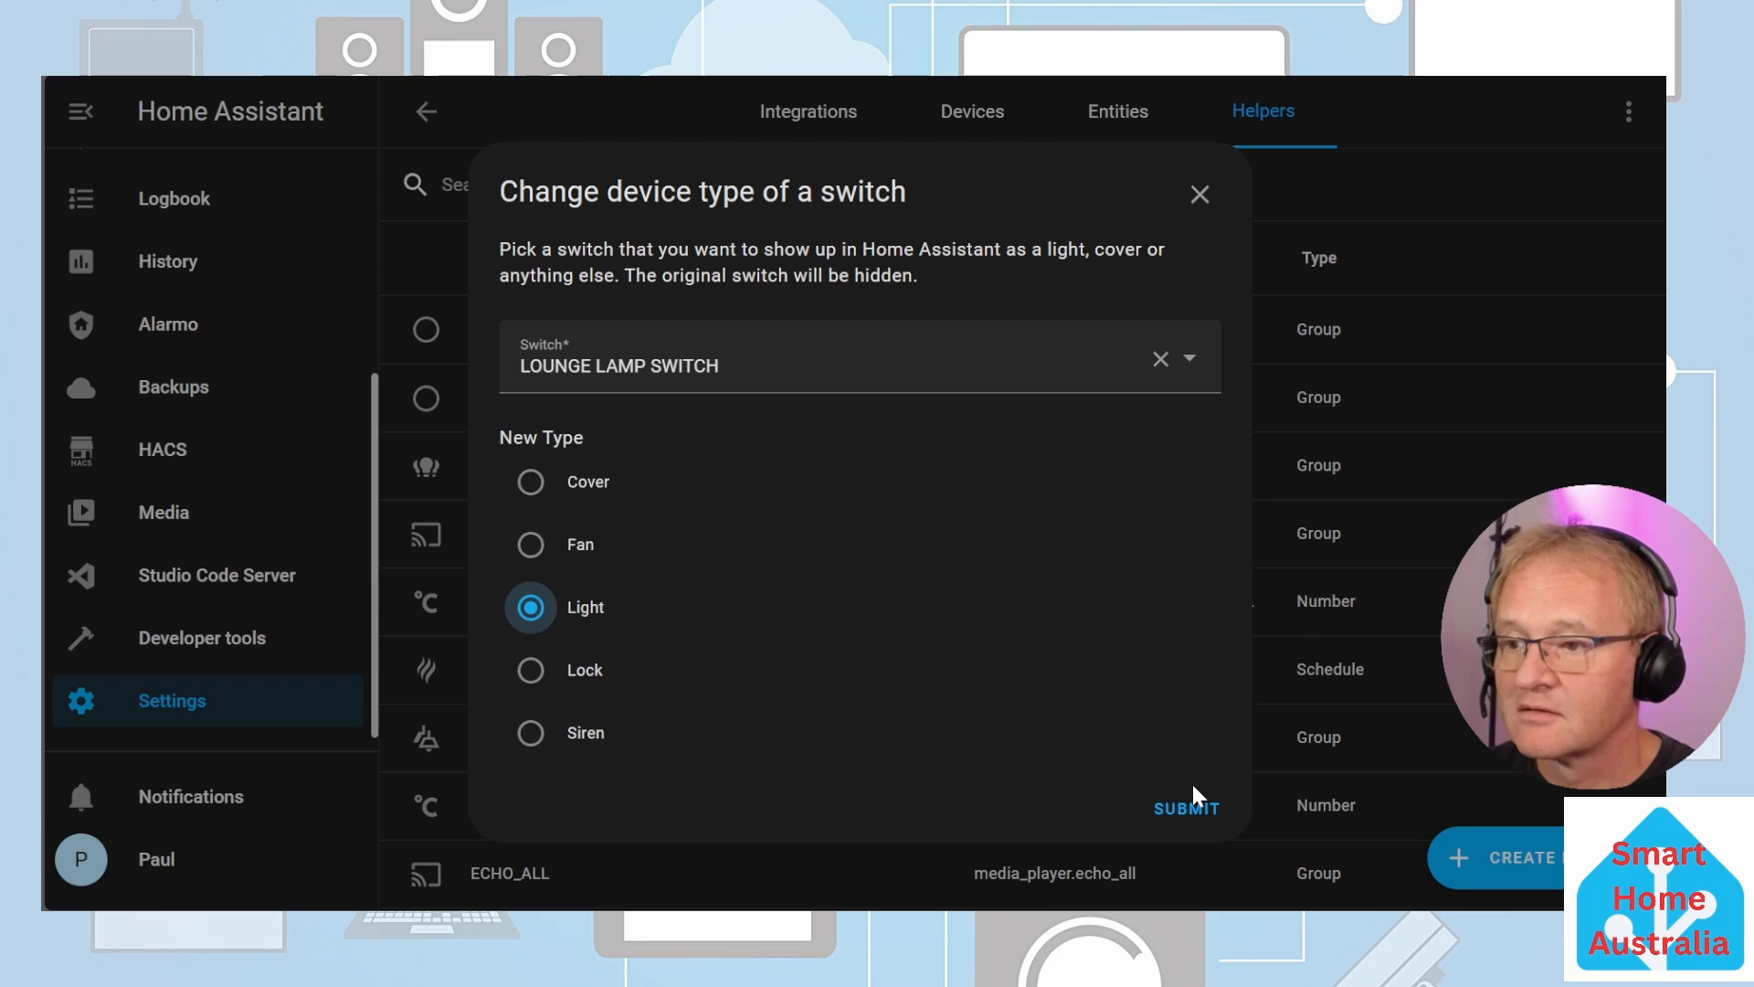
pyautogui.click(1187, 810)
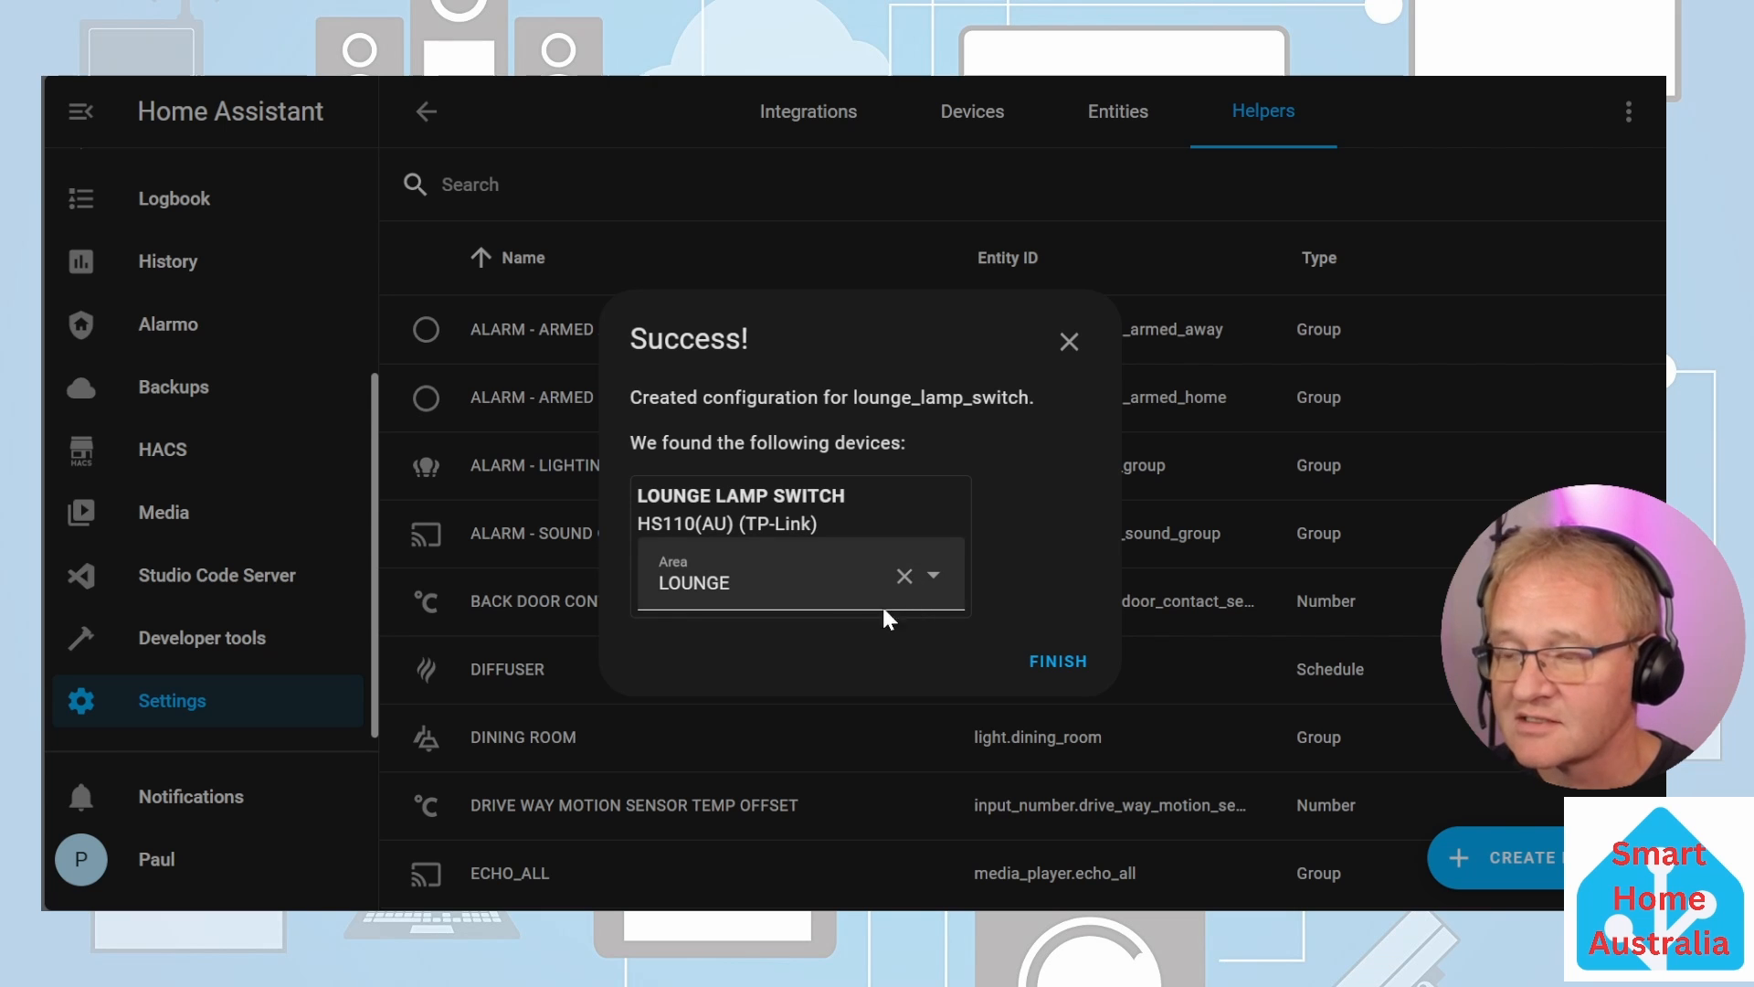
pyautogui.click(1060, 663)
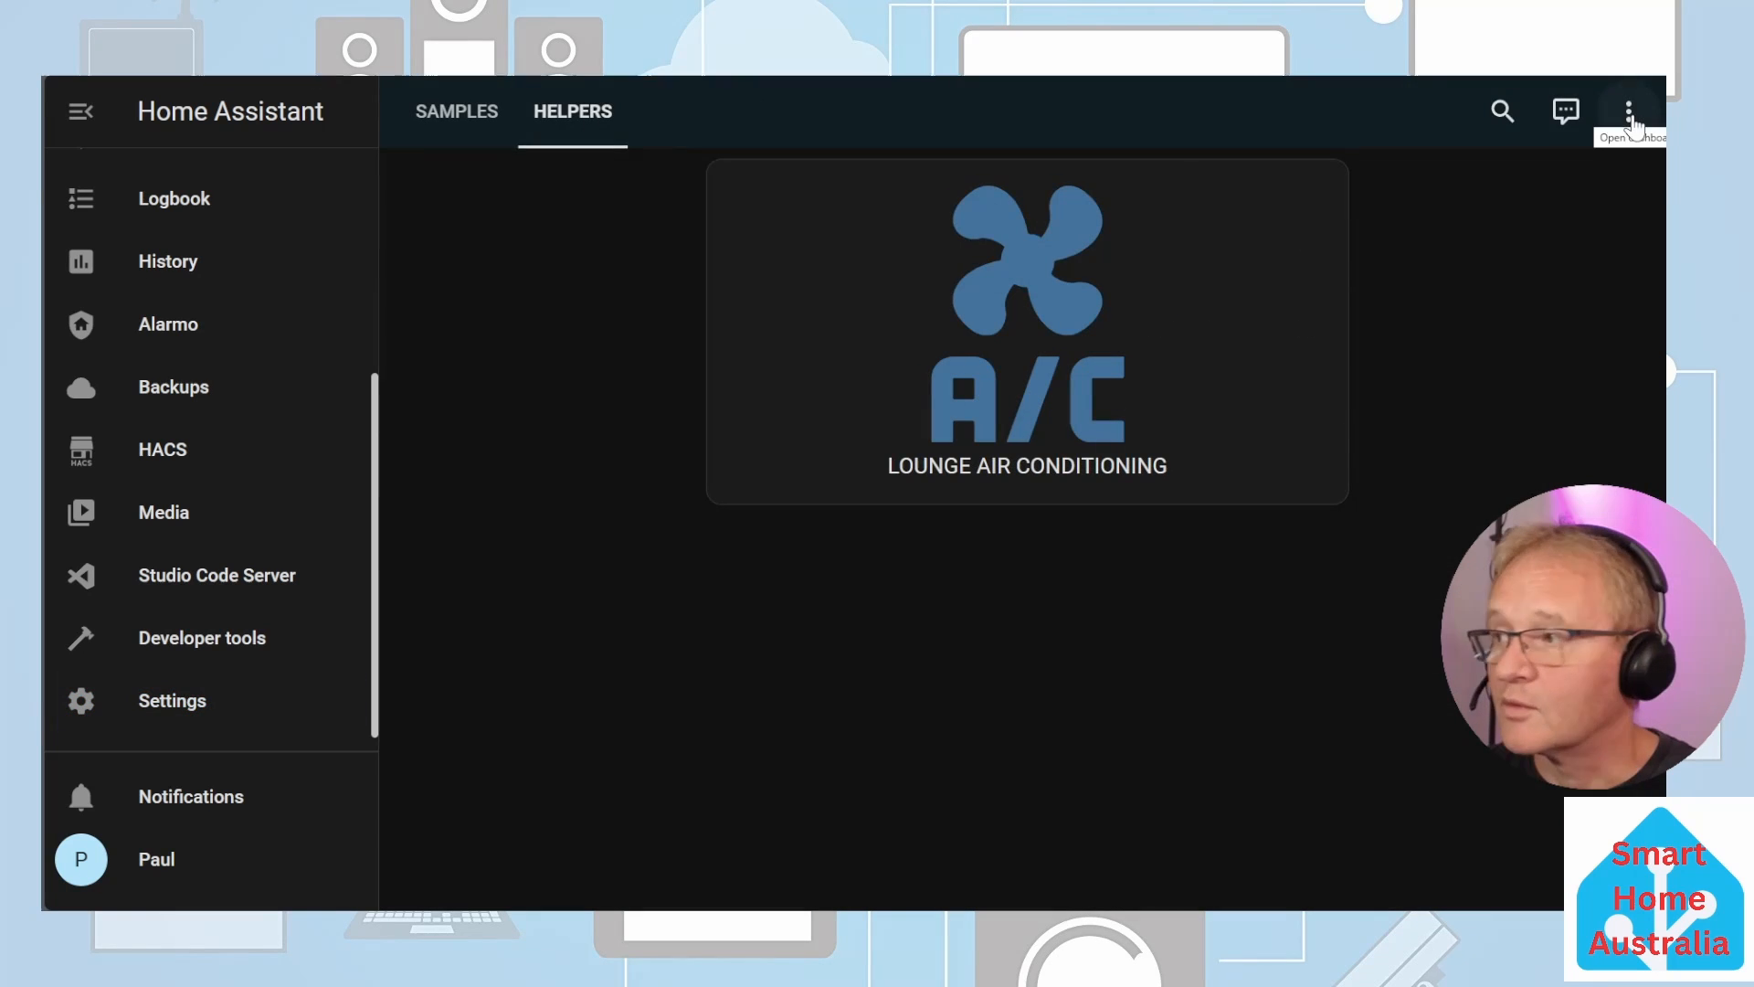
# Step: Add a Mushroom Light Card for the light.lounge_lamp_switch entity to the dashboard's HELPERS view
pyautogui.click(1628, 114)
pyautogui.click(1575, 184)
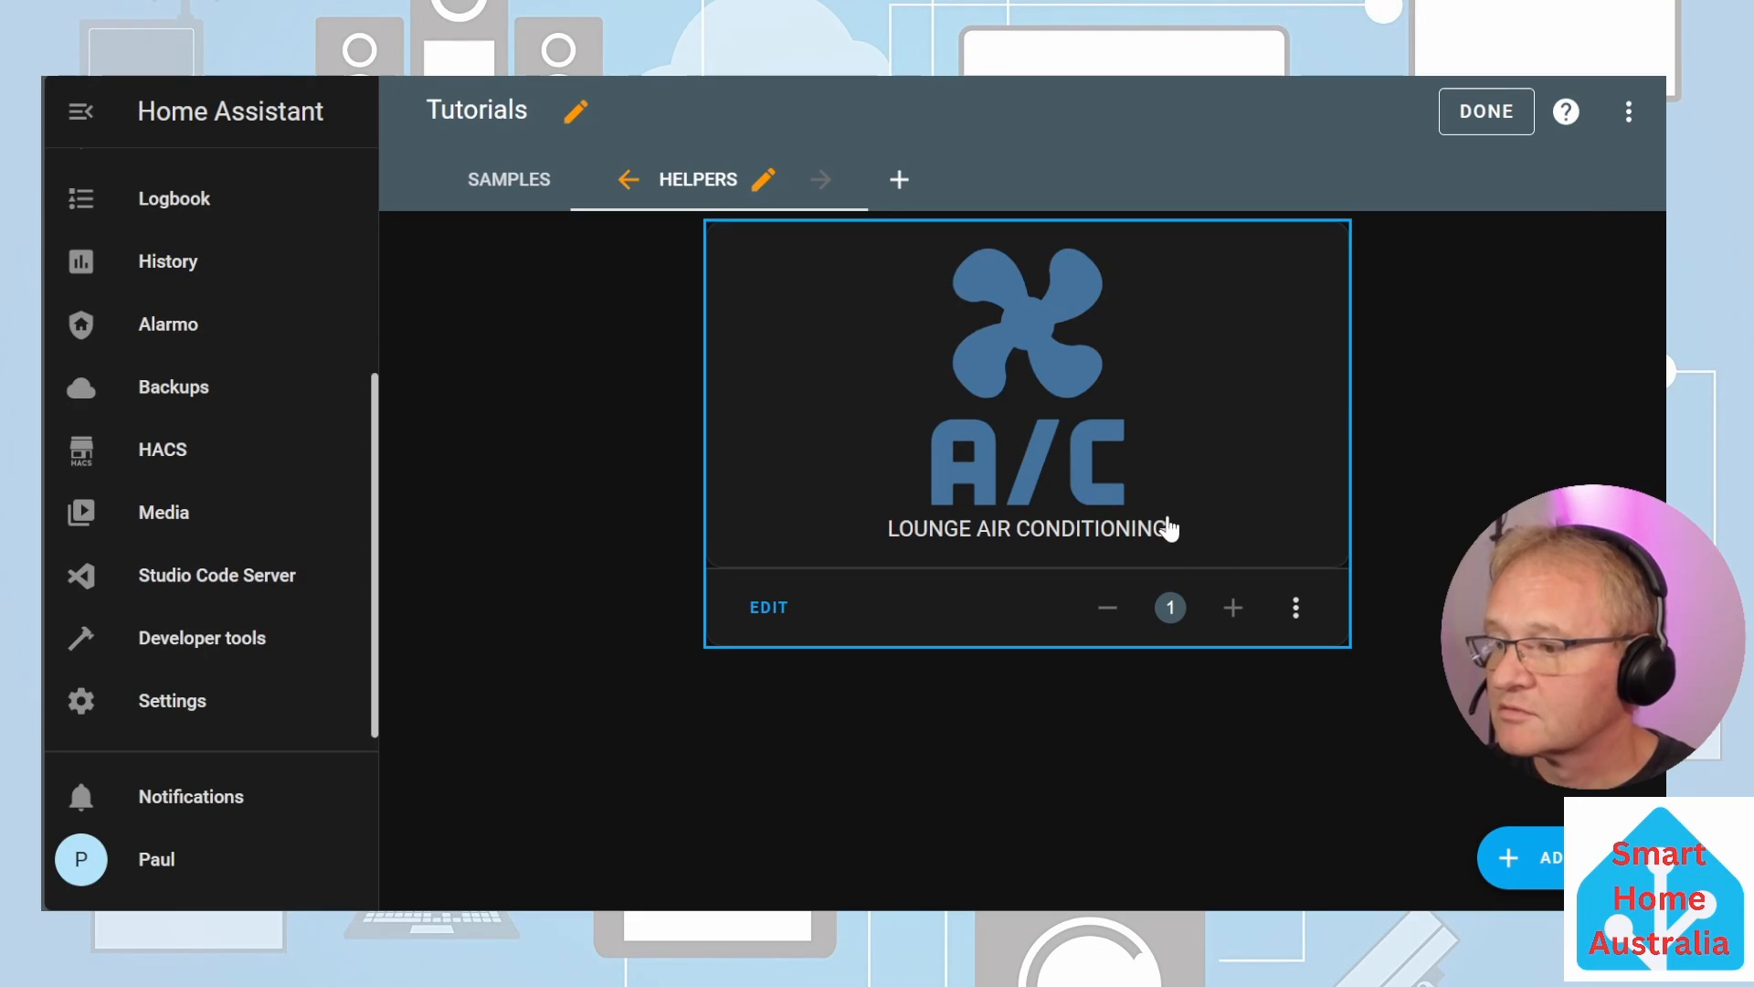
pyautogui.click(1544, 859)
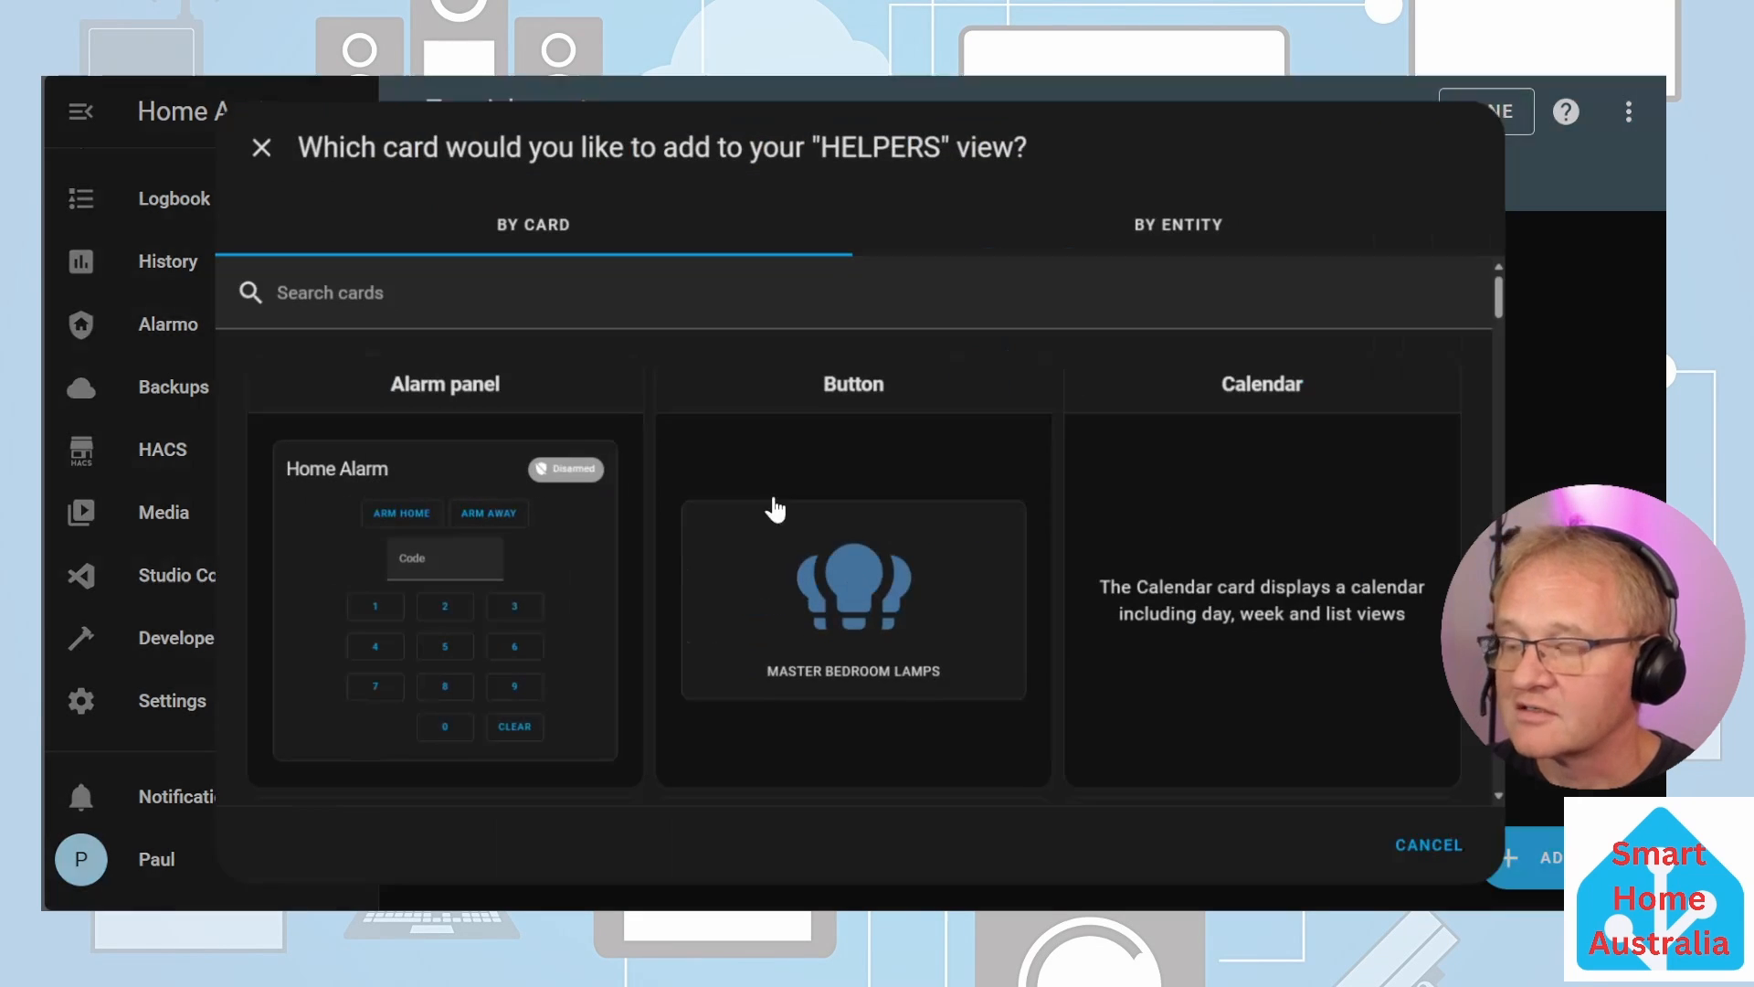
pyautogui.click(322, 290)
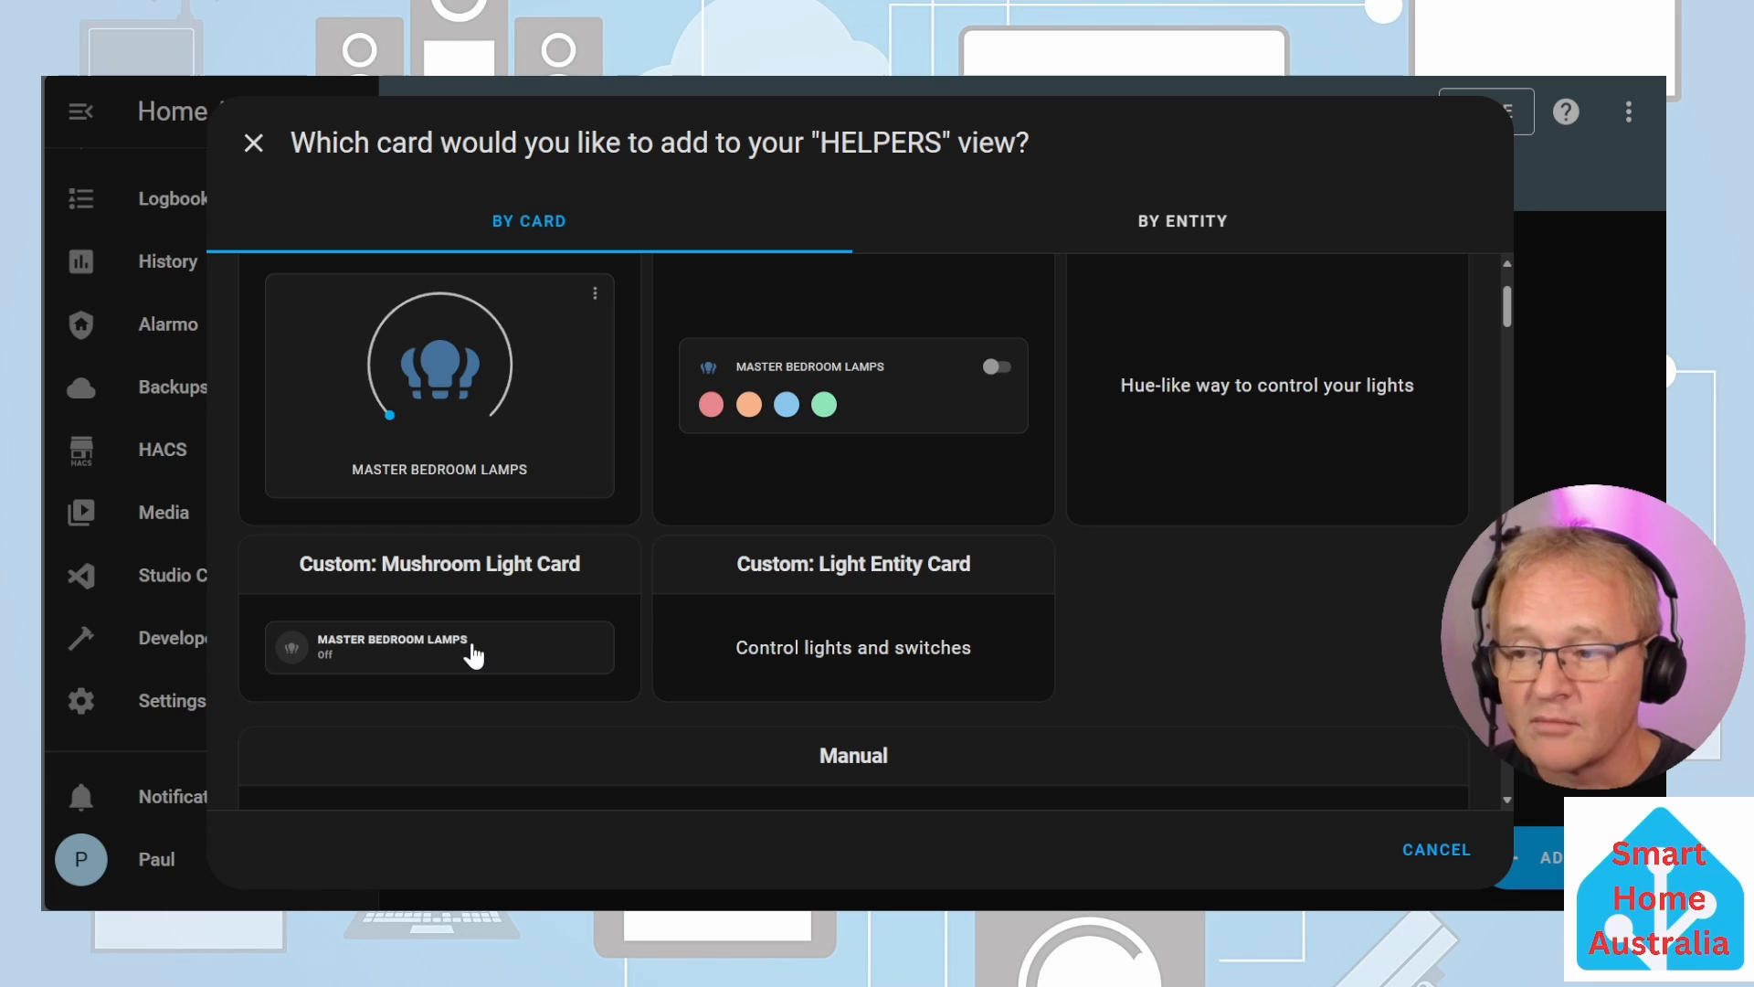
pyautogui.click(473, 655)
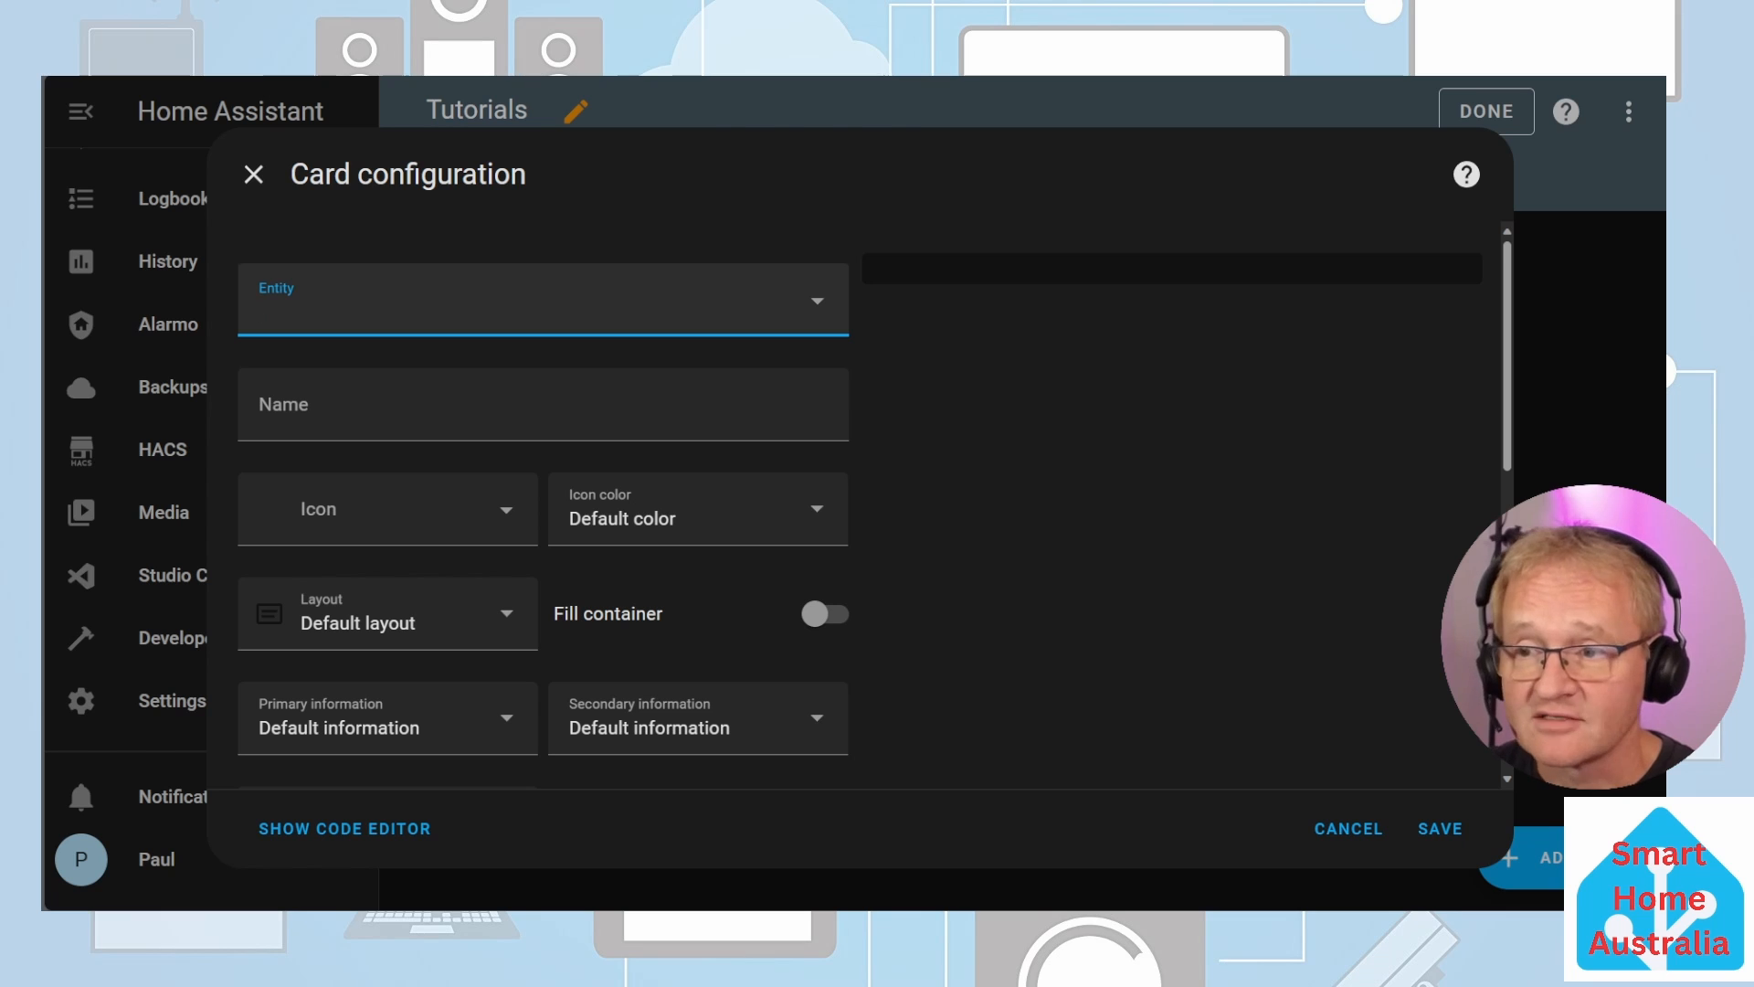
pyautogui.write('light.lounge_lamp_switch')
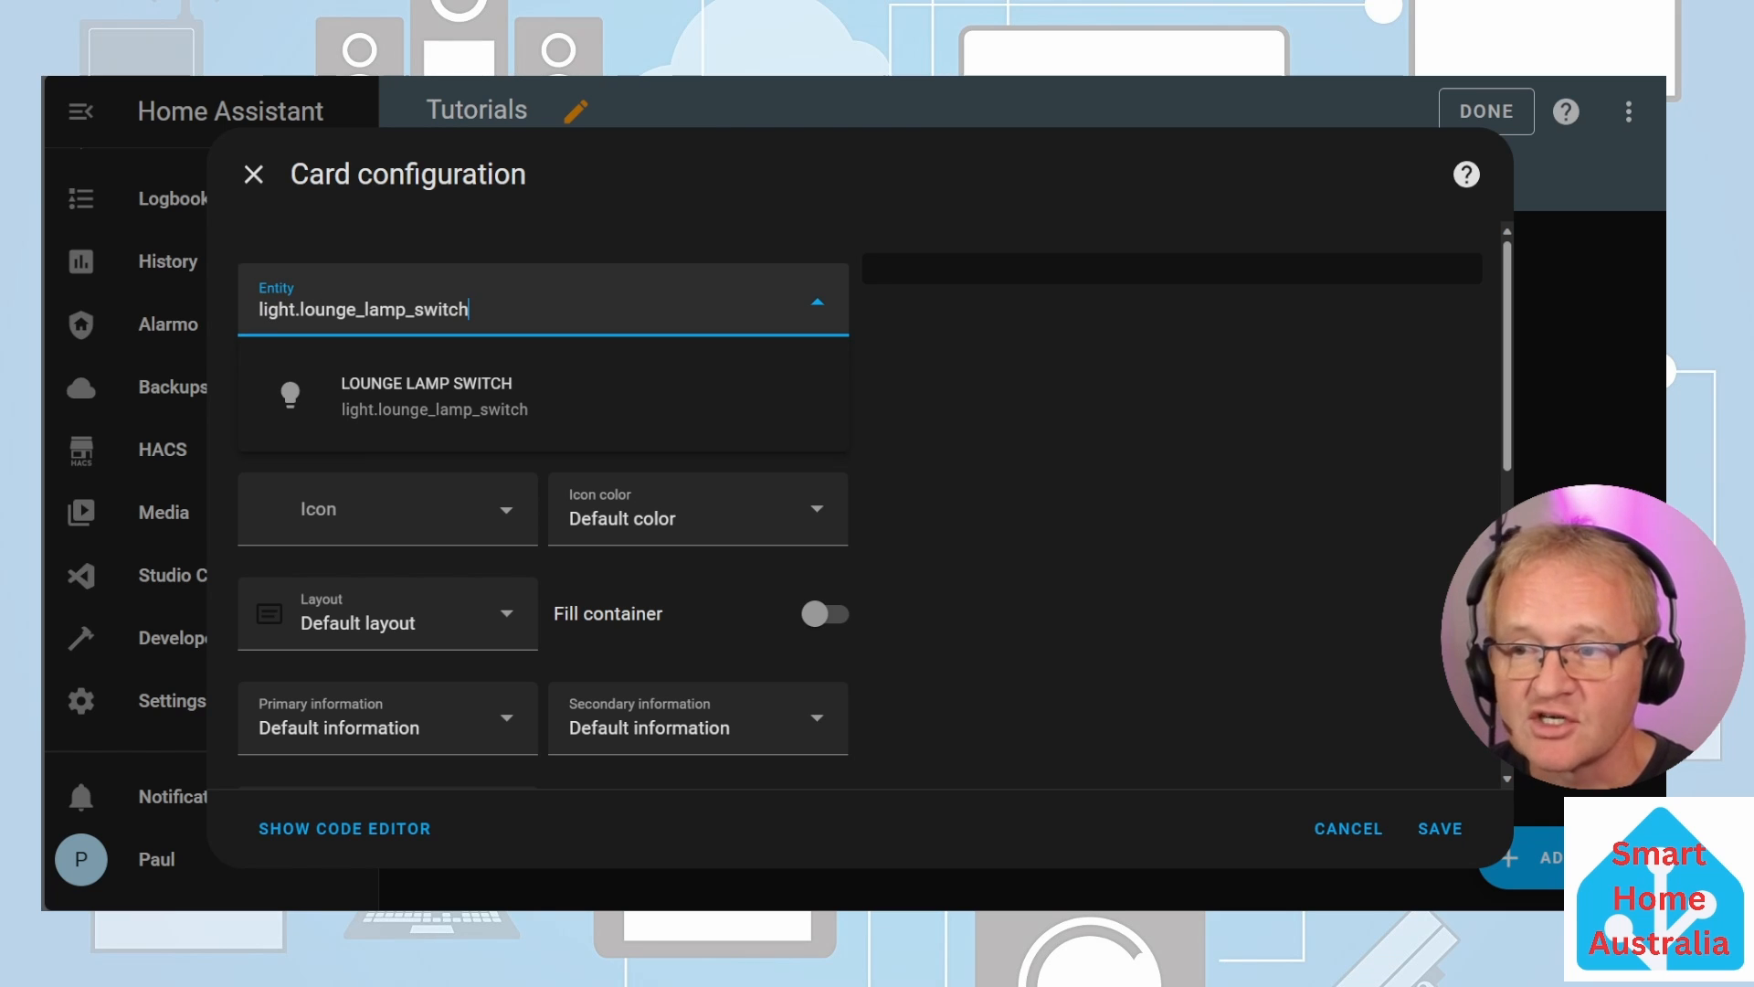
pyautogui.click(475, 411)
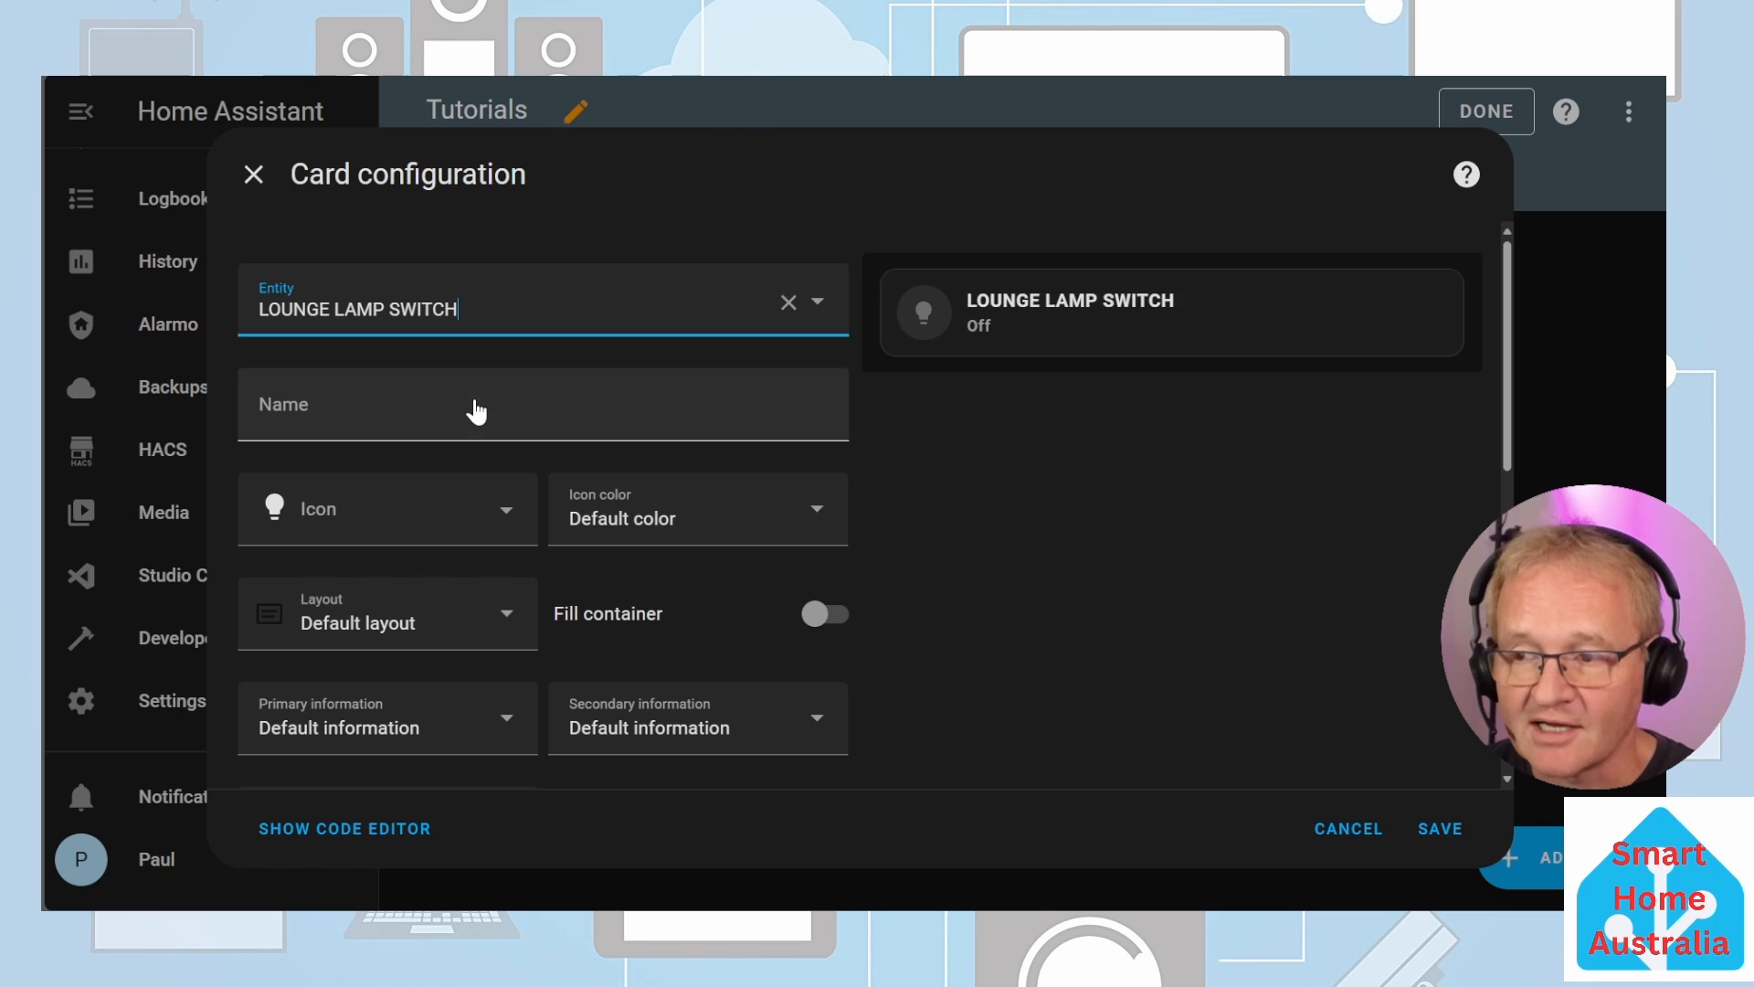
pyautogui.click(1437, 830)
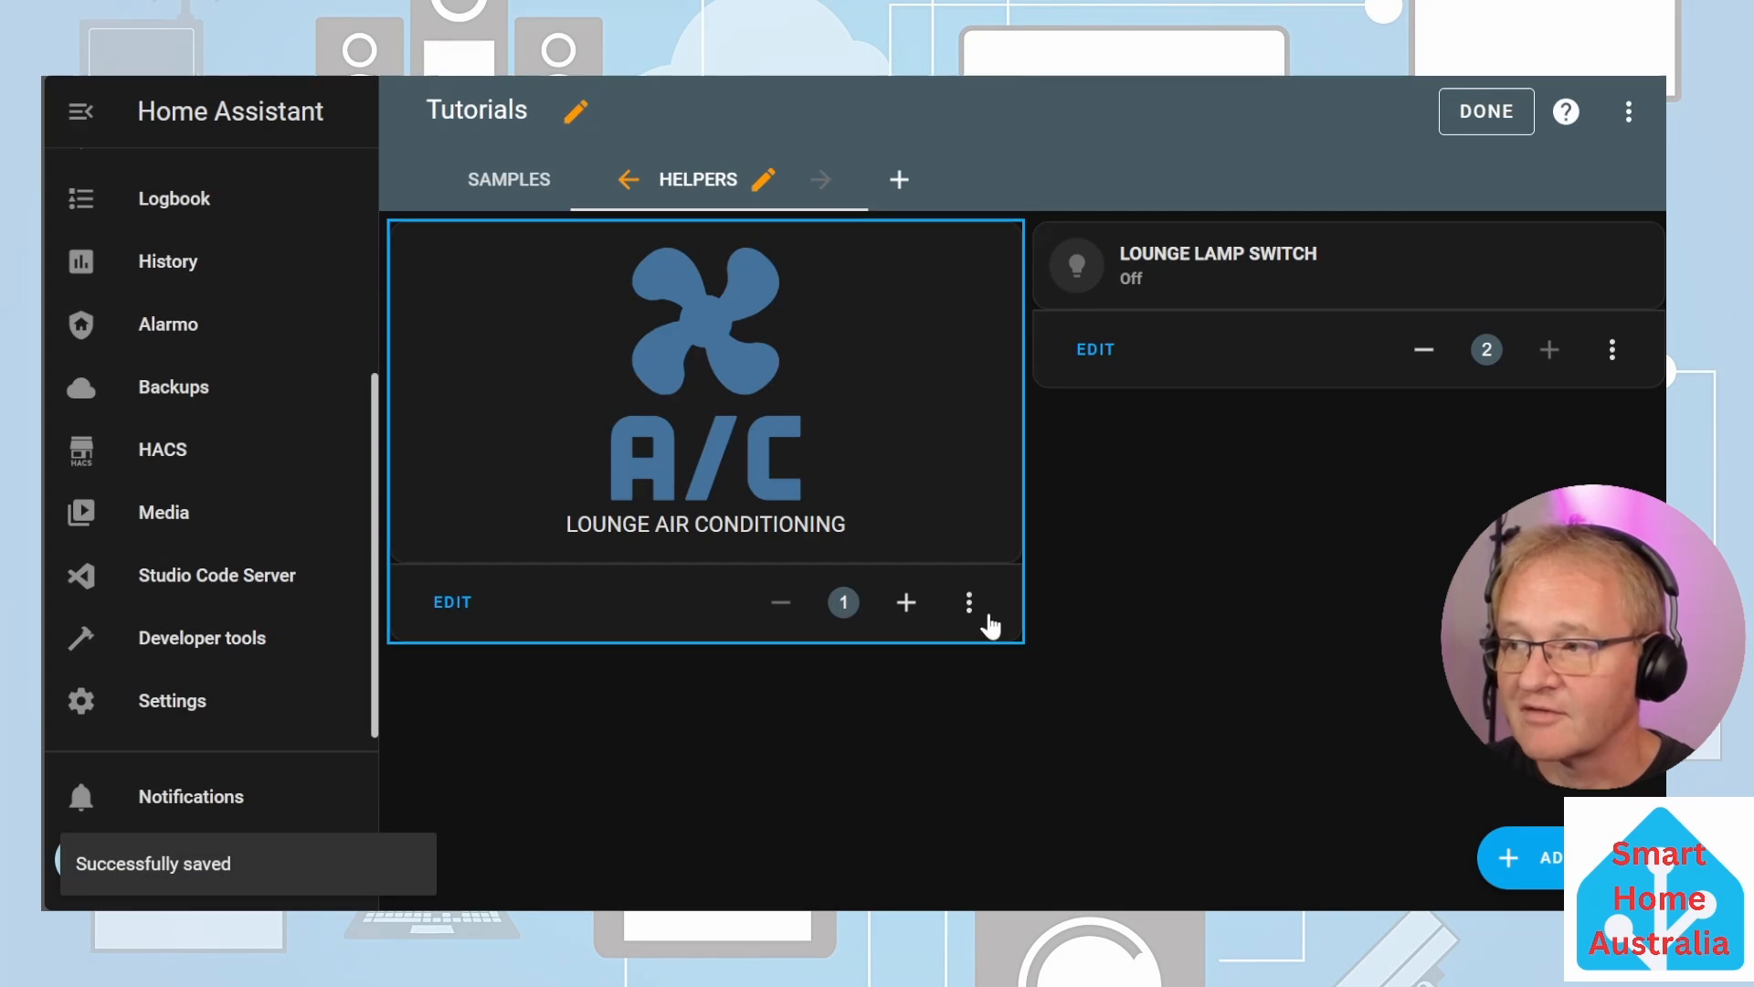
# Step: Finish editing the dashboard and test the LOUNGE LAMP SWITCH card by toggling the lamp
pyautogui.click(1486, 110)
pyautogui.click(1081, 217)
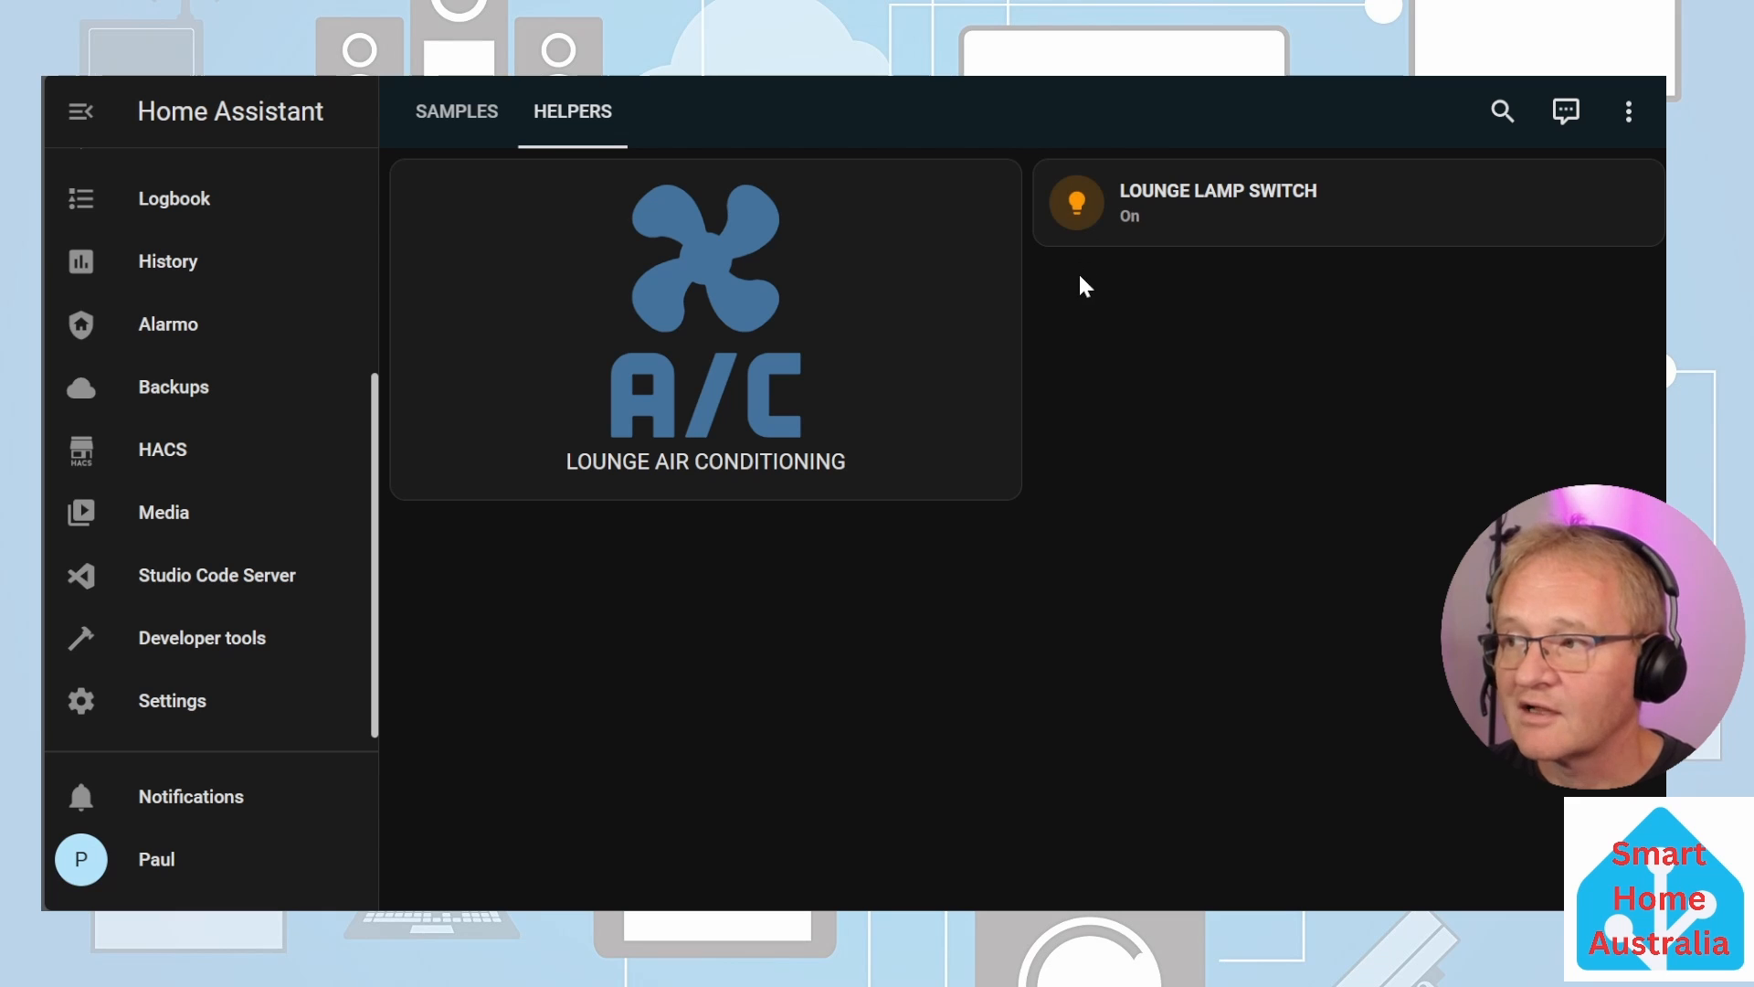
pyautogui.click(1075, 205)
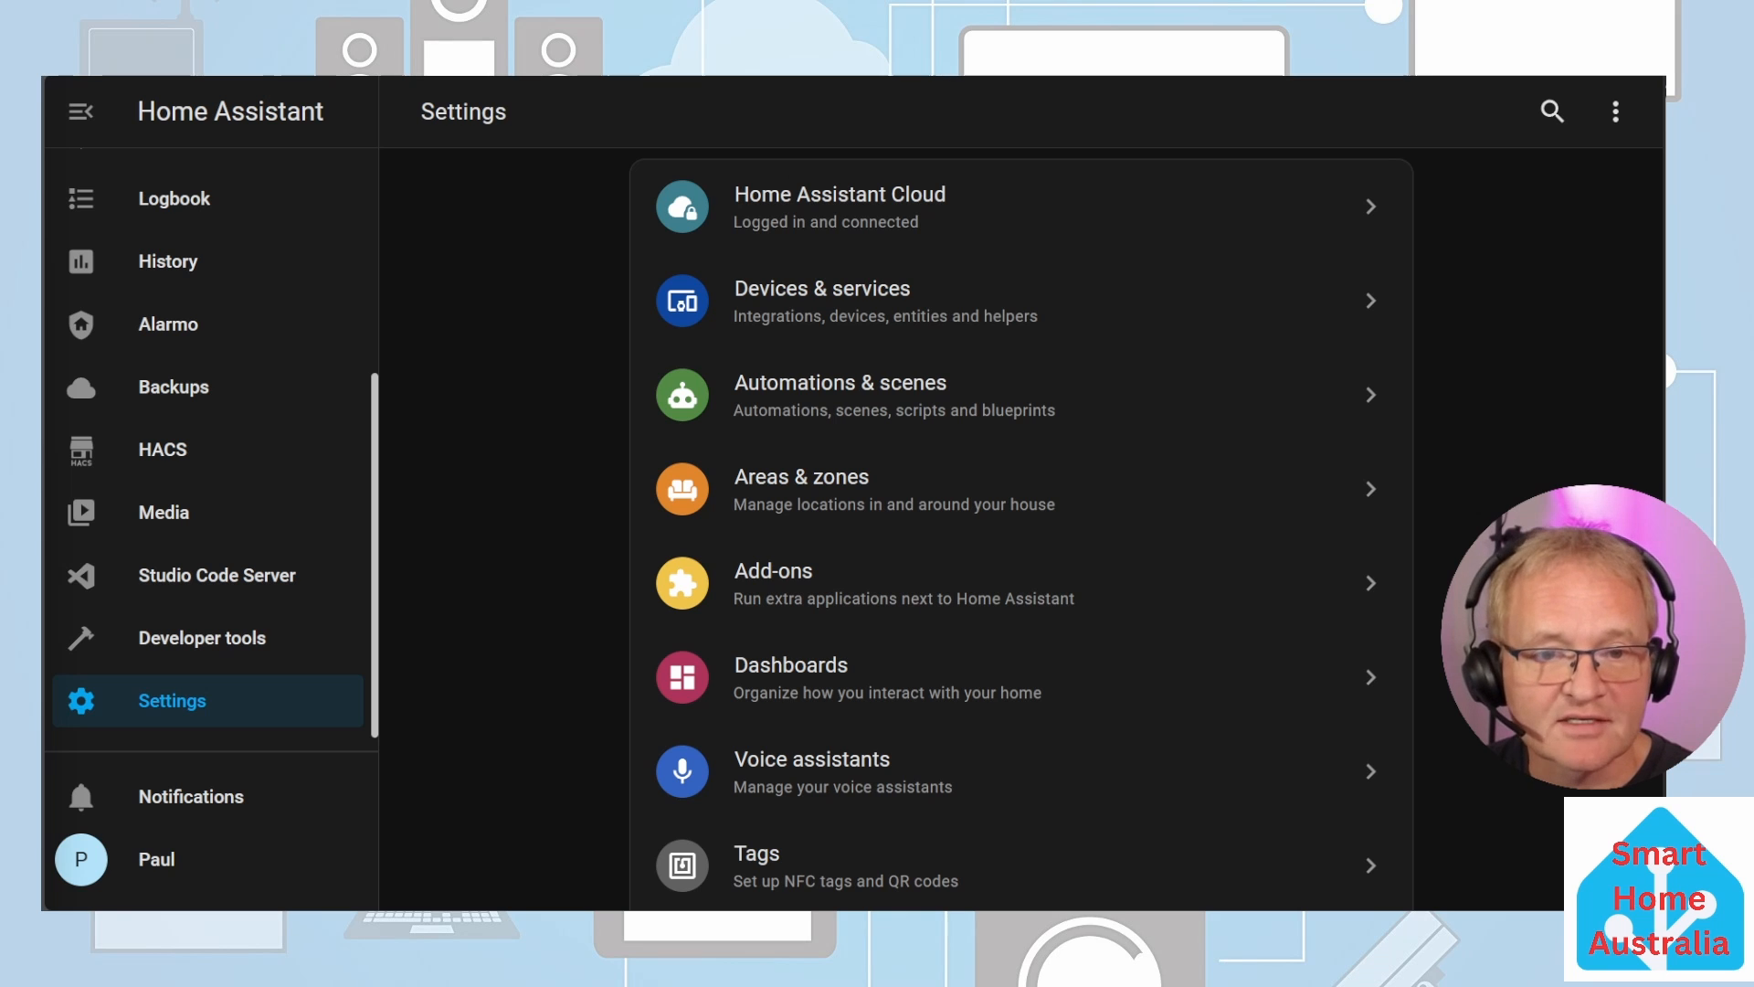
# Step: Create a Schedule helper named LOUNGE LIGHTS SCHEDULE with the mdi:sofa icon and a 6:30a - 10:30a block on every day
pyautogui.click(820, 311)
pyautogui.click(1270, 111)
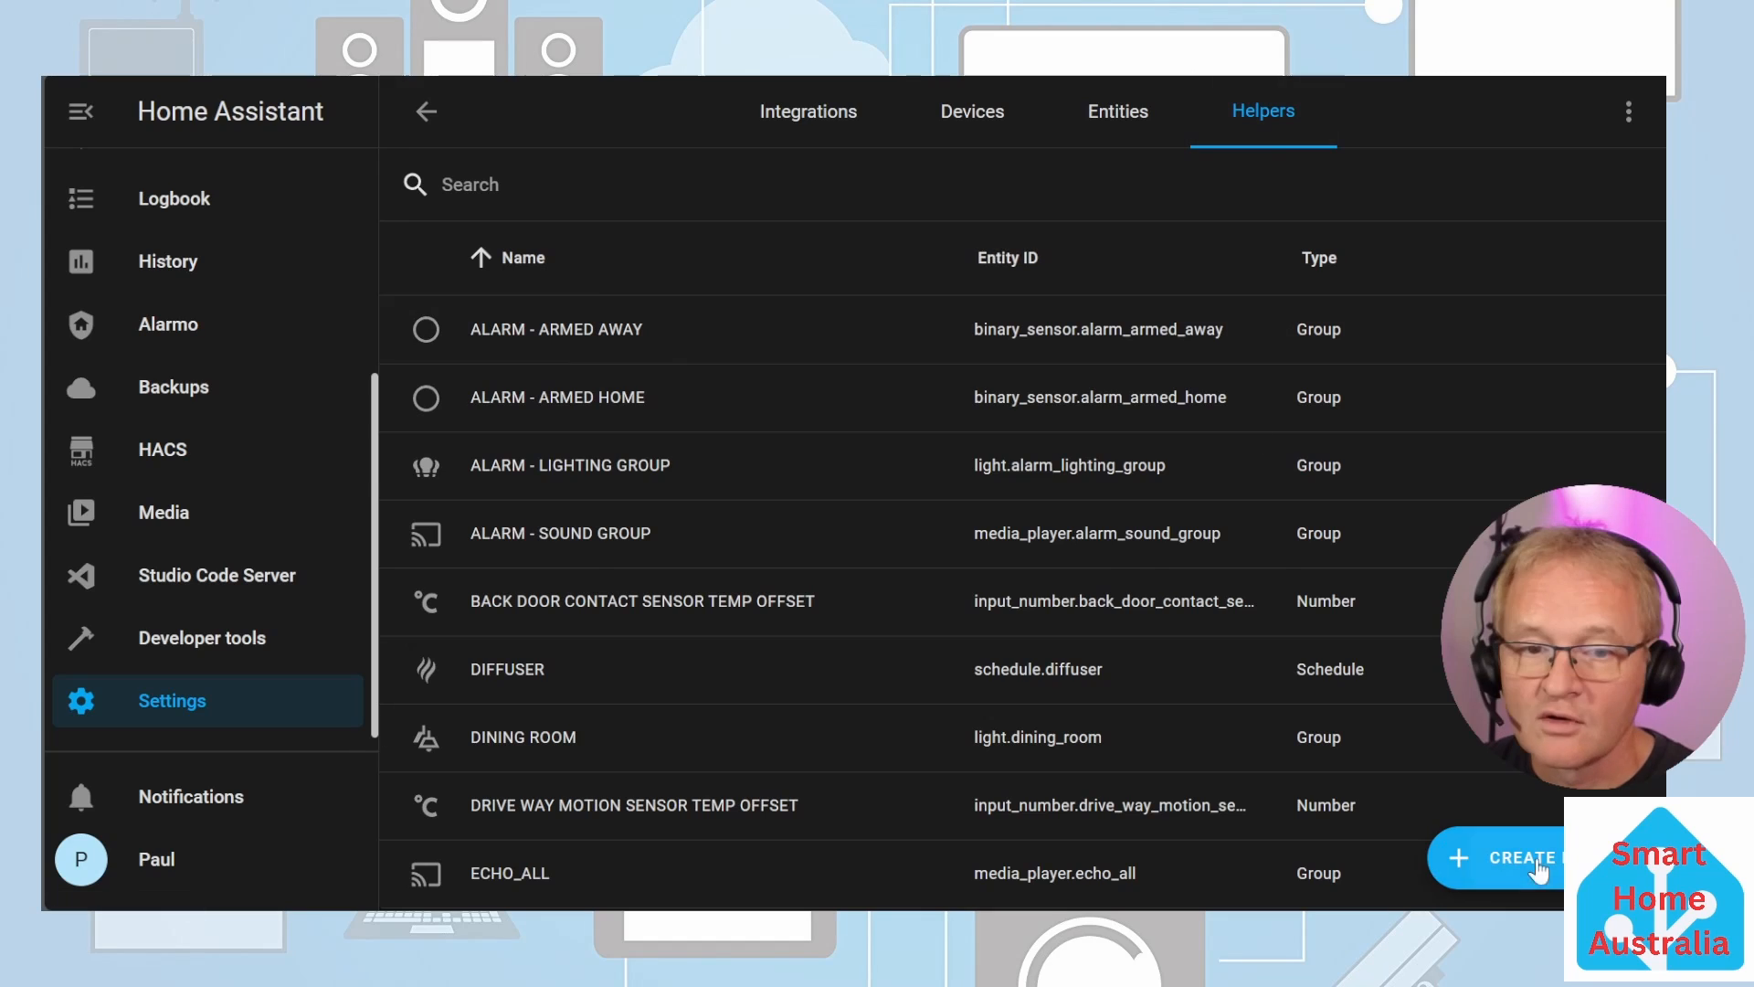
pyautogui.click(1508, 857)
pyautogui.scroll(-5, 717, 566)
pyautogui.click(694, 634)
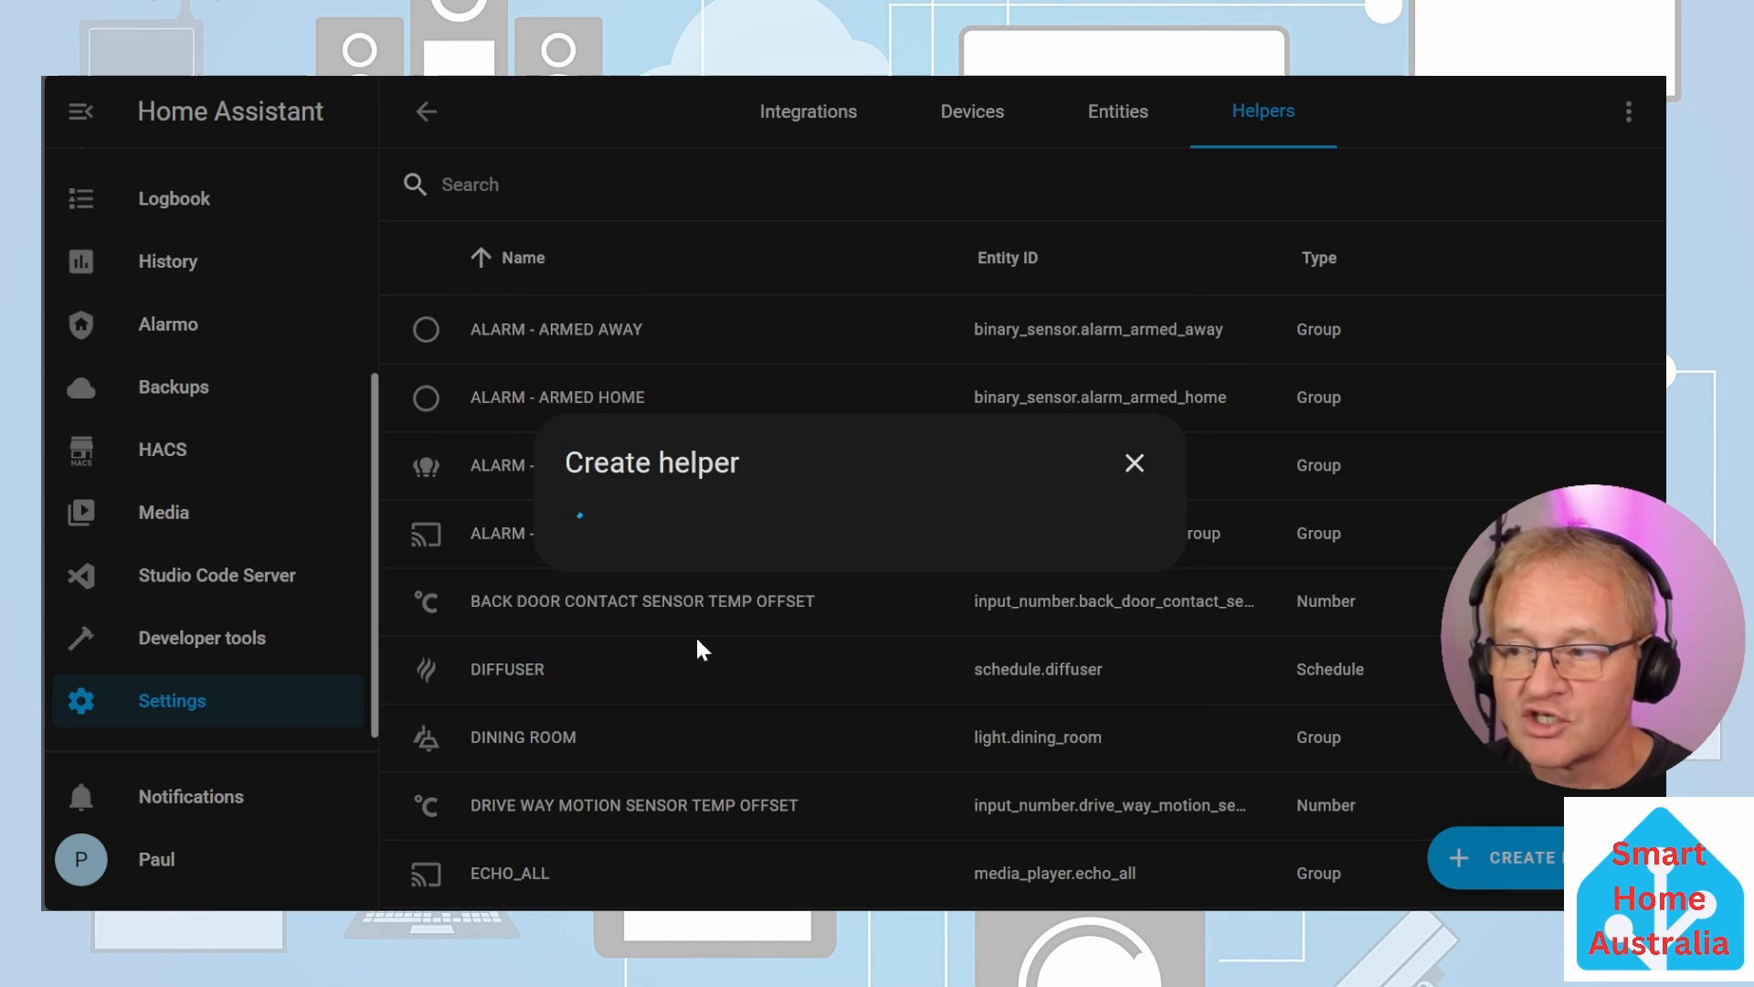
pyautogui.write('LOUNGE LIGHTS SCHEDULE')
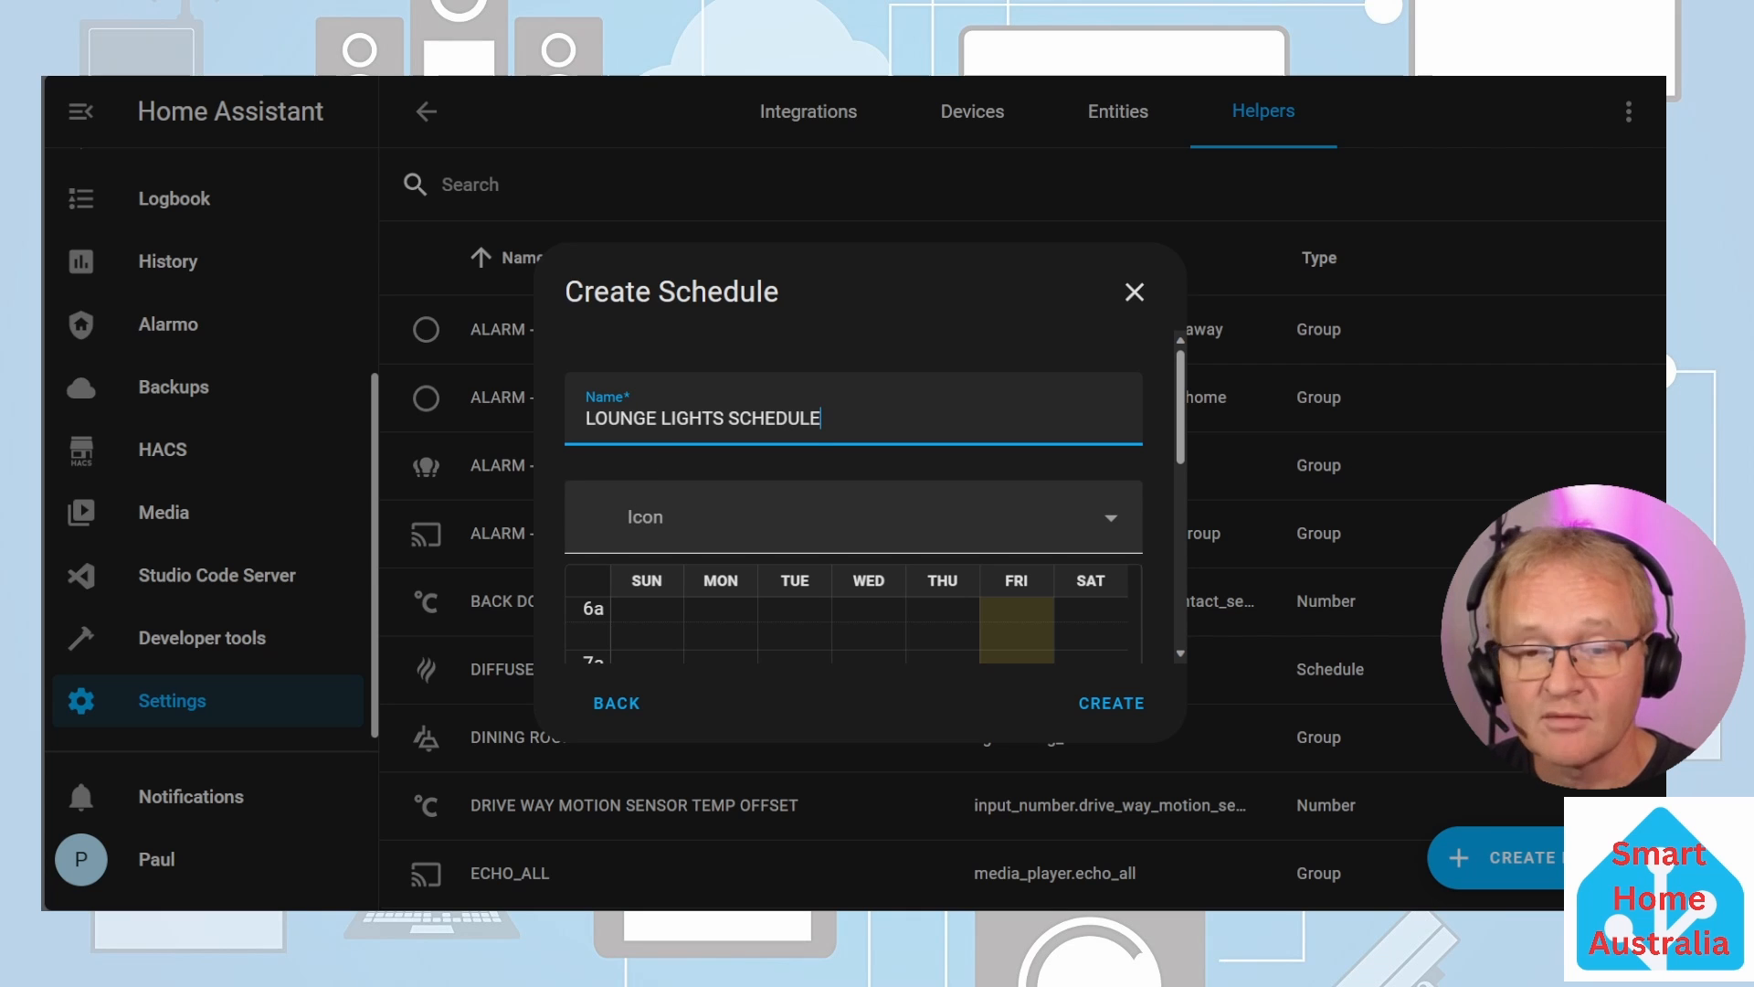
pyautogui.click(853, 518)
pyautogui.write('mdi:sofa')
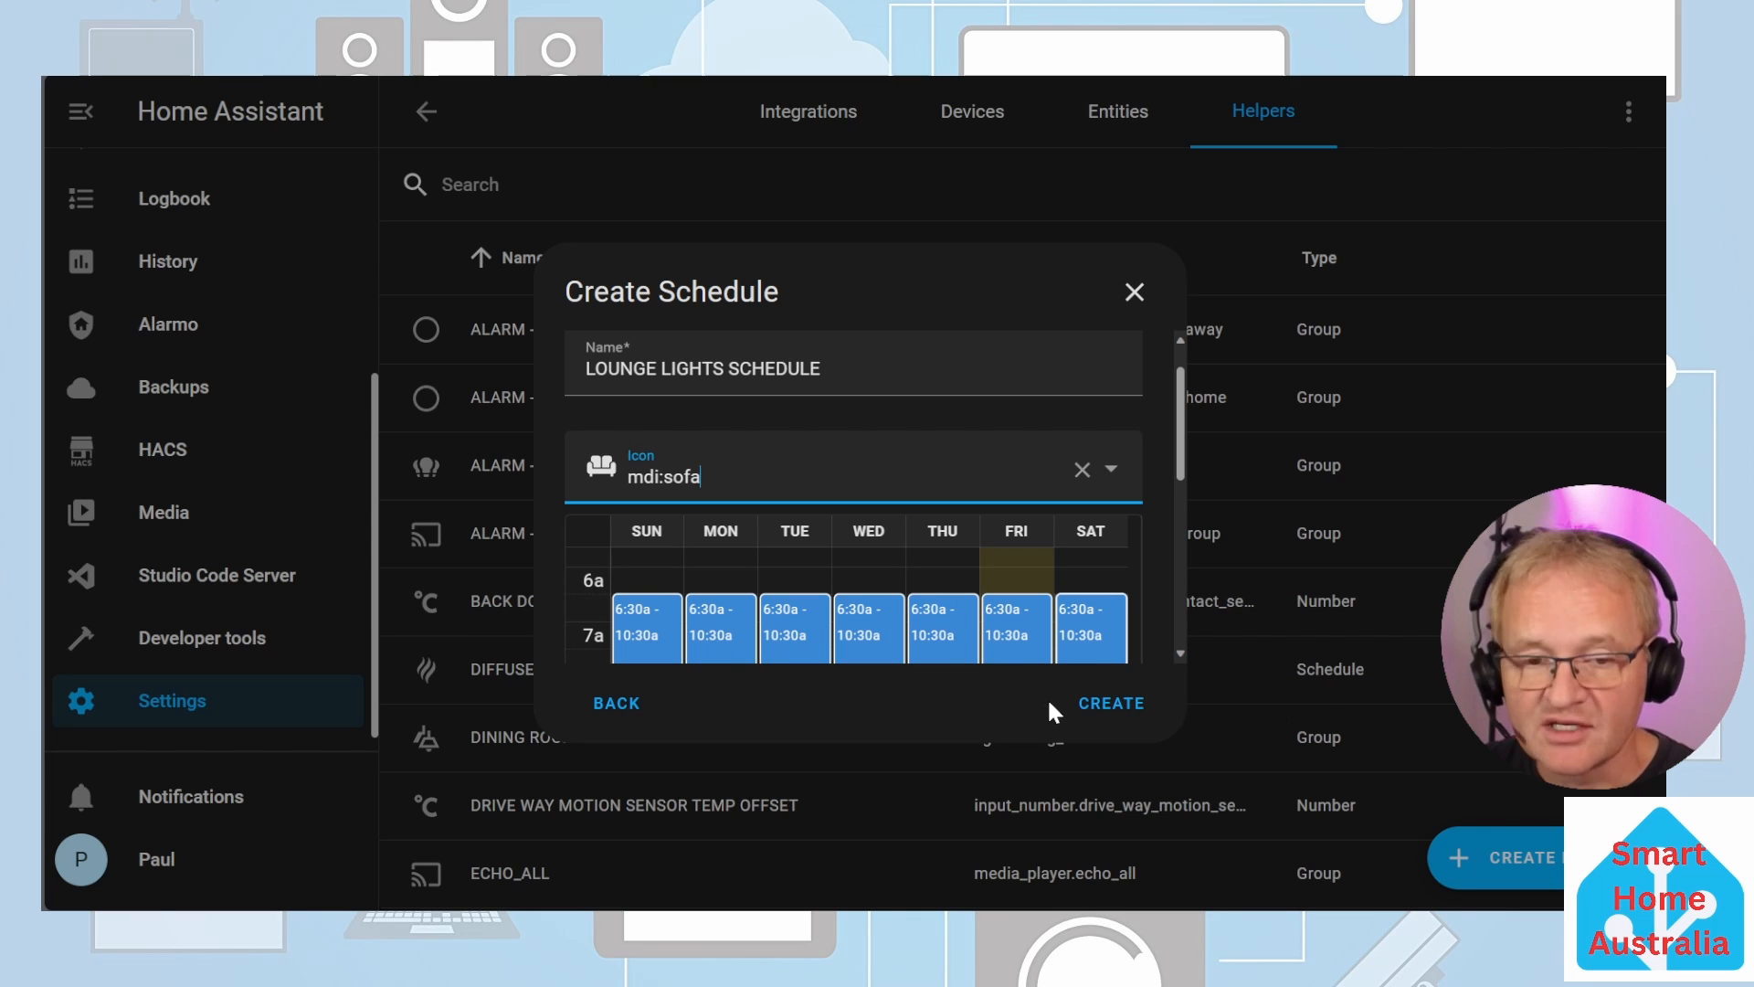
pyautogui.click(1107, 706)
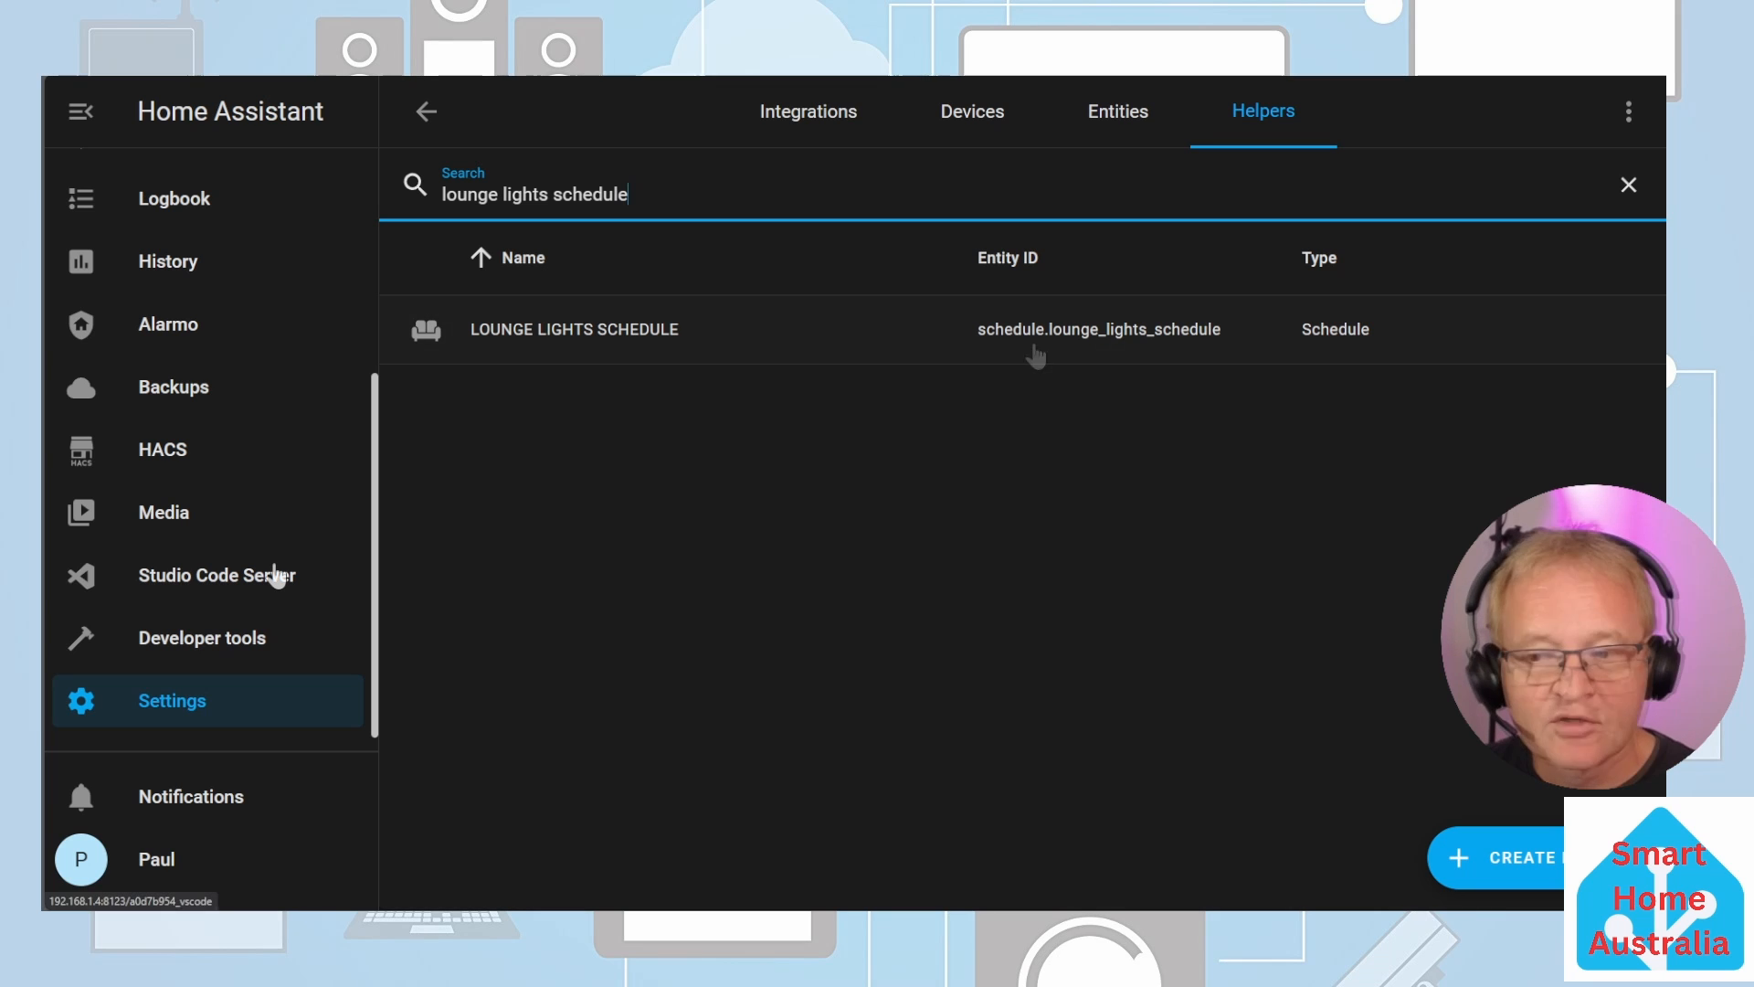
# Step: Start a new automation with a state trigger for the LOUNGE LIGHTS SCHEDULE entity
pyautogui.click(215, 709)
pyautogui.click(856, 405)
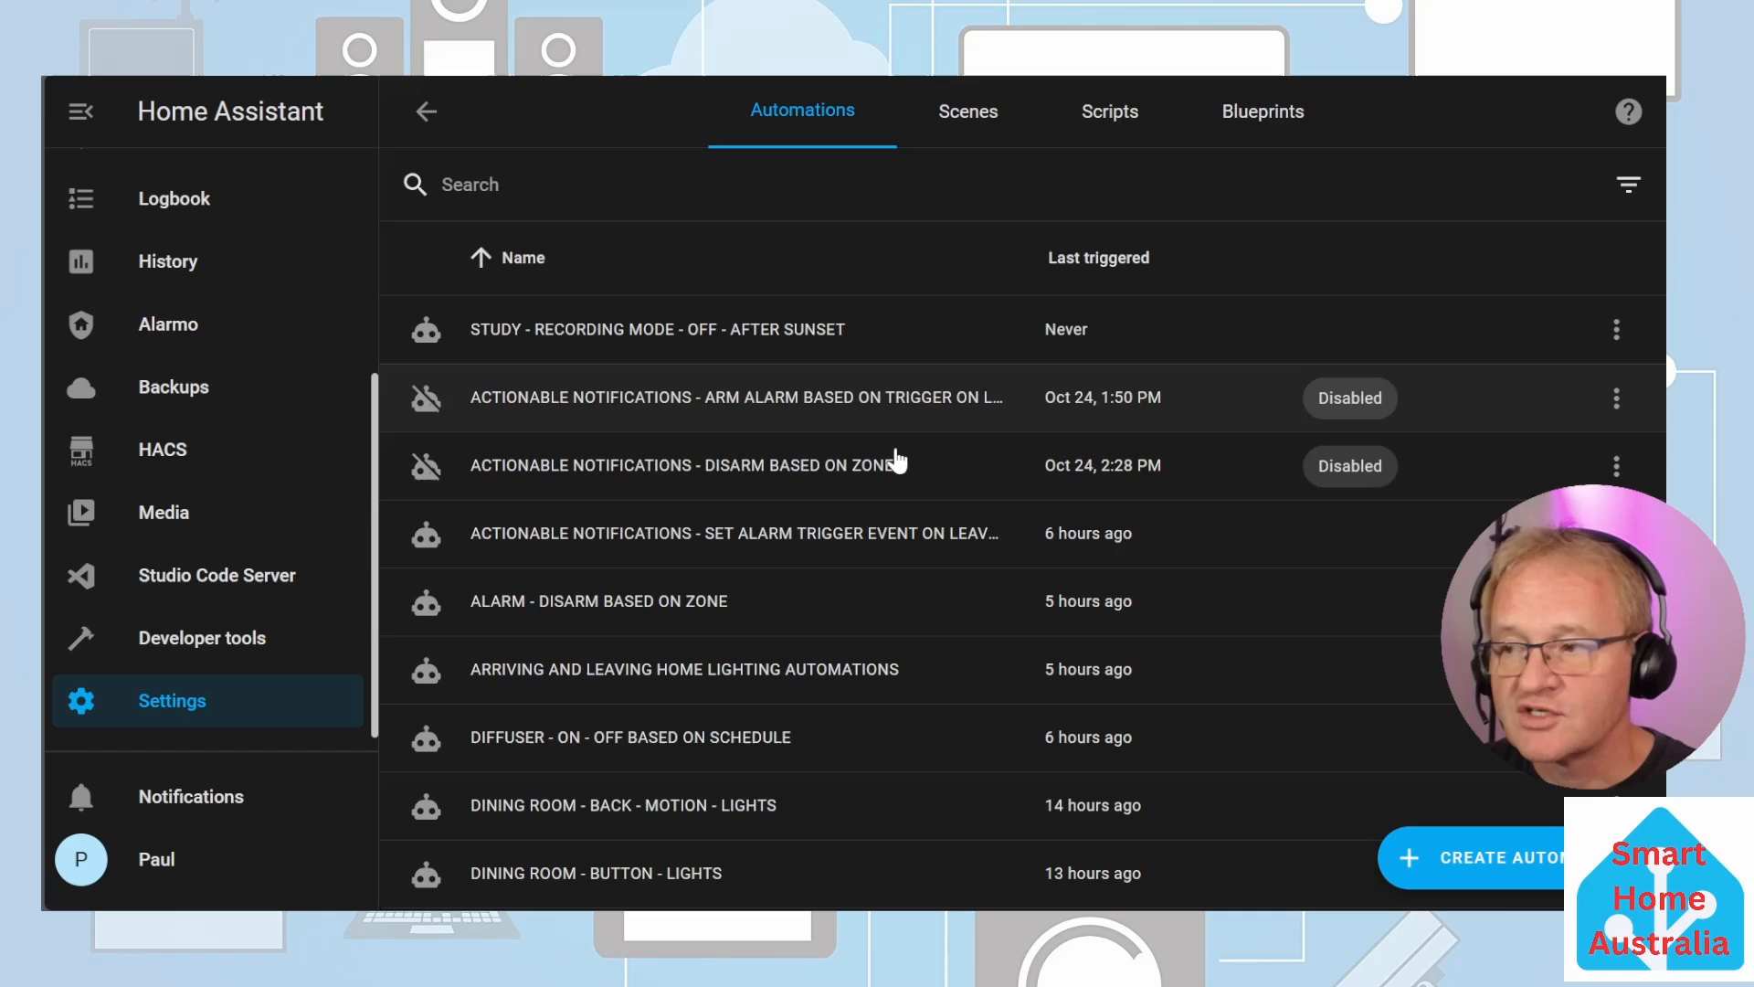
pyautogui.click(1519, 866)
pyautogui.click(804, 403)
pyautogui.click(511, 269)
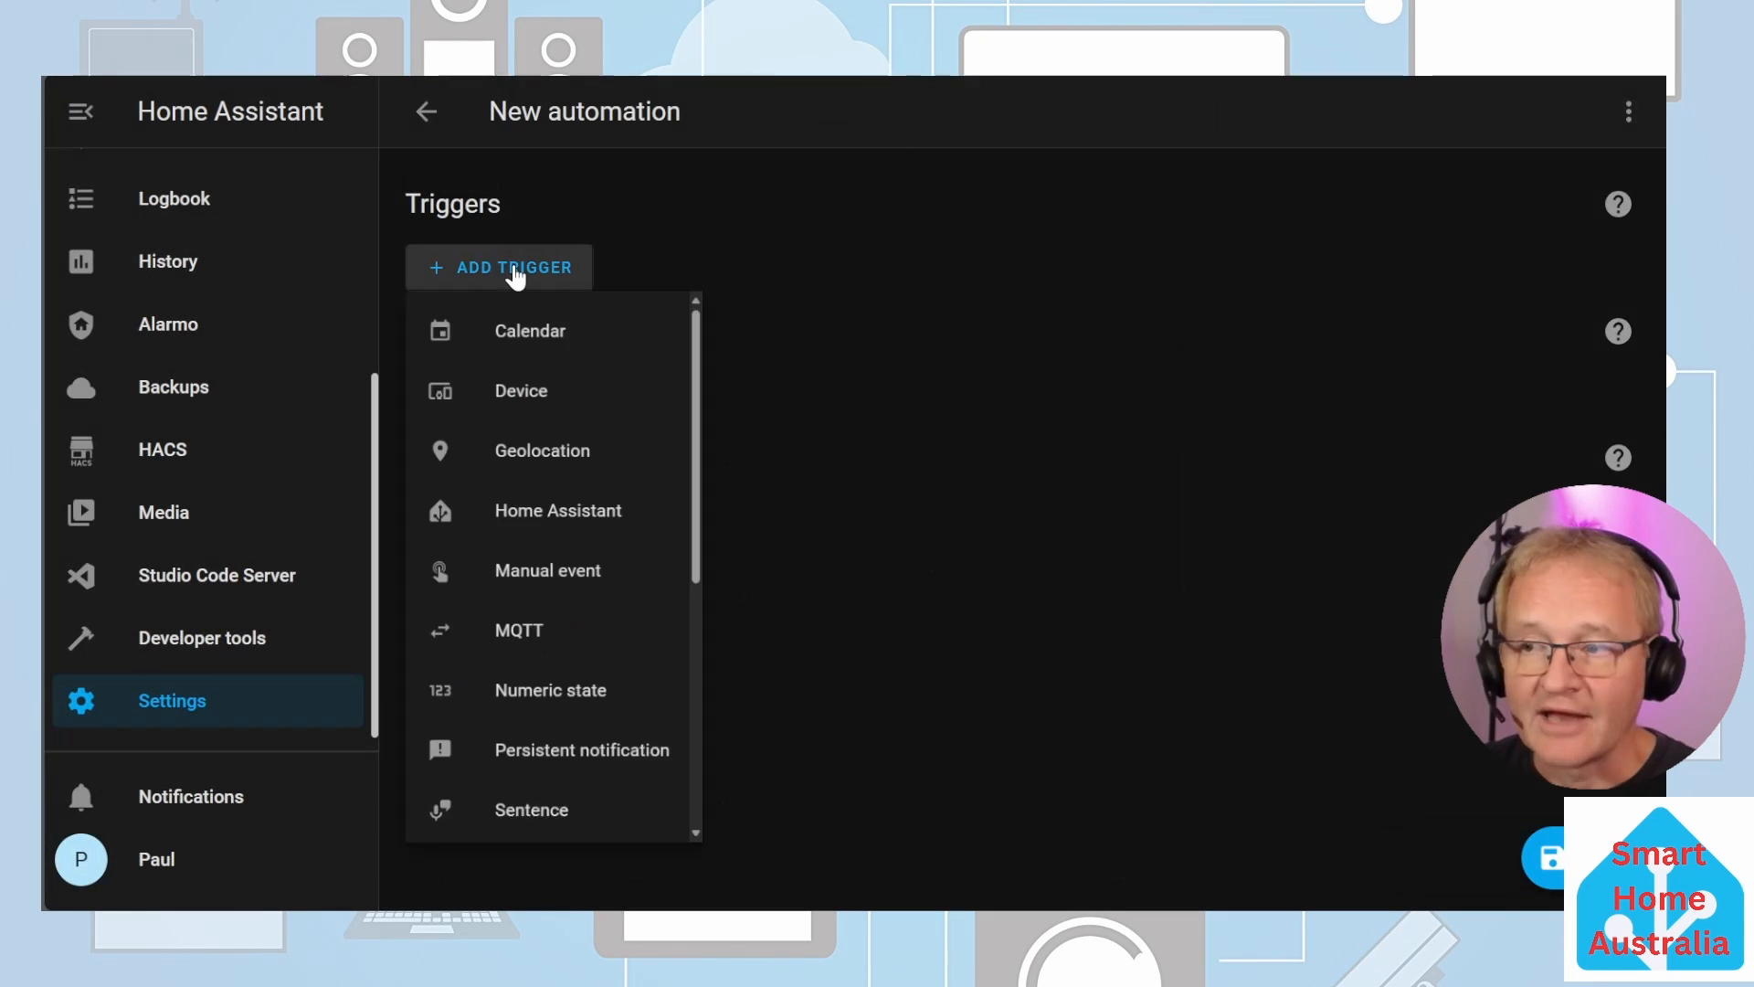
pyautogui.scroll(-3, 567, 511)
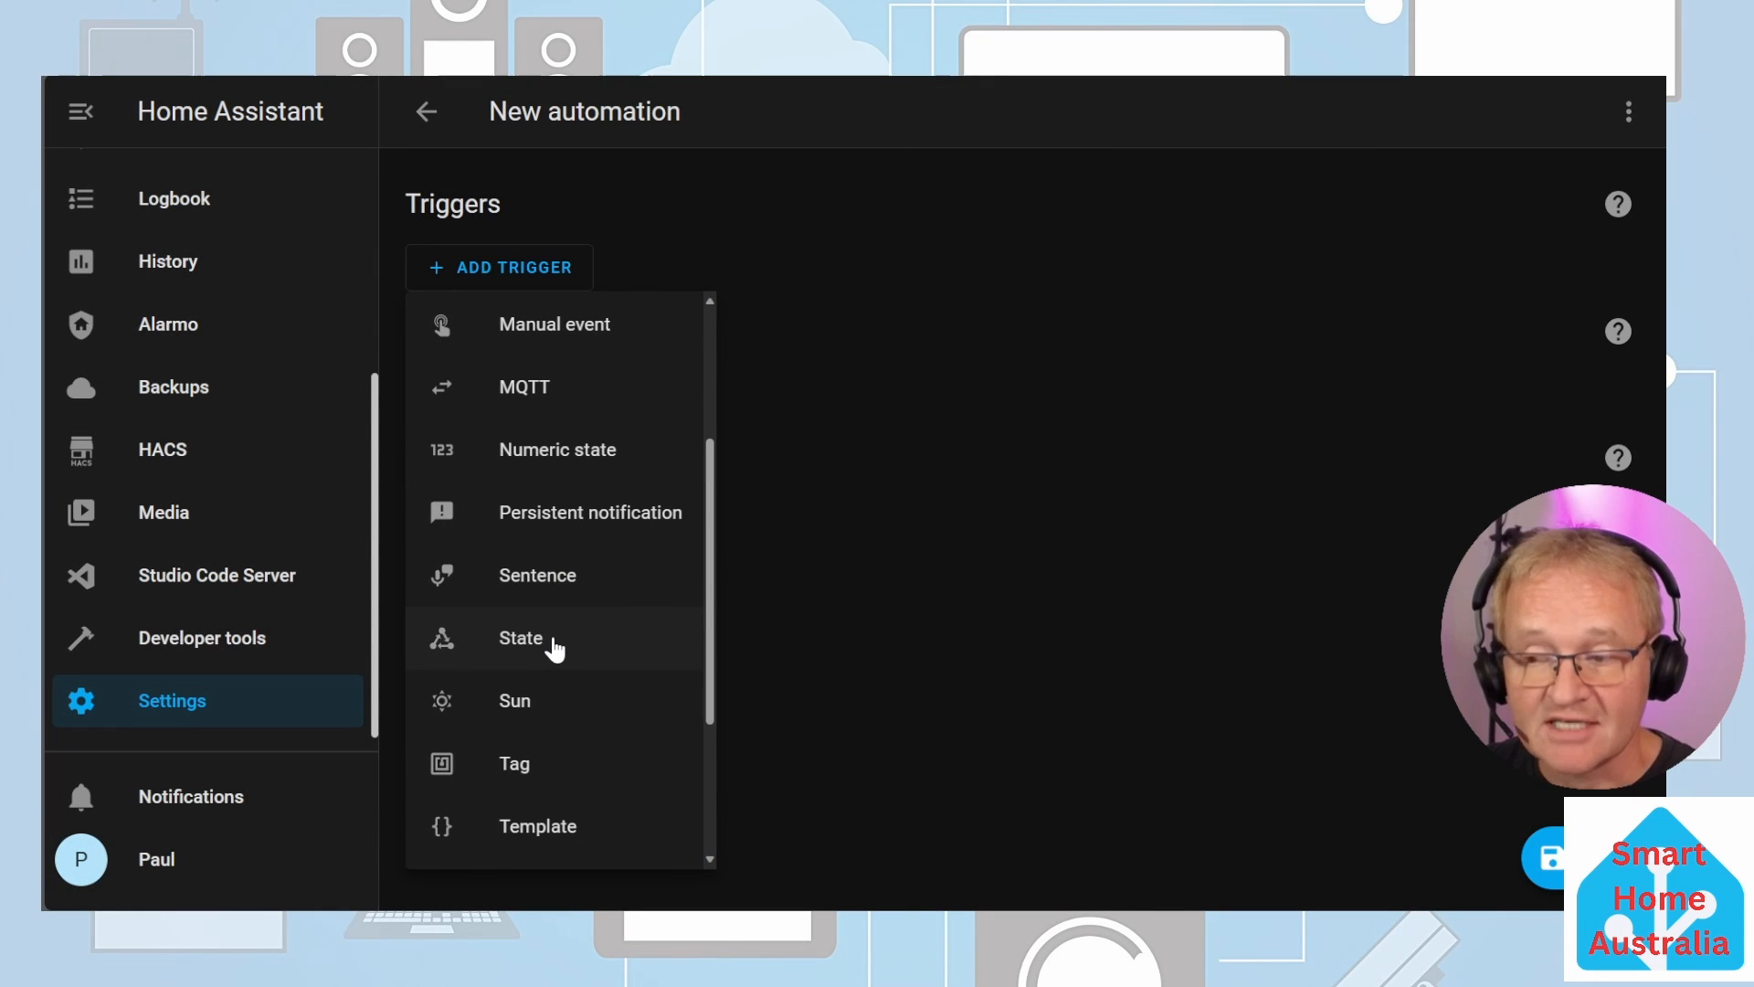
pyautogui.click(553, 642)
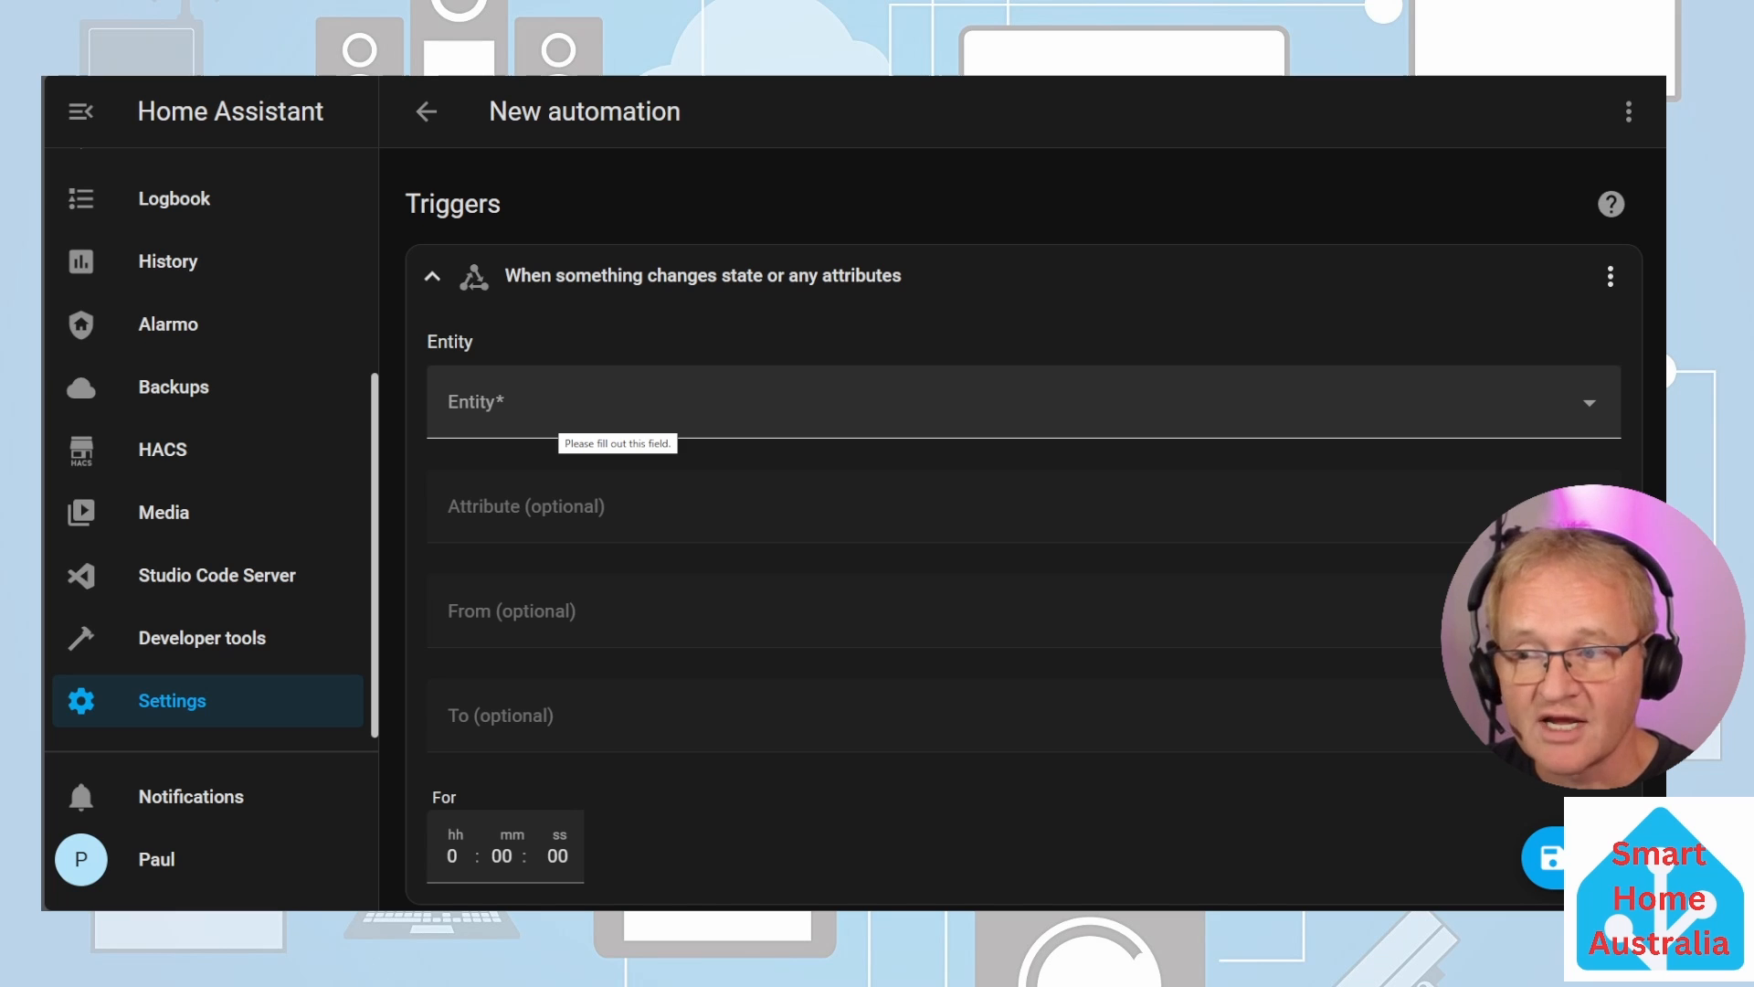
pyautogui.write('lounge lights schedule')
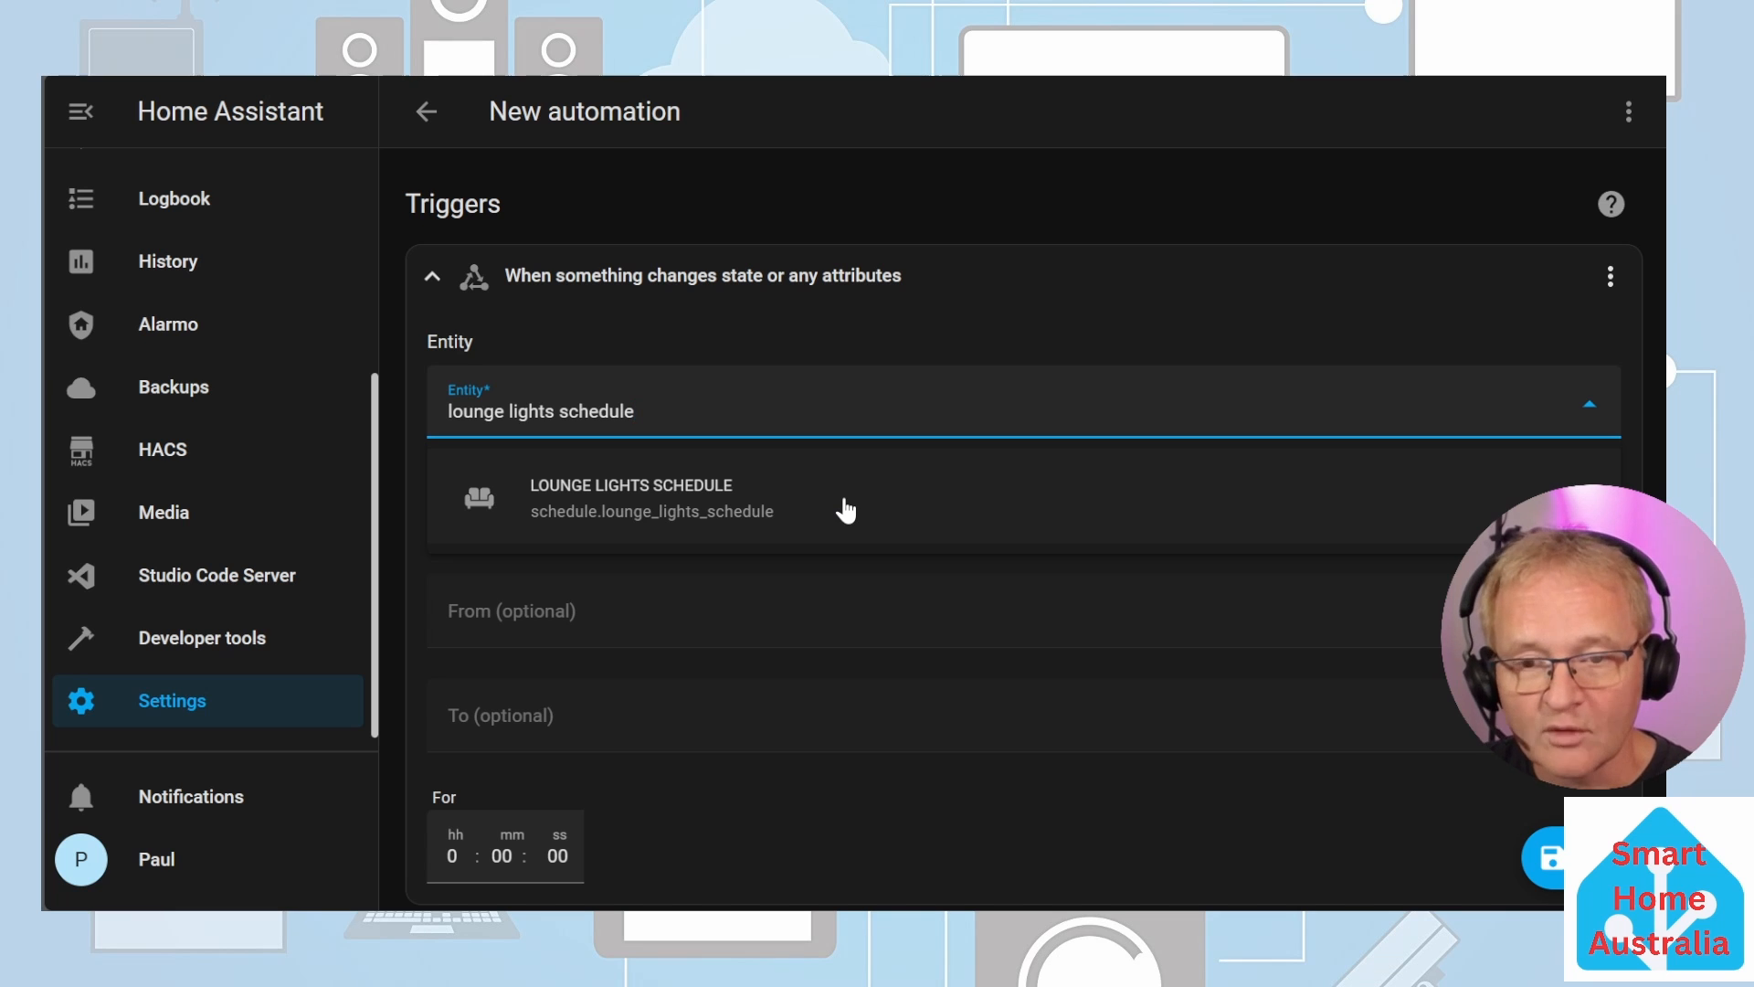
pyautogui.click(845, 509)
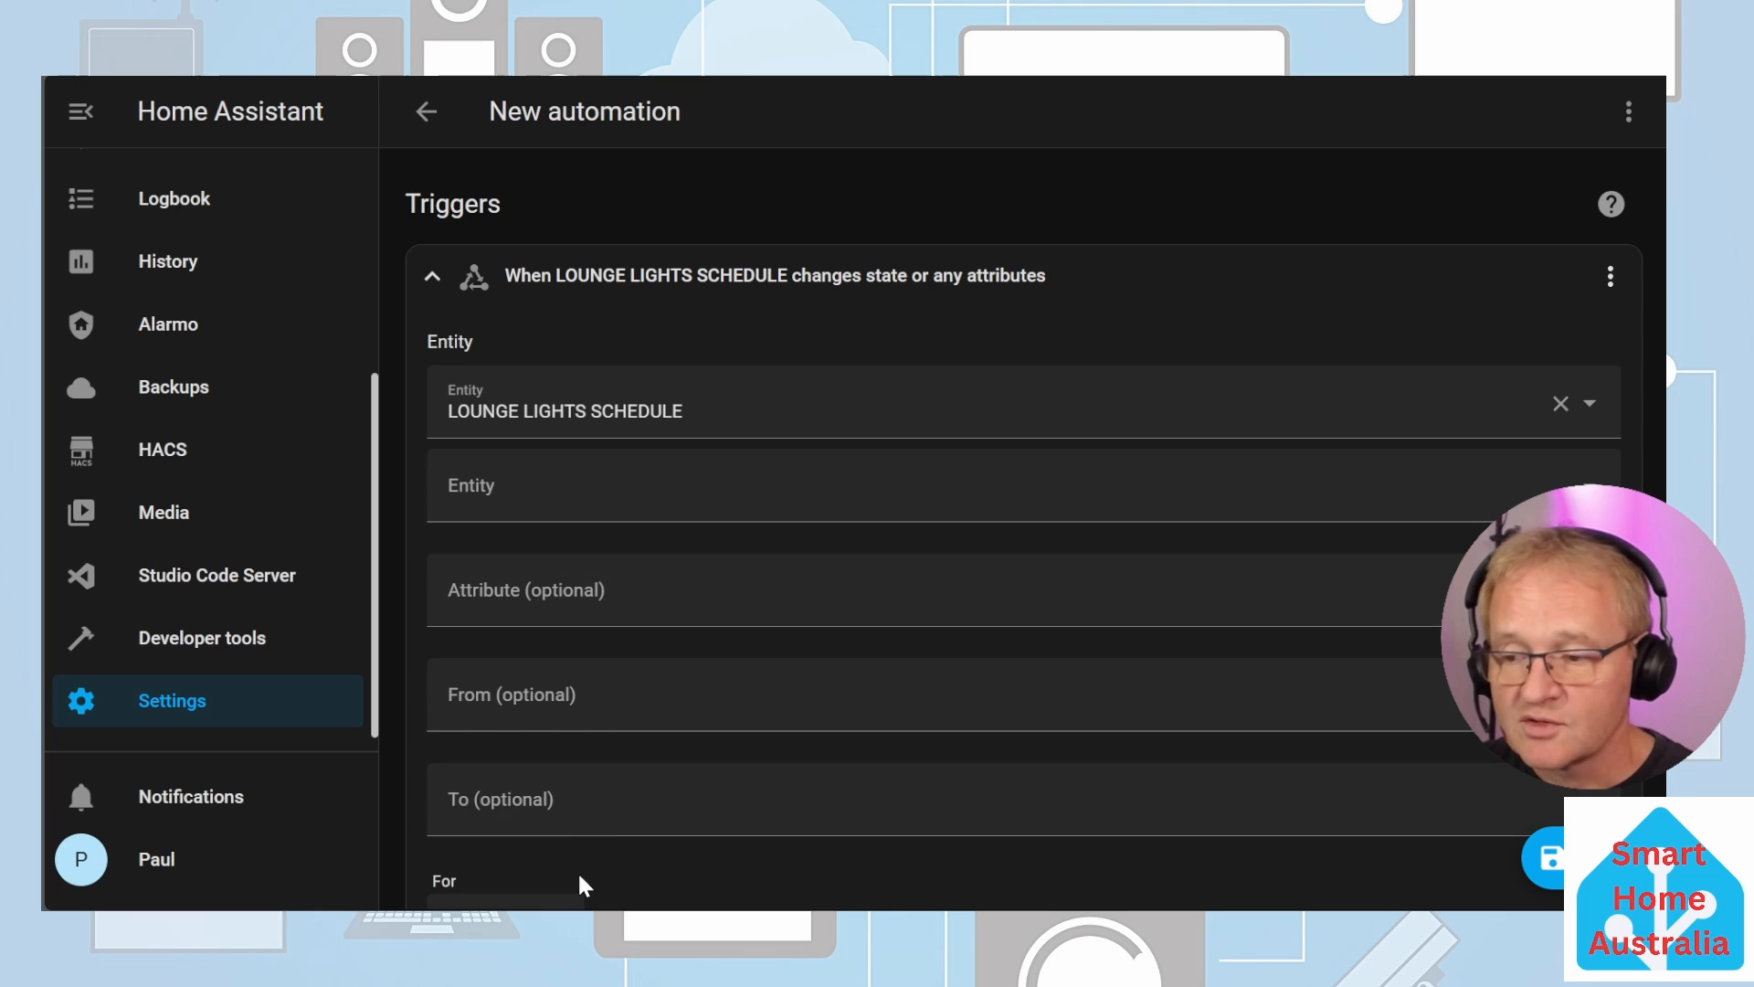
# Step: Make the schedule trigger fire on a change to On and give it the trigger ID lounge_lights_on
pyautogui.click(561, 803)
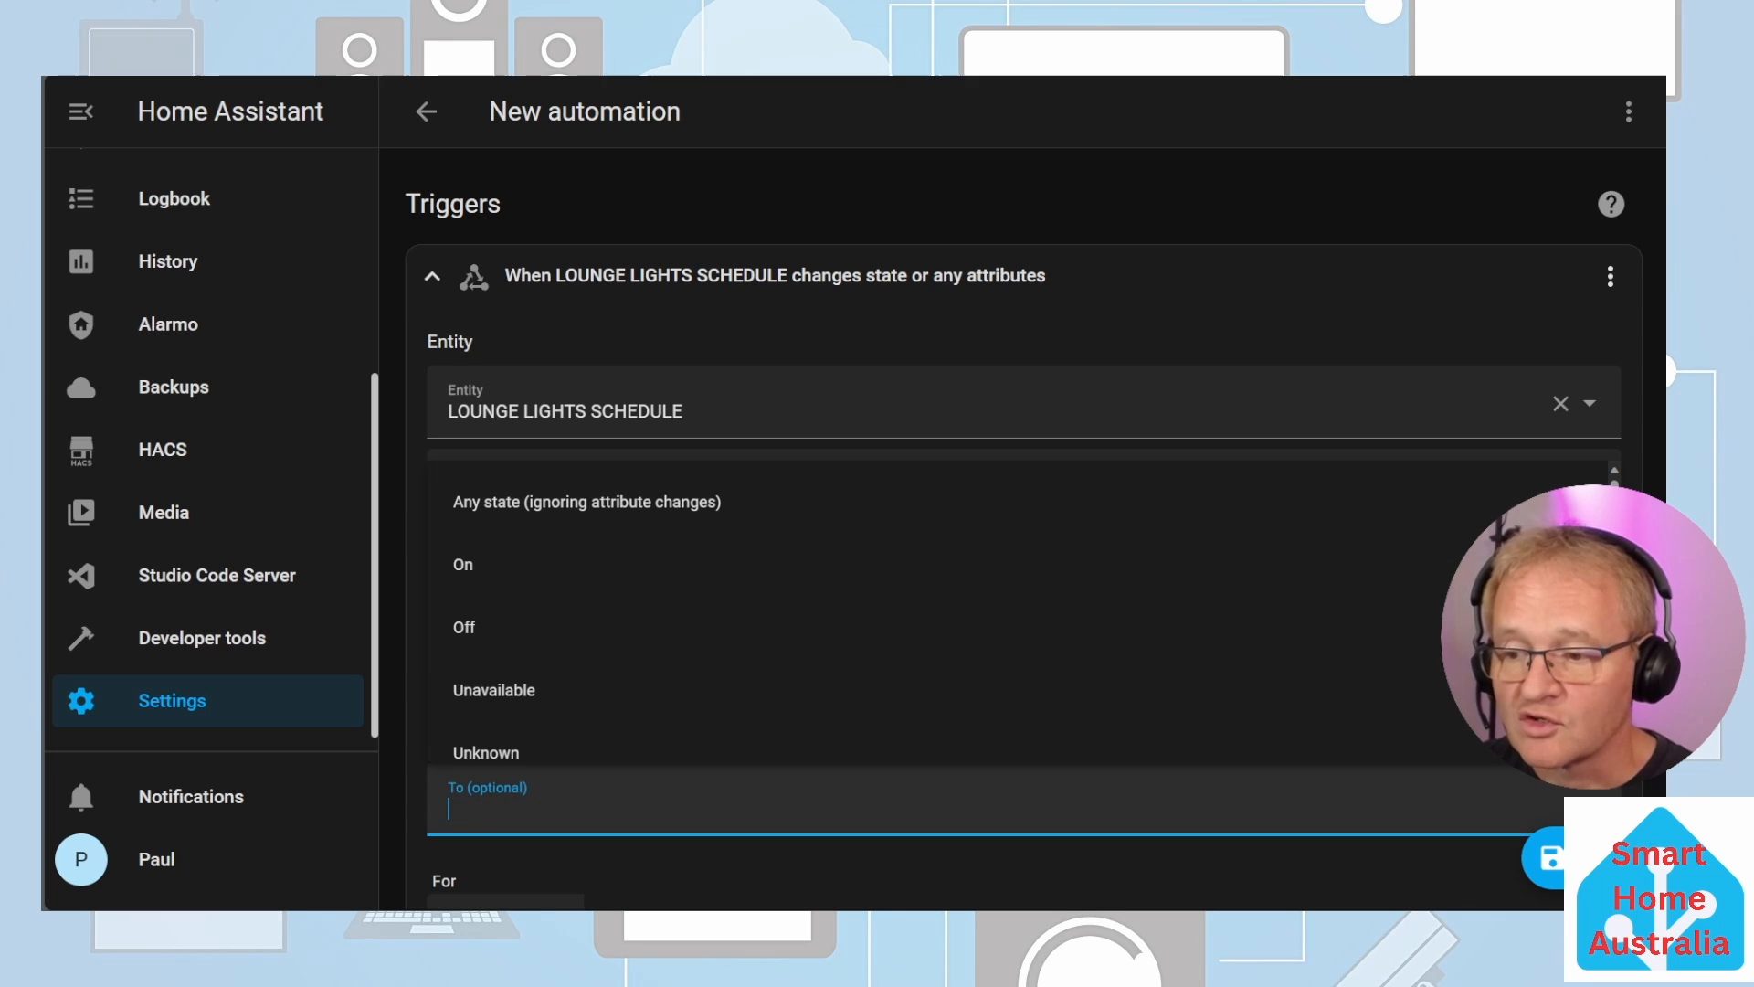
pyautogui.click(526, 562)
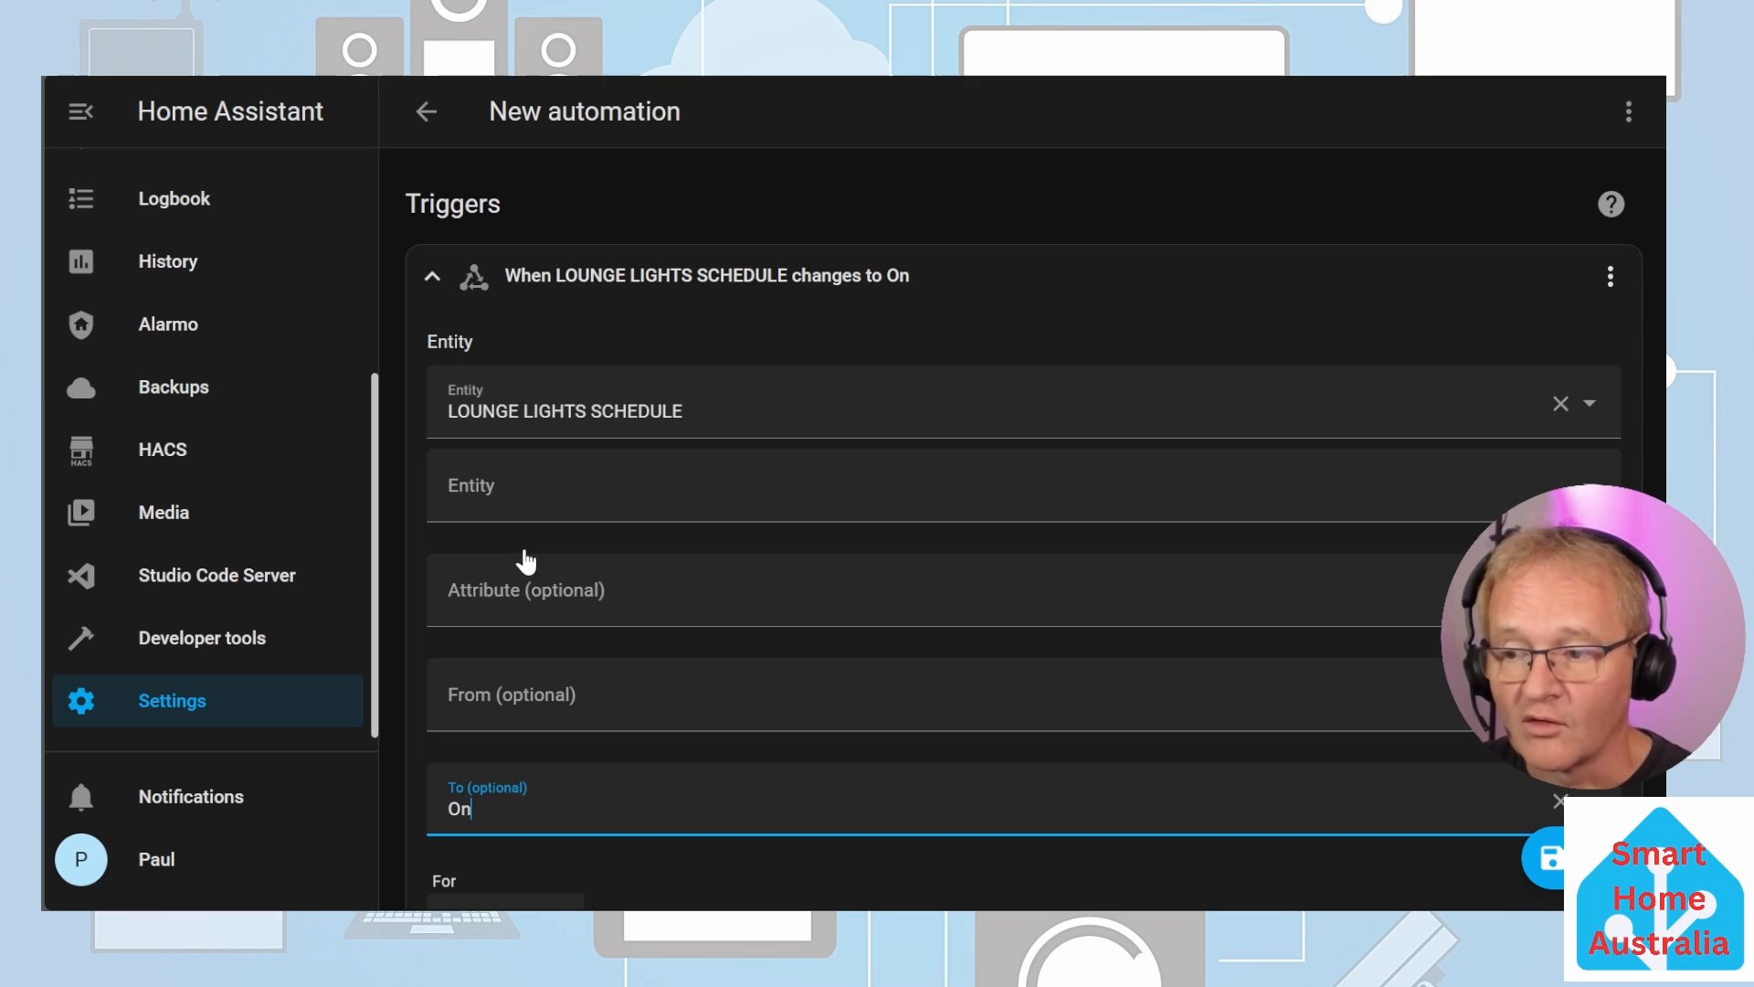
pyautogui.click(1611, 278)
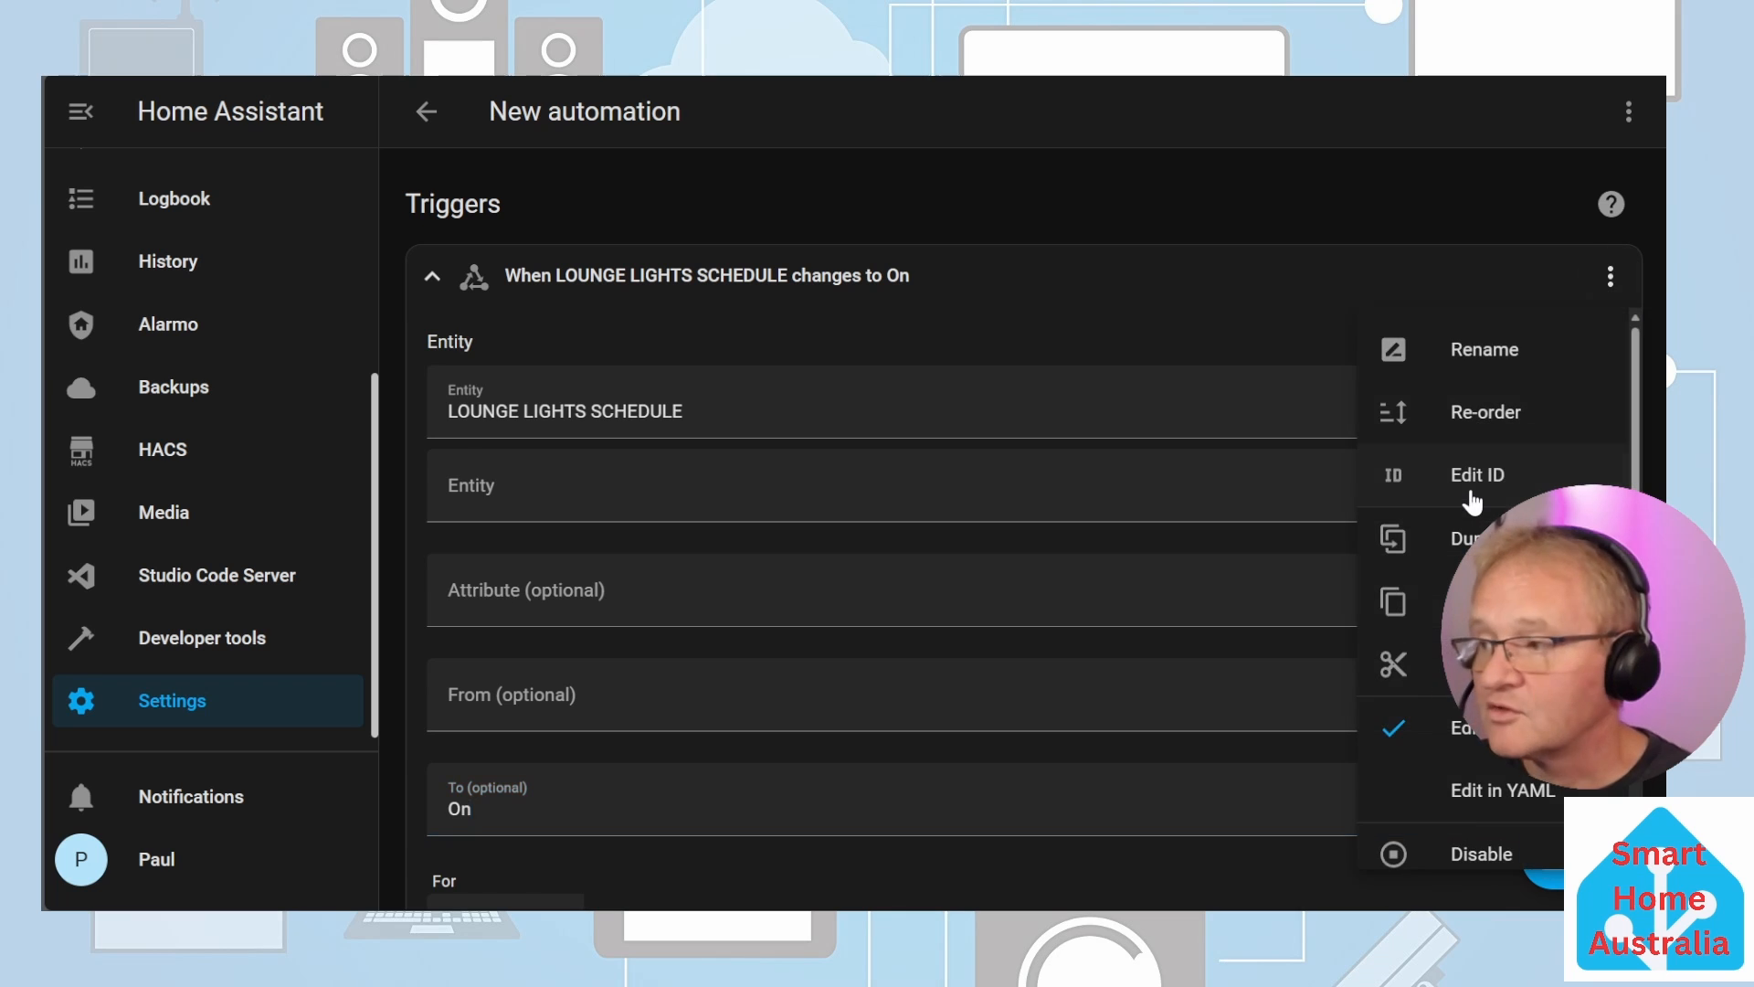
pyautogui.click(1472, 476)
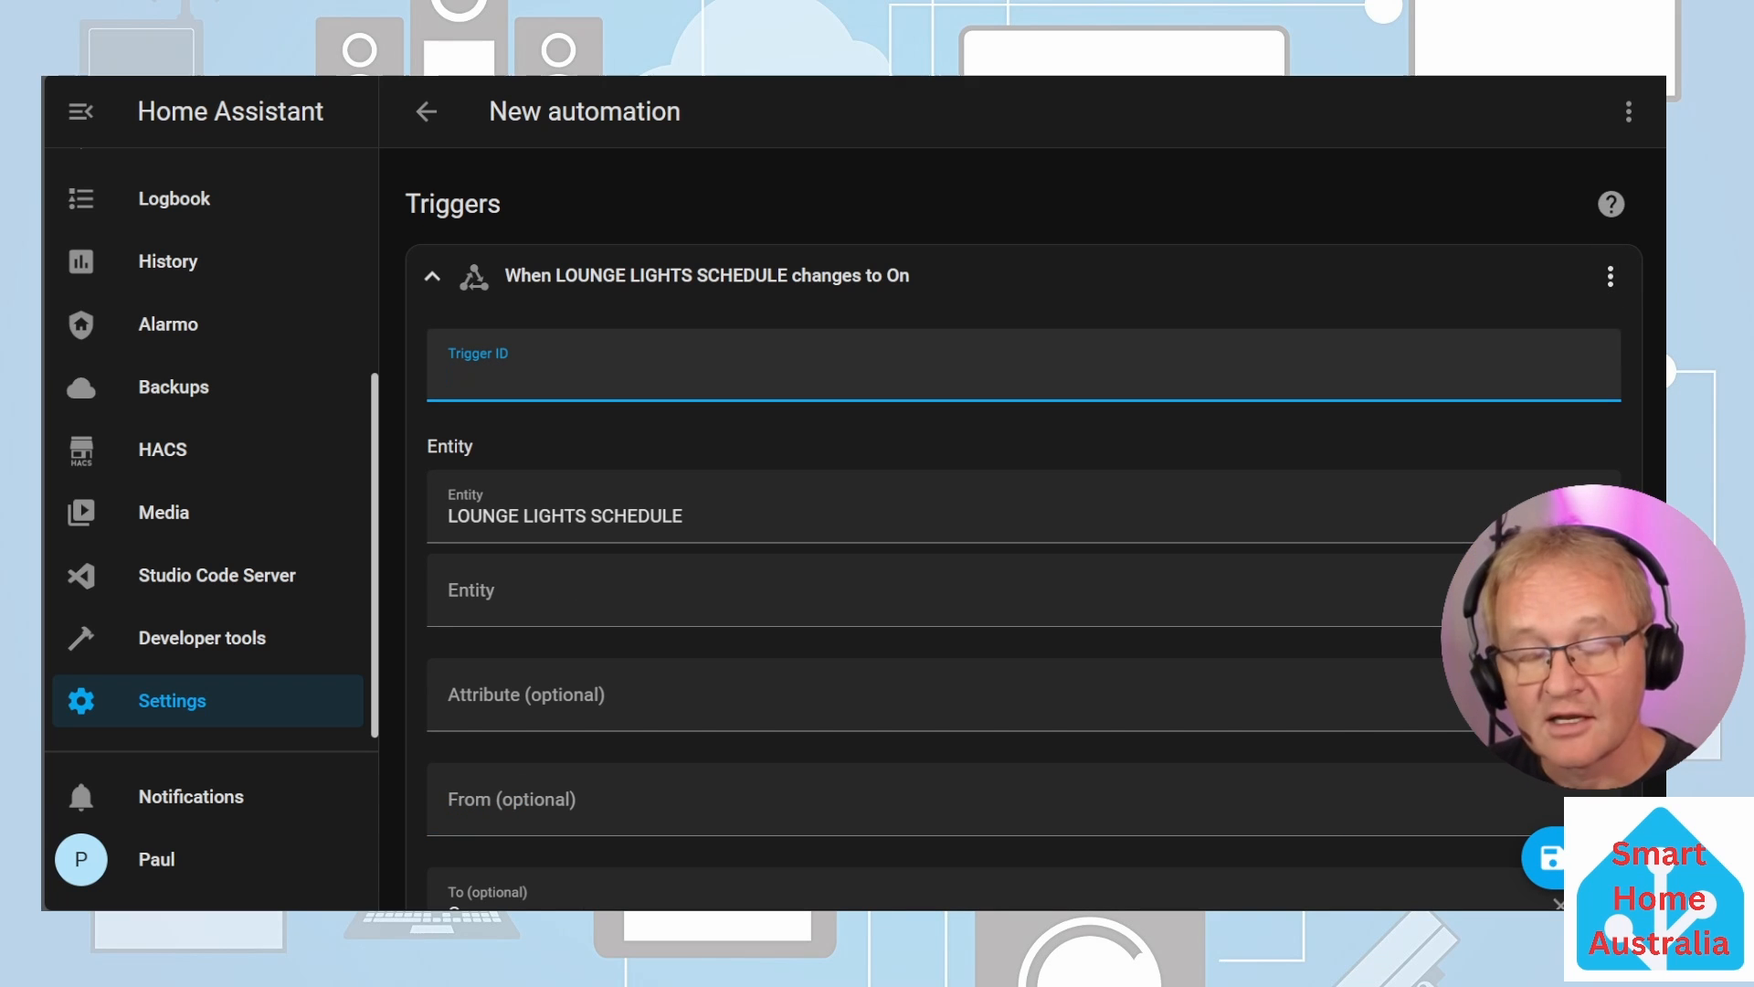
pyautogui.write('lounge_lights_on')
pyautogui.click(1015, 230)
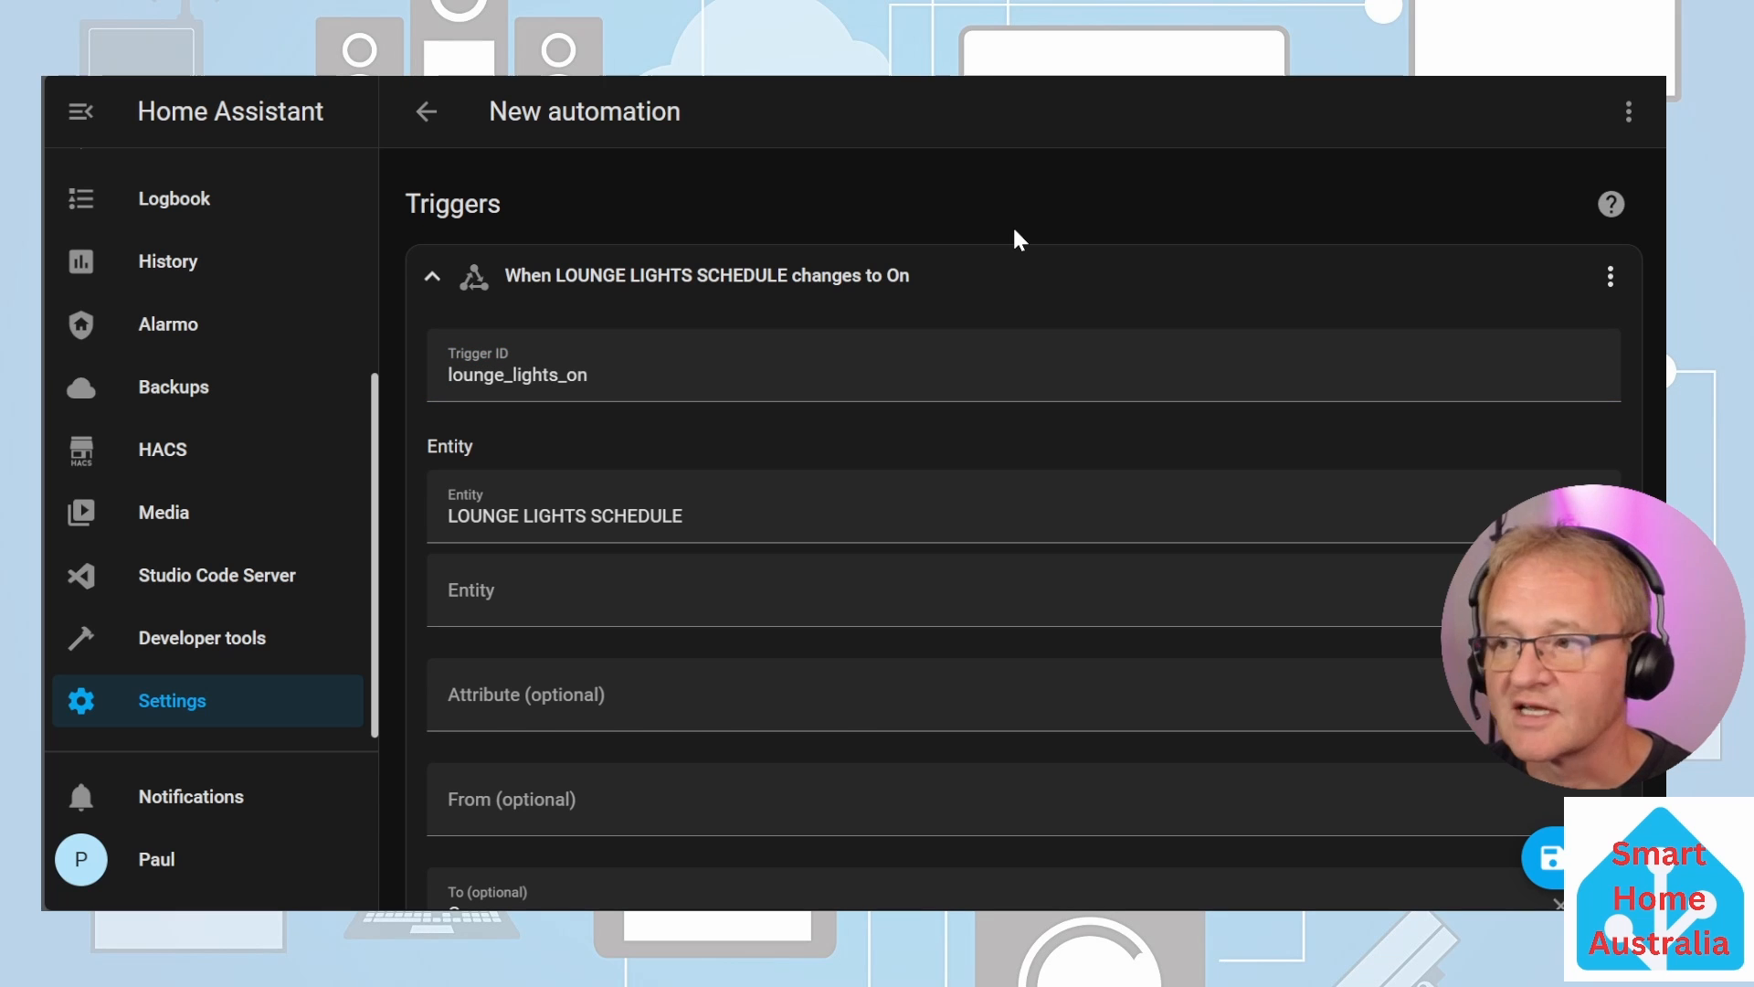
# Step: Duplicate the schedule trigger, giving the copy the trigger ID lounge_lights_off and the target state Off
pyautogui.click(1611, 281)
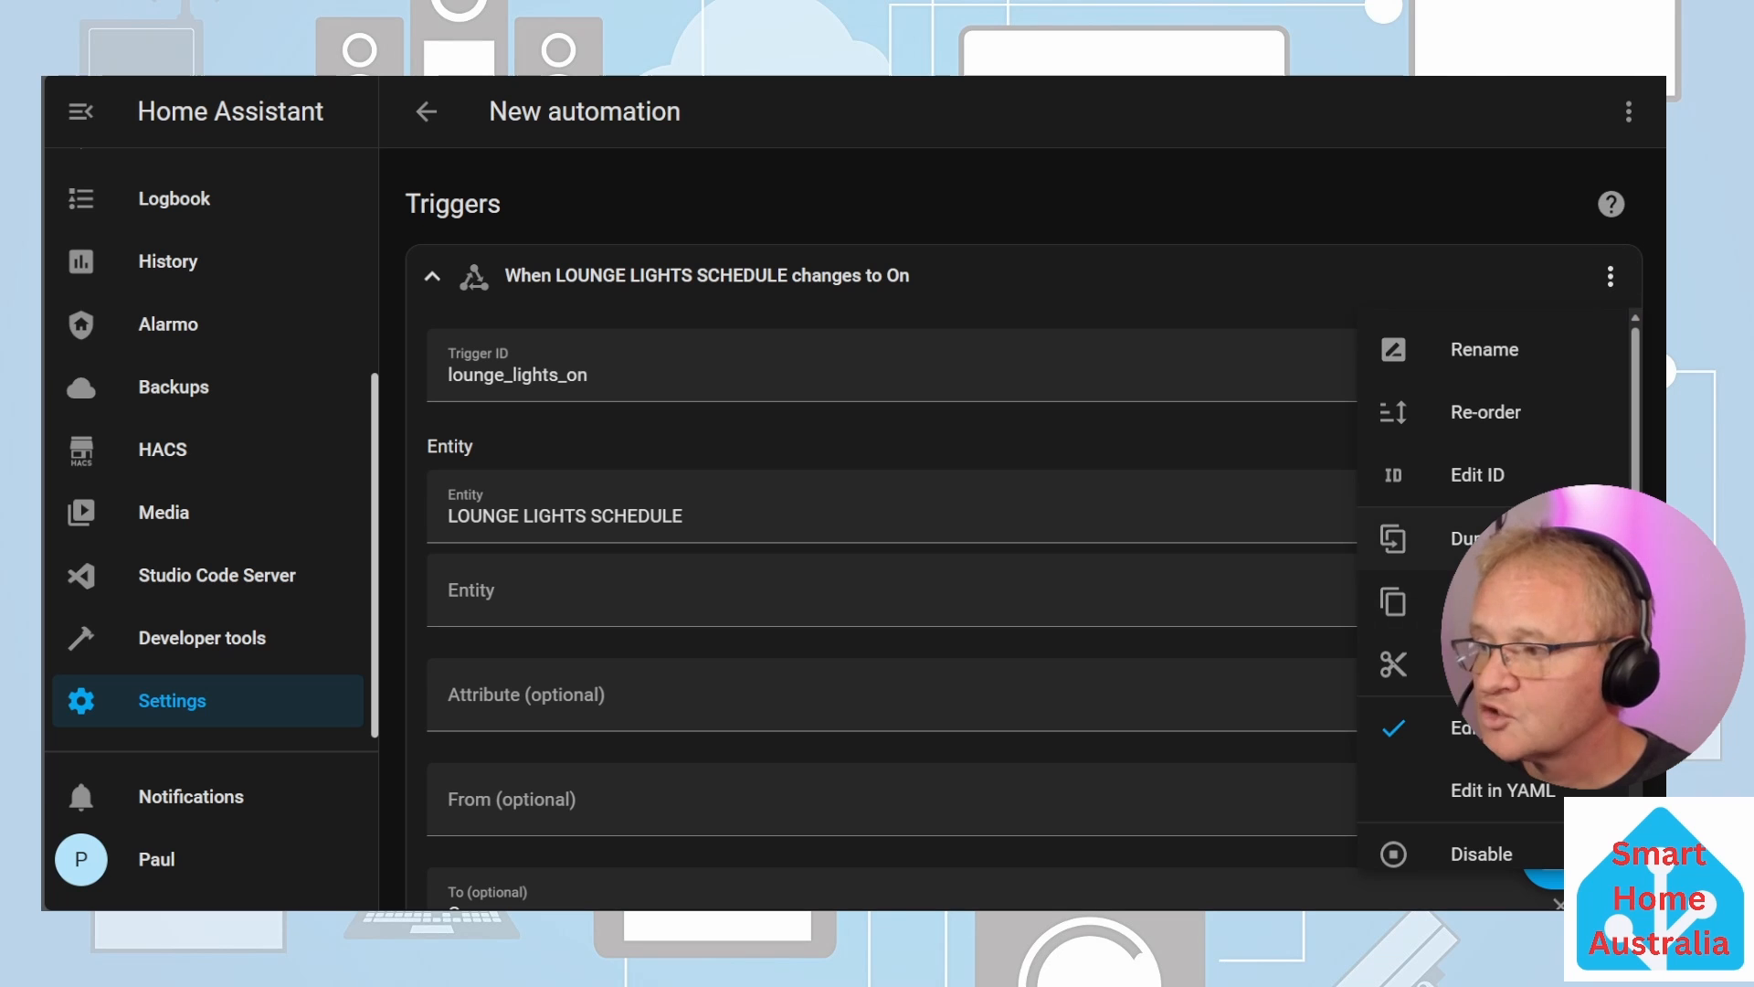
pyautogui.click(1471, 538)
pyautogui.scroll(-5, 921, 204)
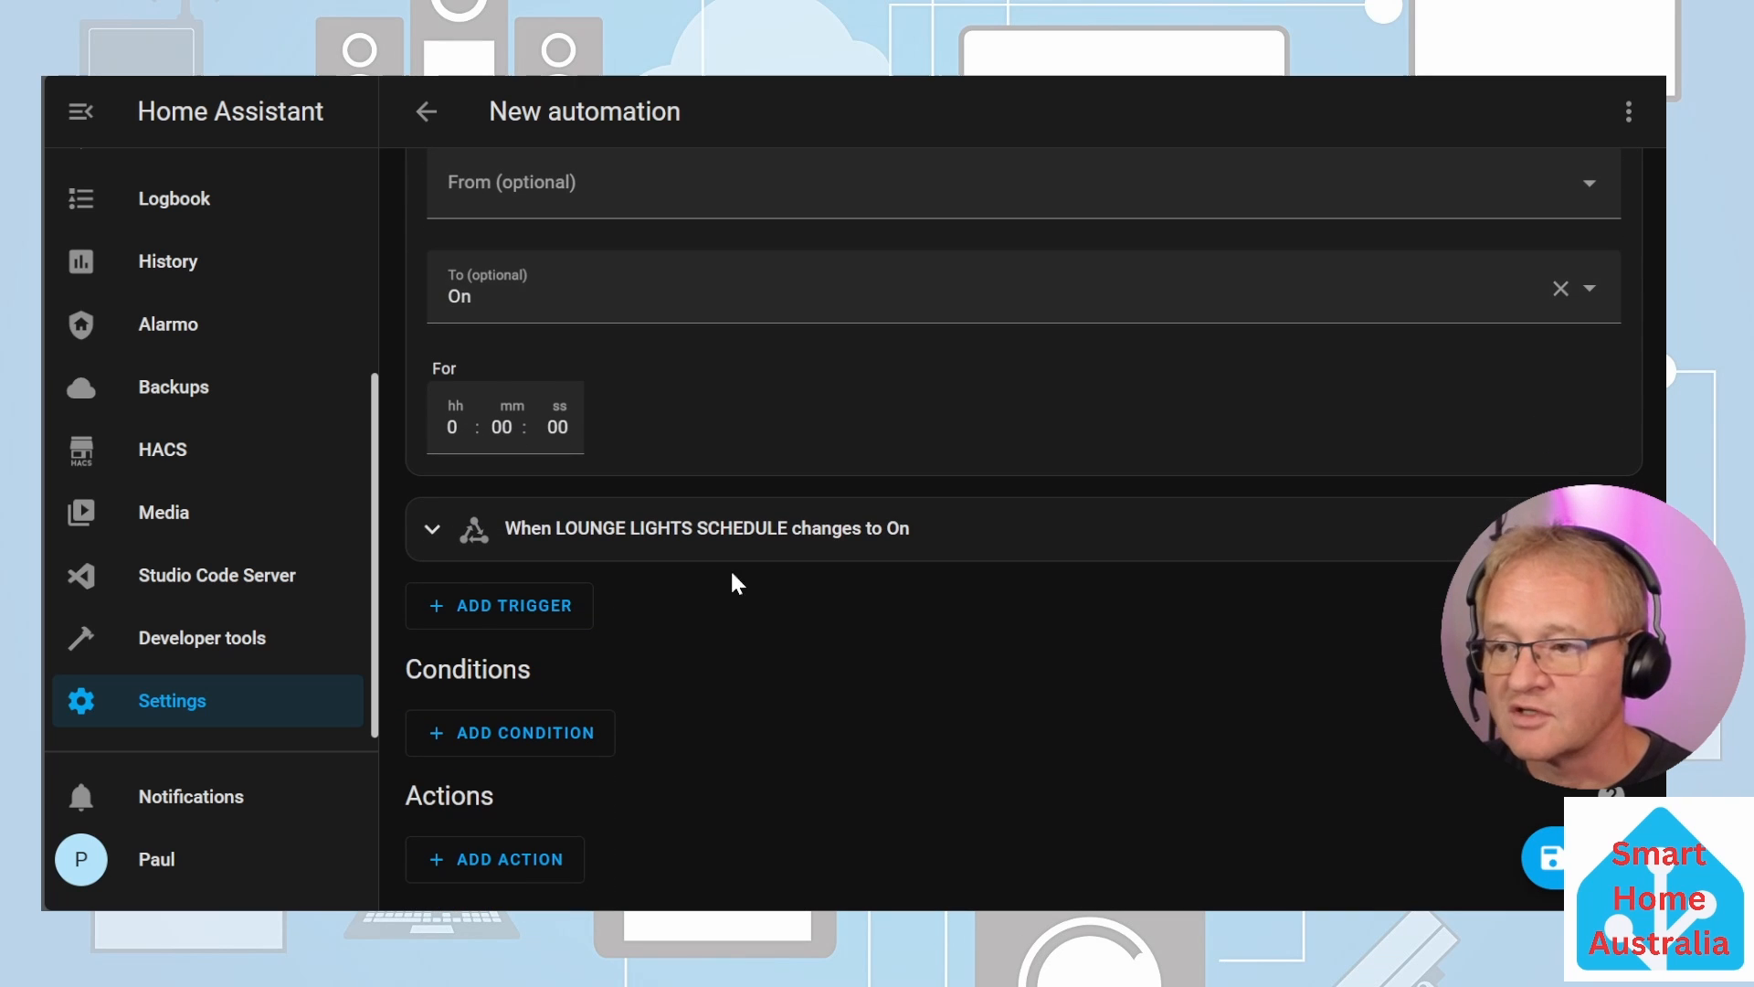
pyautogui.click(433, 530)
pyautogui.scroll(-2, 738, 559)
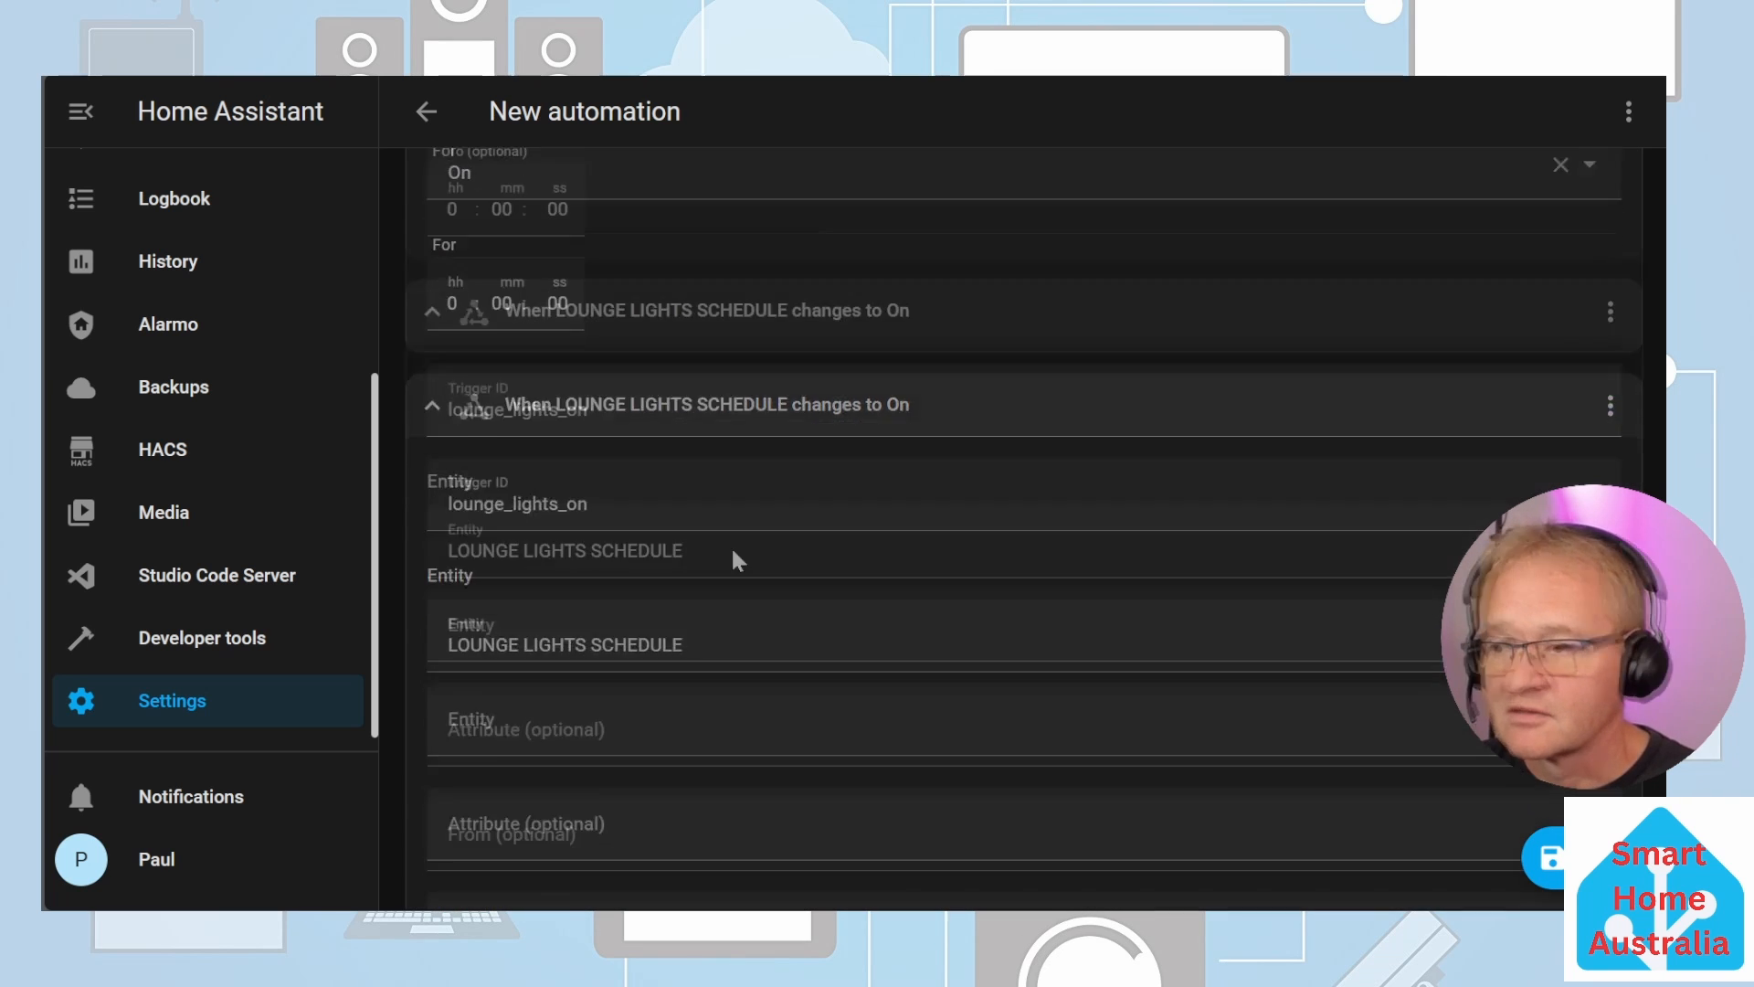
pyautogui.click(662, 400)
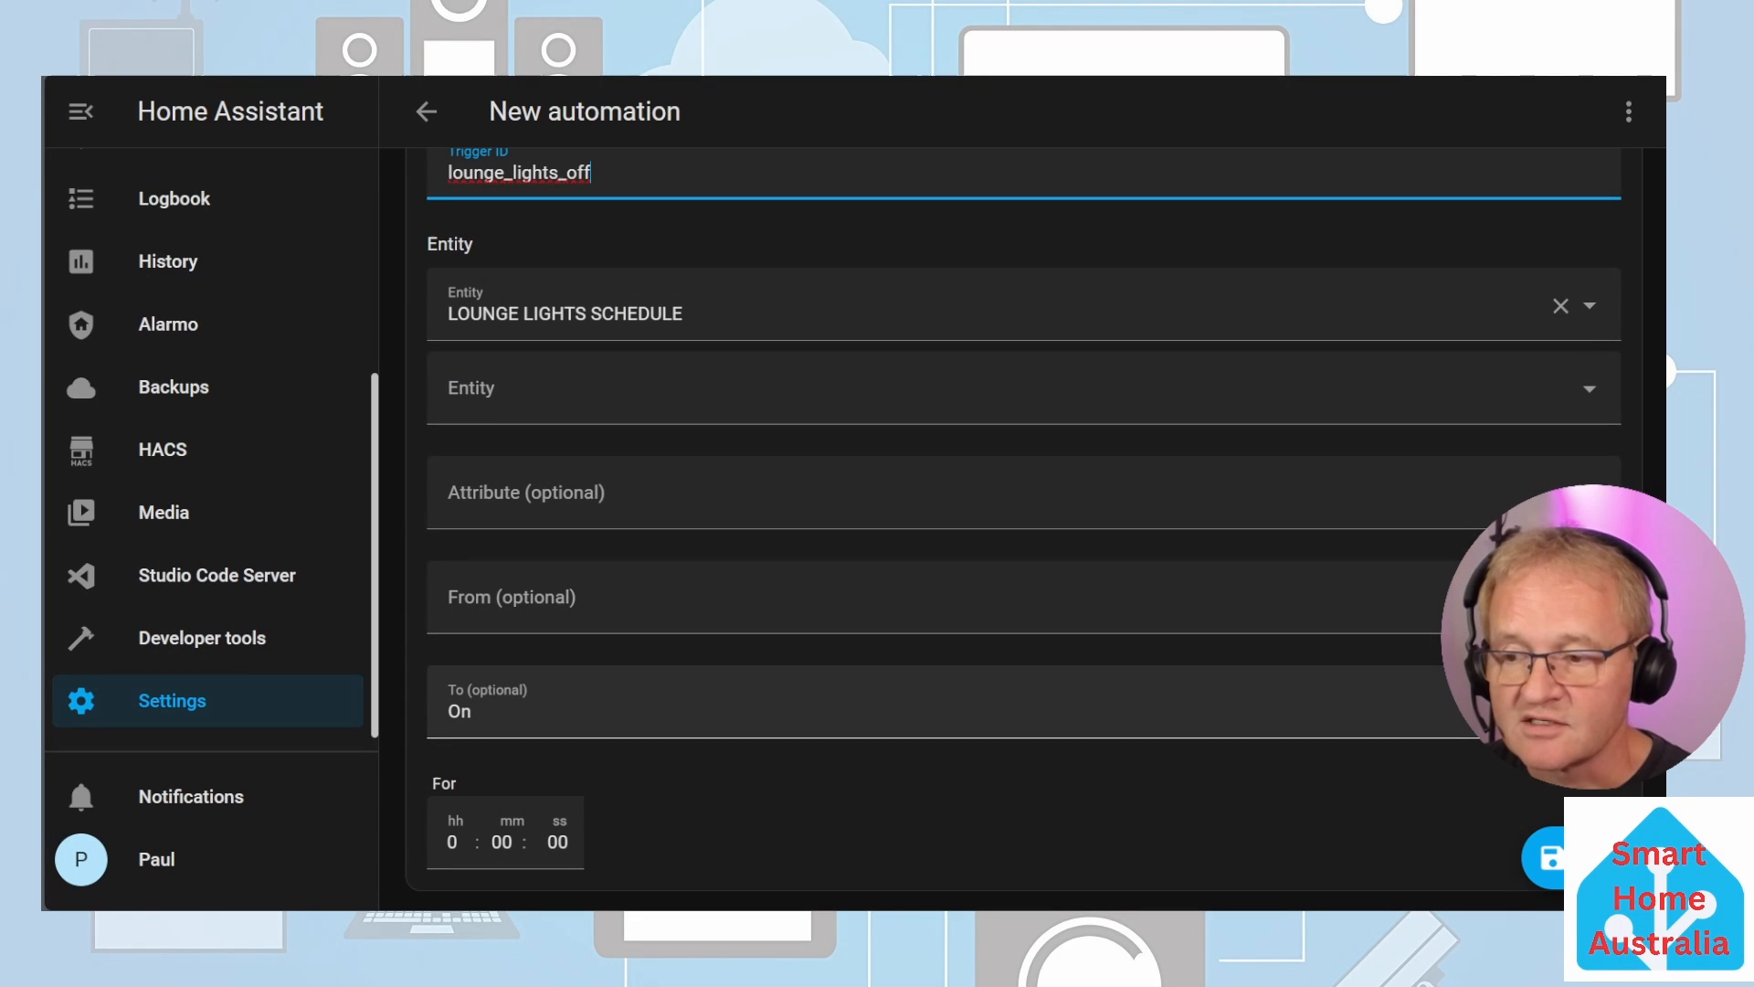
pyautogui.click(472, 711)
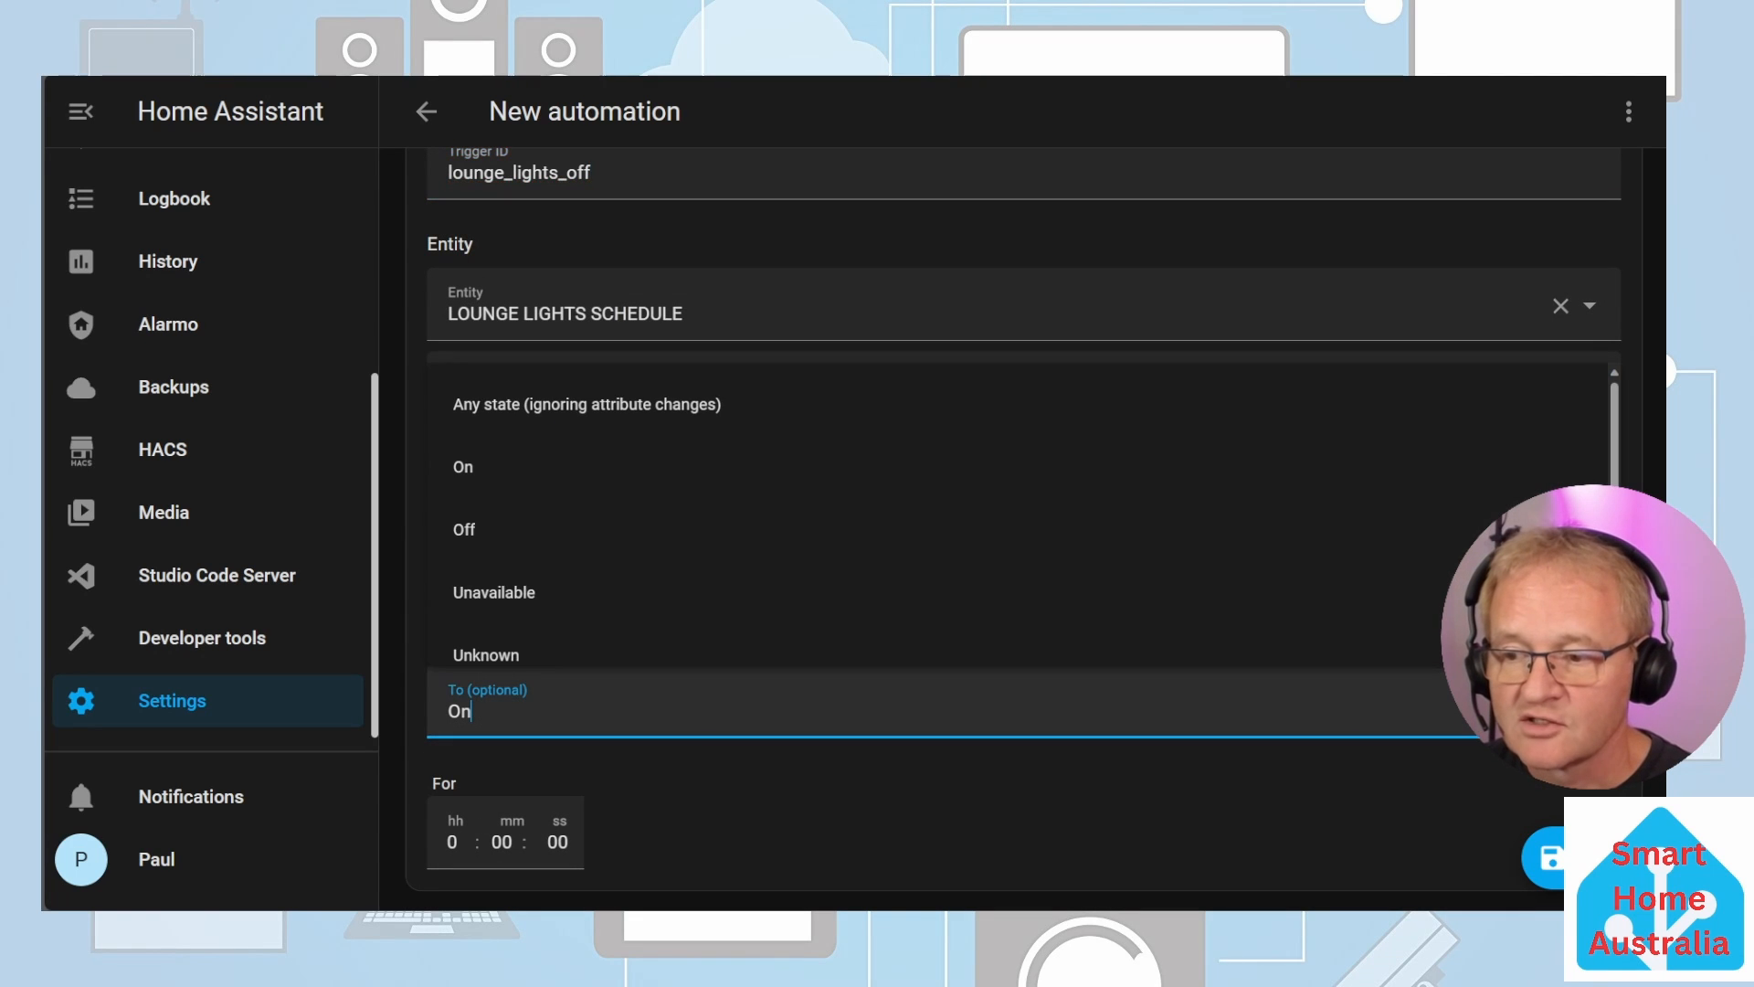
pyautogui.click(494, 518)
# Step: Add a Choose action whose first option has a Triggered by condition for lounge_lights_on
pyautogui.scroll(-4, 704, 781)
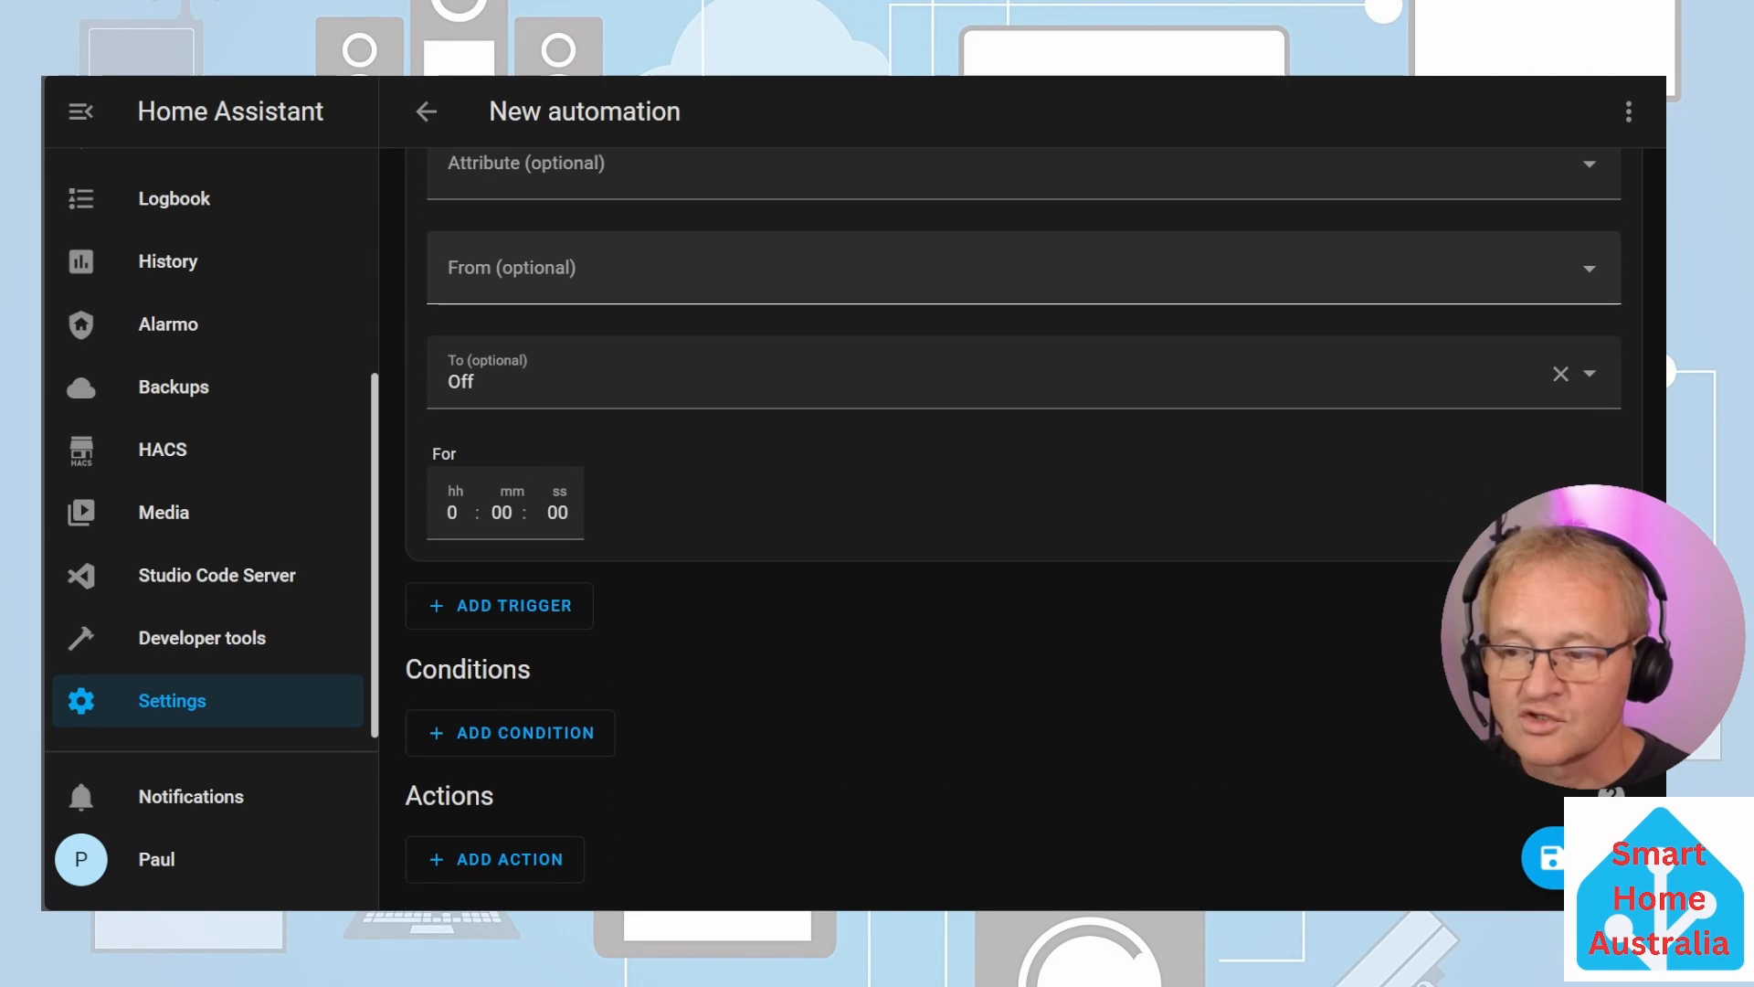
pyautogui.click(514, 868)
pyautogui.click(572, 223)
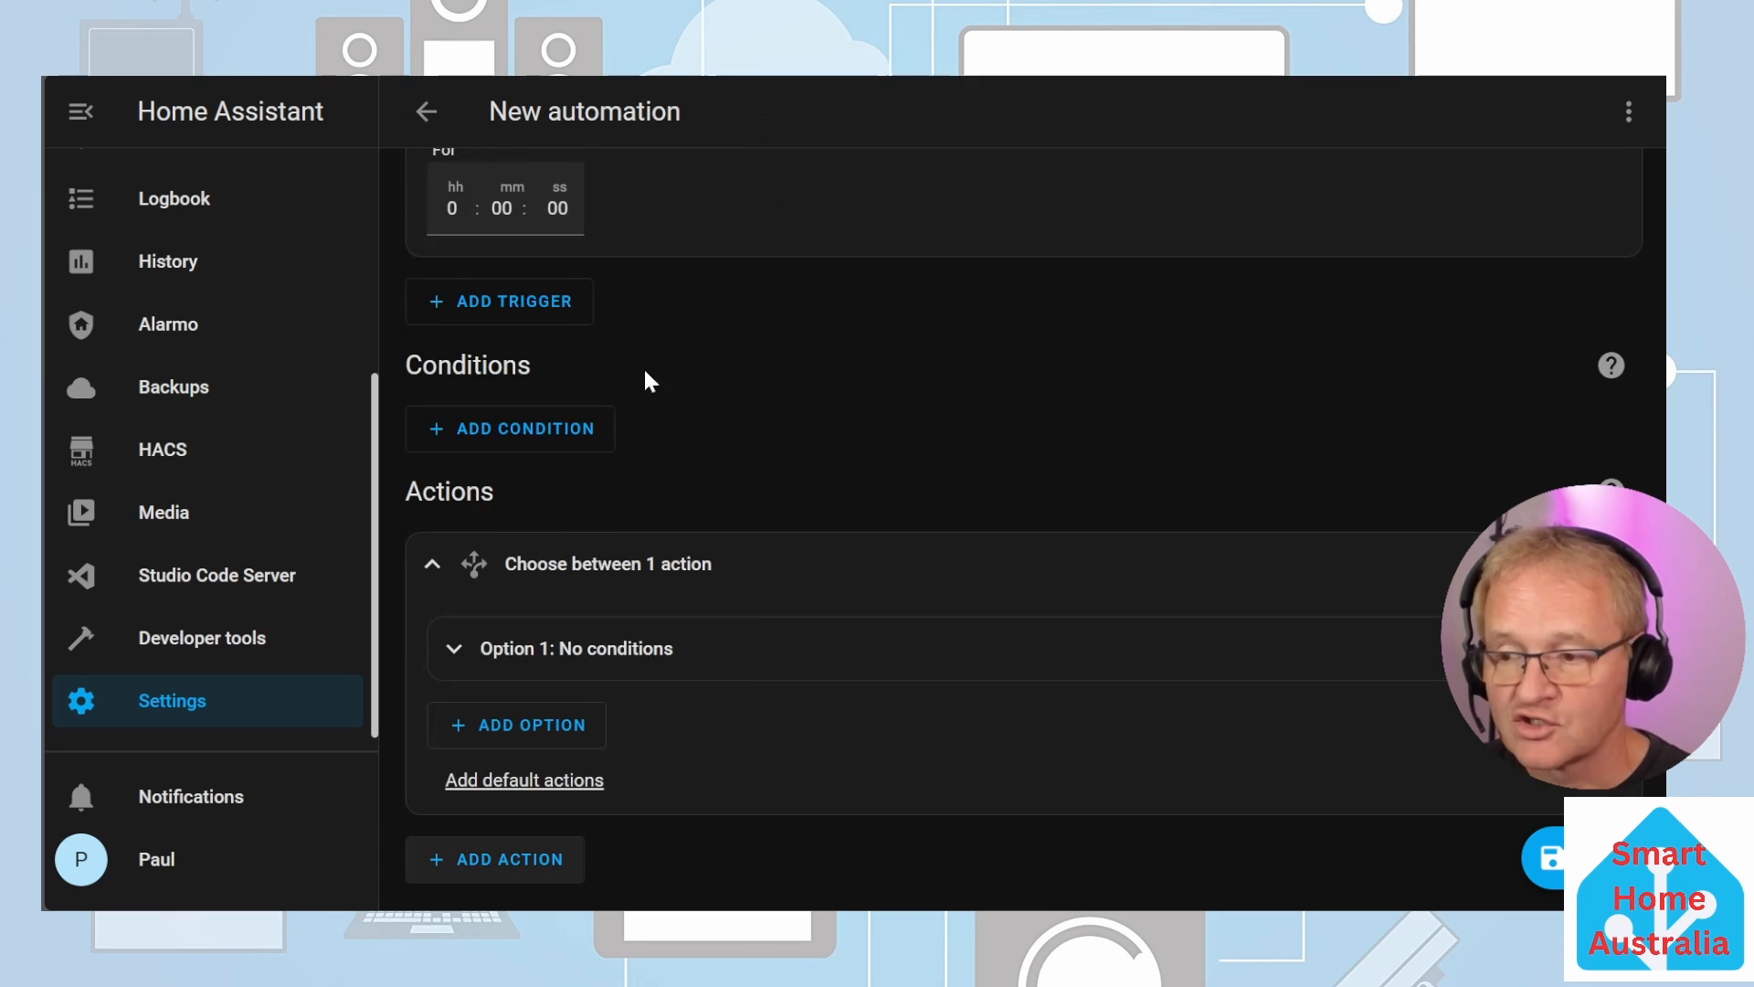
pyautogui.click(454, 651)
pyautogui.scroll(-3, 521, 584)
pyautogui.click(587, 513)
pyautogui.scroll(-3, 606, 395)
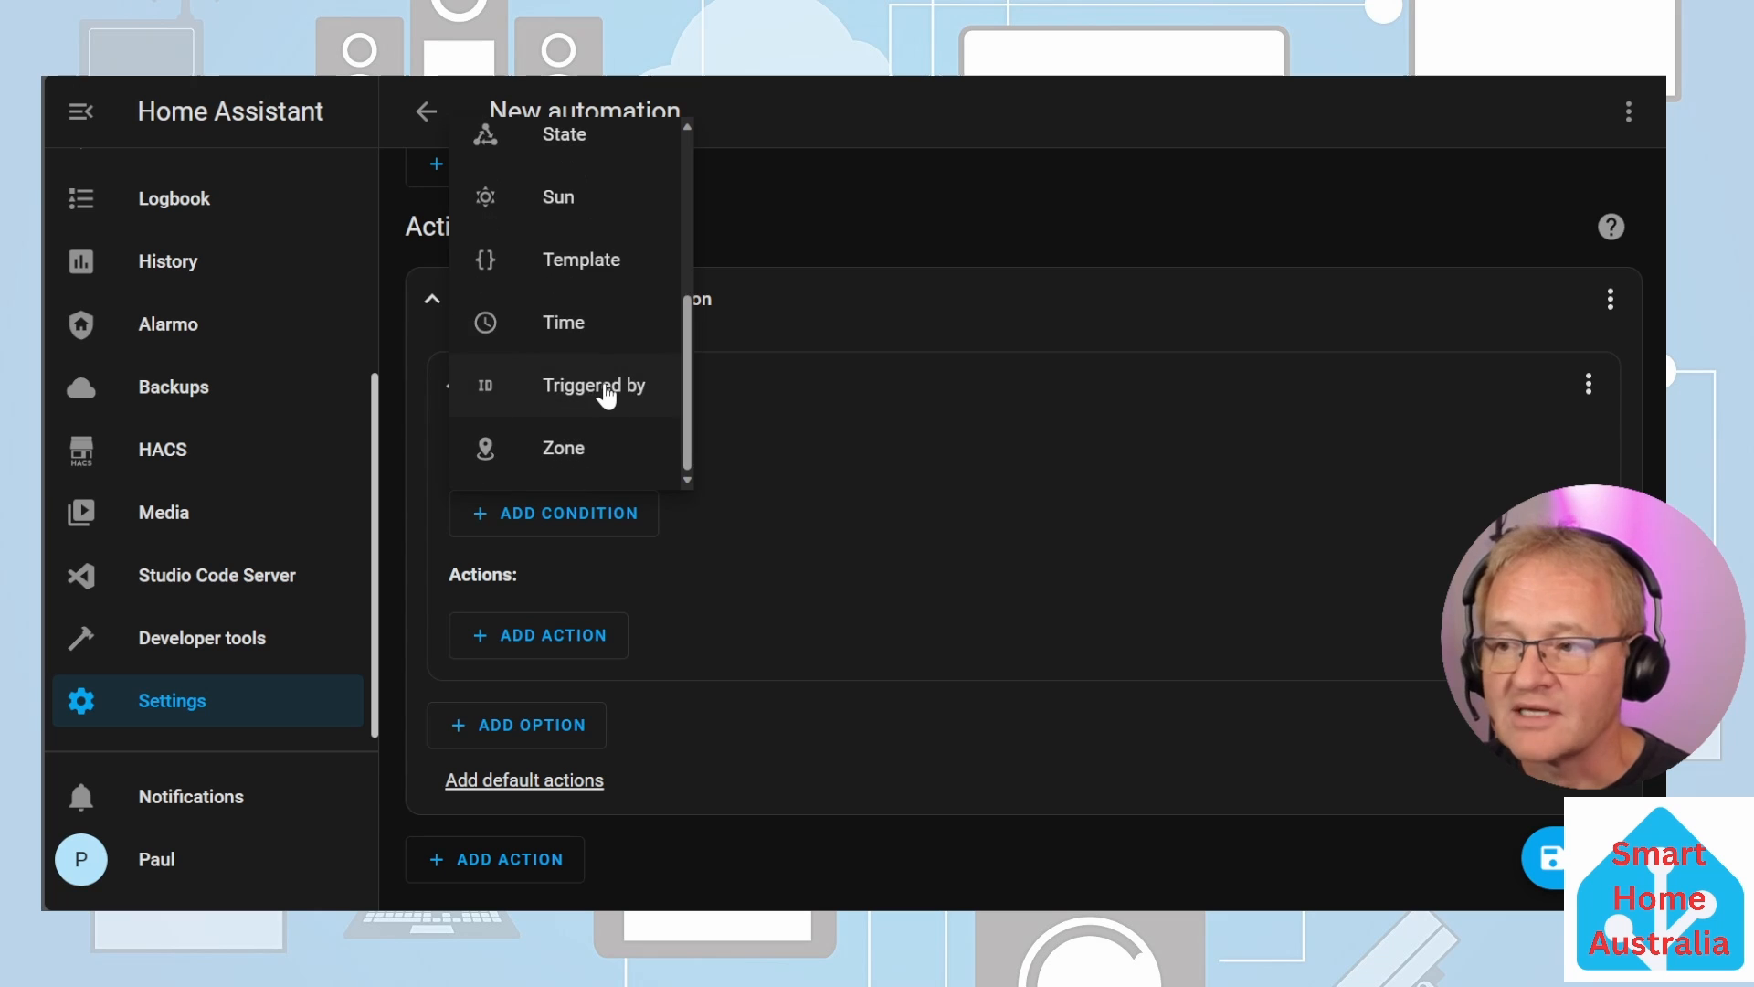
pyautogui.click(606, 395)
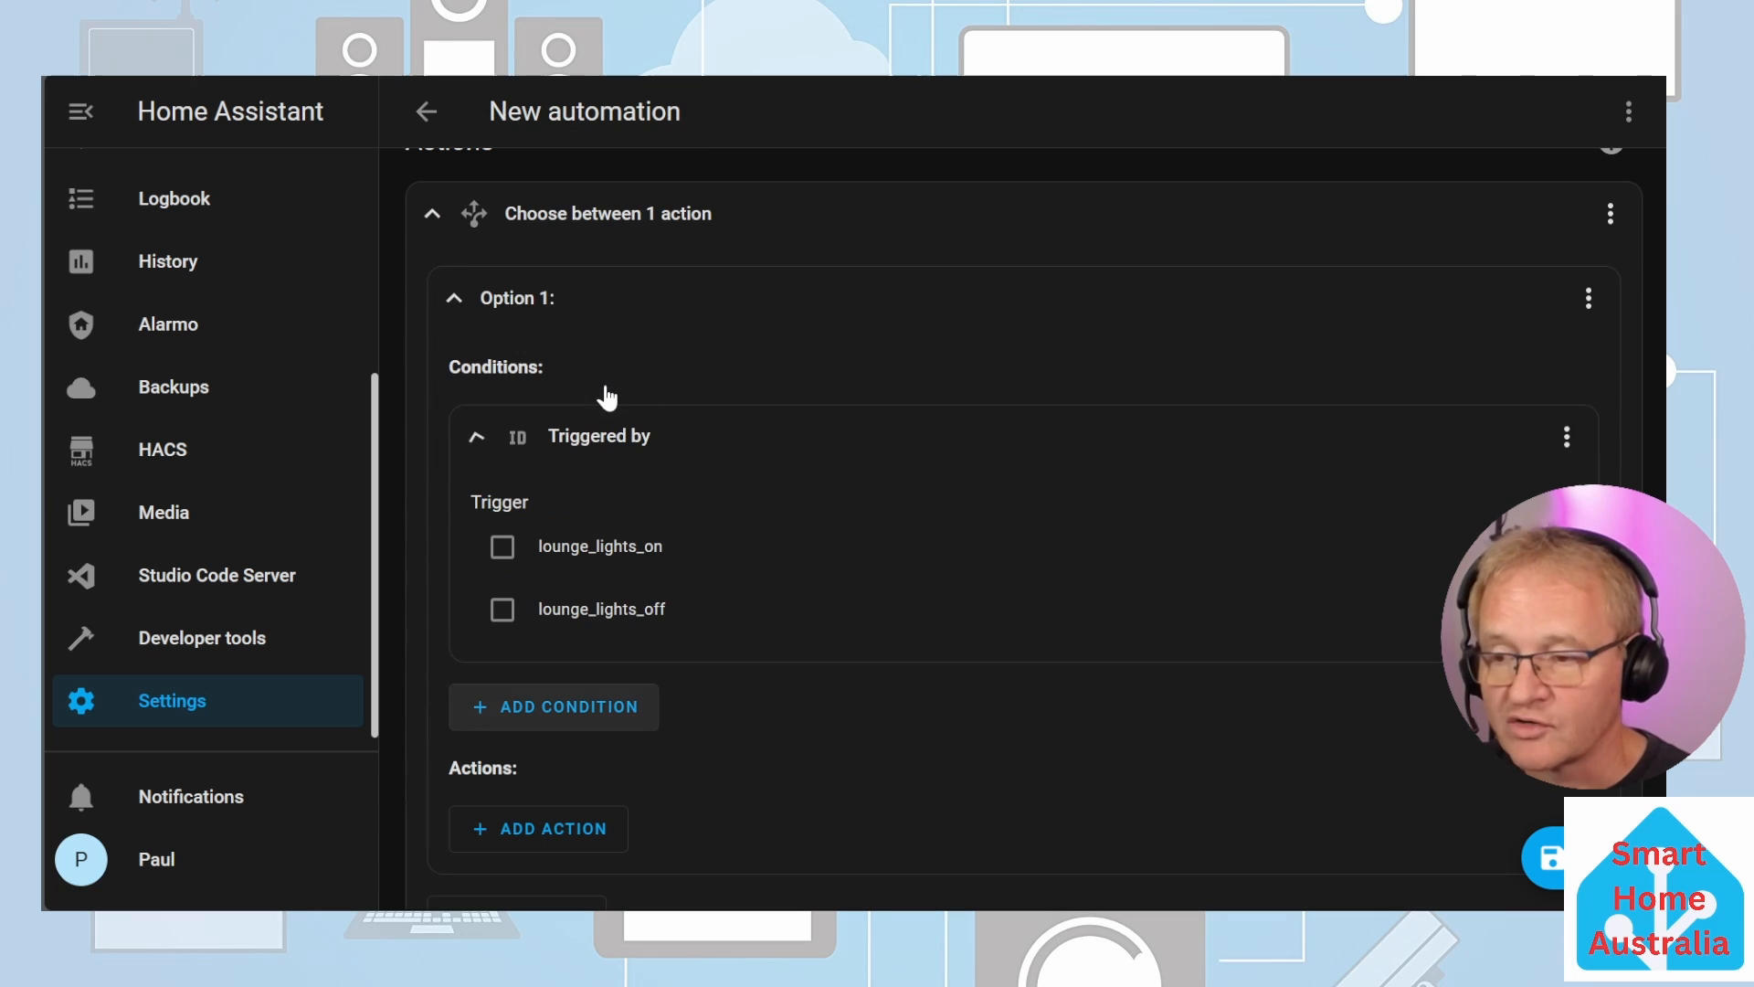
pyautogui.click(503, 549)
pyautogui.scroll(-2, 810, 603)
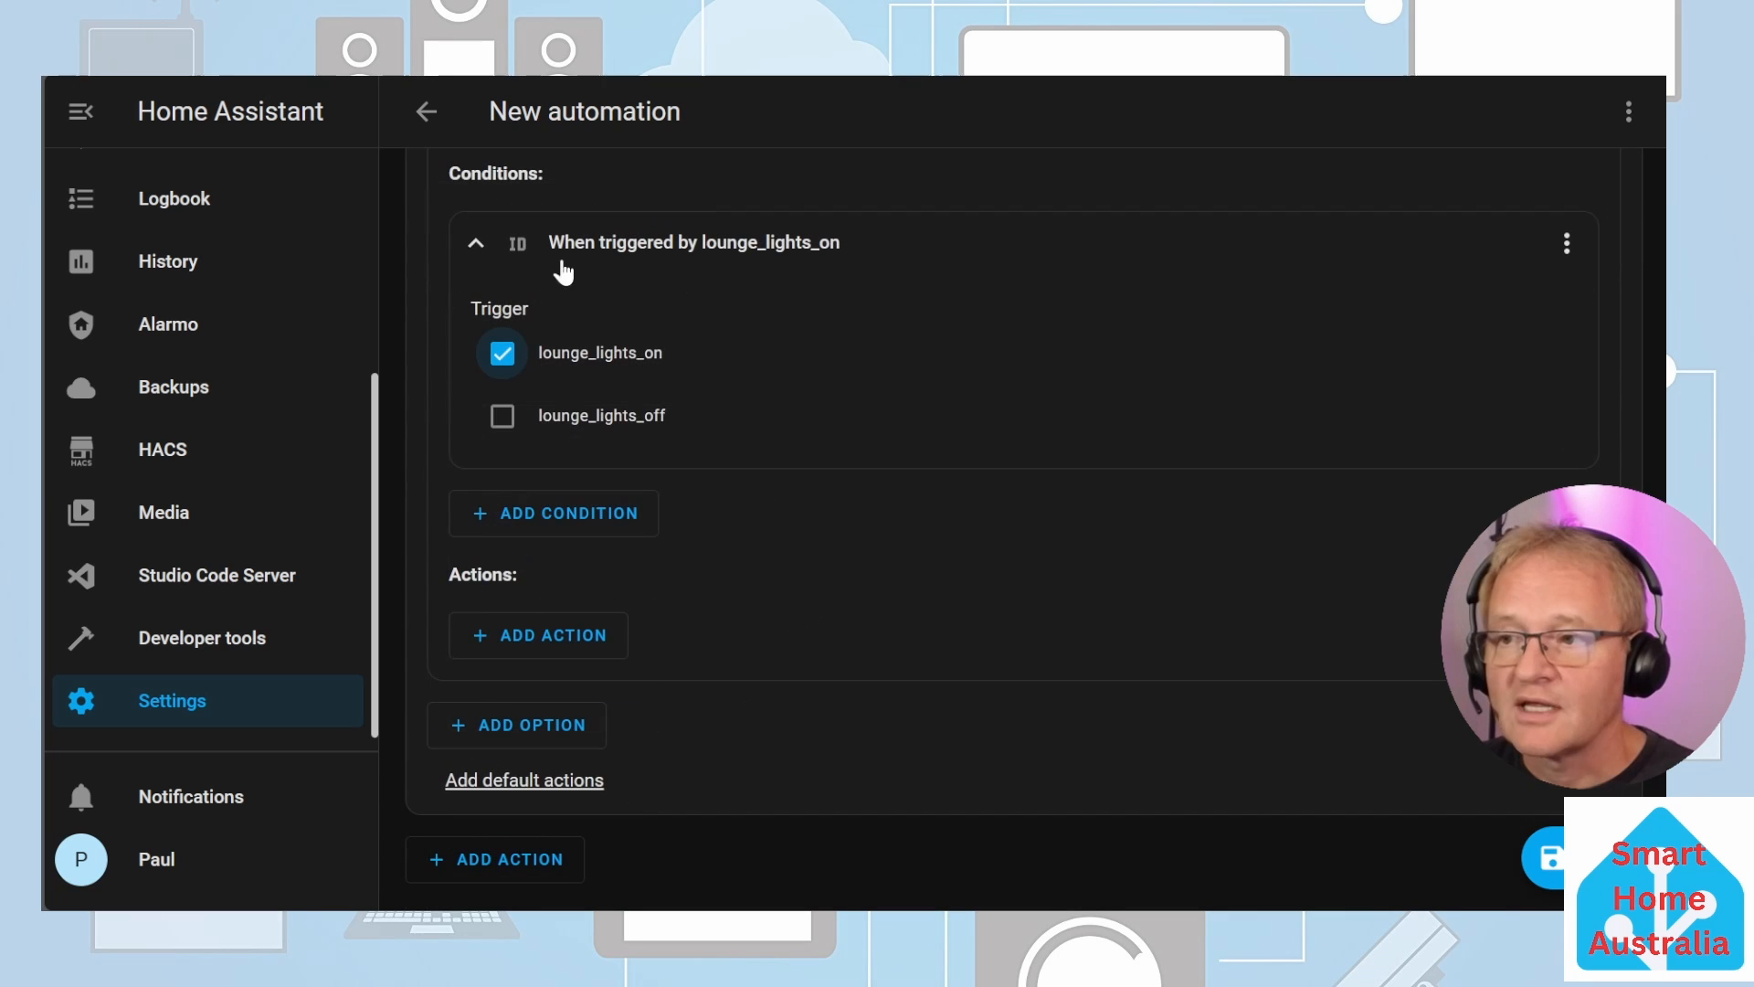
# Step: Add a Light: Turn on service call targeting LOUNGE LAMP SWITCH to the first option's actions
pyautogui.click(560, 639)
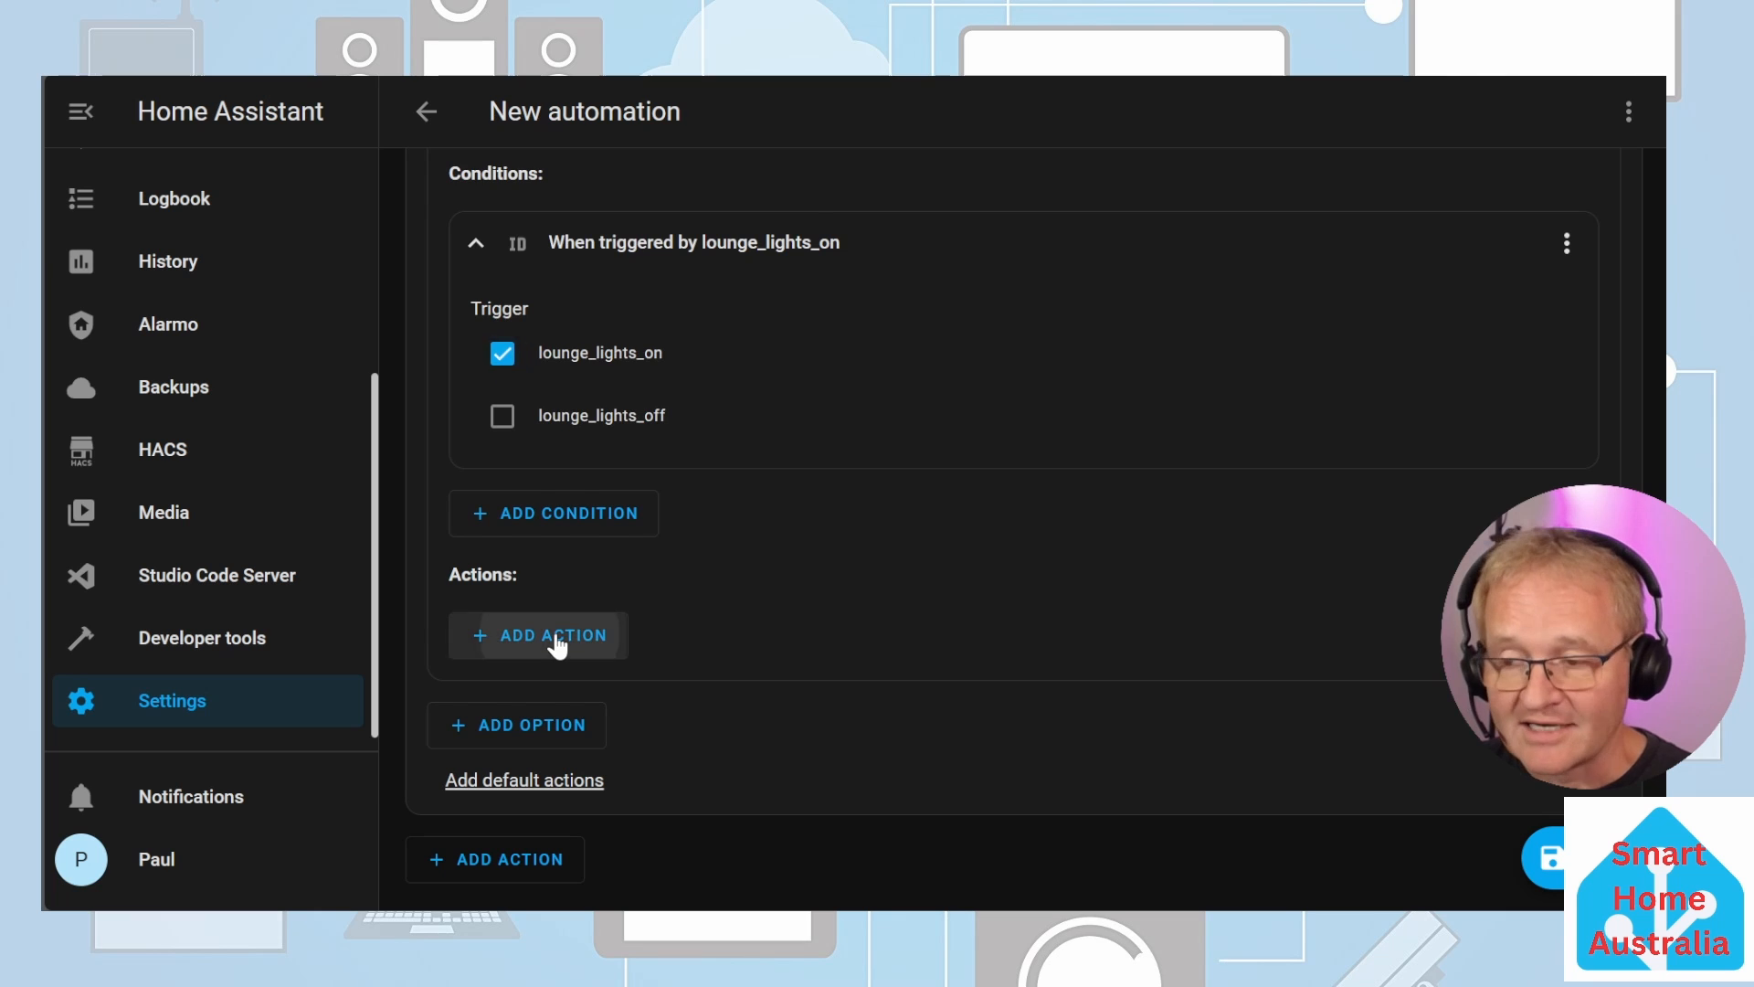
pyautogui.click(606, 171)
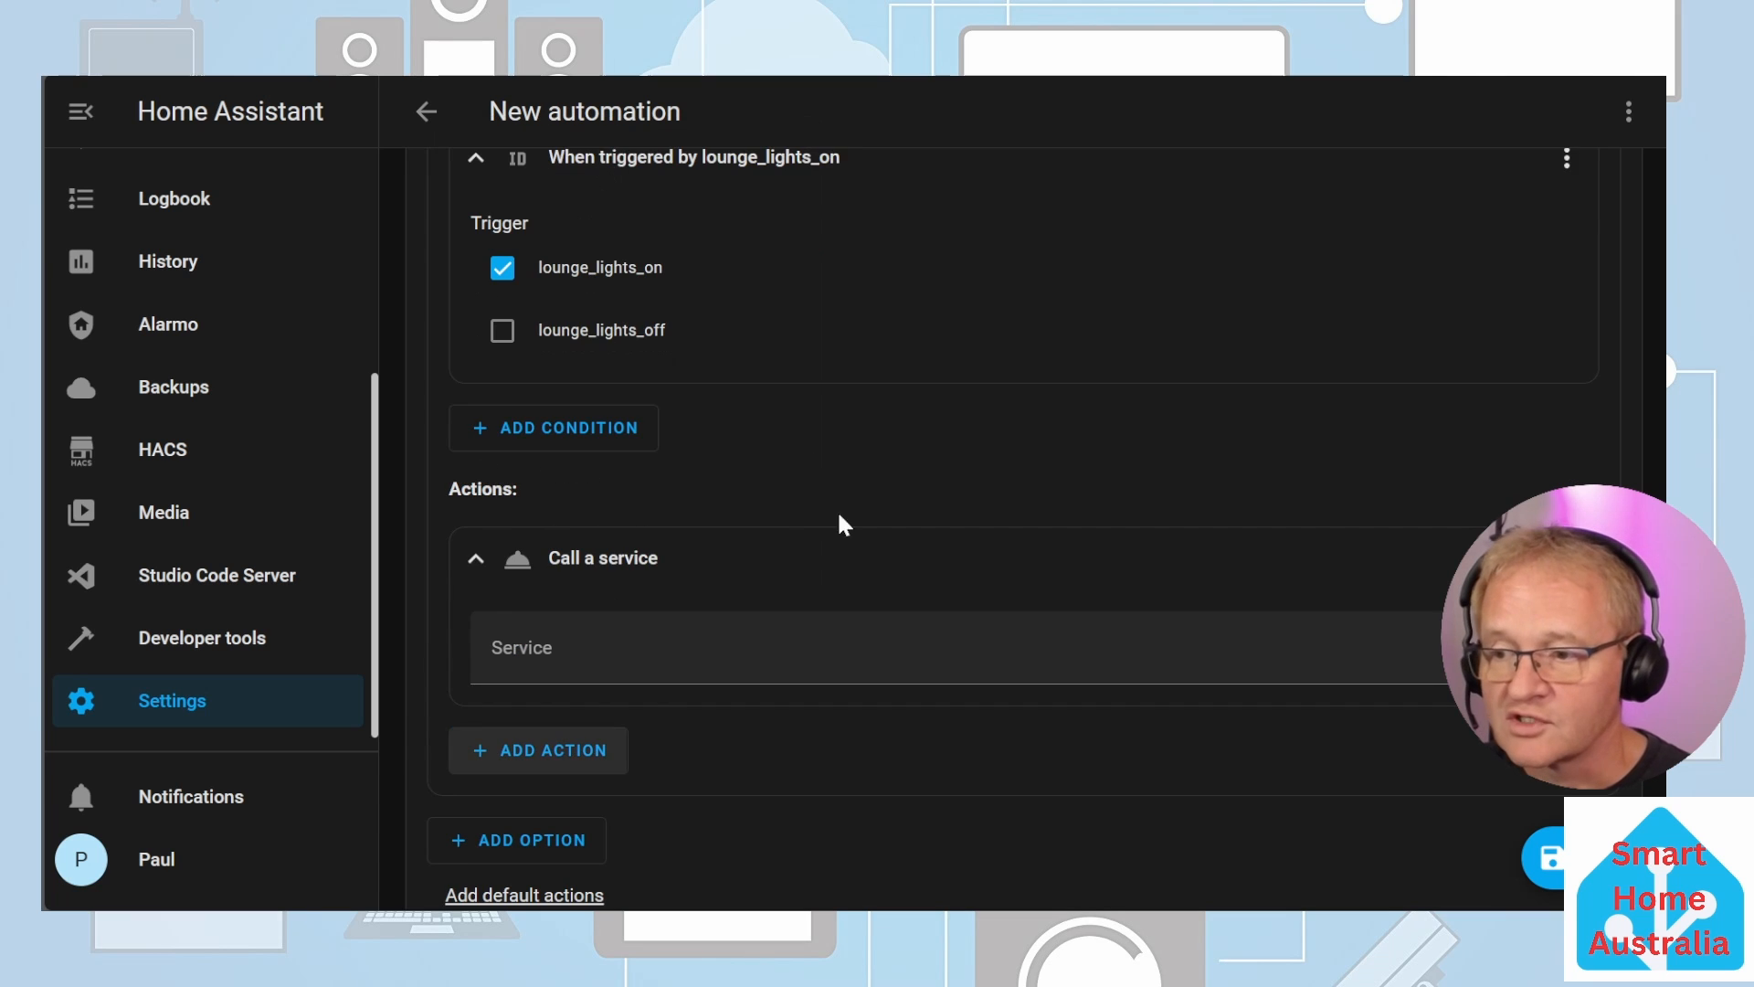
pyautogui.click(594, 635)
pyautogui.write('light: turn on')
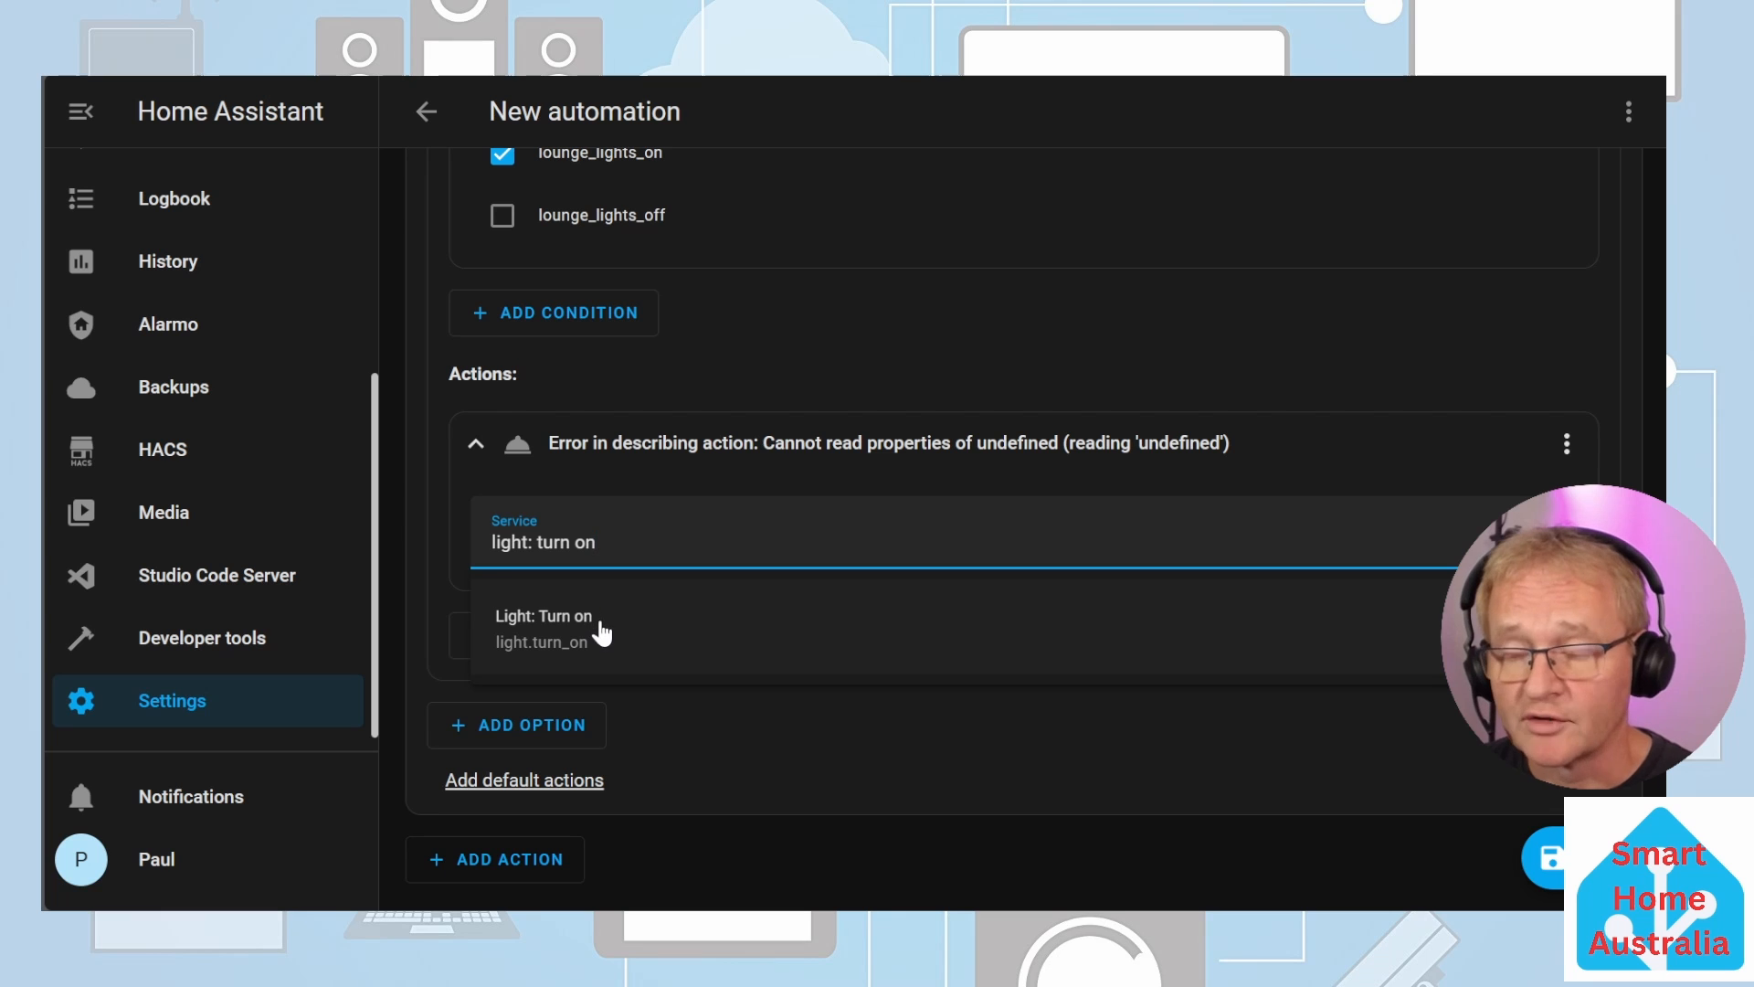
pyautogui.click(600, 629)
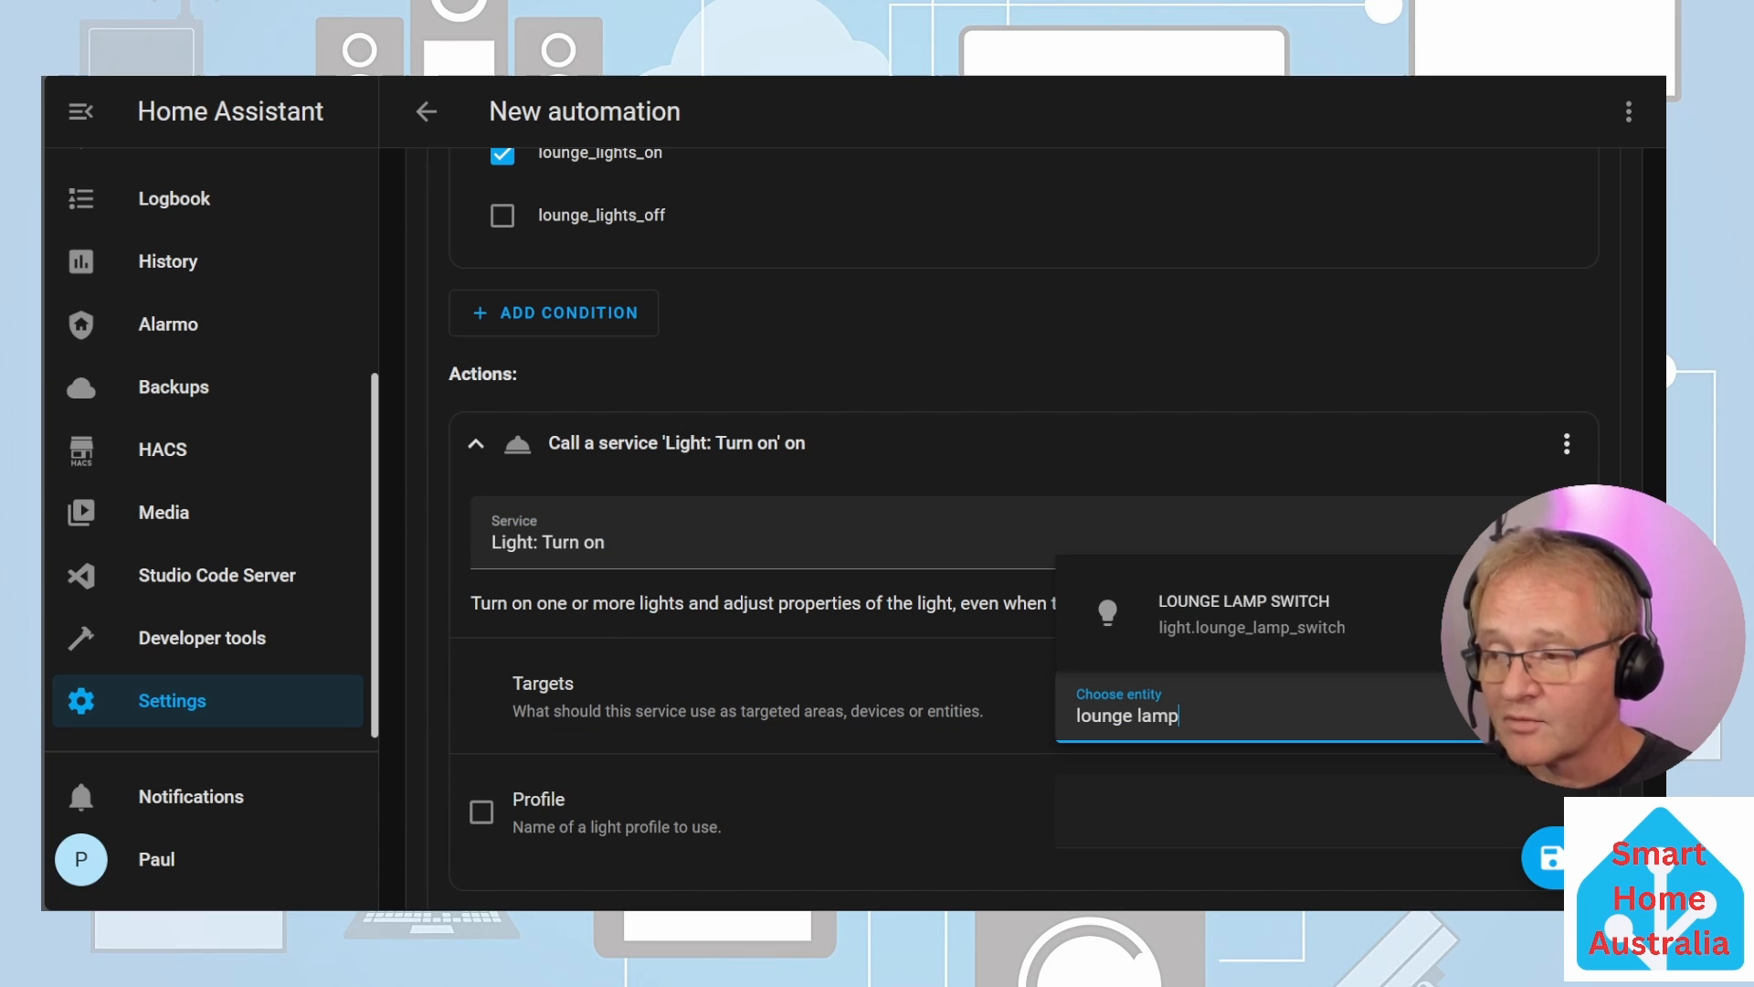
pyautogui.click(1252, 630)
# Step: Duplicate Option 1 of the Choose action
pyautogui.scroll(-2, 417, 362)
pyautogui.scroll(-2, 418, 365)
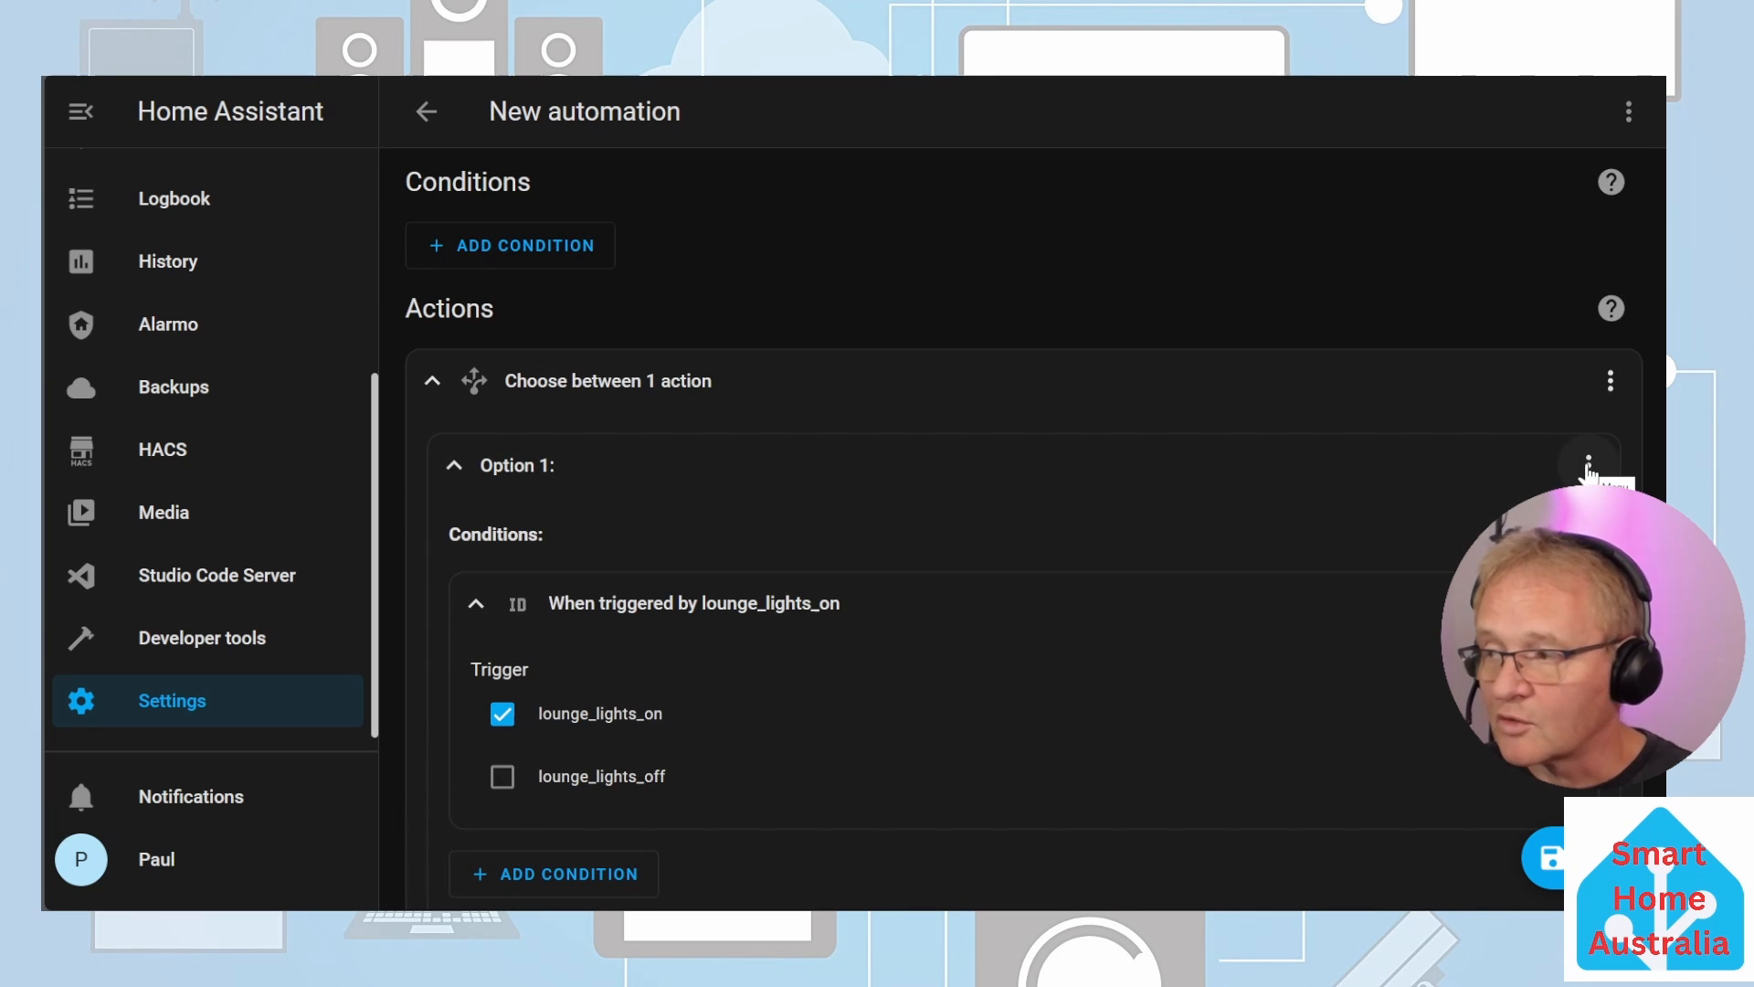
pyautogui.click(1588, 467)
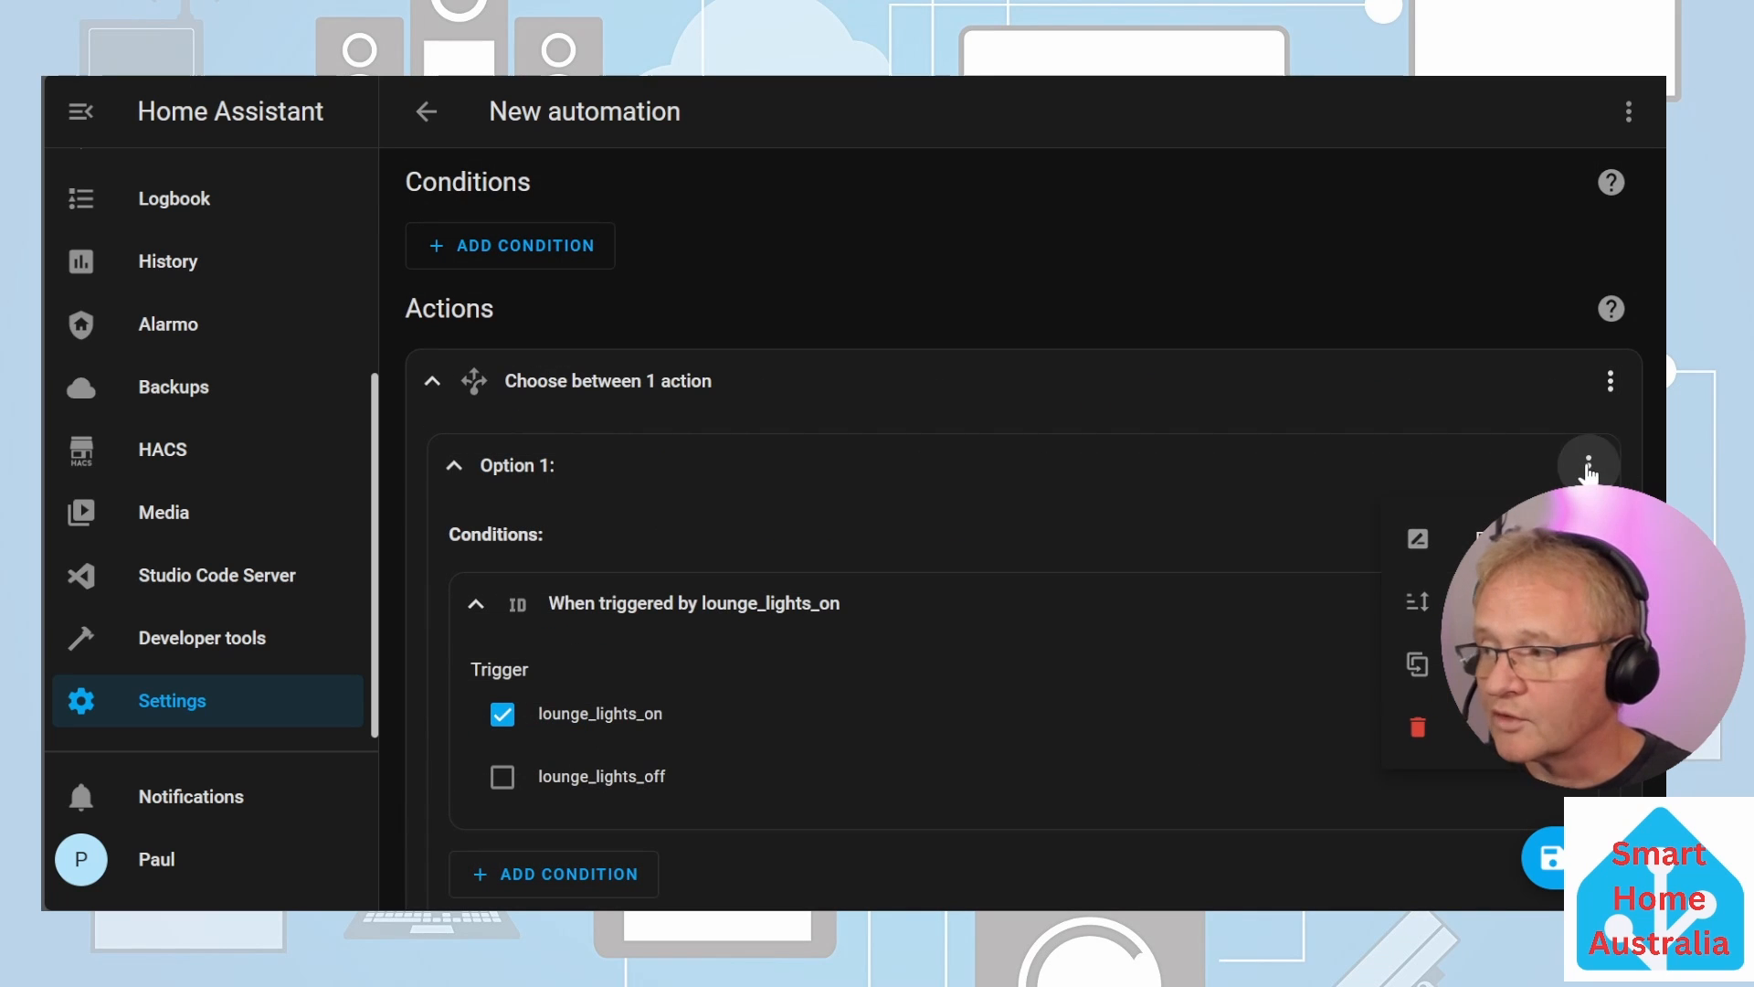
pyautogui.click(1439, 662)
# Step: Change Option 2's trigger condition to lounge_lights_off only
pyautogui.scroll(-10, 846, 556)
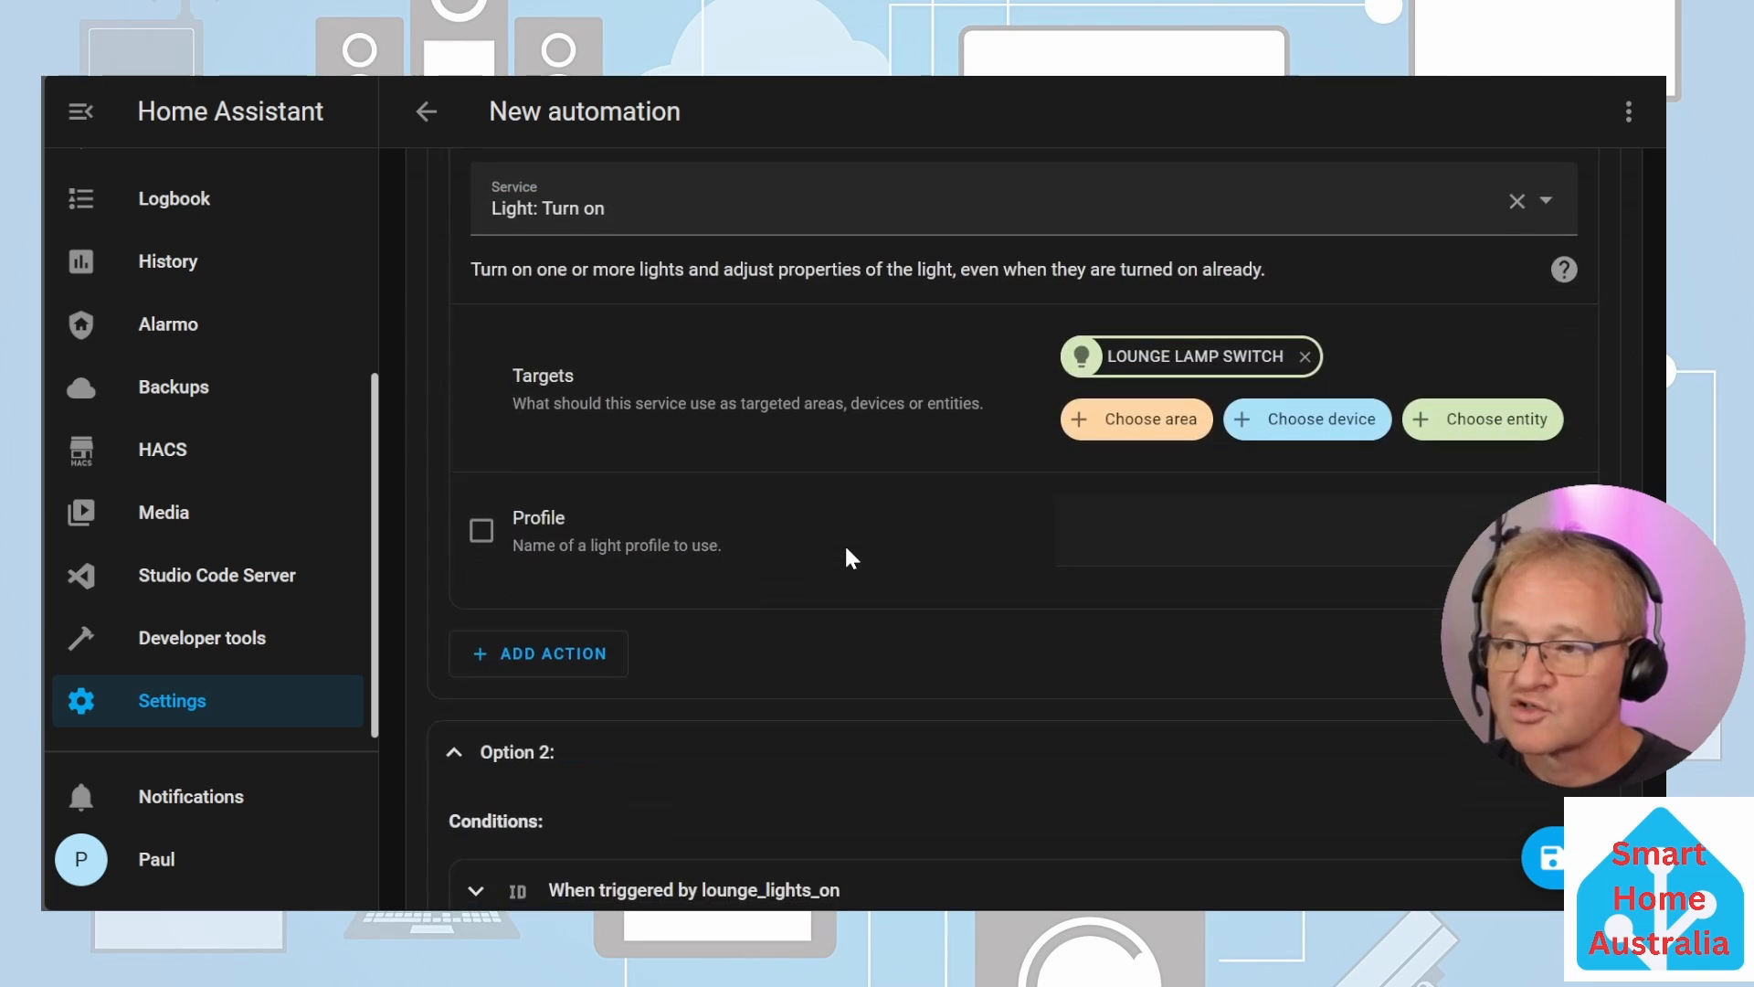
pyautogui.scroll(-4, 846, 557)
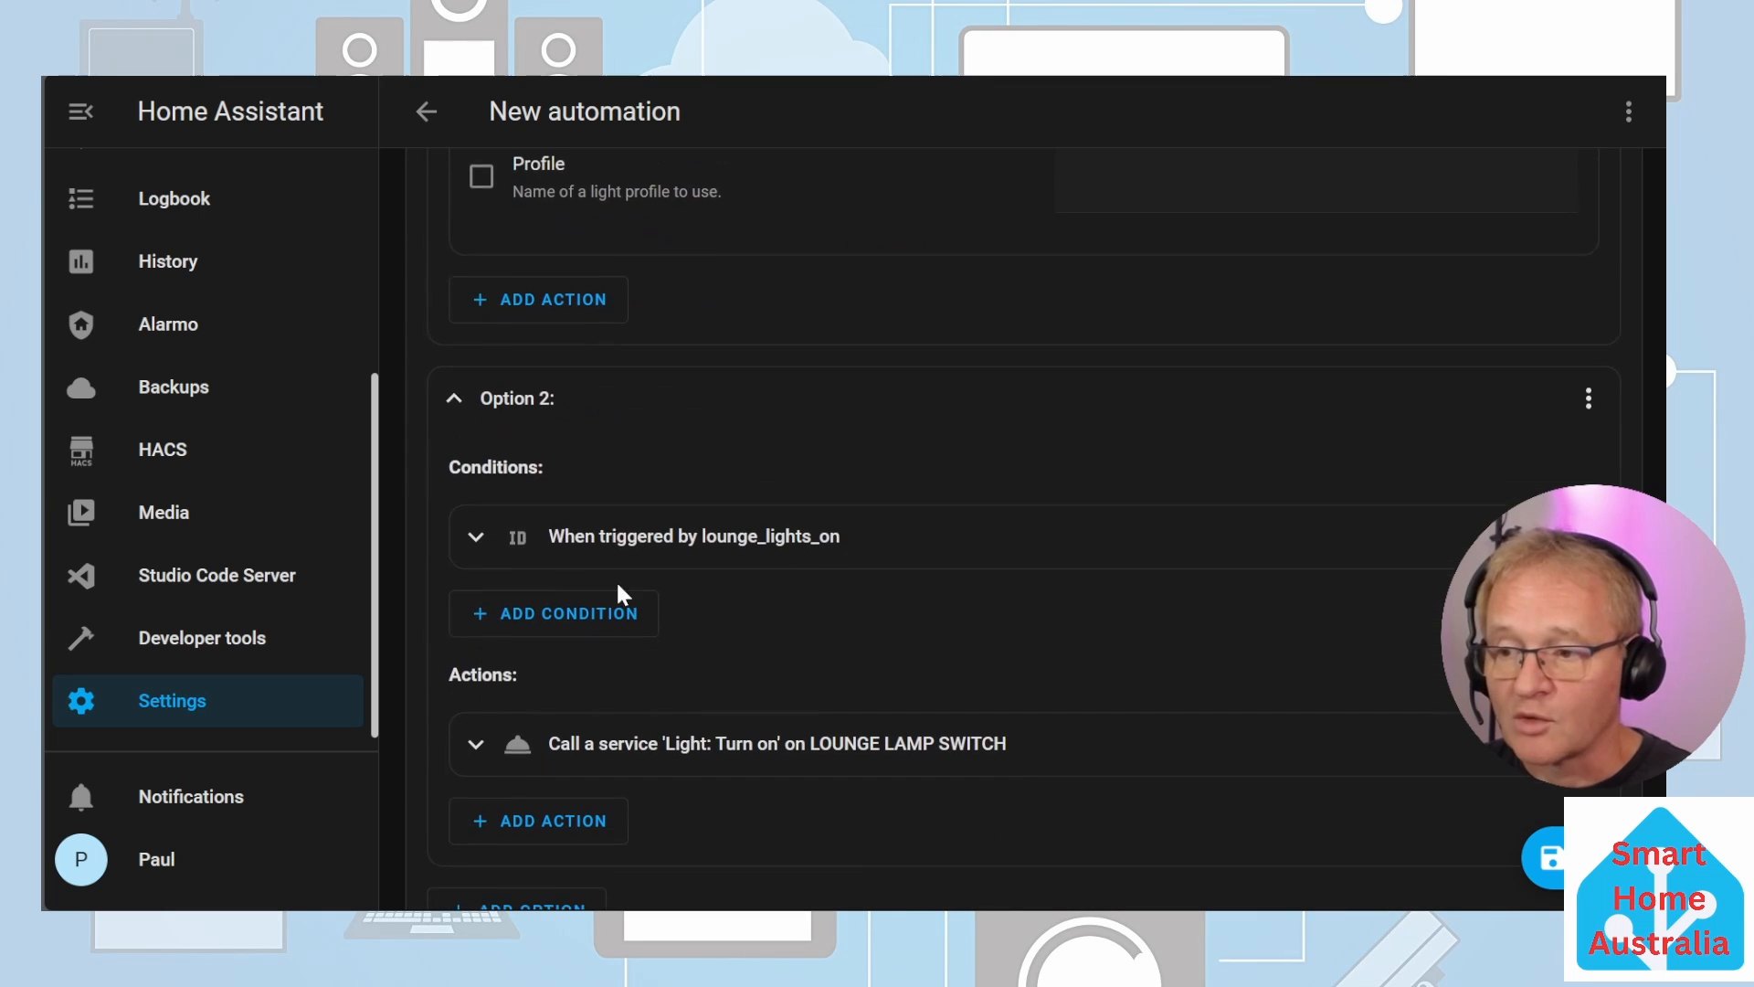
pyautogui.click(475, 537)
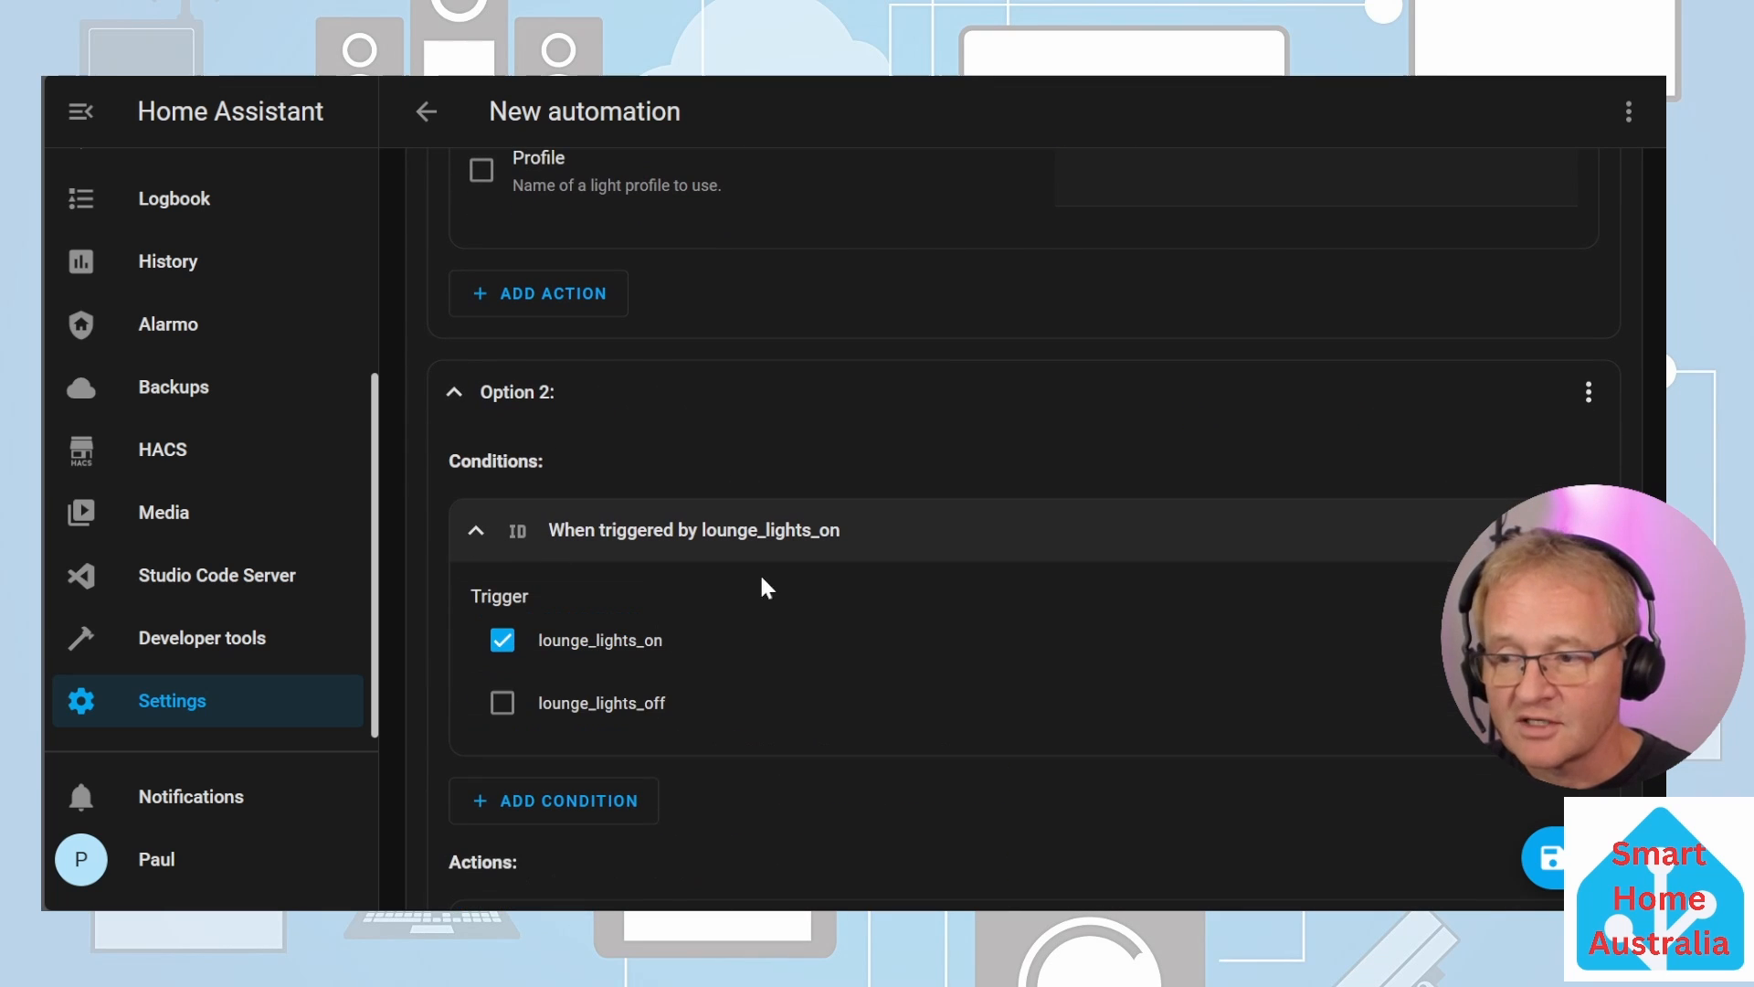
pyautogui.click(503, 644)
pyautogui.click(503, 649)
pyautogui.click(503, 706)
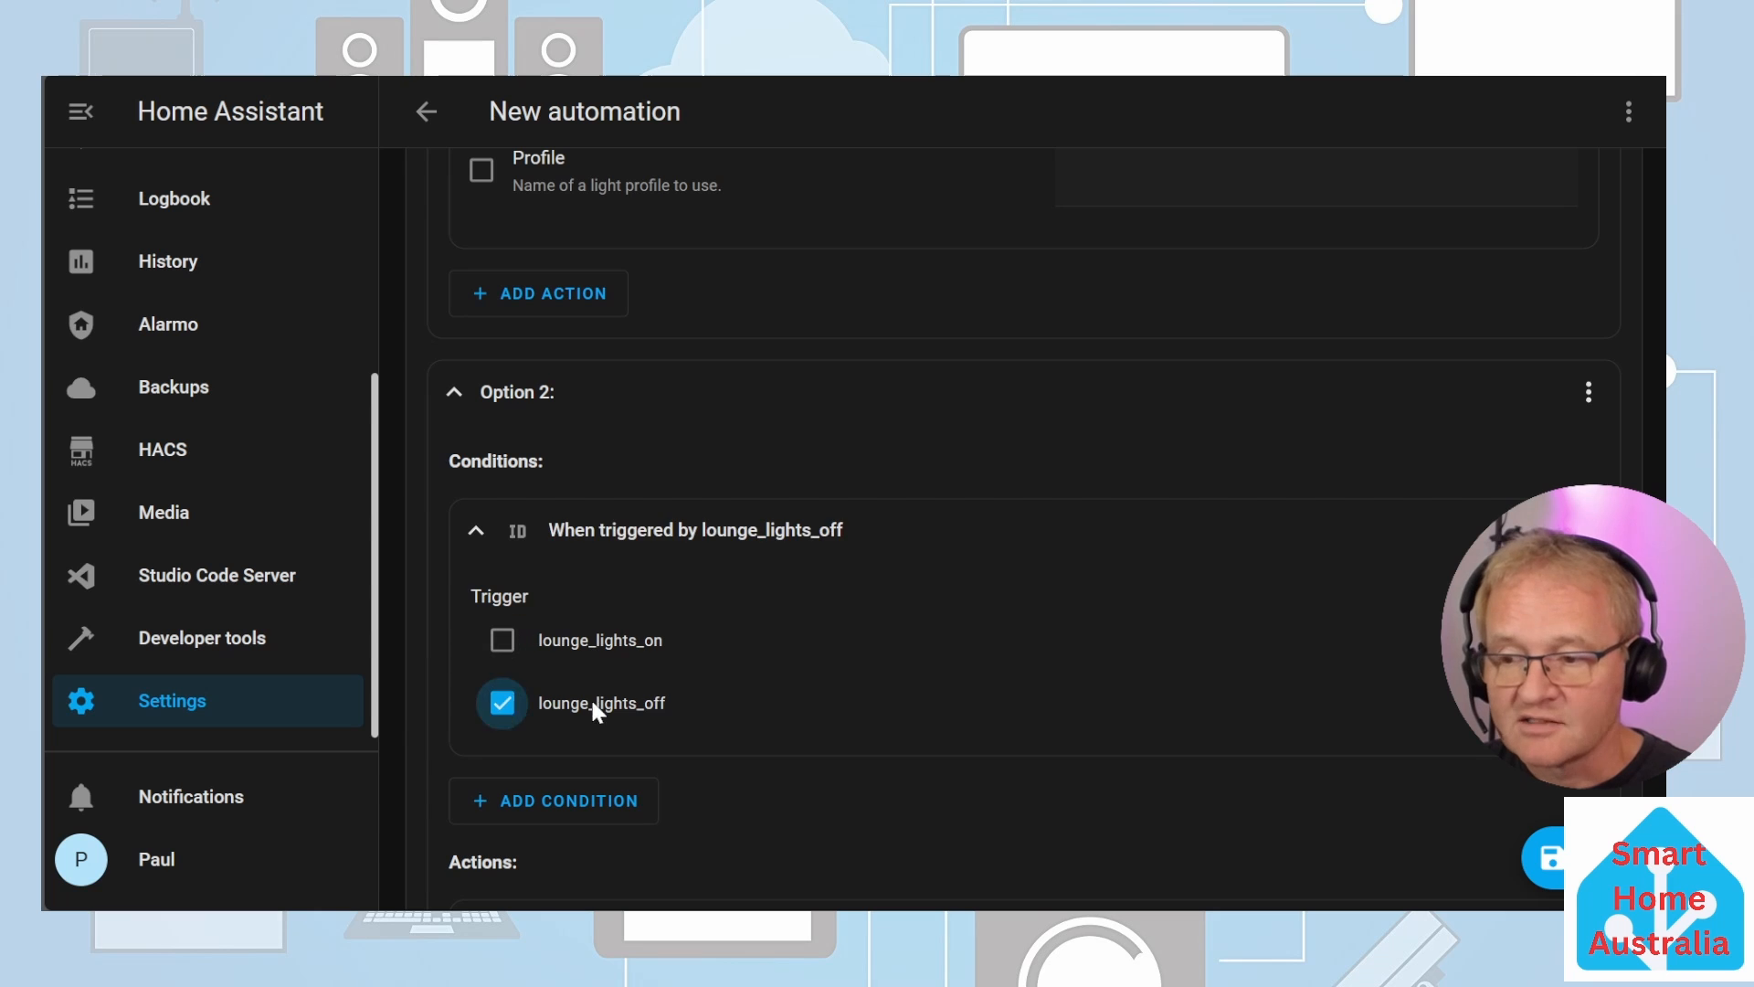
# Step: Change Option 2's service call to Light: Turn off, targeting LOUNGE LAMP SWITCH
pyautogui.scroll(-4, 758, 667)
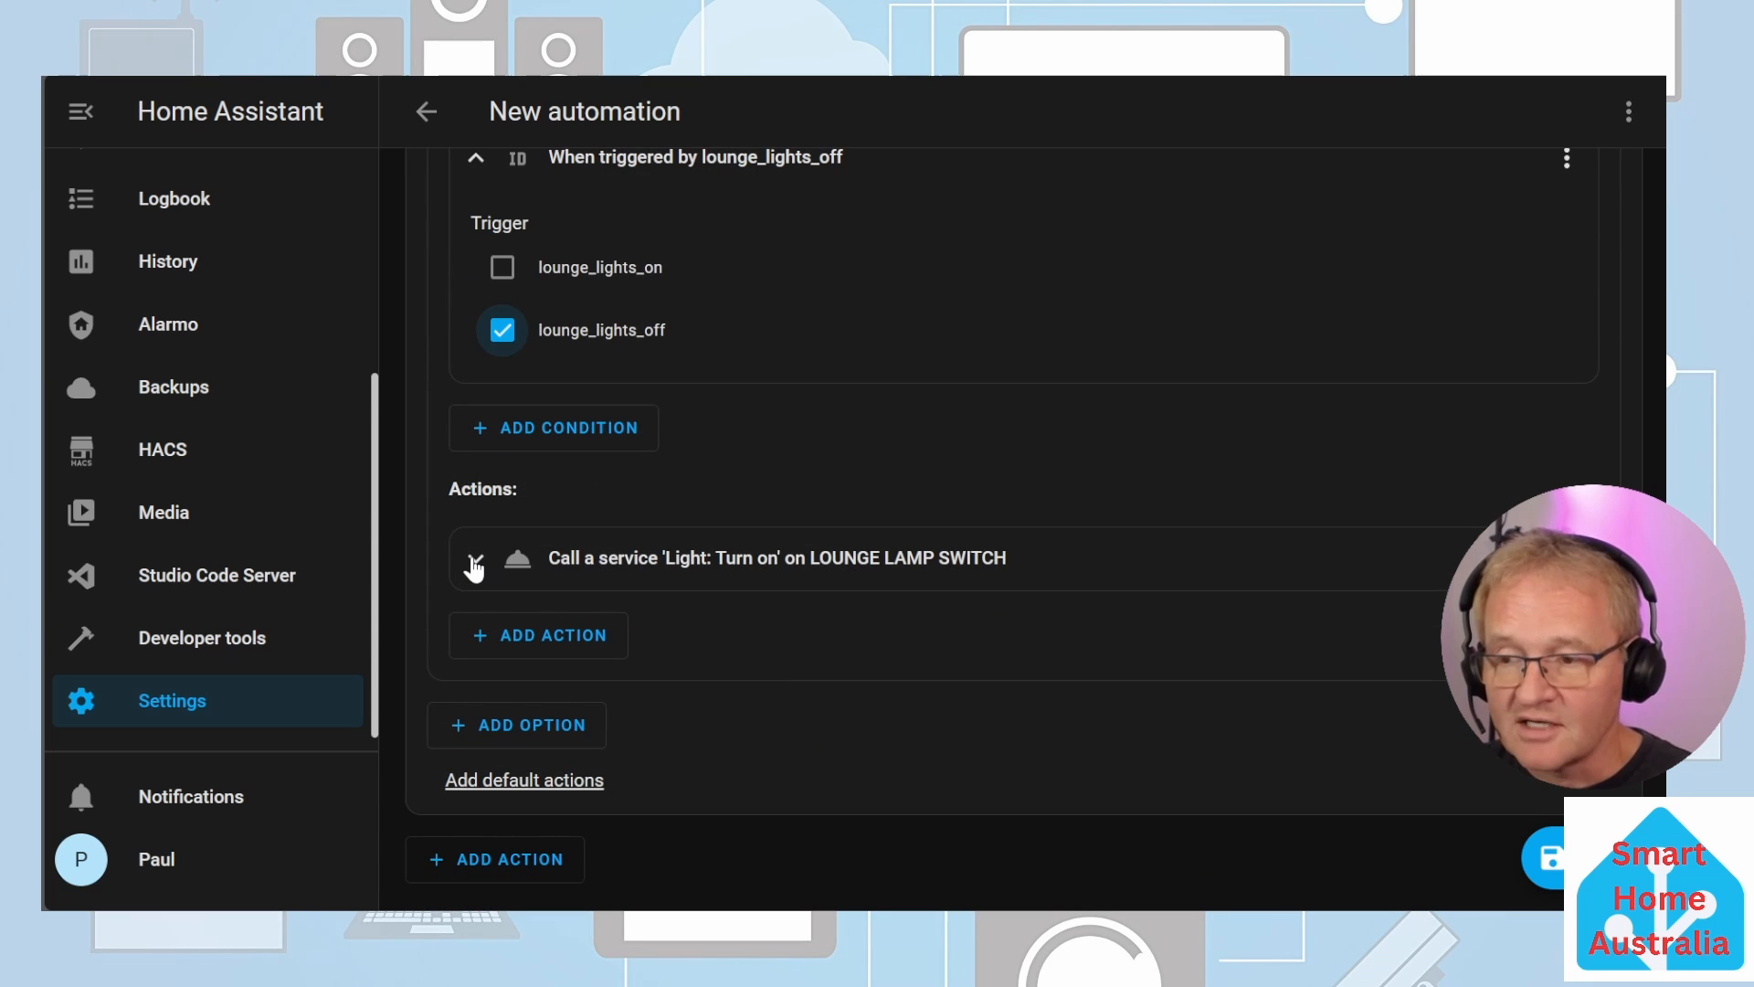
pyautogui.click(474, 561)
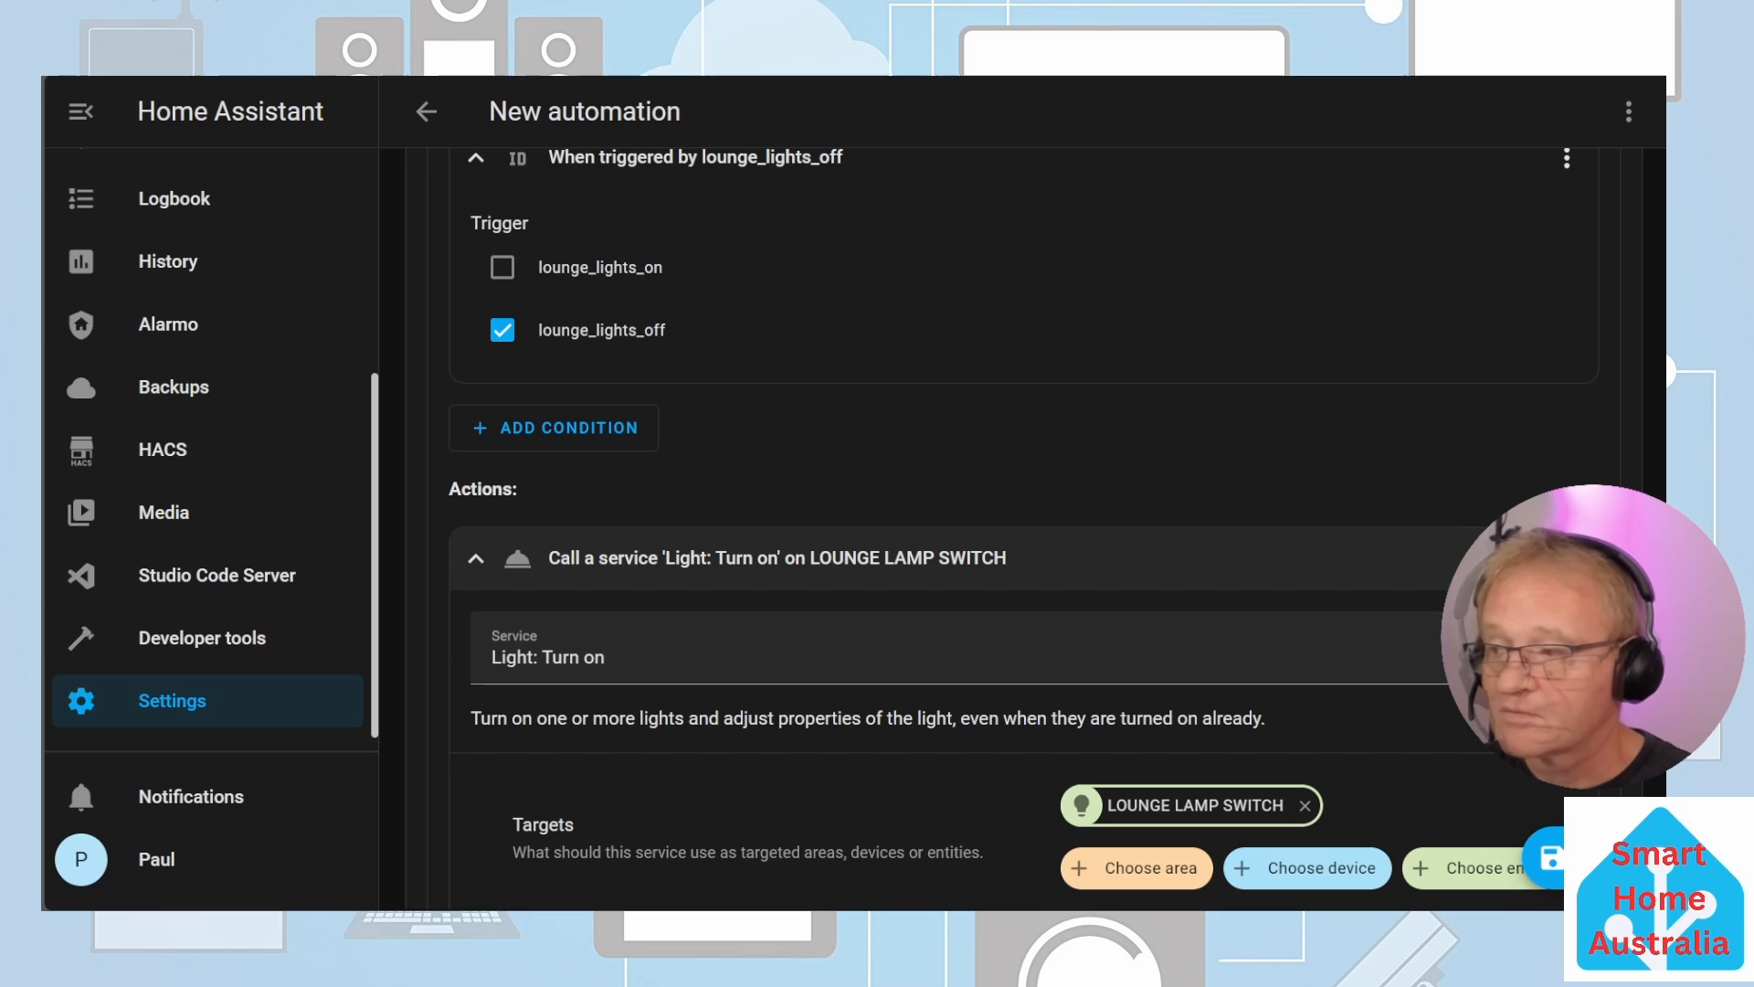
pyautogui.click(1515, 649)
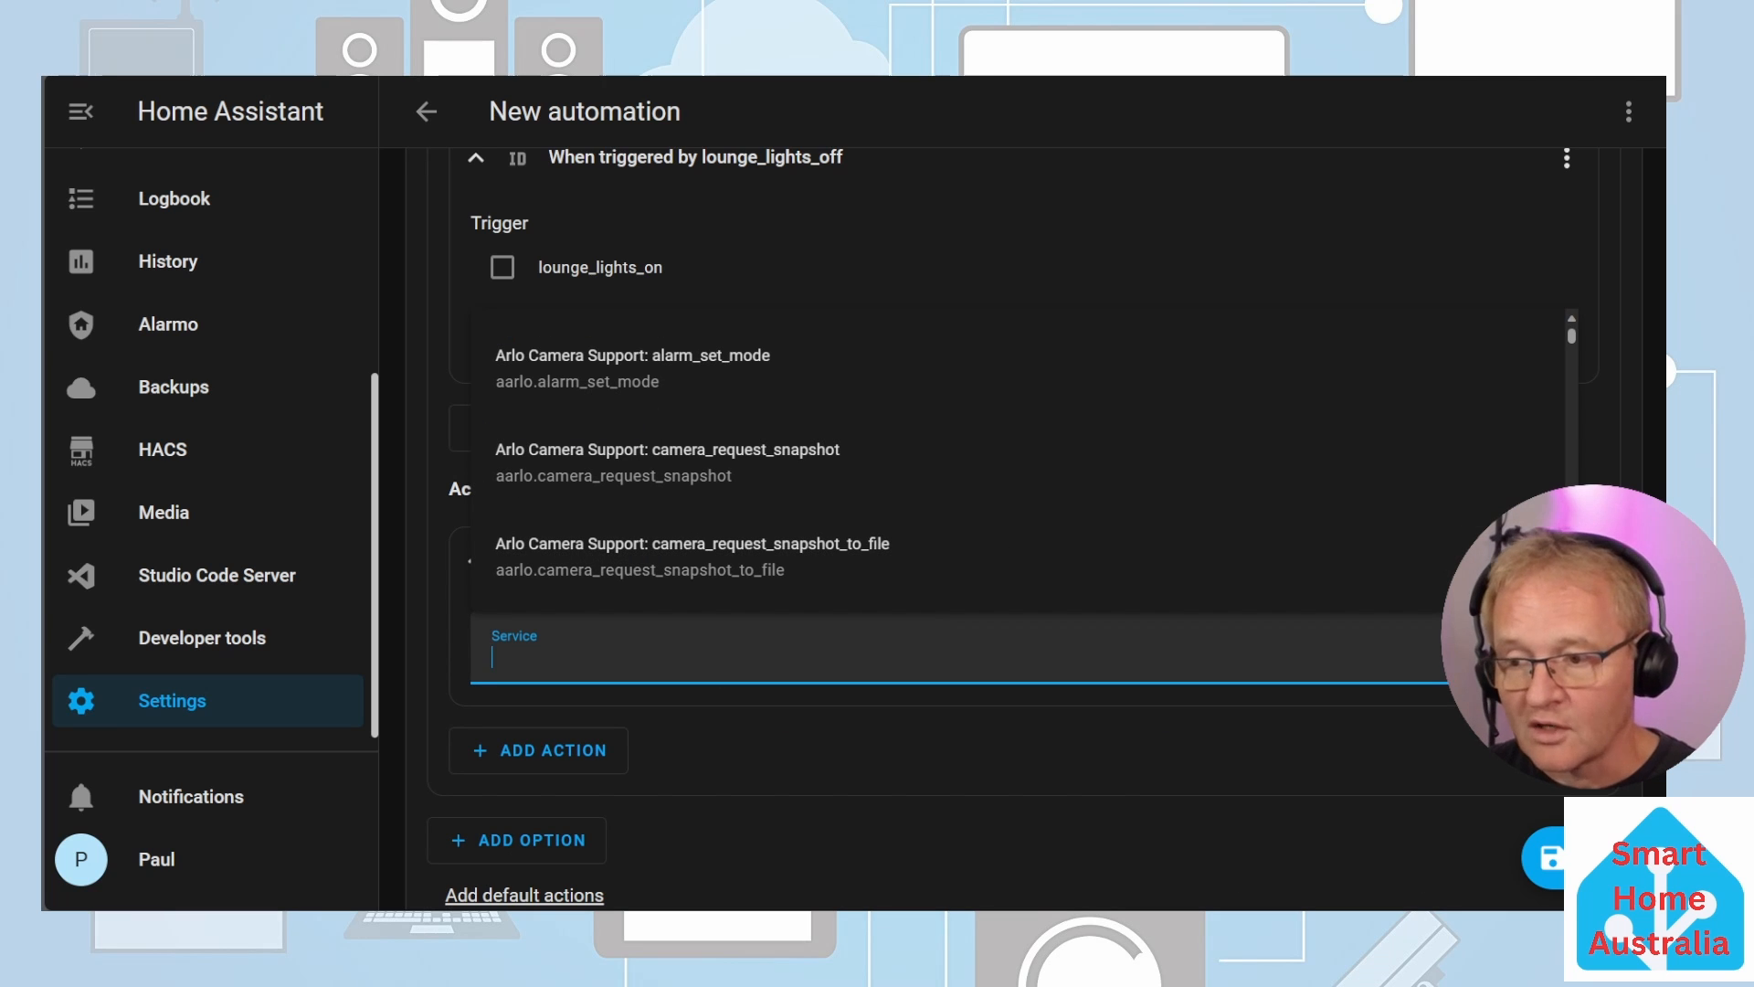
pyautogui.write('light: turn off')
pyautogui.click(644, 559)
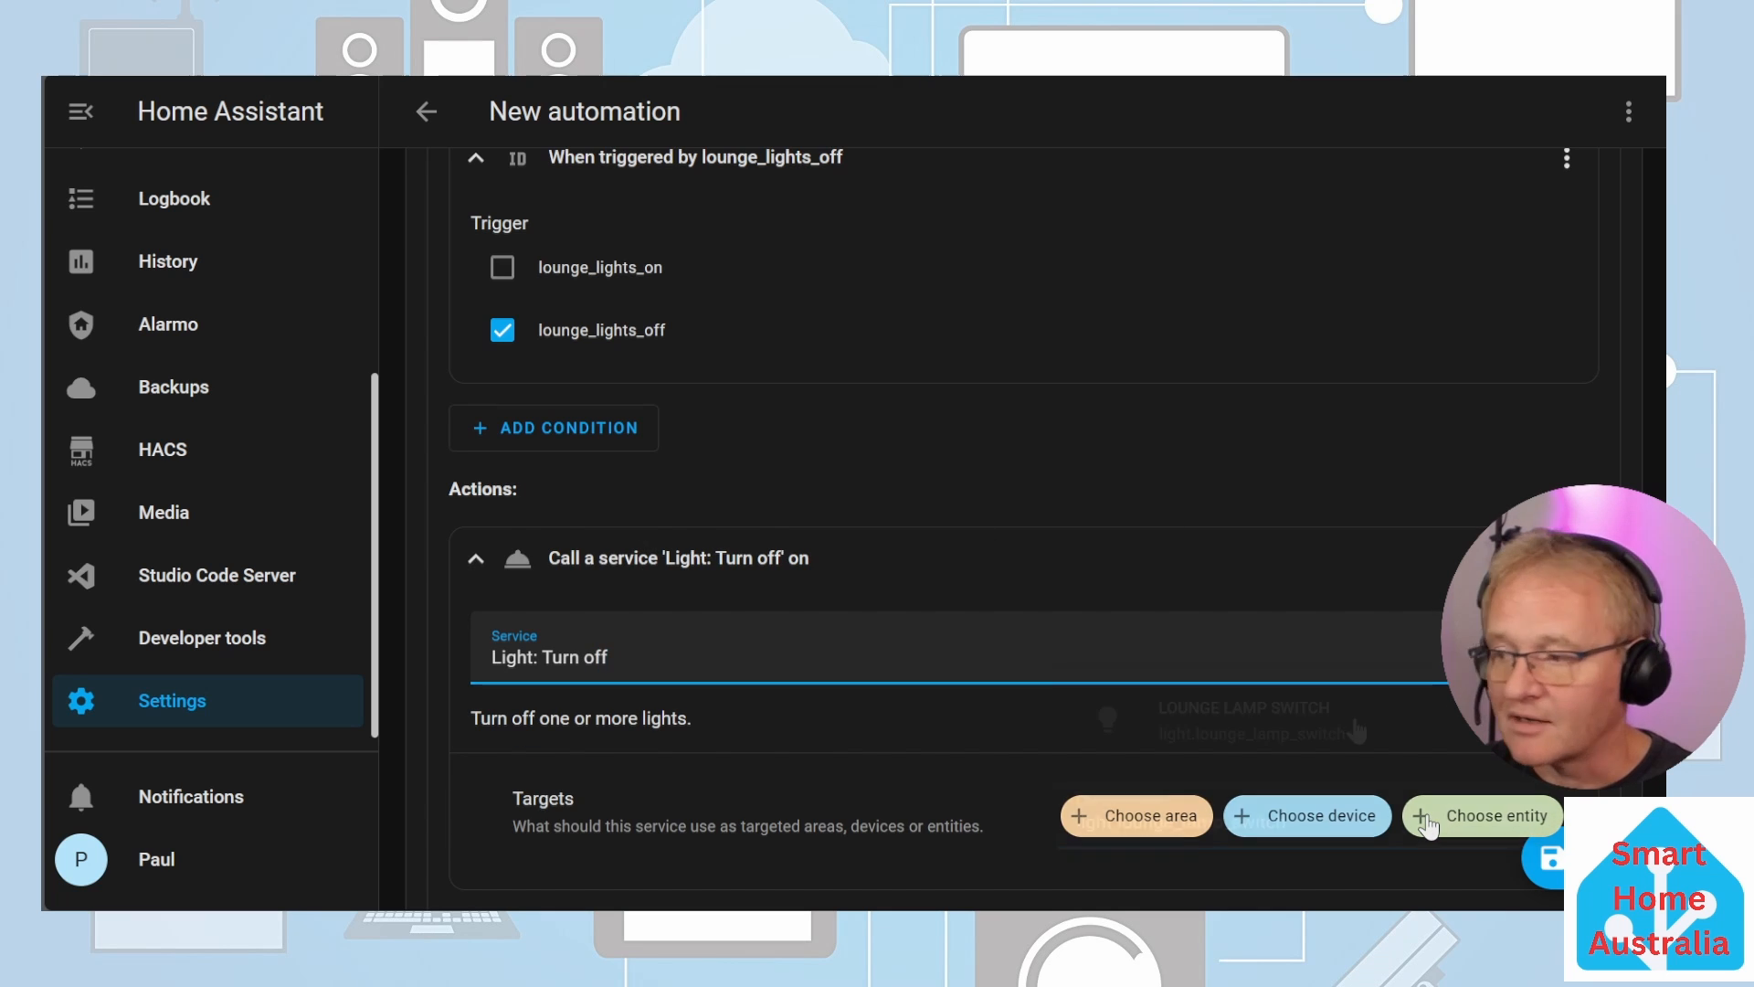
pyautogui.click(1428, 825)
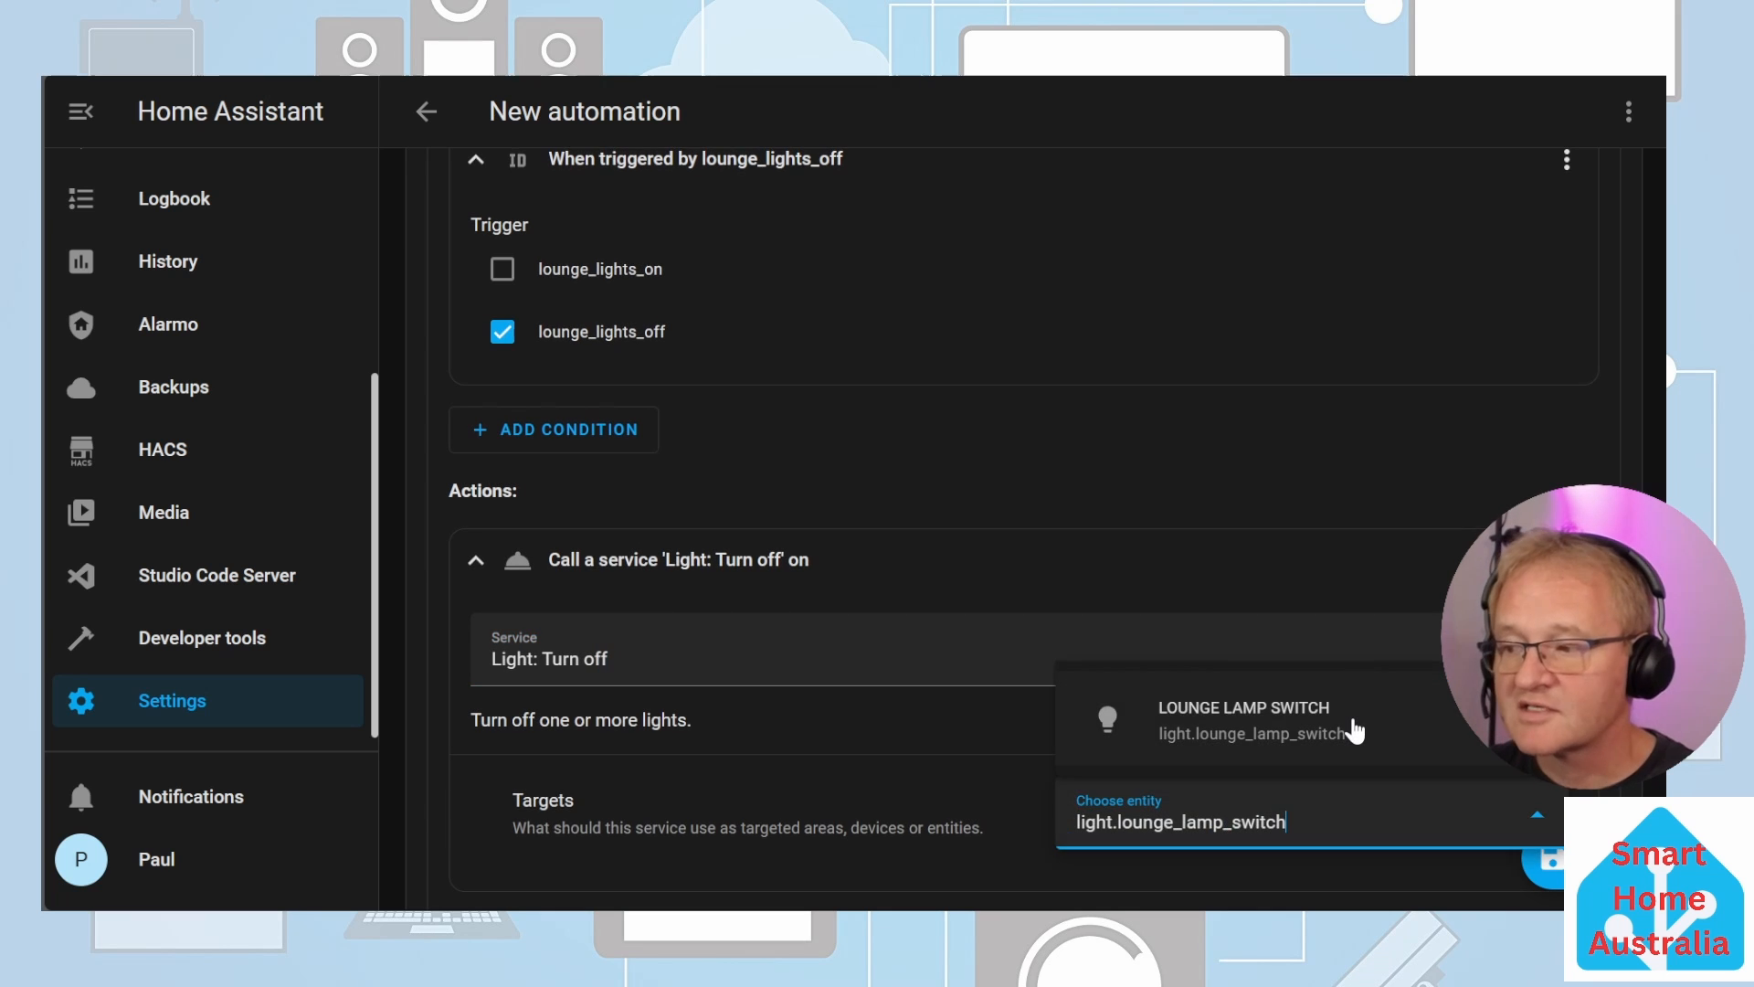
pyautogui.click(1354, 722)
# Step: Save the automation under the name TUTORIAL - HELPER - SCHEDULE
pyautogui.click(1548, 857)
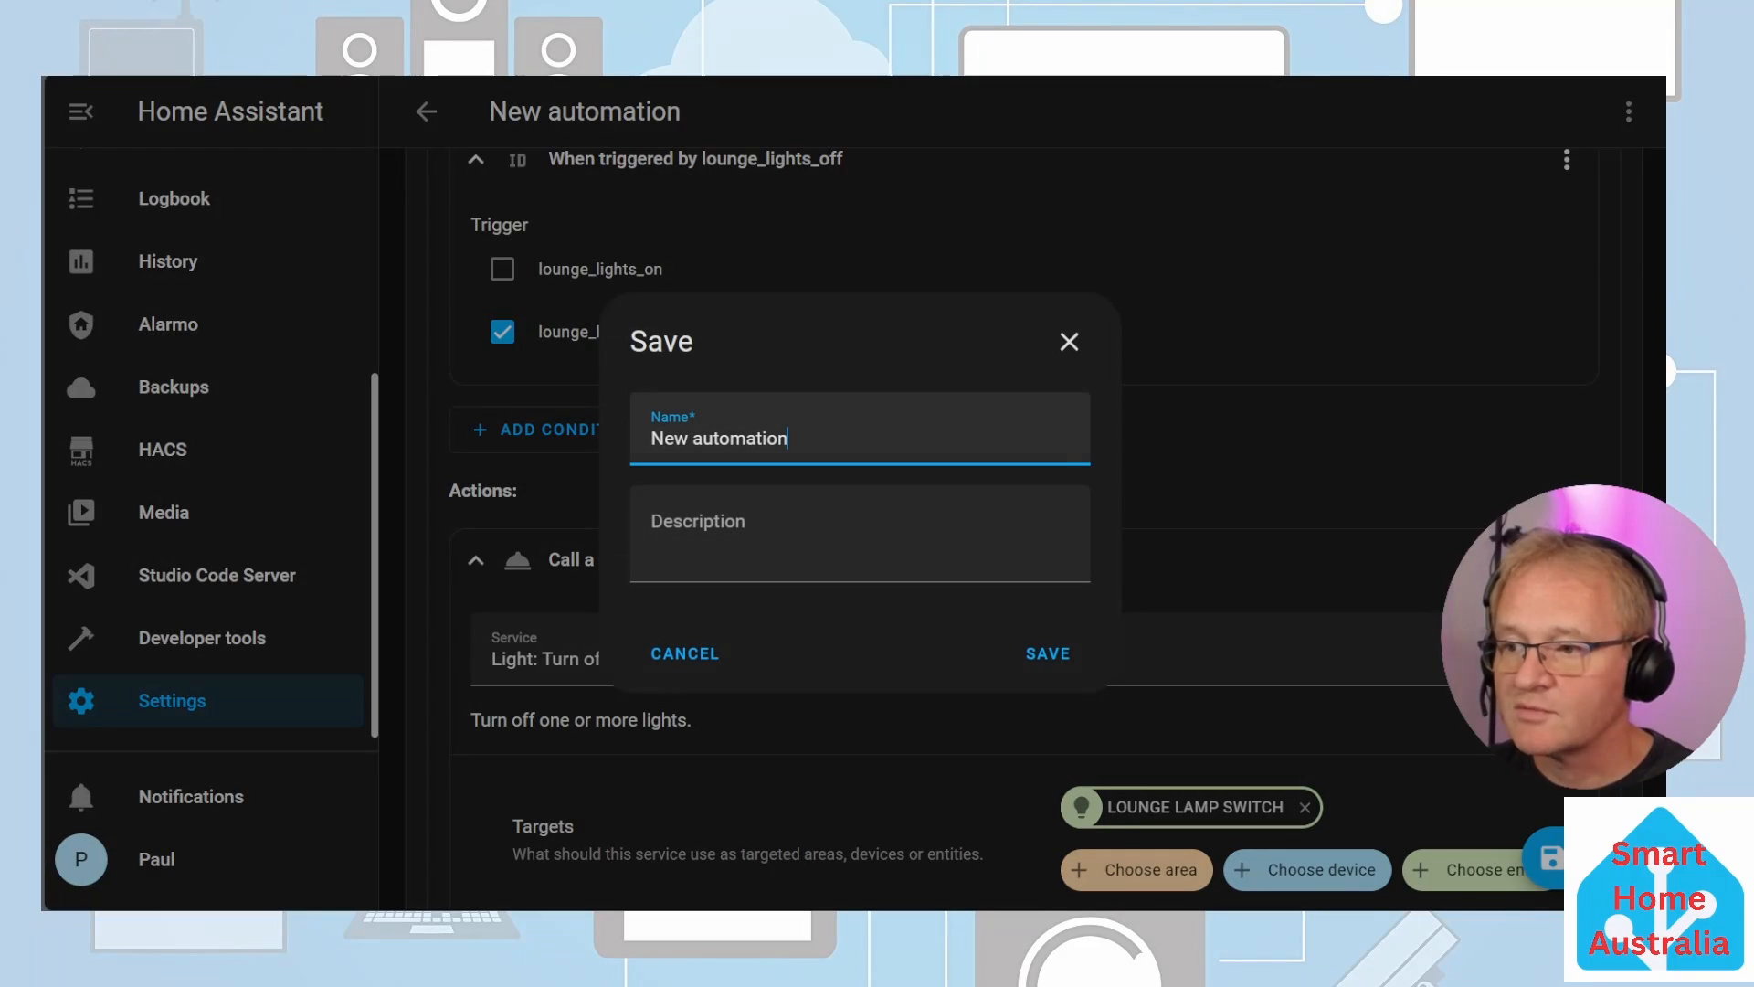
pyautogui.moveTo(791, 440); pyautogui.dragTo(618, 450)
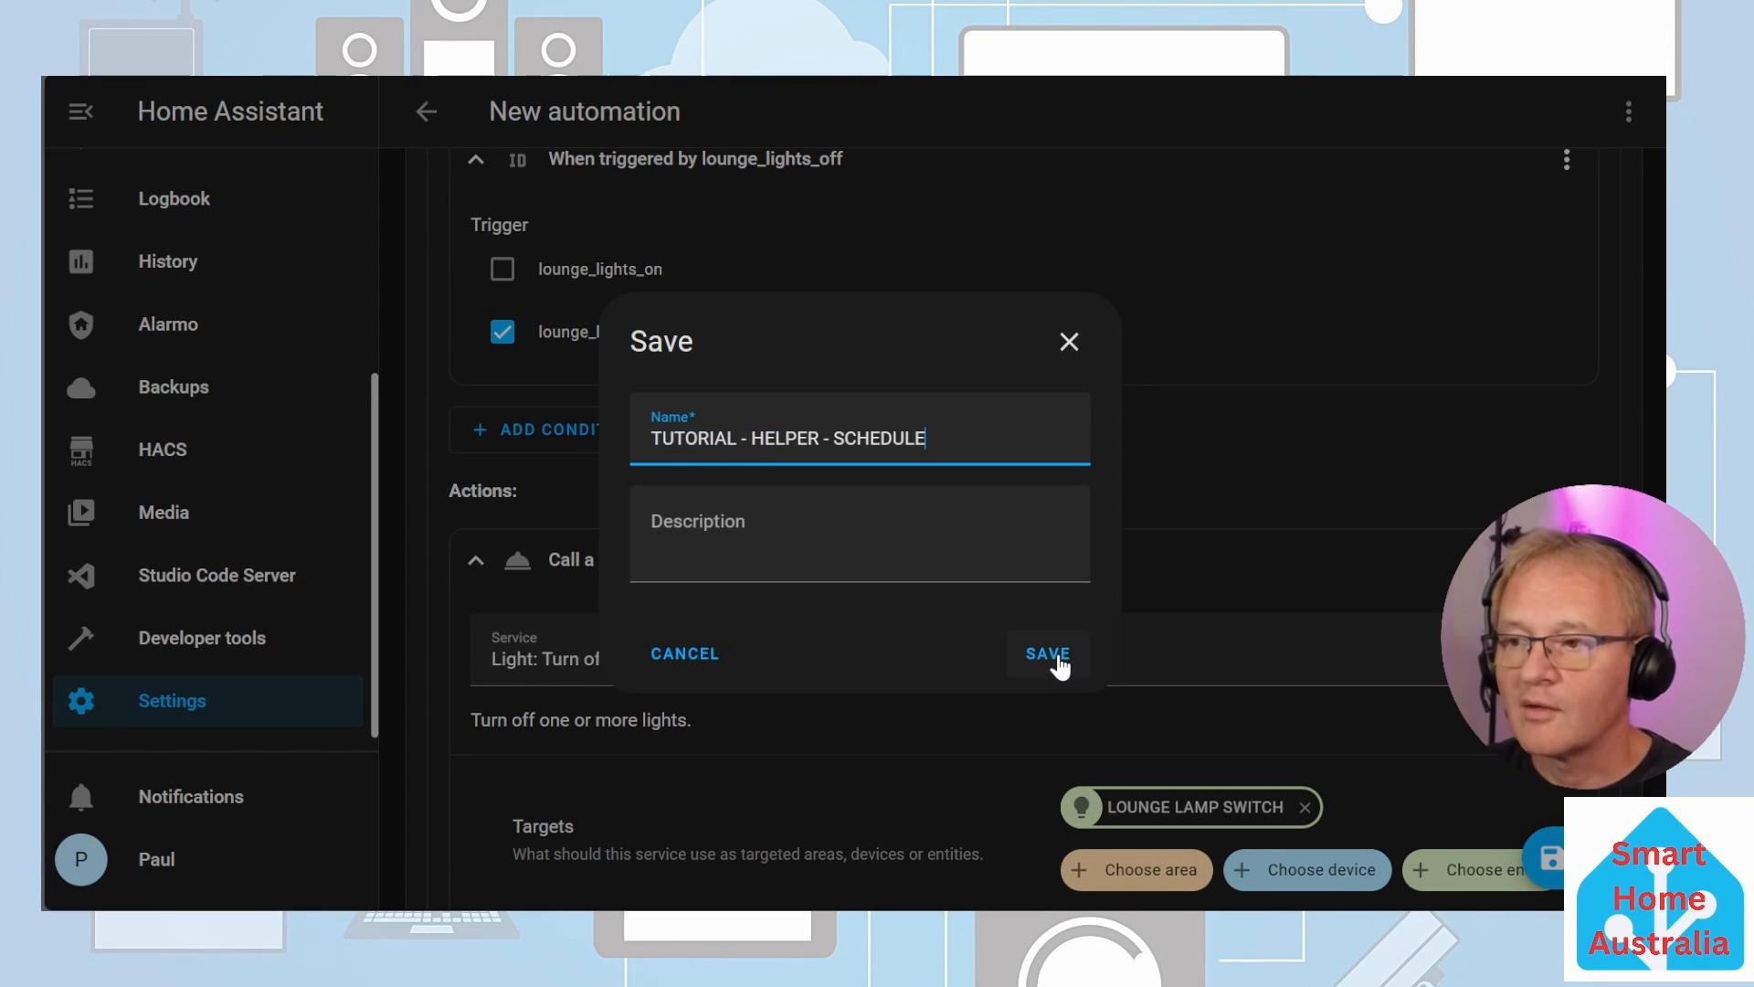
pyautogui.click(1053, 655)
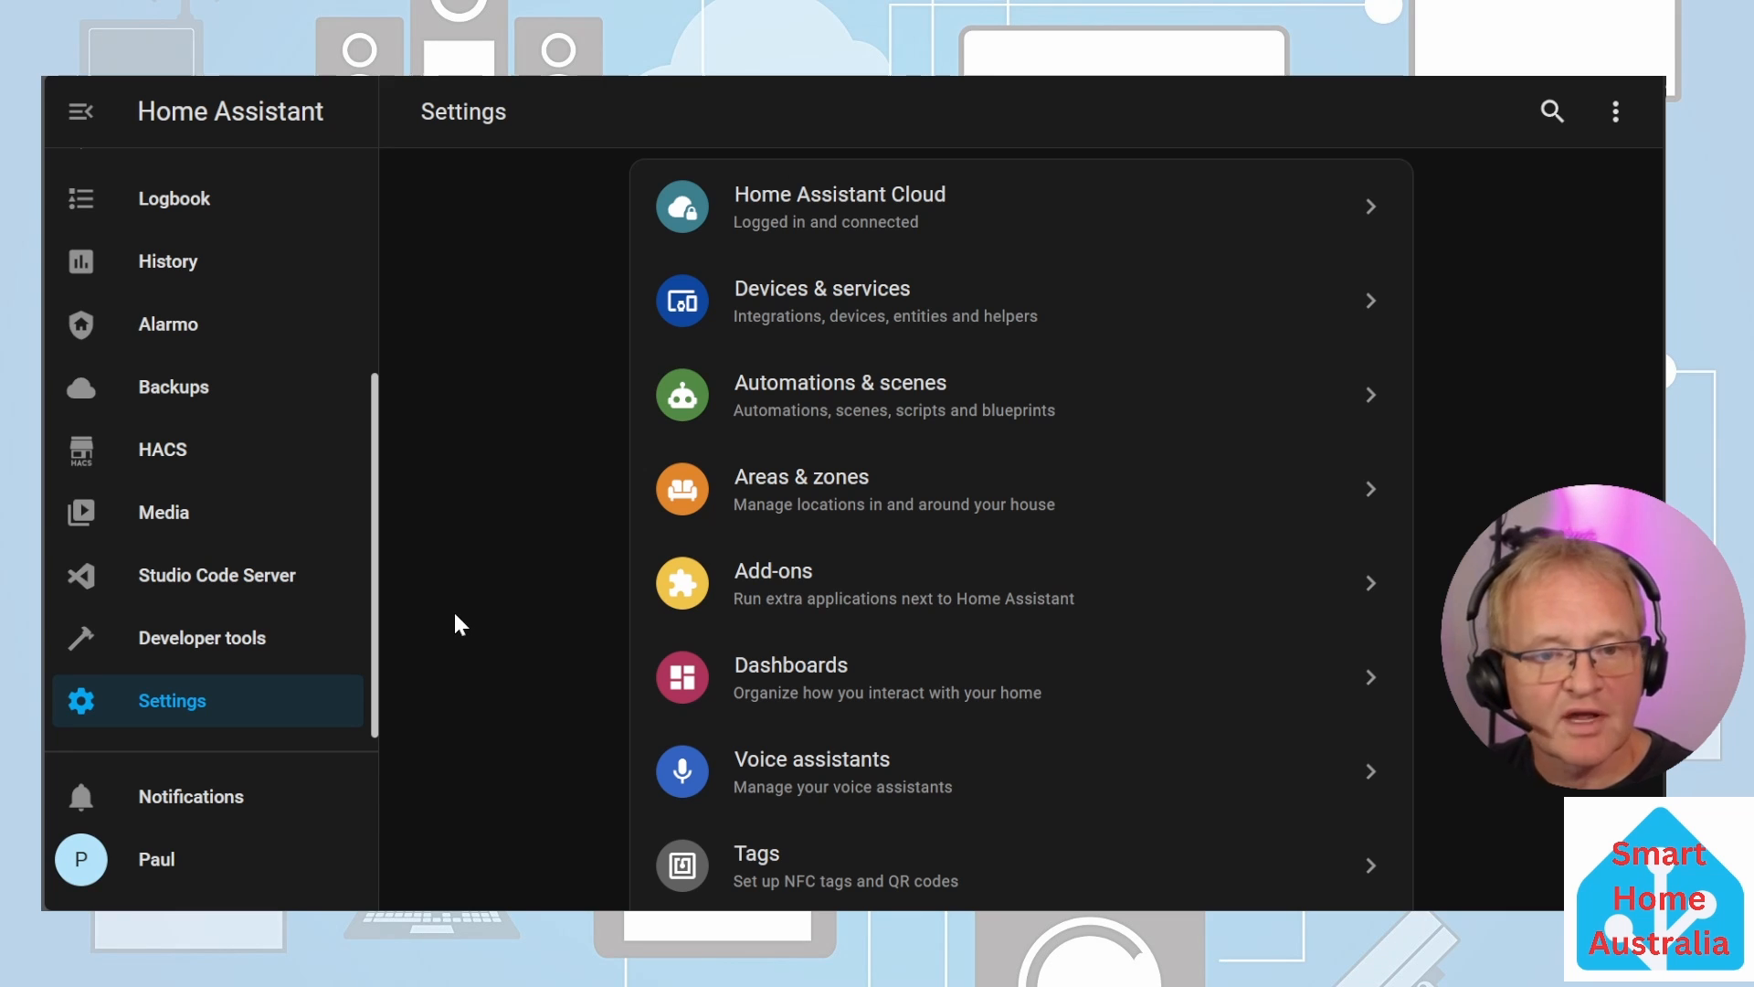
# Step: Start a new Number helper named ALL ECHO VOLUME with the icon mdi:speaker-message
pyautogui.click(770, 328)
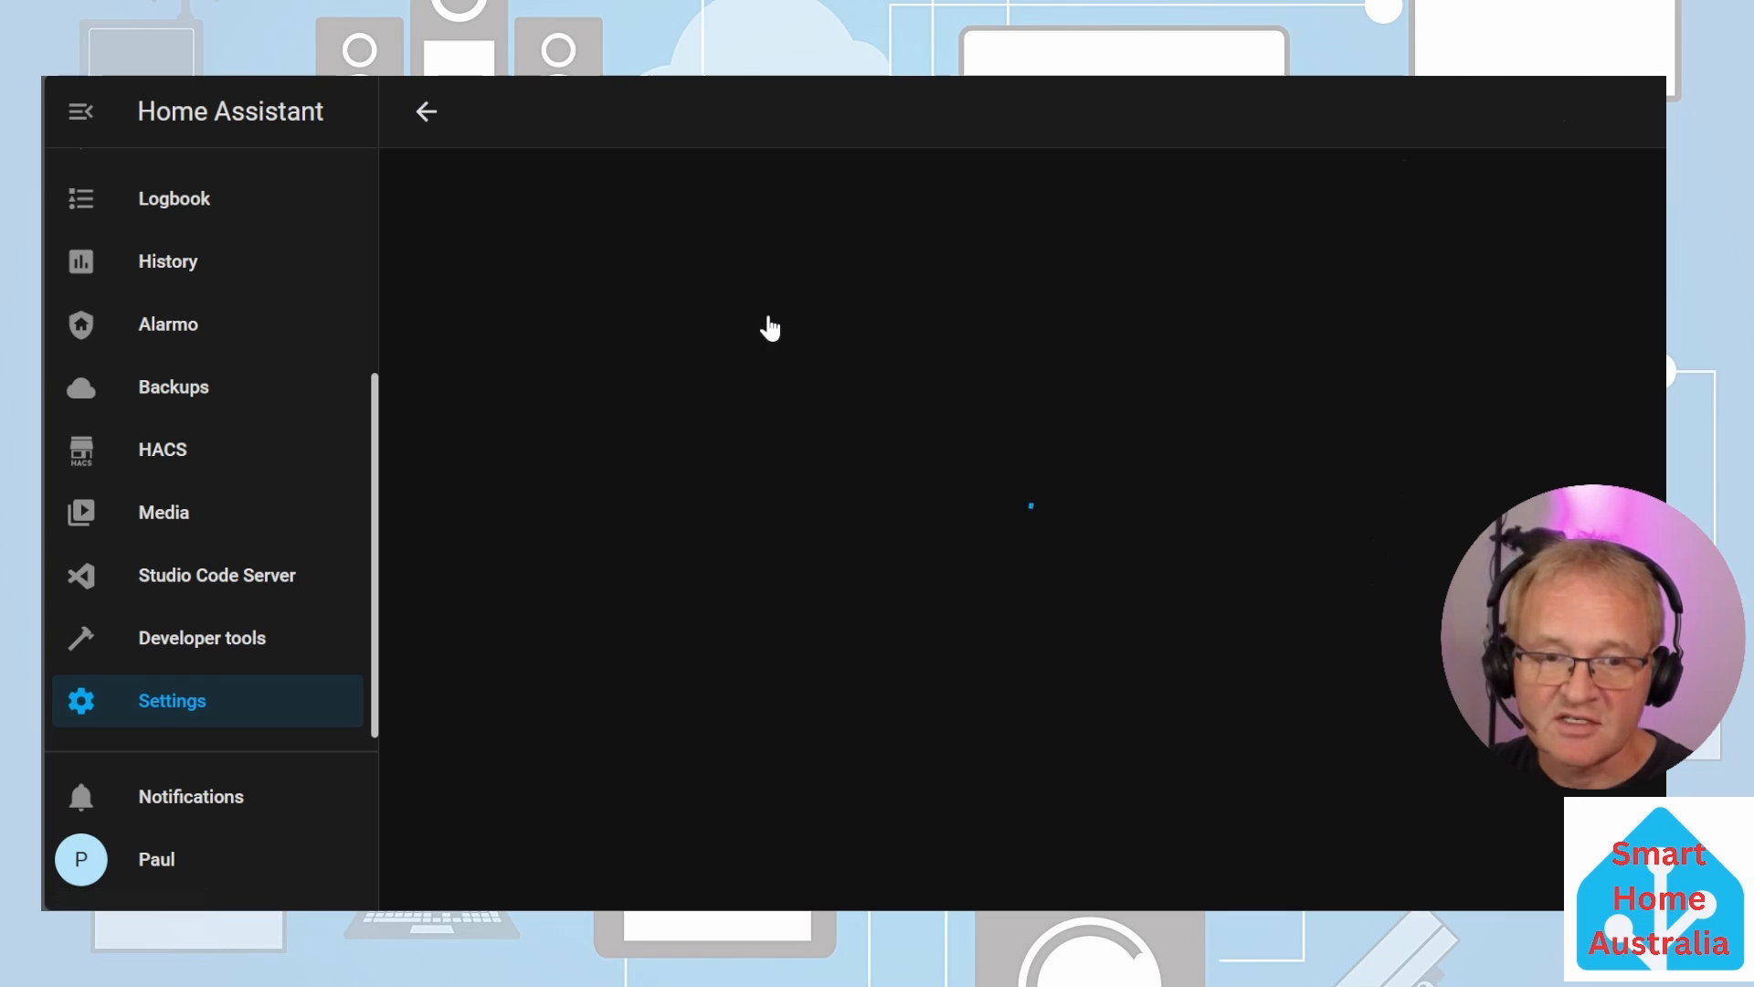
pyautogui.click(1265, 113)
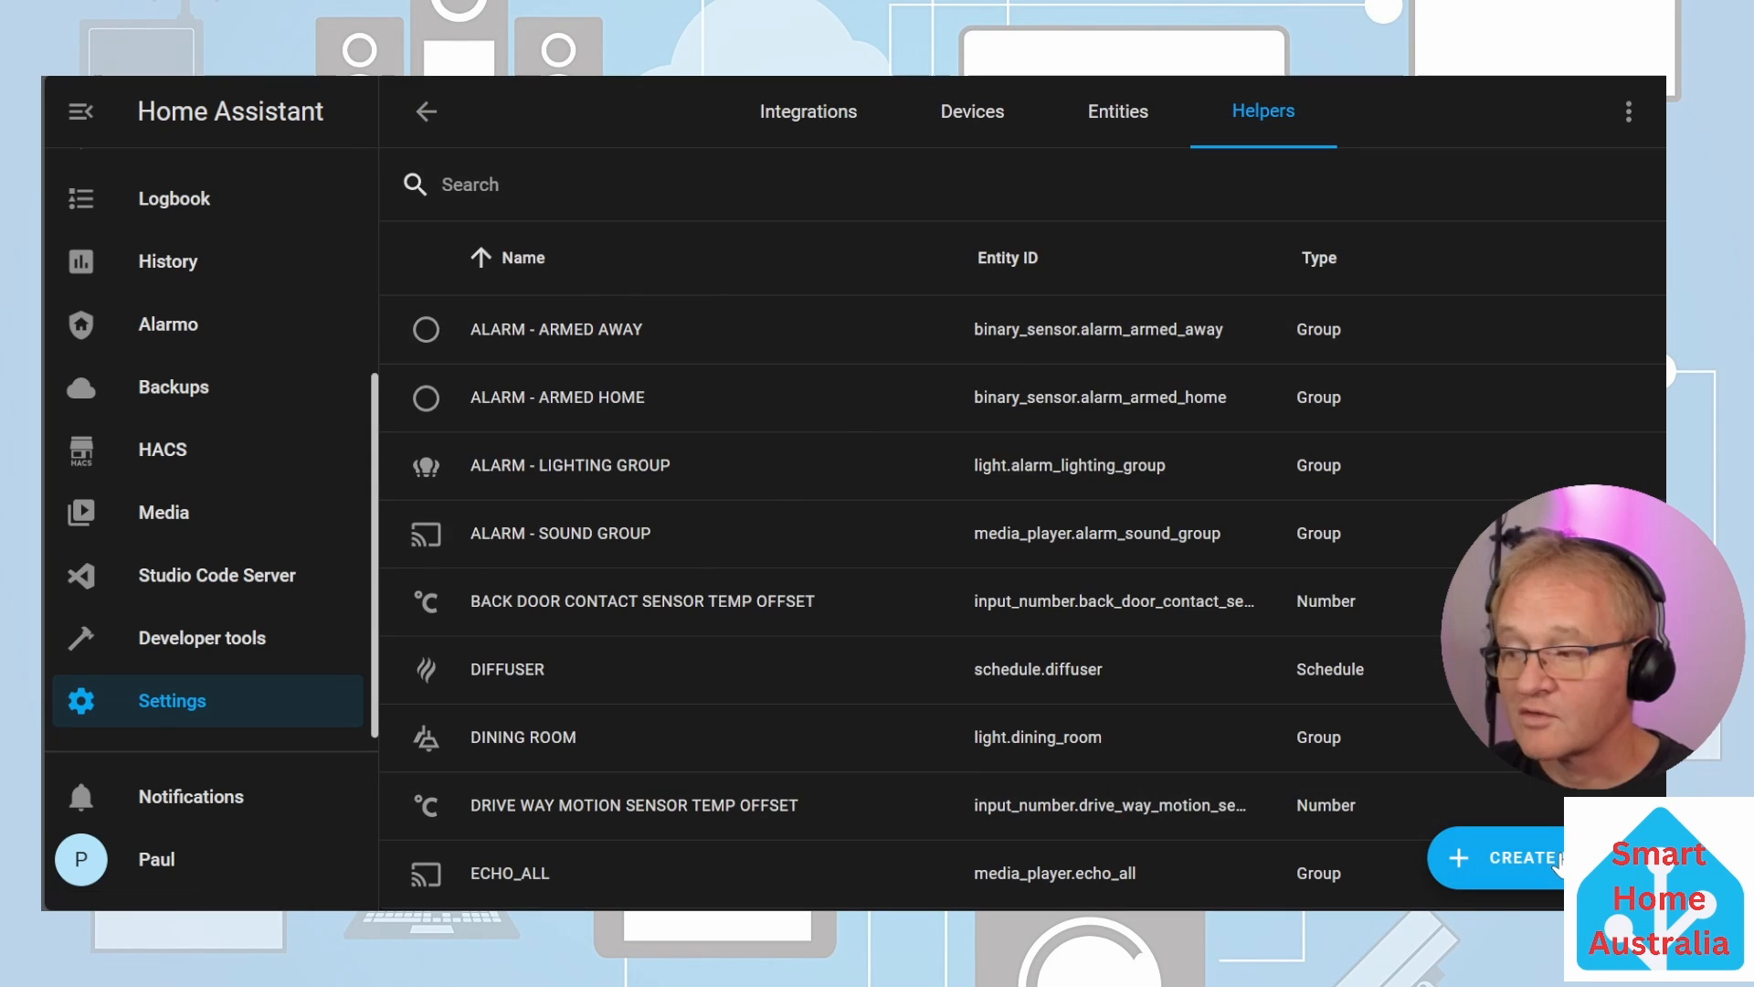
pyautogui.click(1558, 863)
pyautogui.scroll(-2, 904, 551)
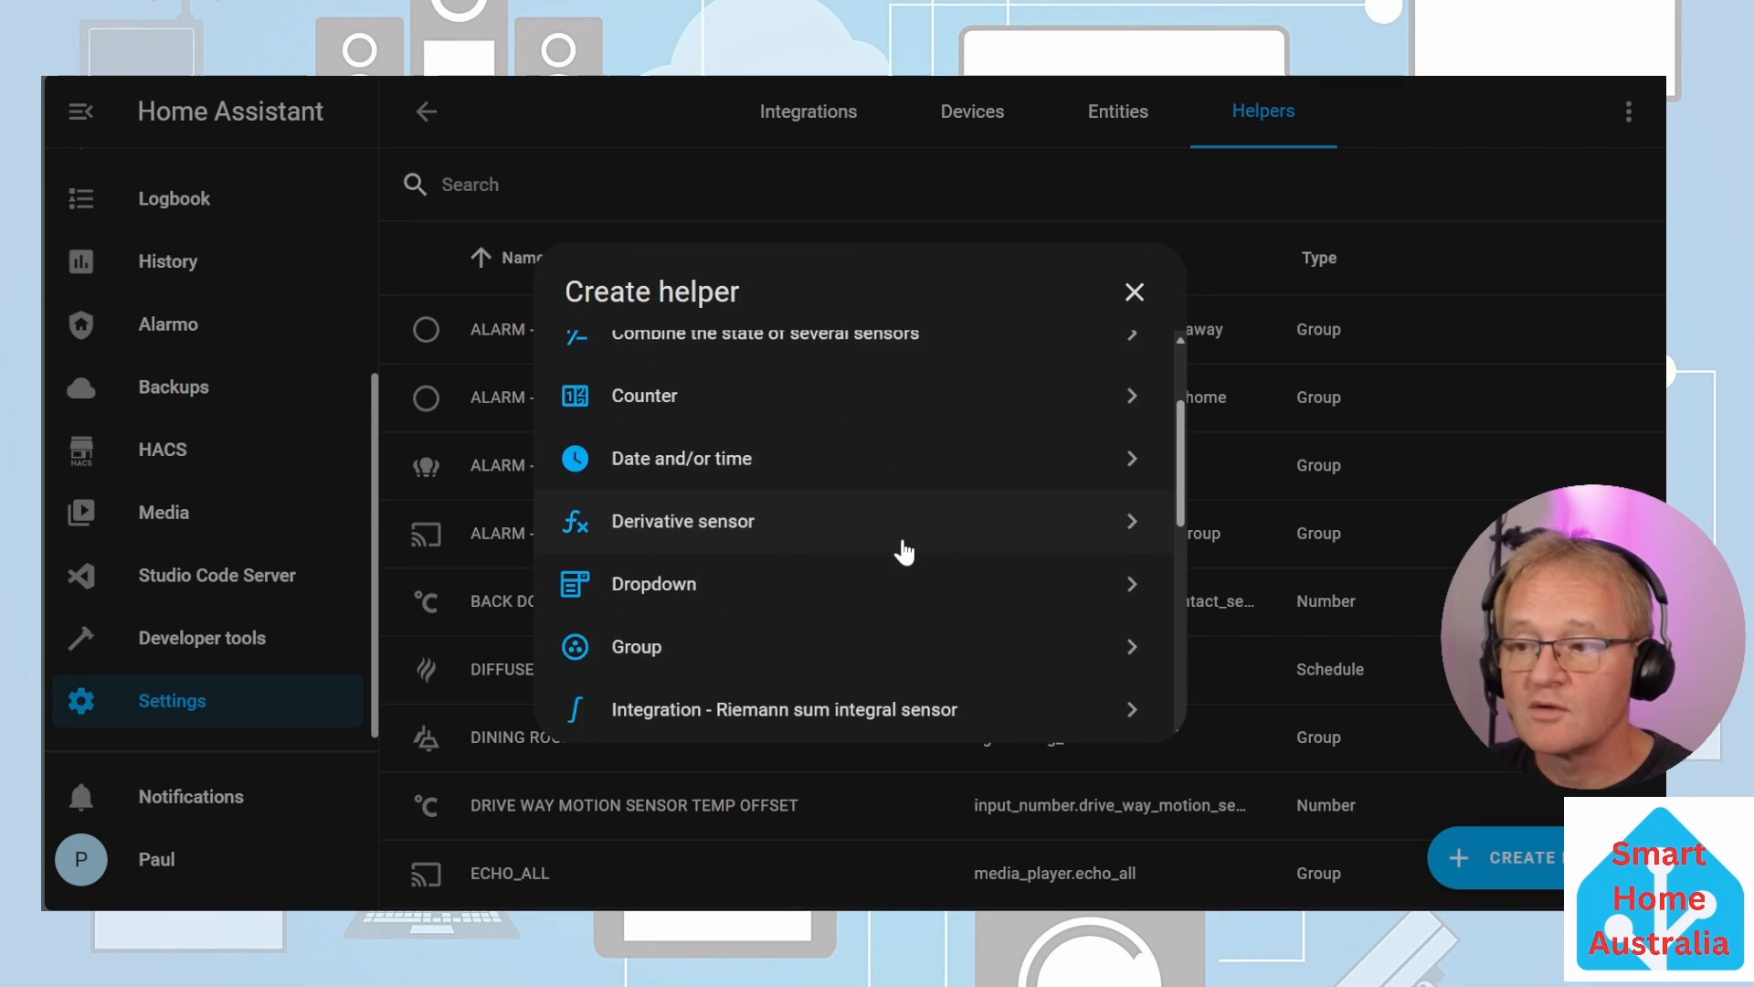
pyautogui.scroll(-5, 904, 552)
pyautogui.click(666, 447)
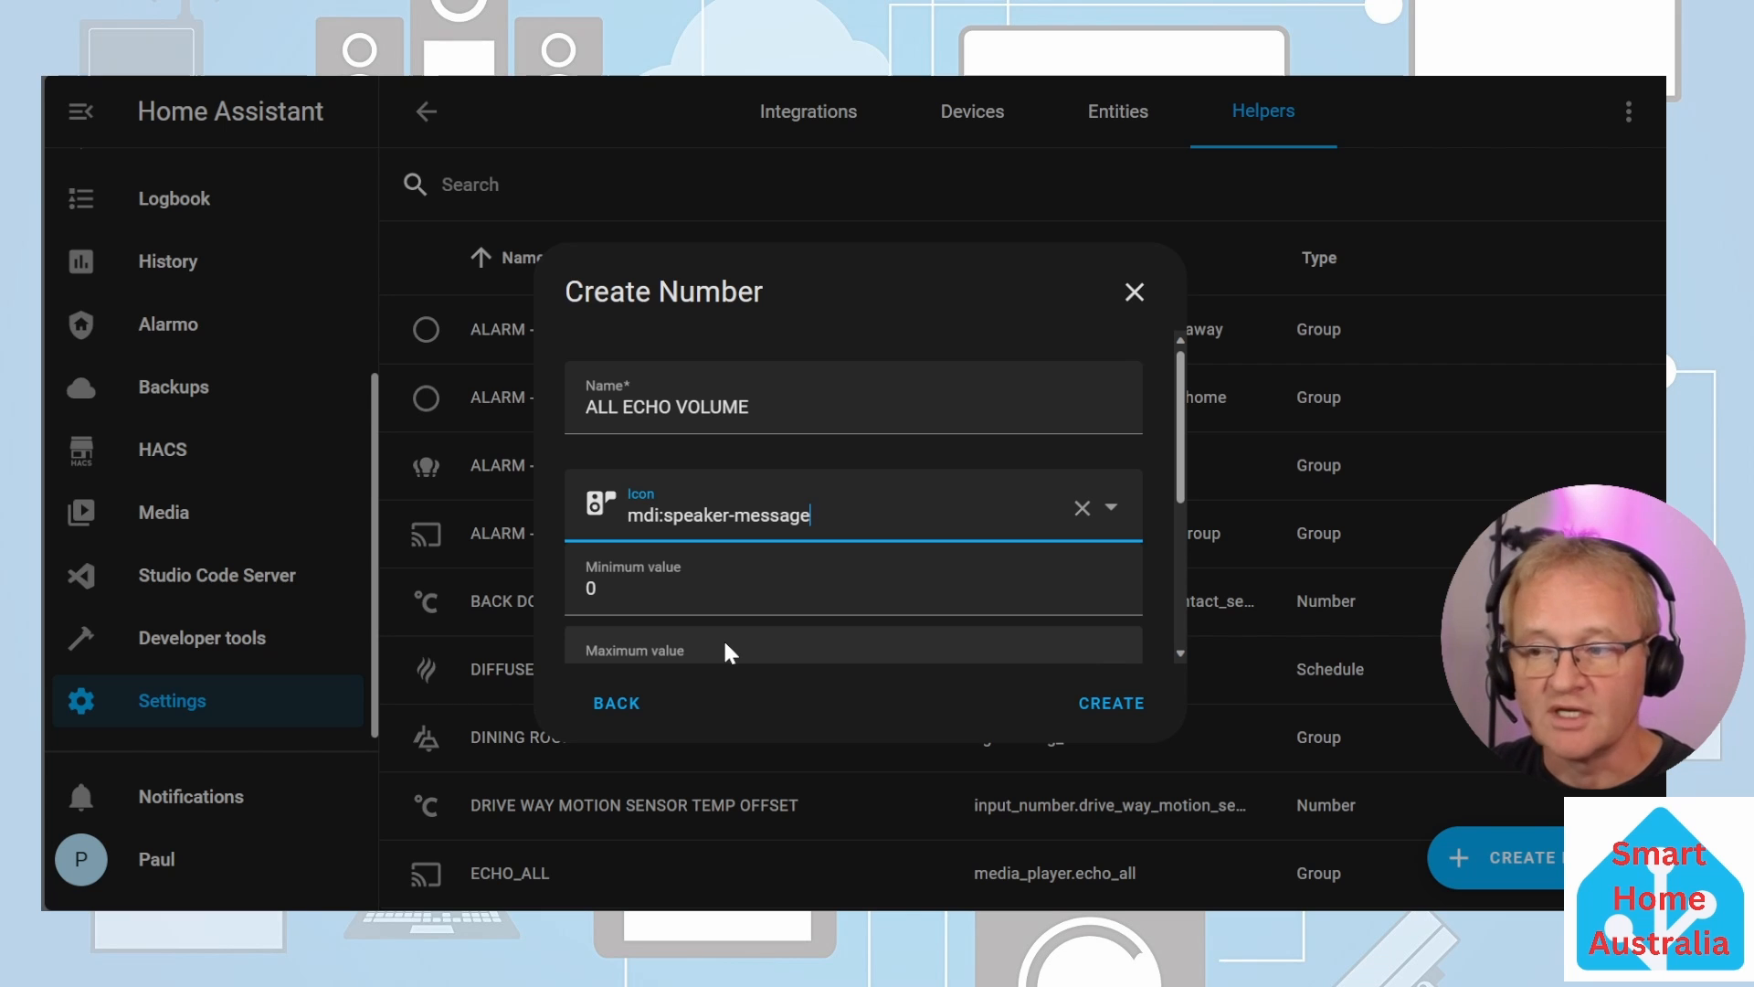
# Step: Set the Number helper's maximum value to 1 and its step size to 0.05
pyautogui.scroll(-1, 725, 644)
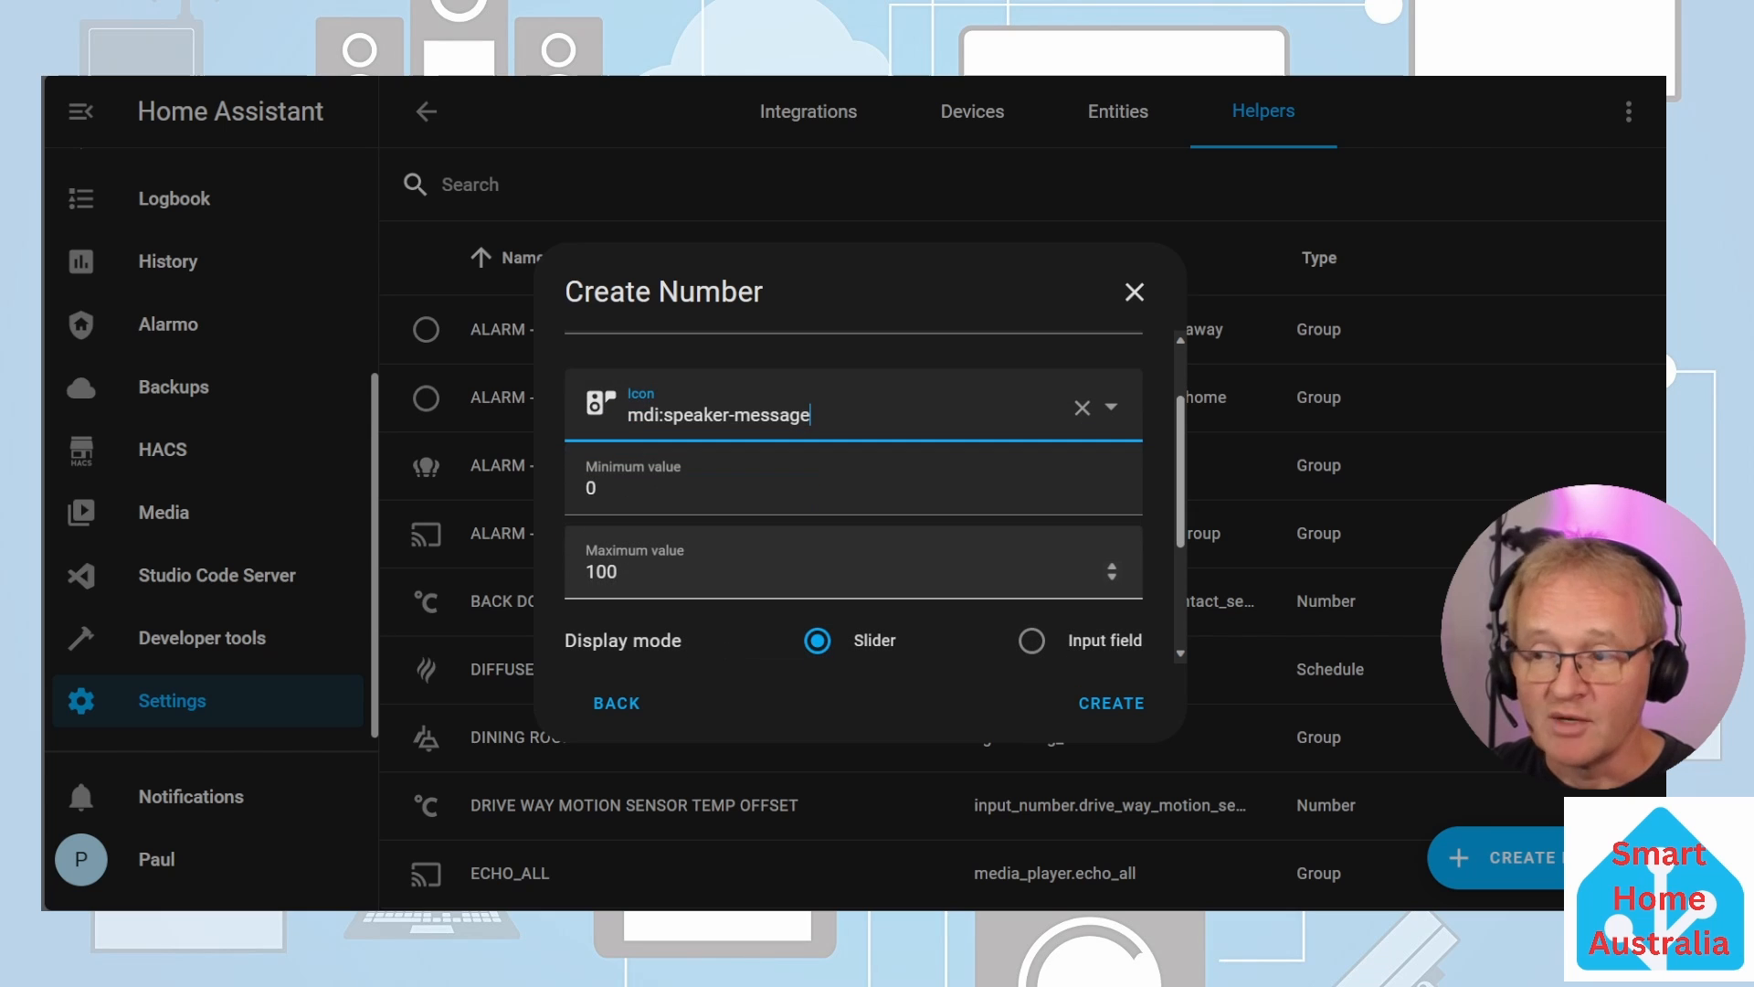
pyautogui.click(731, 573)
pyautogui.press('BackSpace')
pyautogui.press('BackSpace')
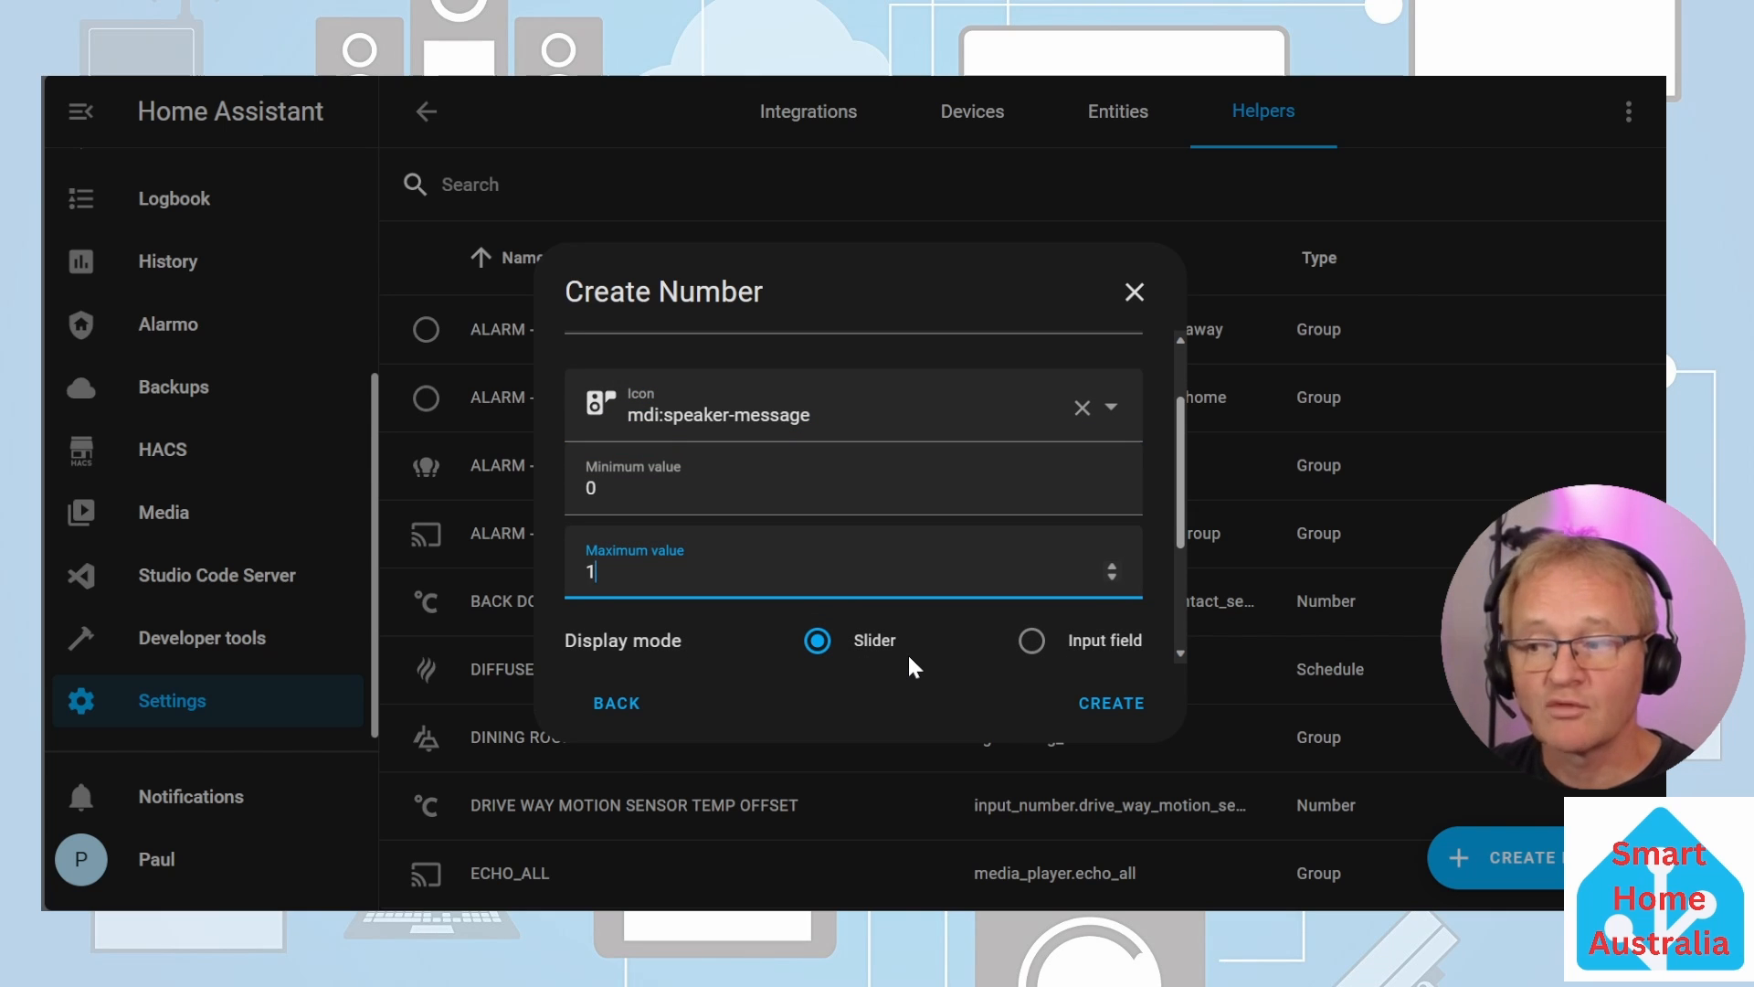
pyautogui.scroll(-1, 908, 652)
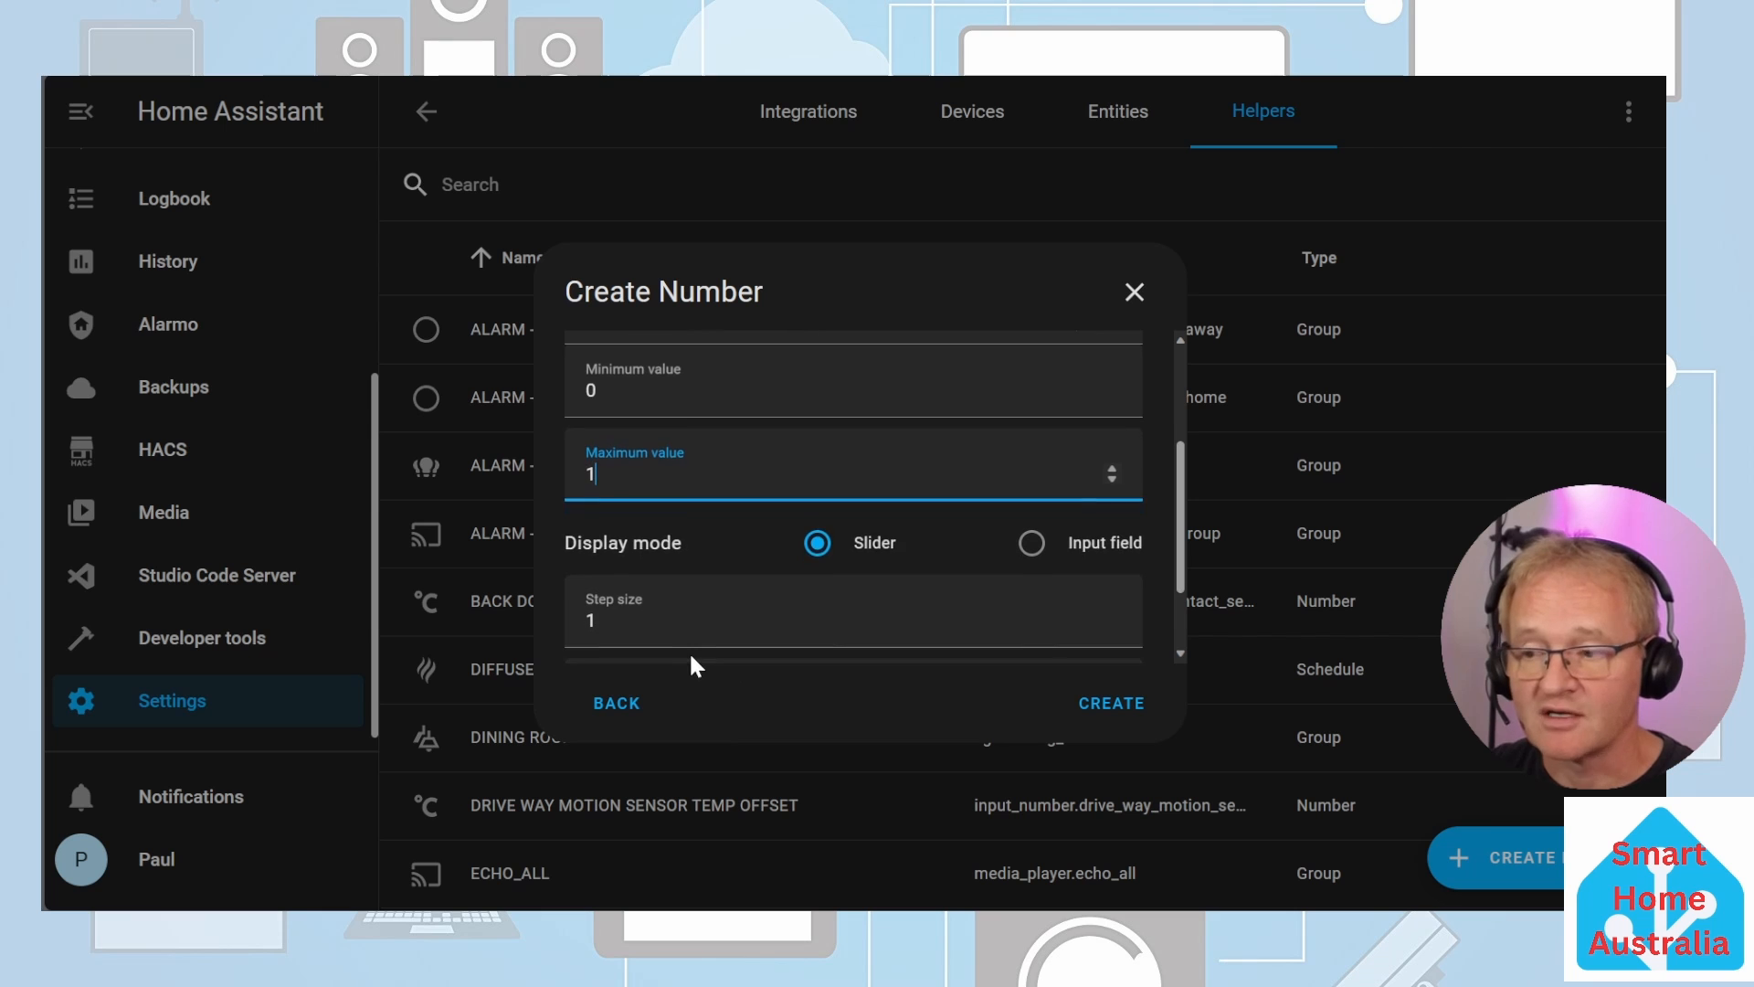
pyautogui.click(676, 594)
pyautogui.press('BackSpace')
pyautogui.write('0.05')
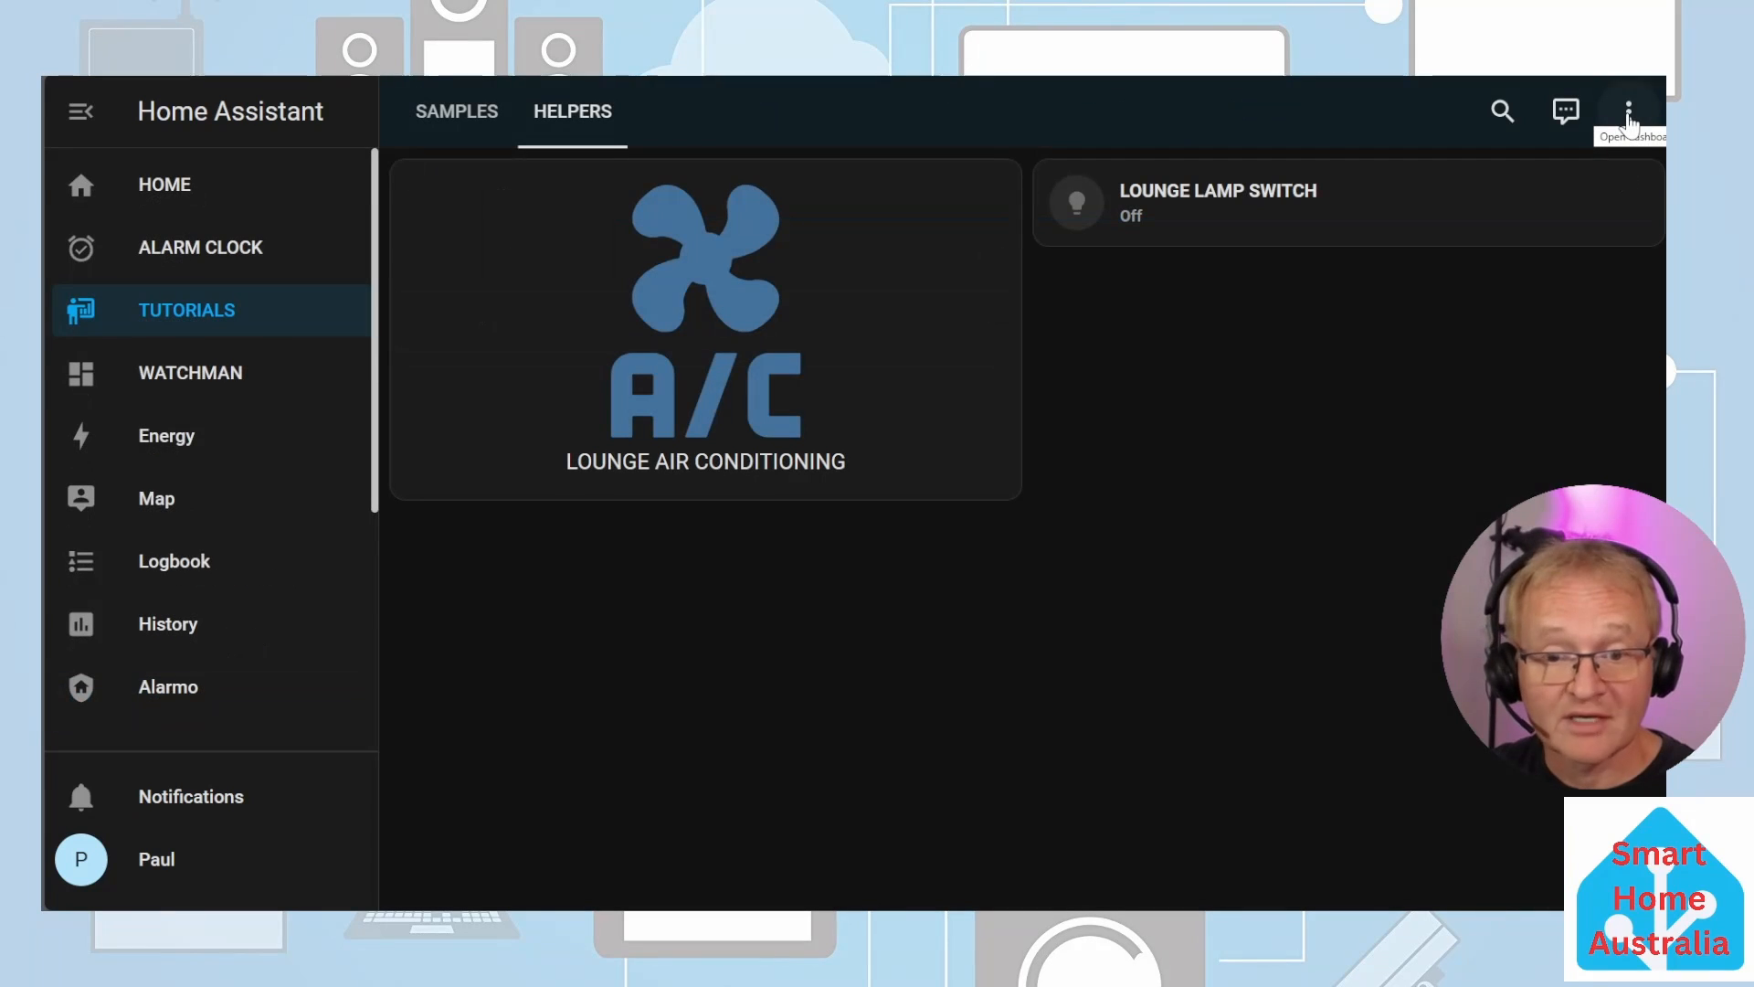
# Step: Edit the Tutorials dashboard and add a Mushroom Number Card to the HELPERS view
pyautogui.click(1628, 111)
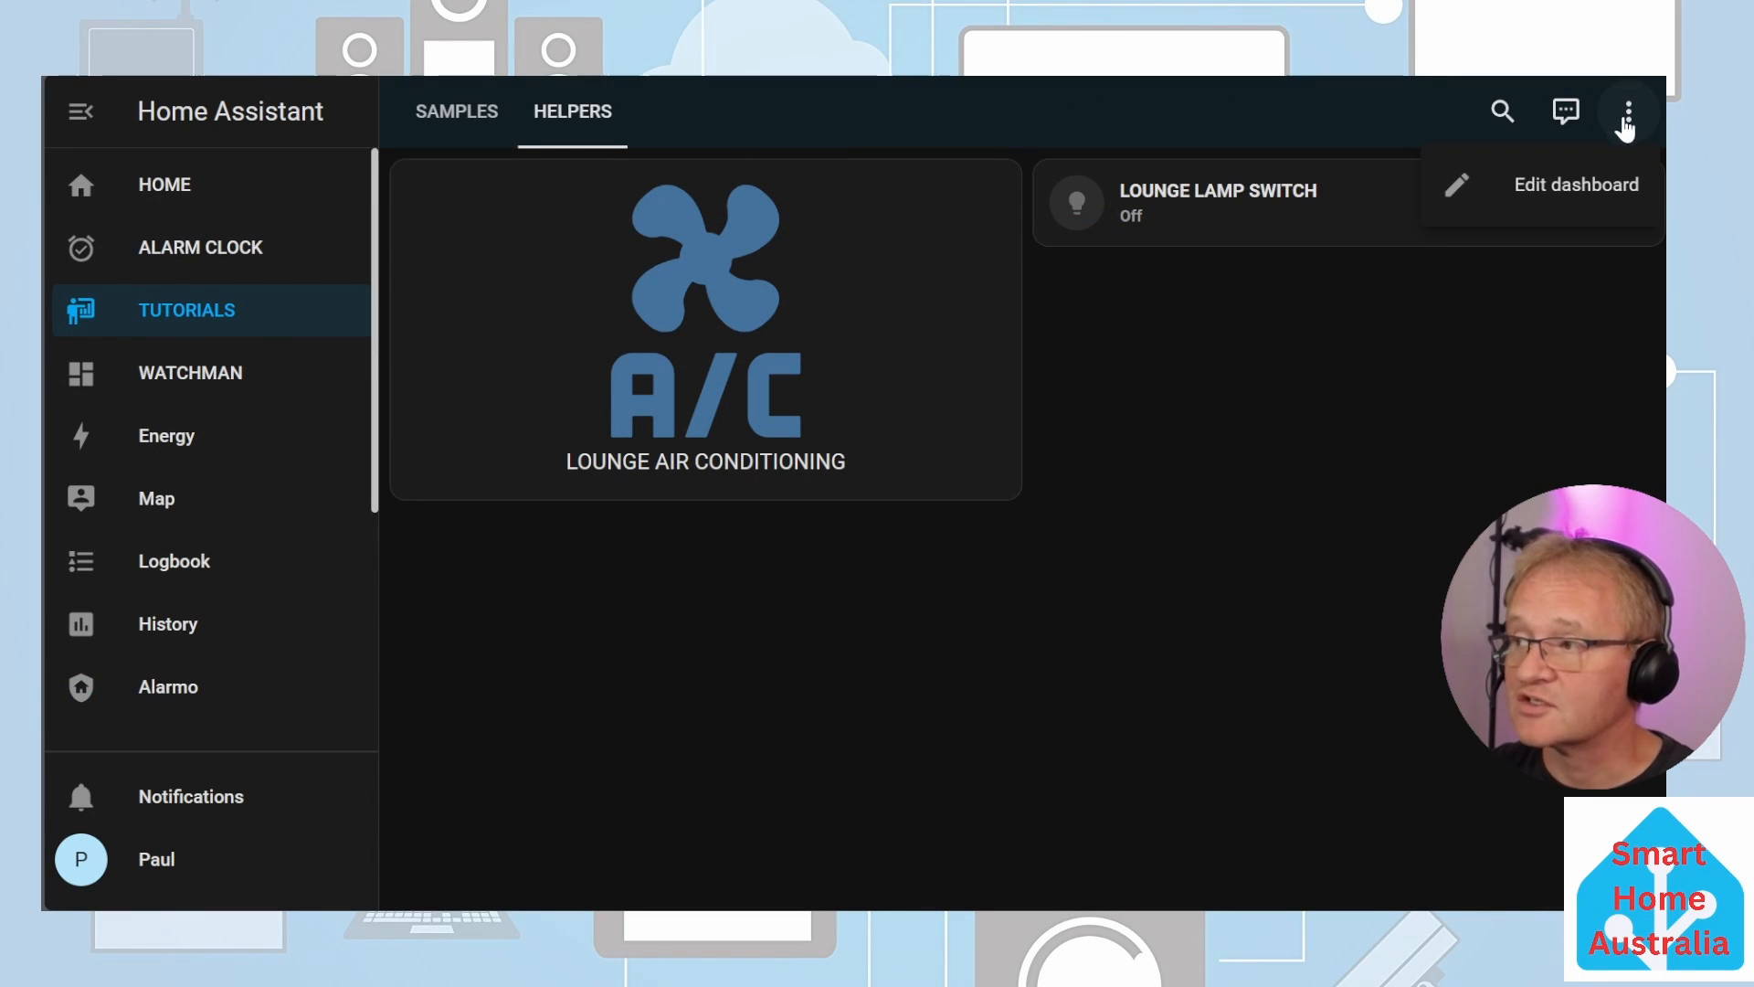
pyautogui.click(1565, 188)
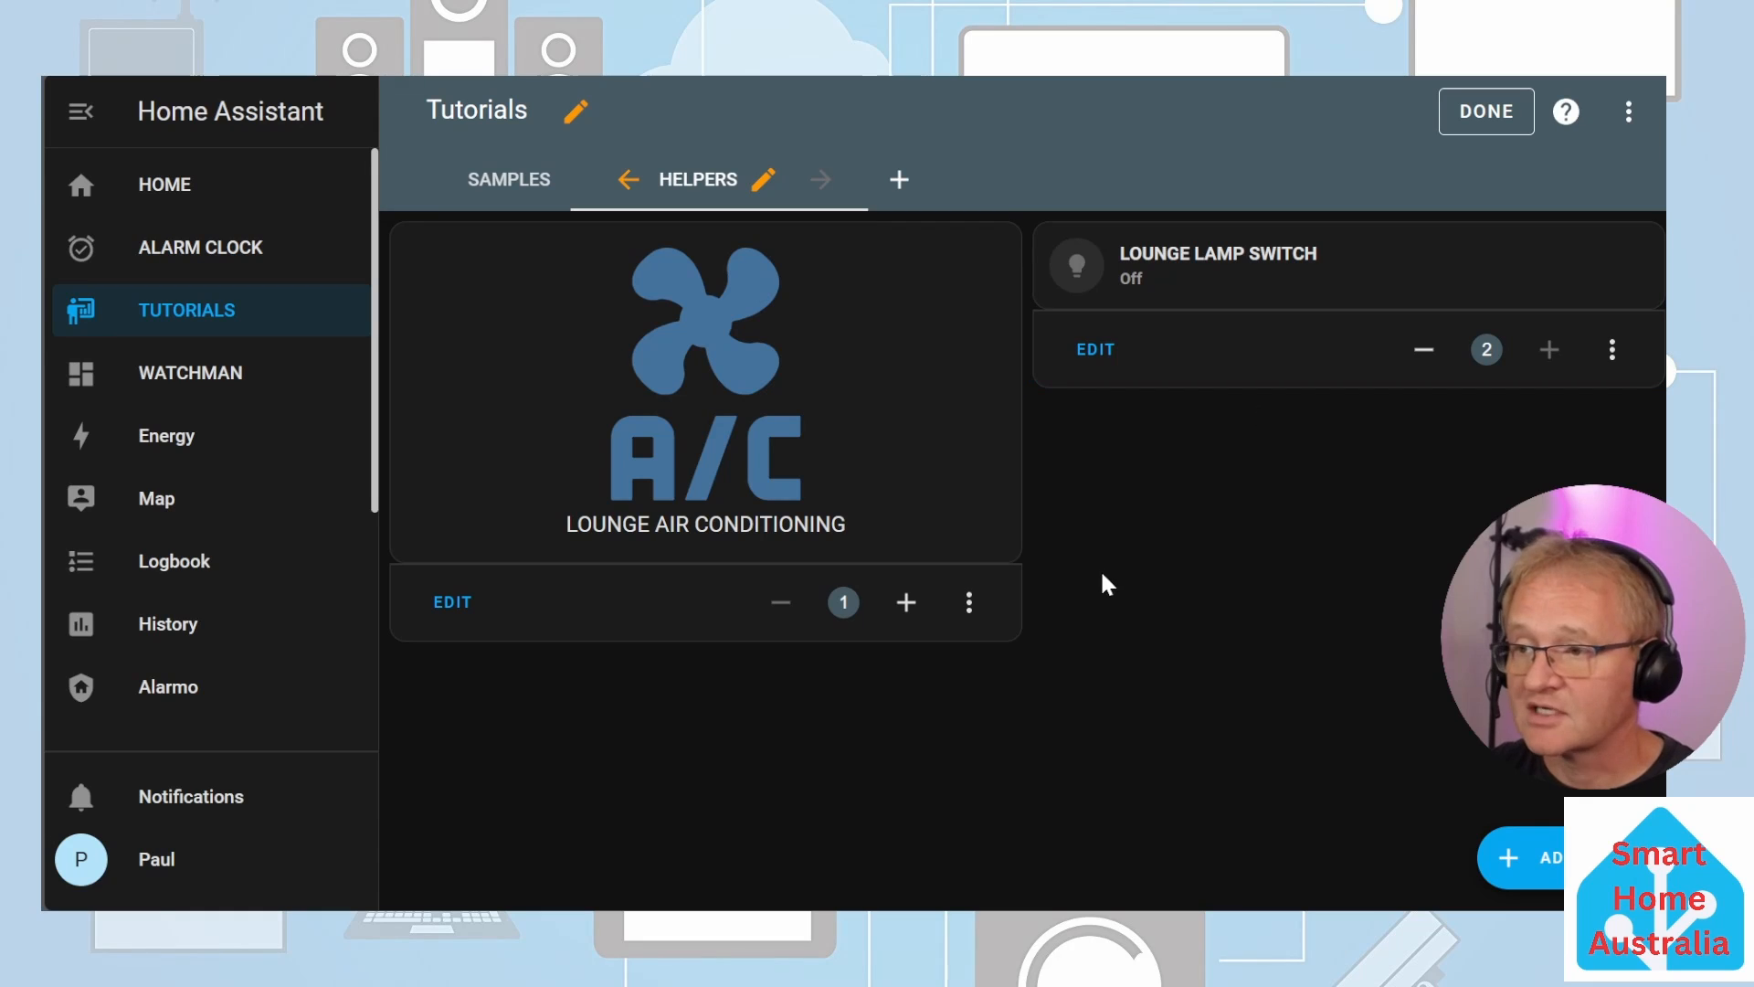
pyautogui.click(1553, 859)
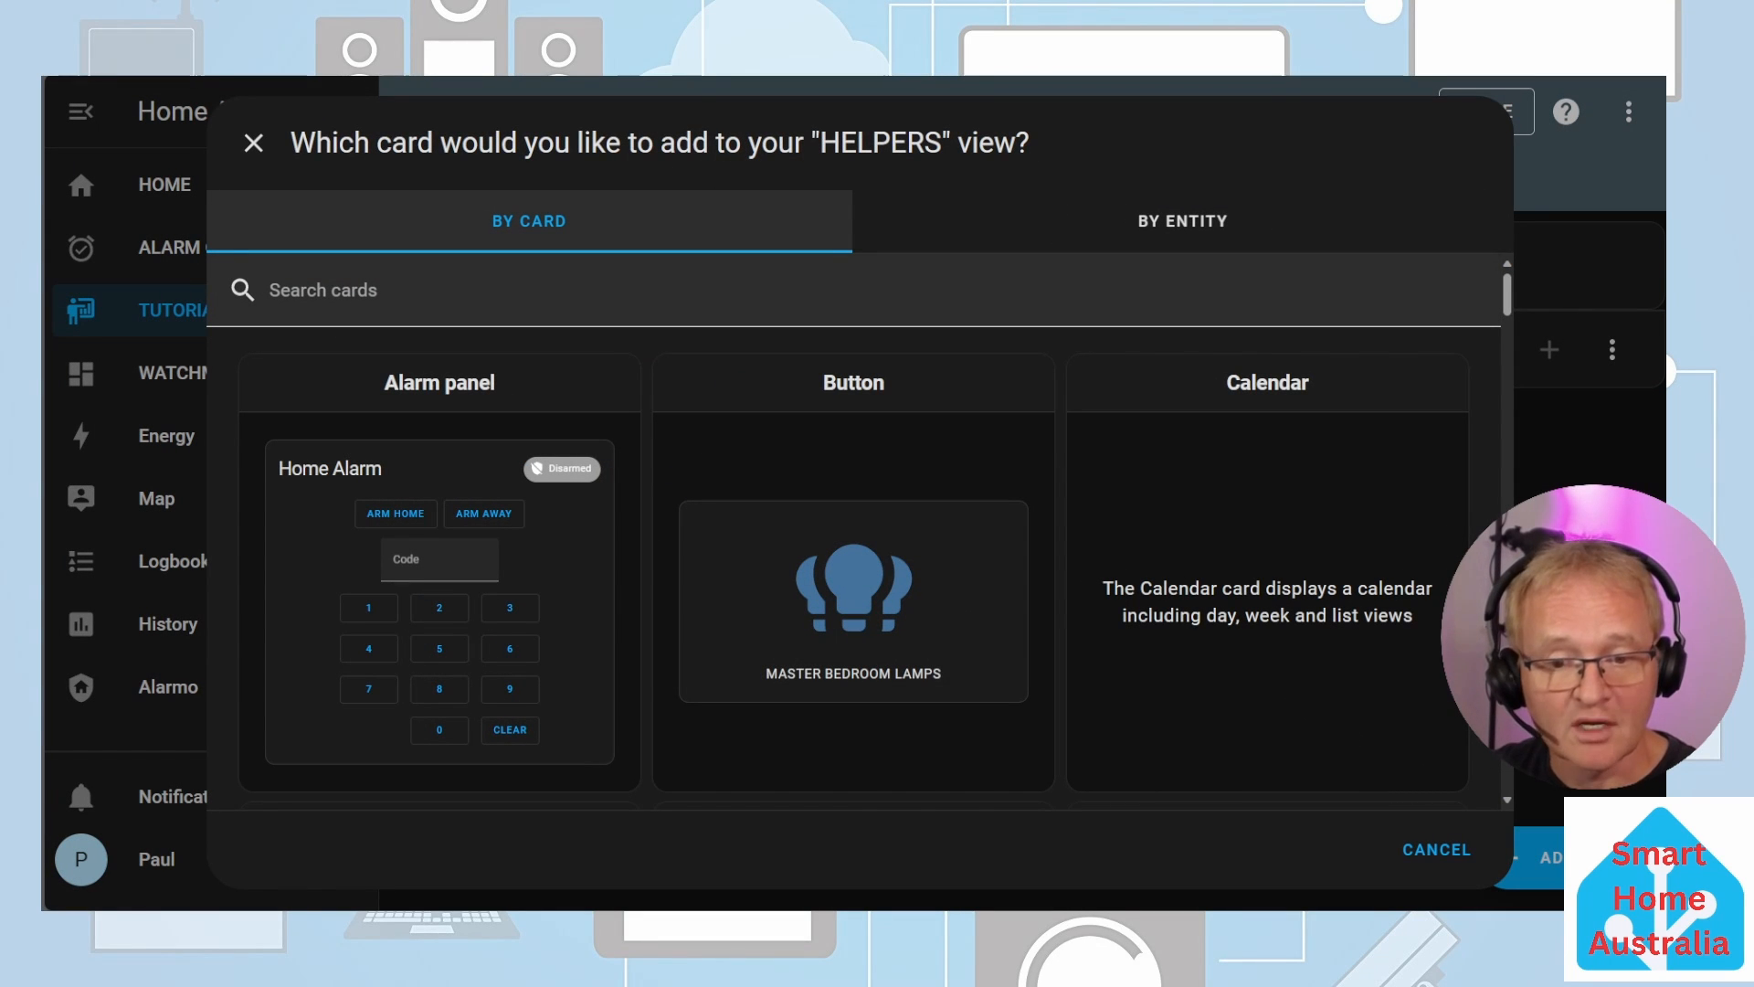
pyautogui.write('mushroom number')
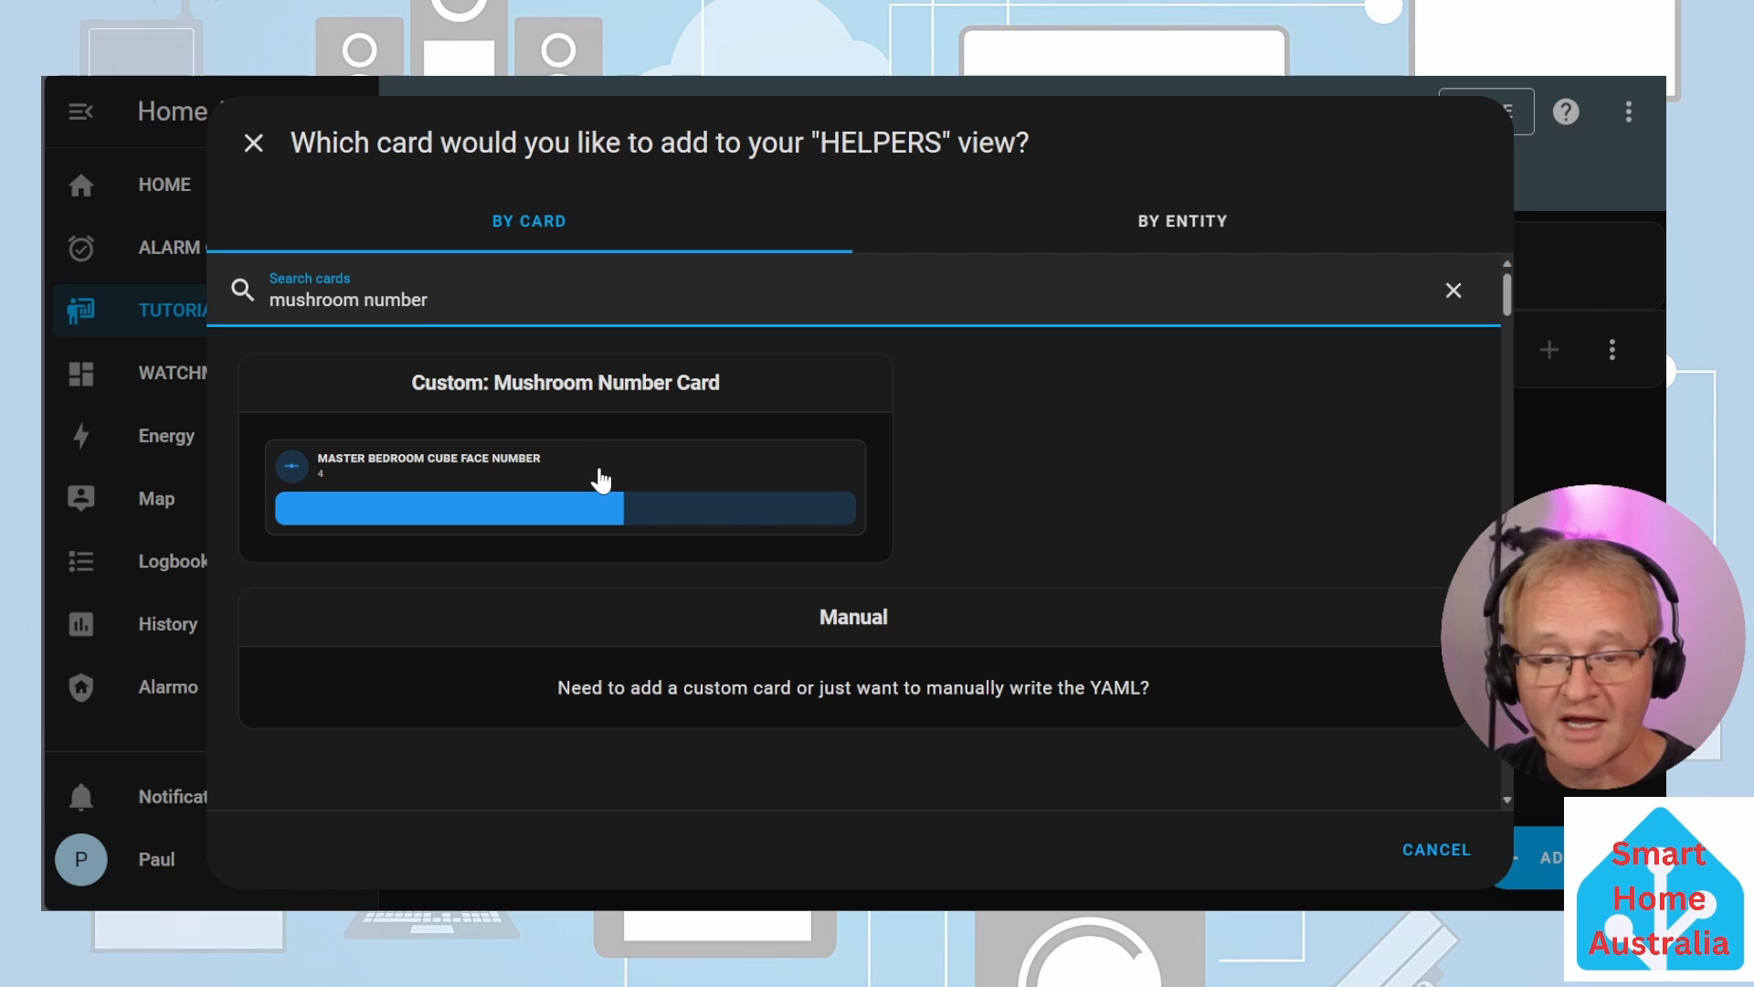
pyautogui.click(600, 482)
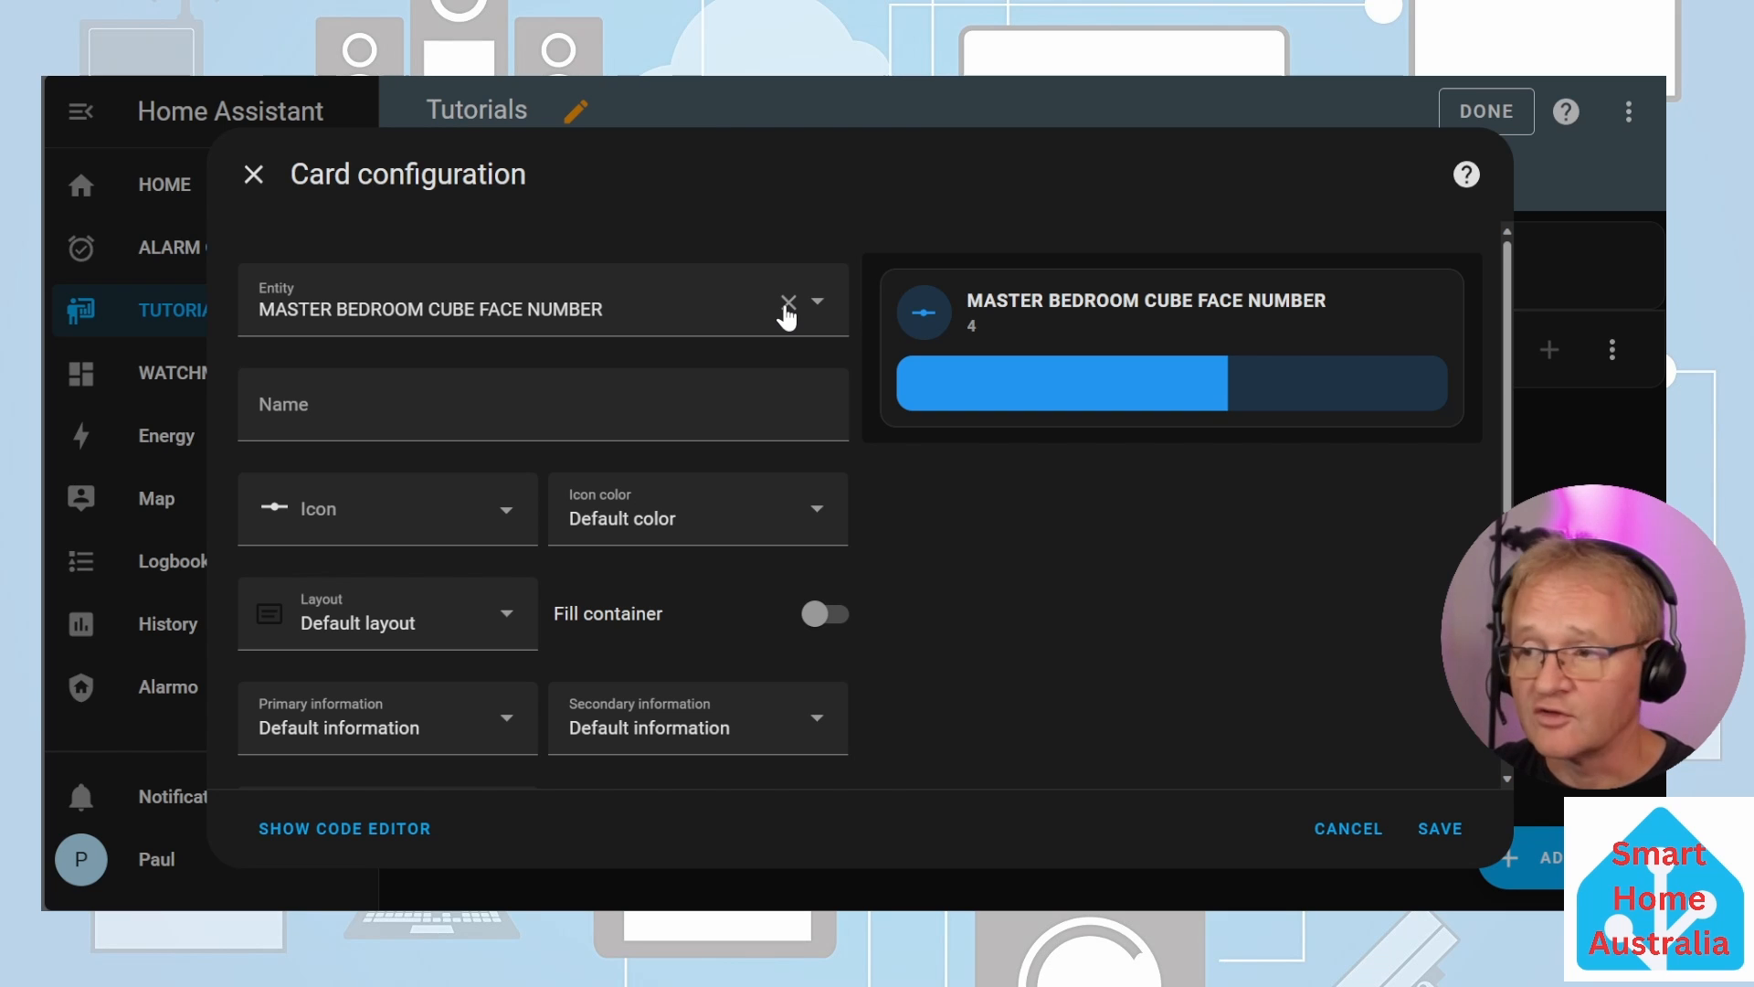
# Step: Set the card's entity to ALL ECHO VOLUME and delete the empty display_mode line from its YAML
pyautogui.click(787, 313)
pyautogui.write('All echo')
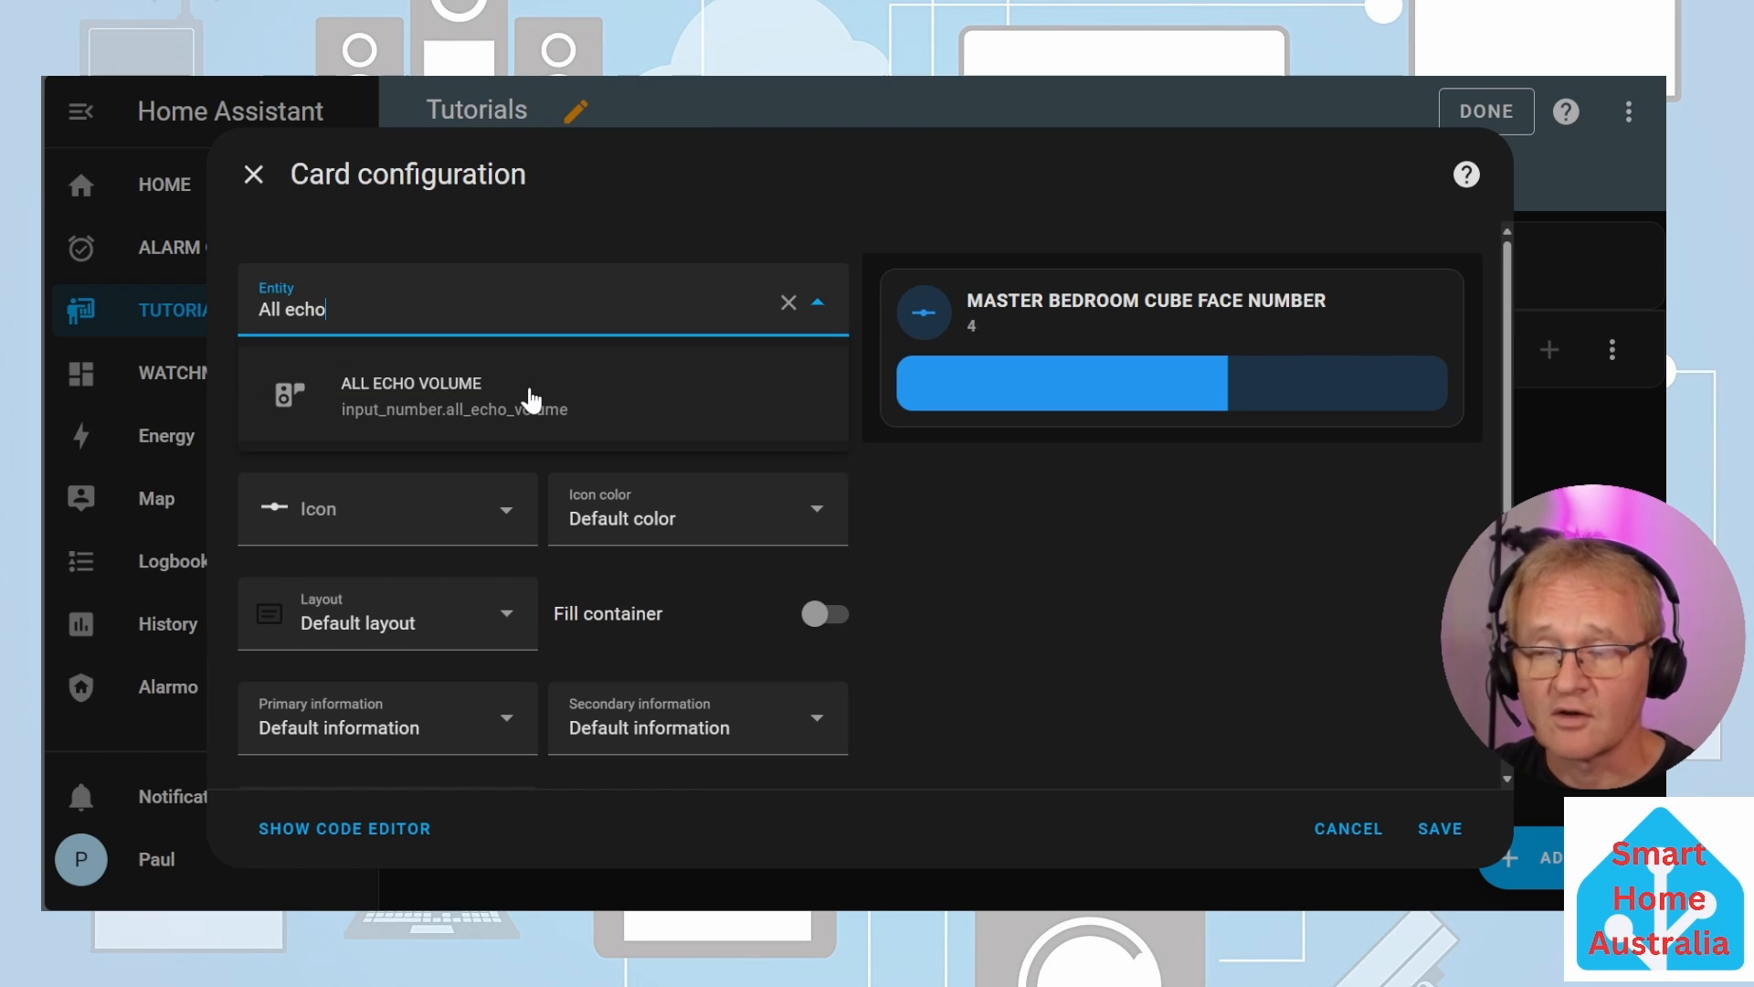
pyautogui.click(530, 397)
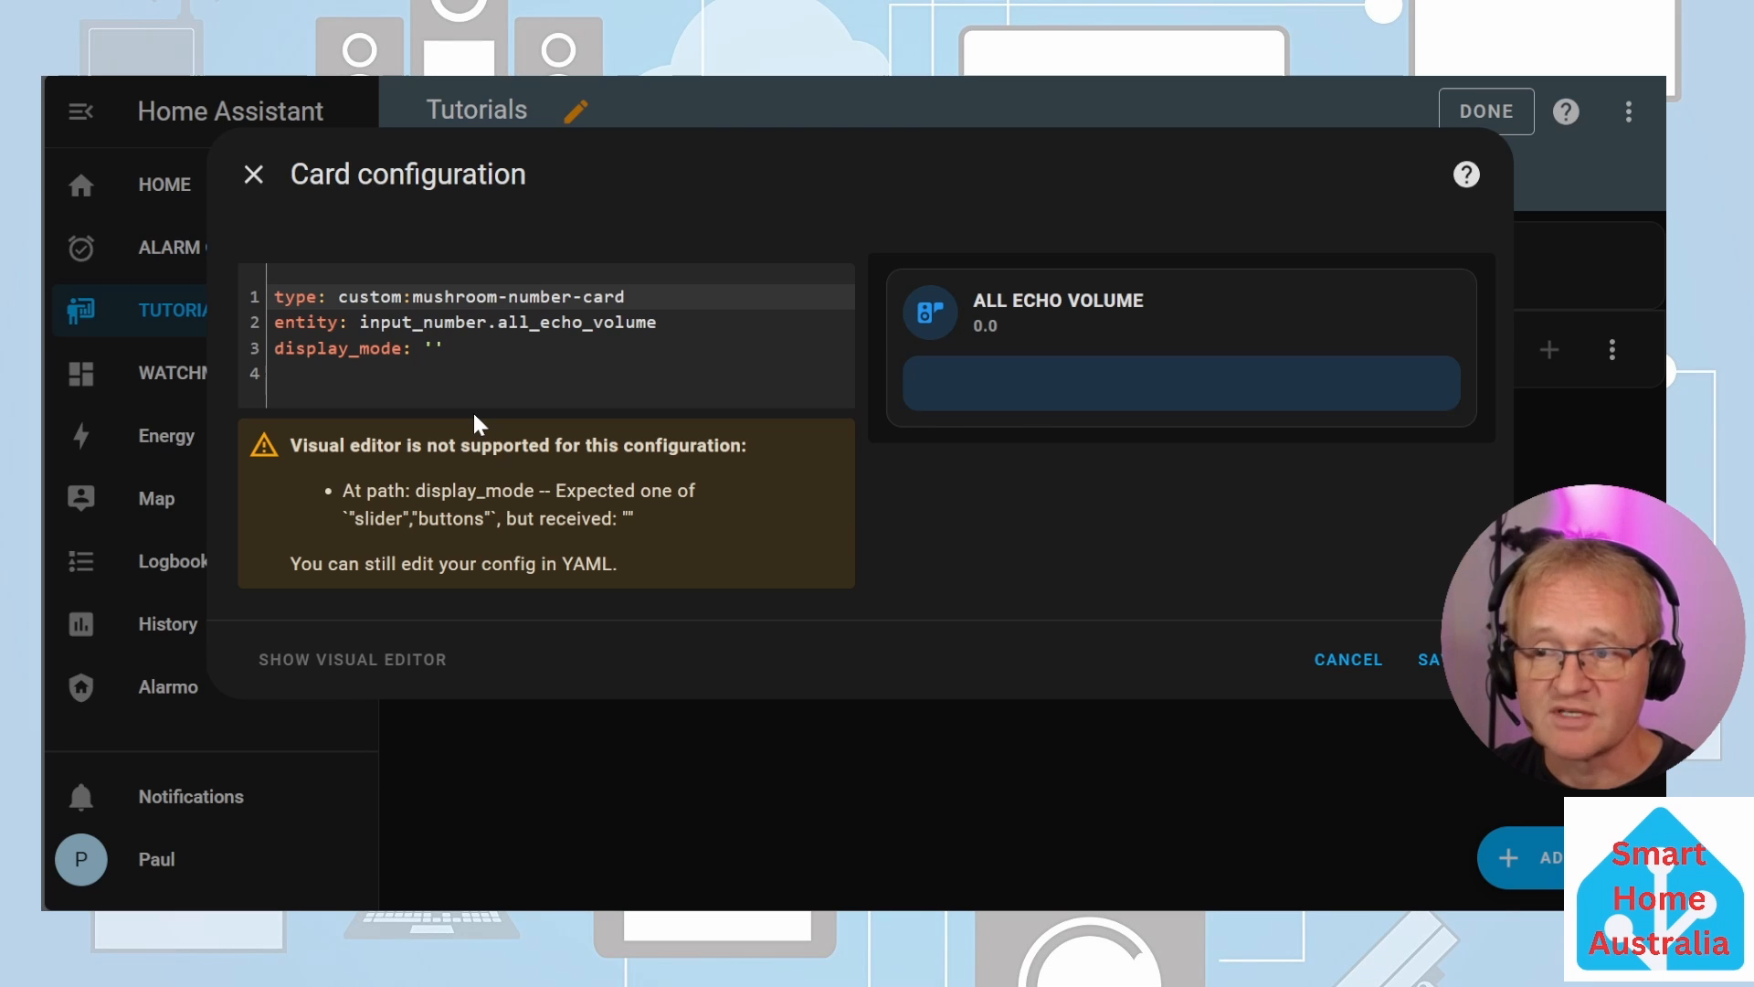
pyautogui.moveTo(453, 349); pyautogui.dragTo(275, 349)
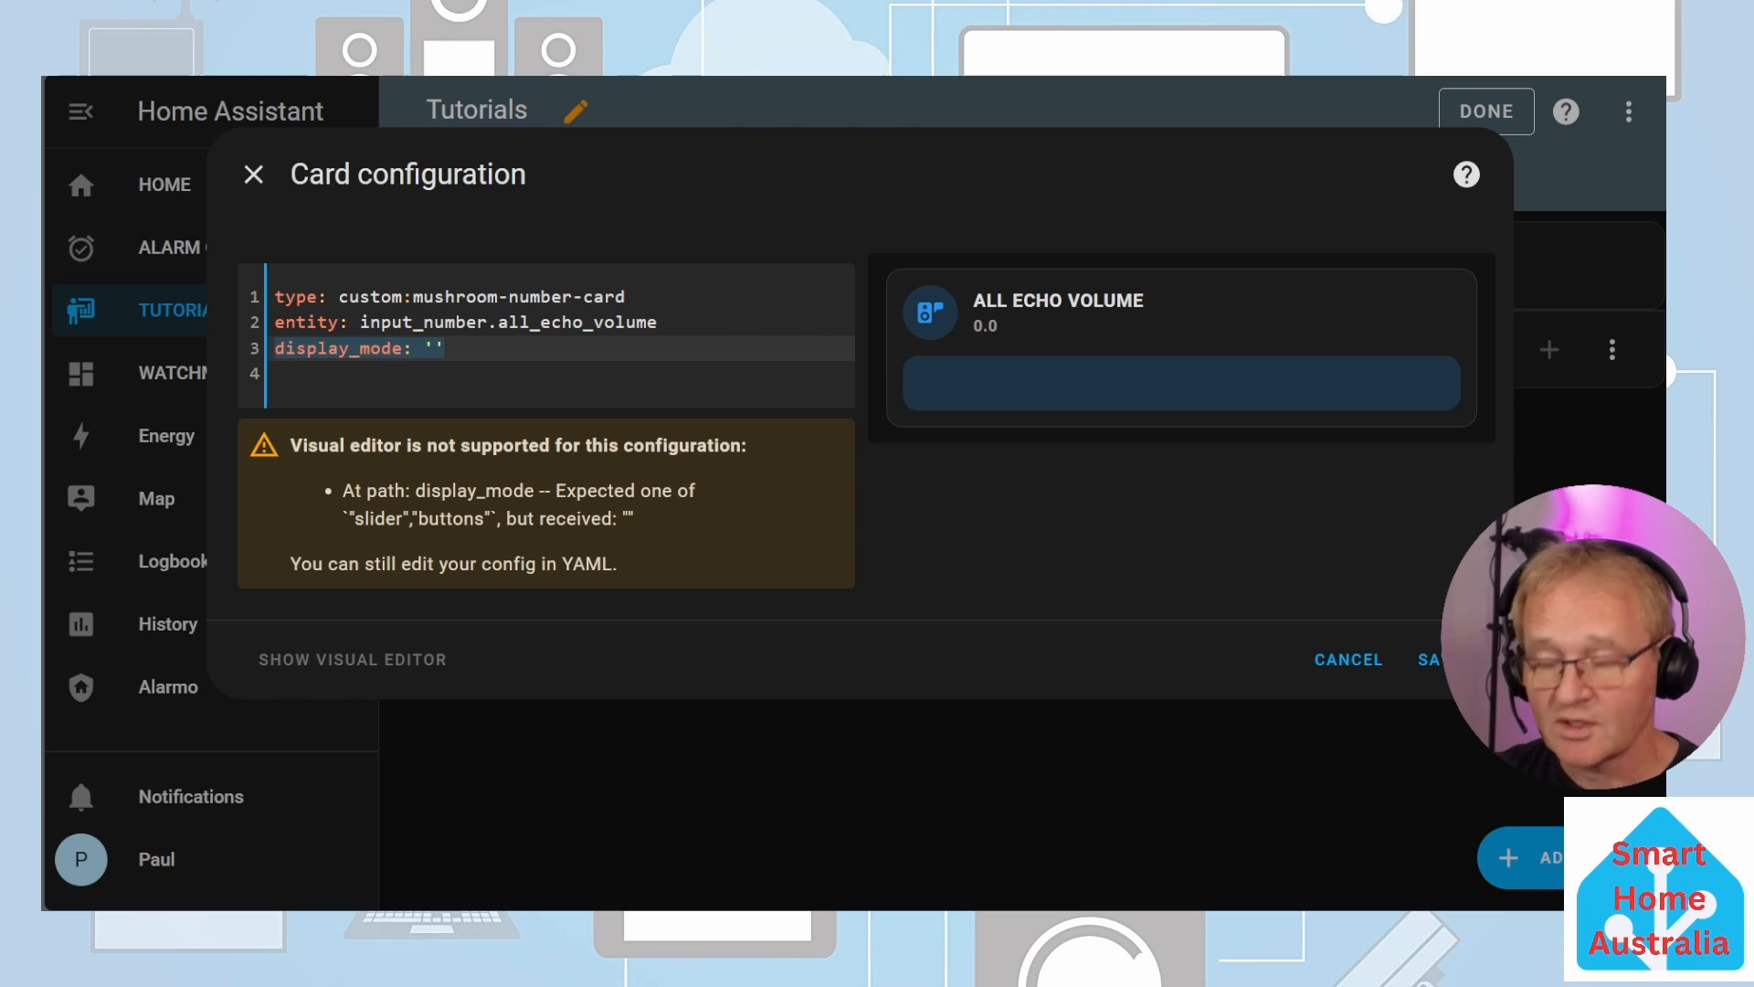
pyautogui.press('BackSpace')
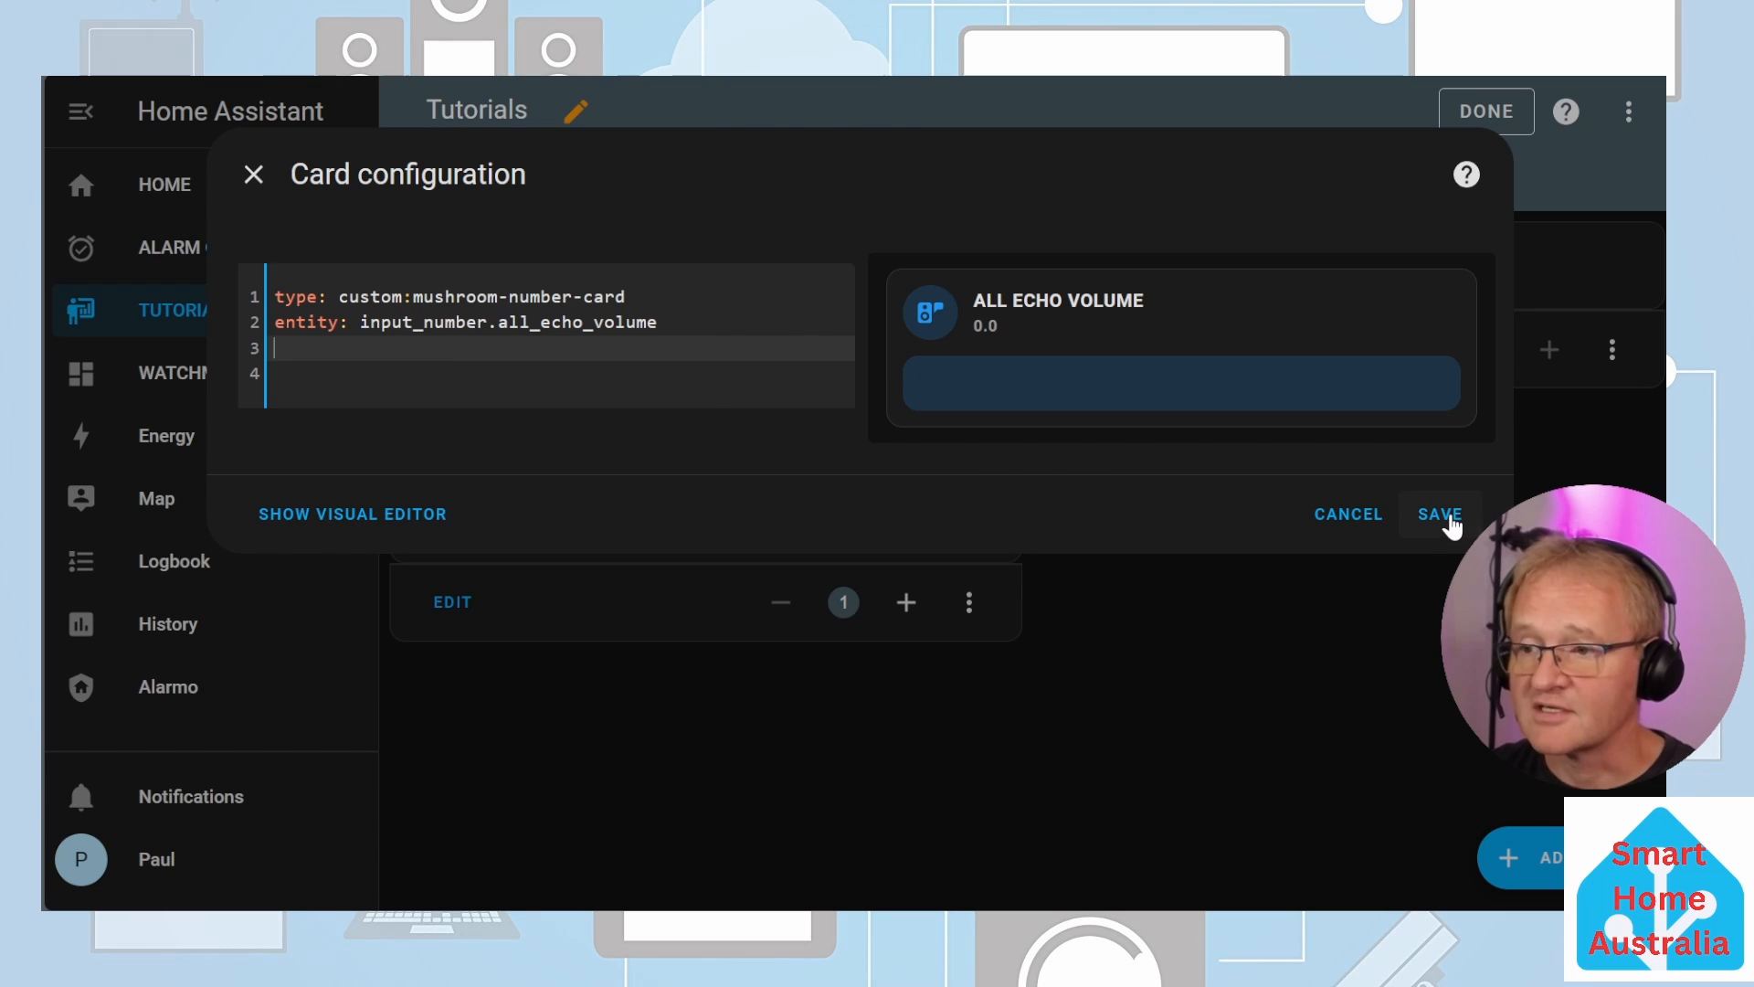
# Step: Save the ALL ECHO VOLUME number card and finish editing the Tutorials dashboard
pyautogui.click(1448, 516)
pyautogui.click(1466, 117)
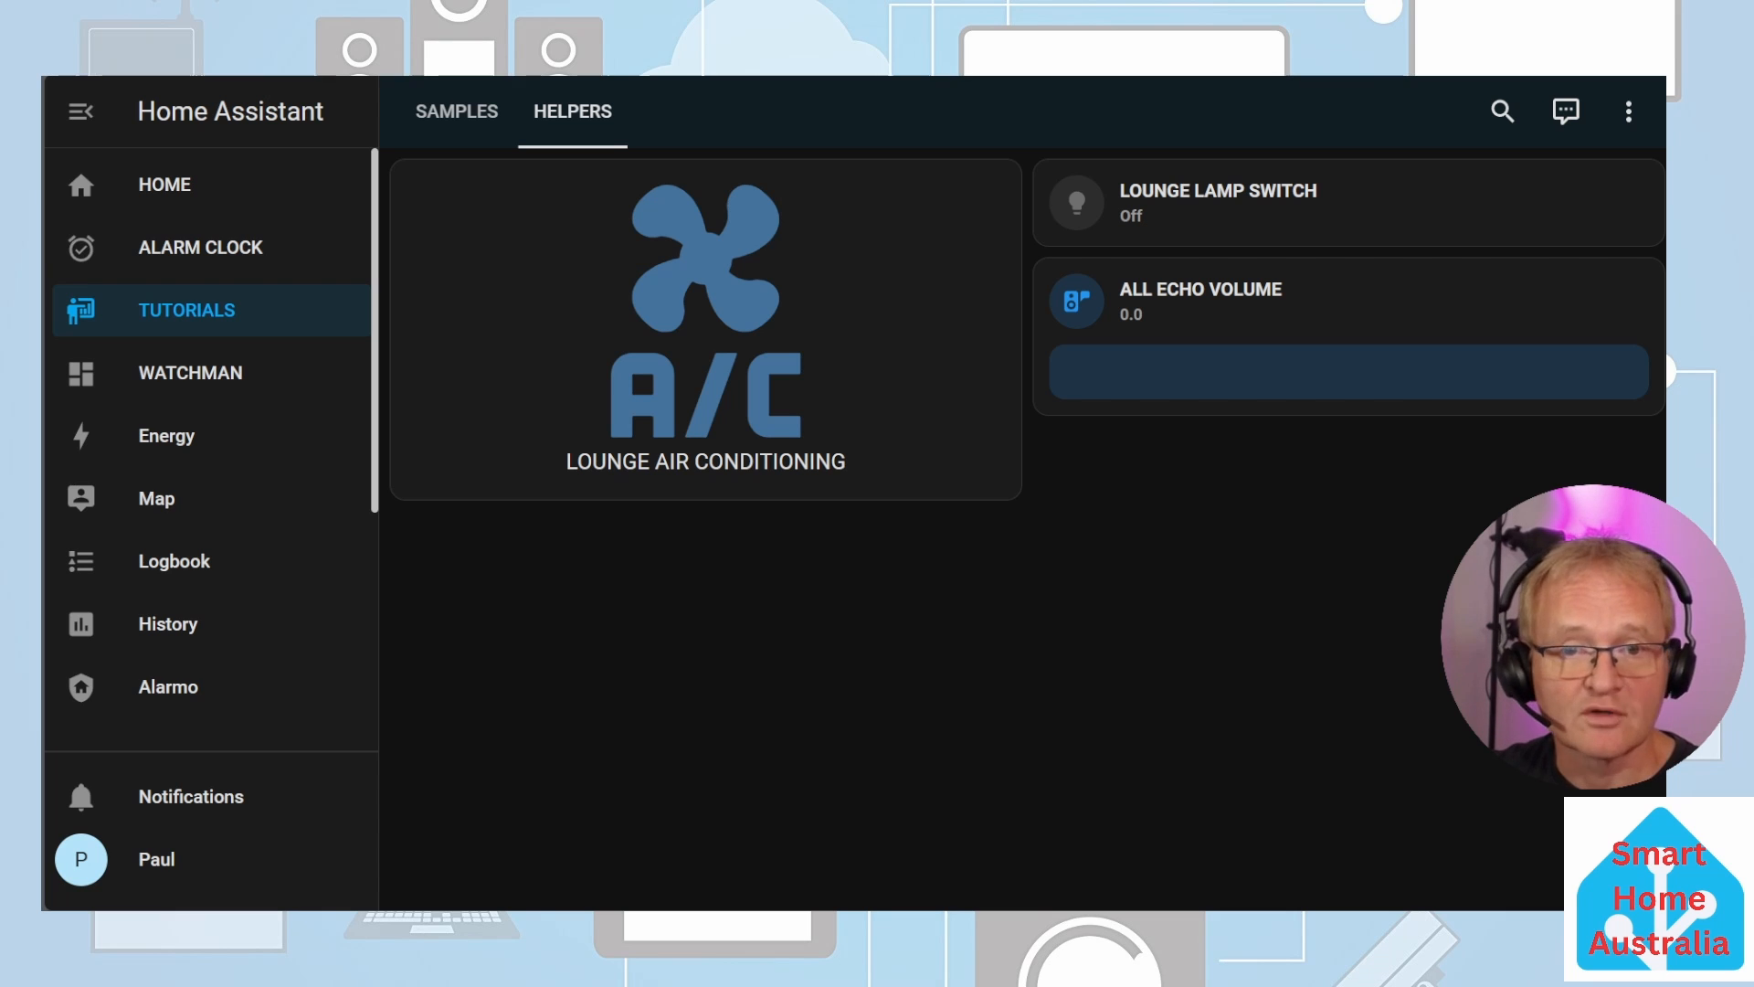
# Step: Start a new empty automation from scratch in the Automations & scenes settings
pyautogui.scroll(-4, 243, 630)
pyautogui.click(210, 704)
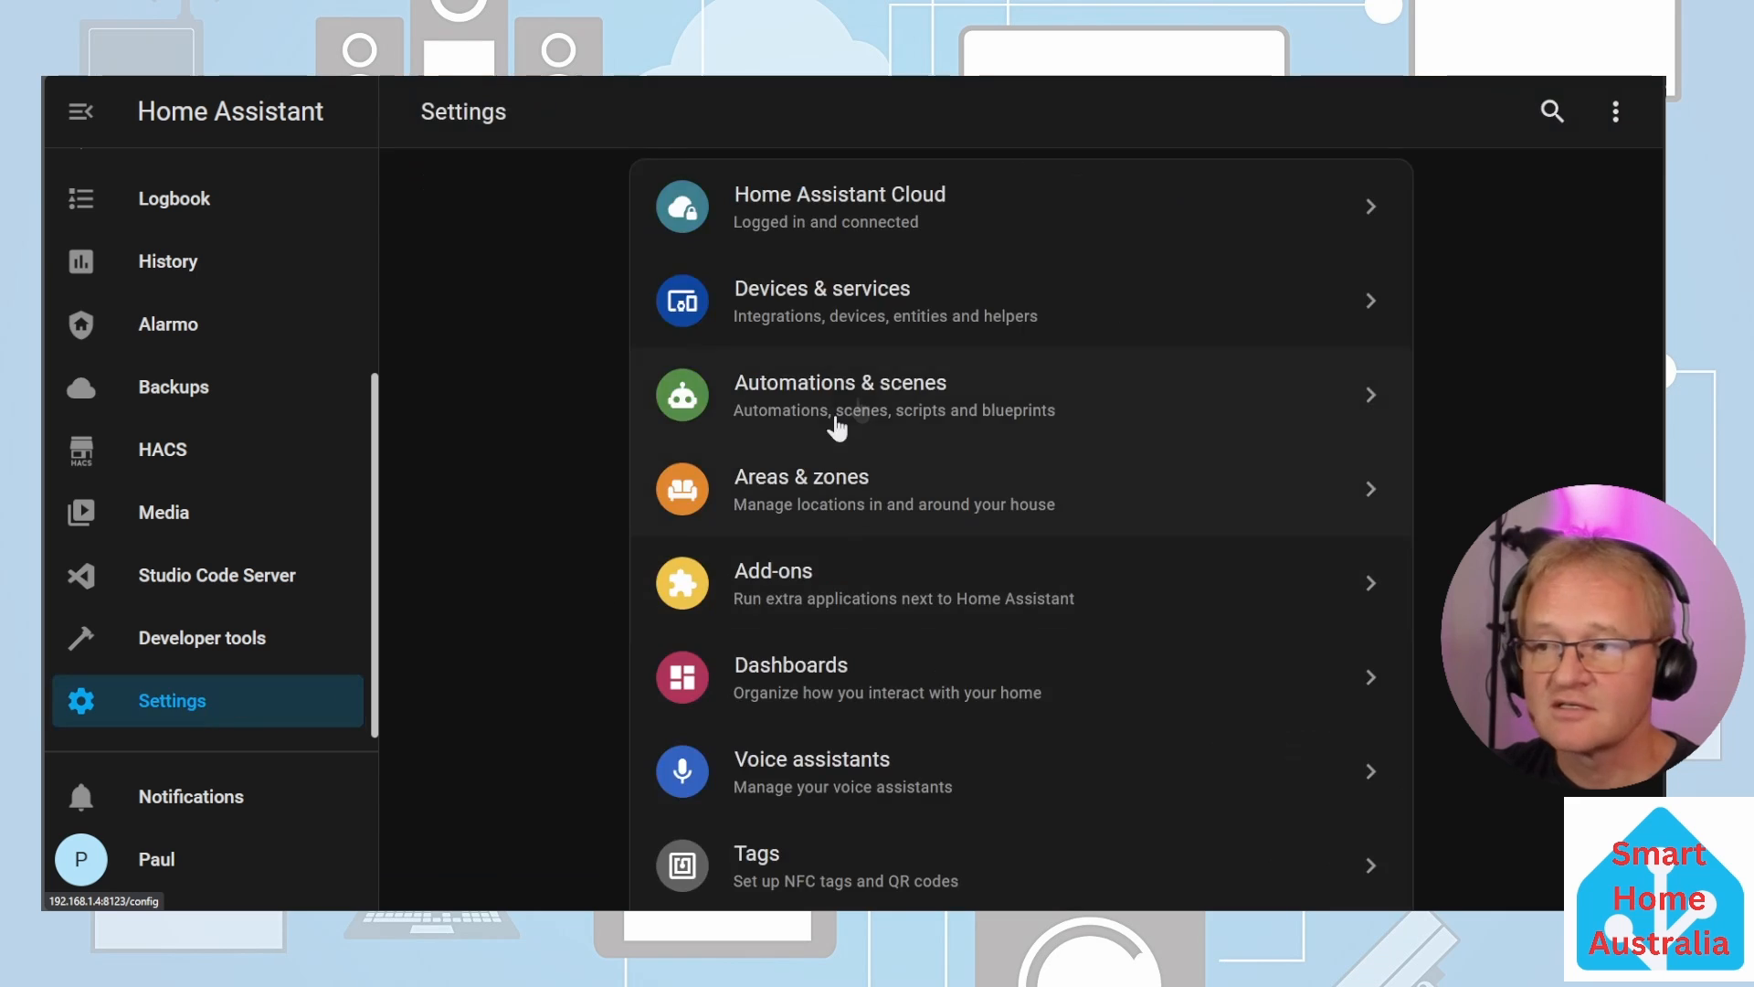
pyautogui.click(857, 392)
pyautogui.click(1512, 866)
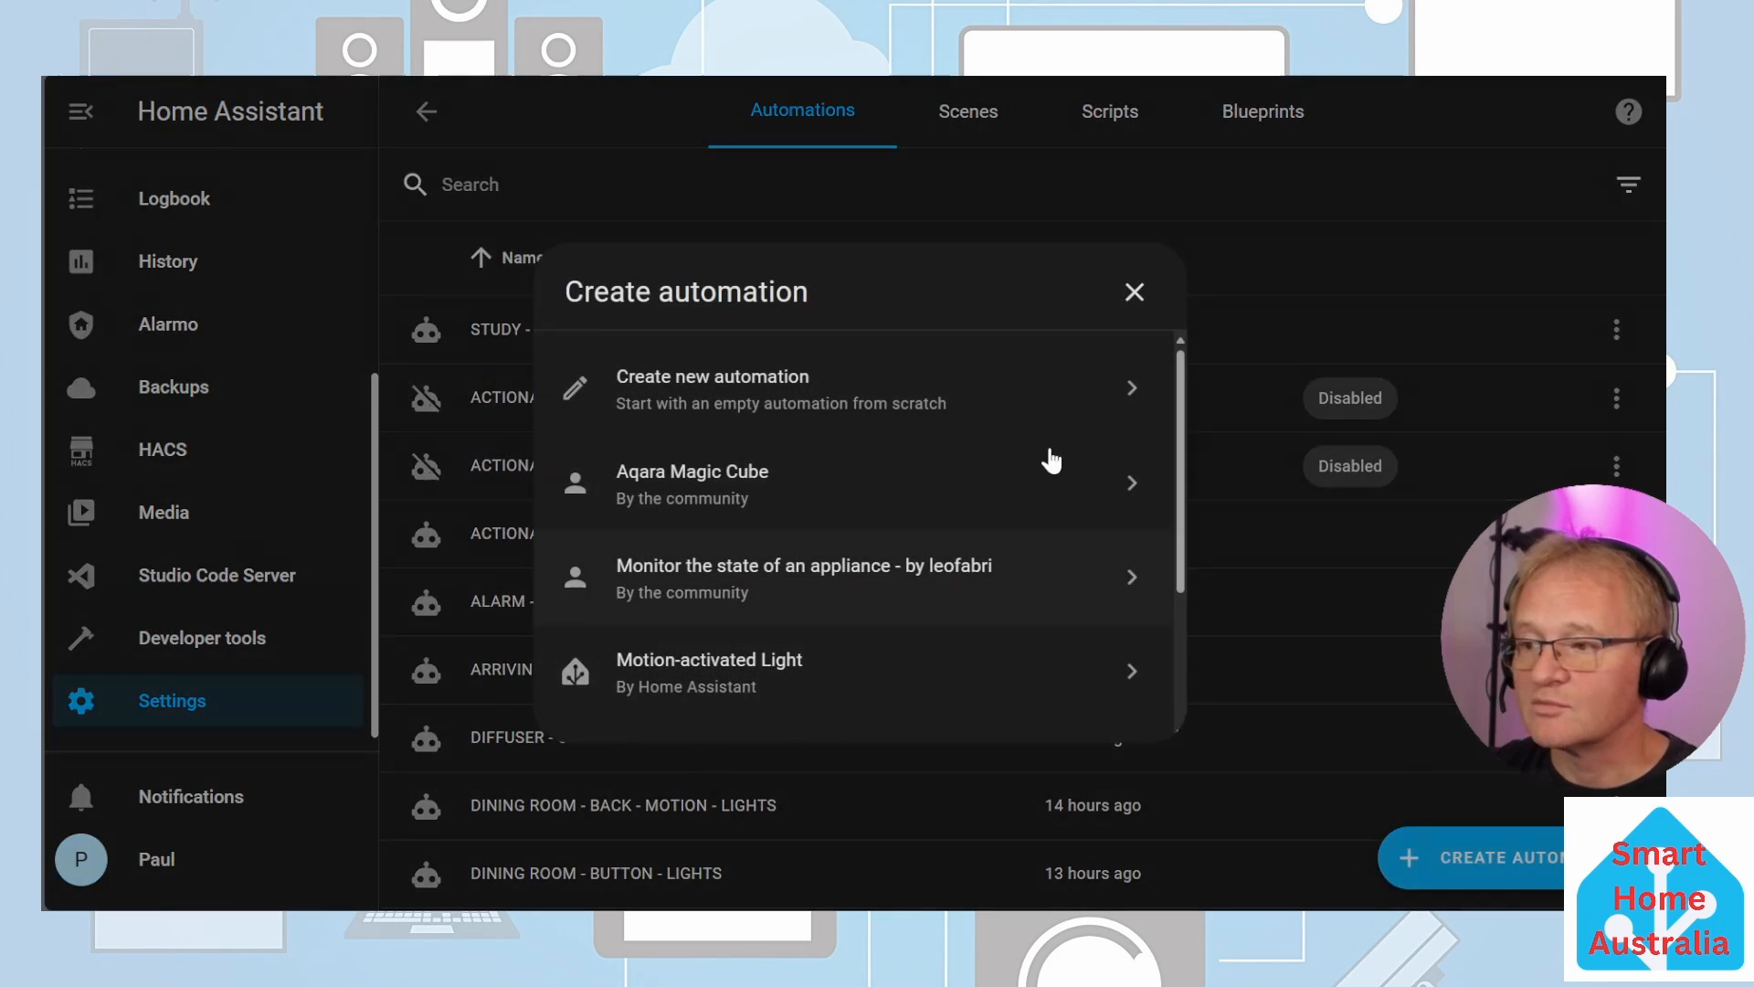
pyautogui.click(978, 395)
# Step: Add a State trigger to the automation with ALL ECHO VOLUME as its entity
pyautogui.click(521, 270)
pyautogui.scroll(-5, 607, 513)
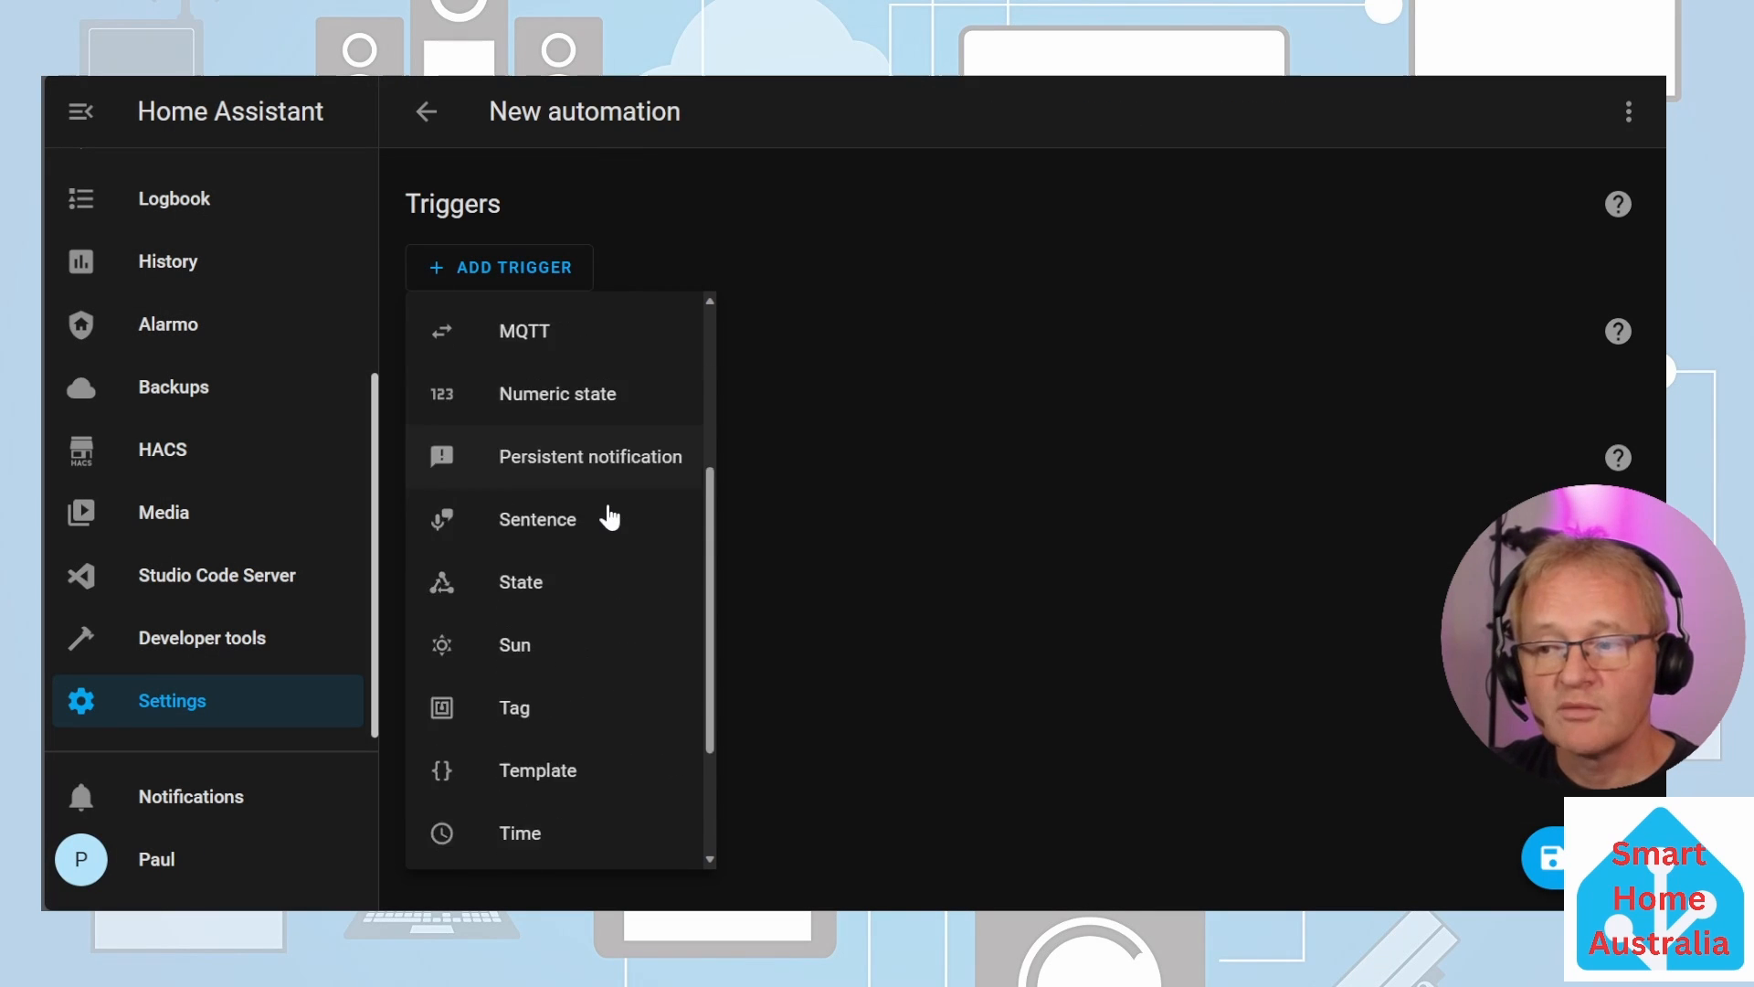
pyautogui.click(520, 464)
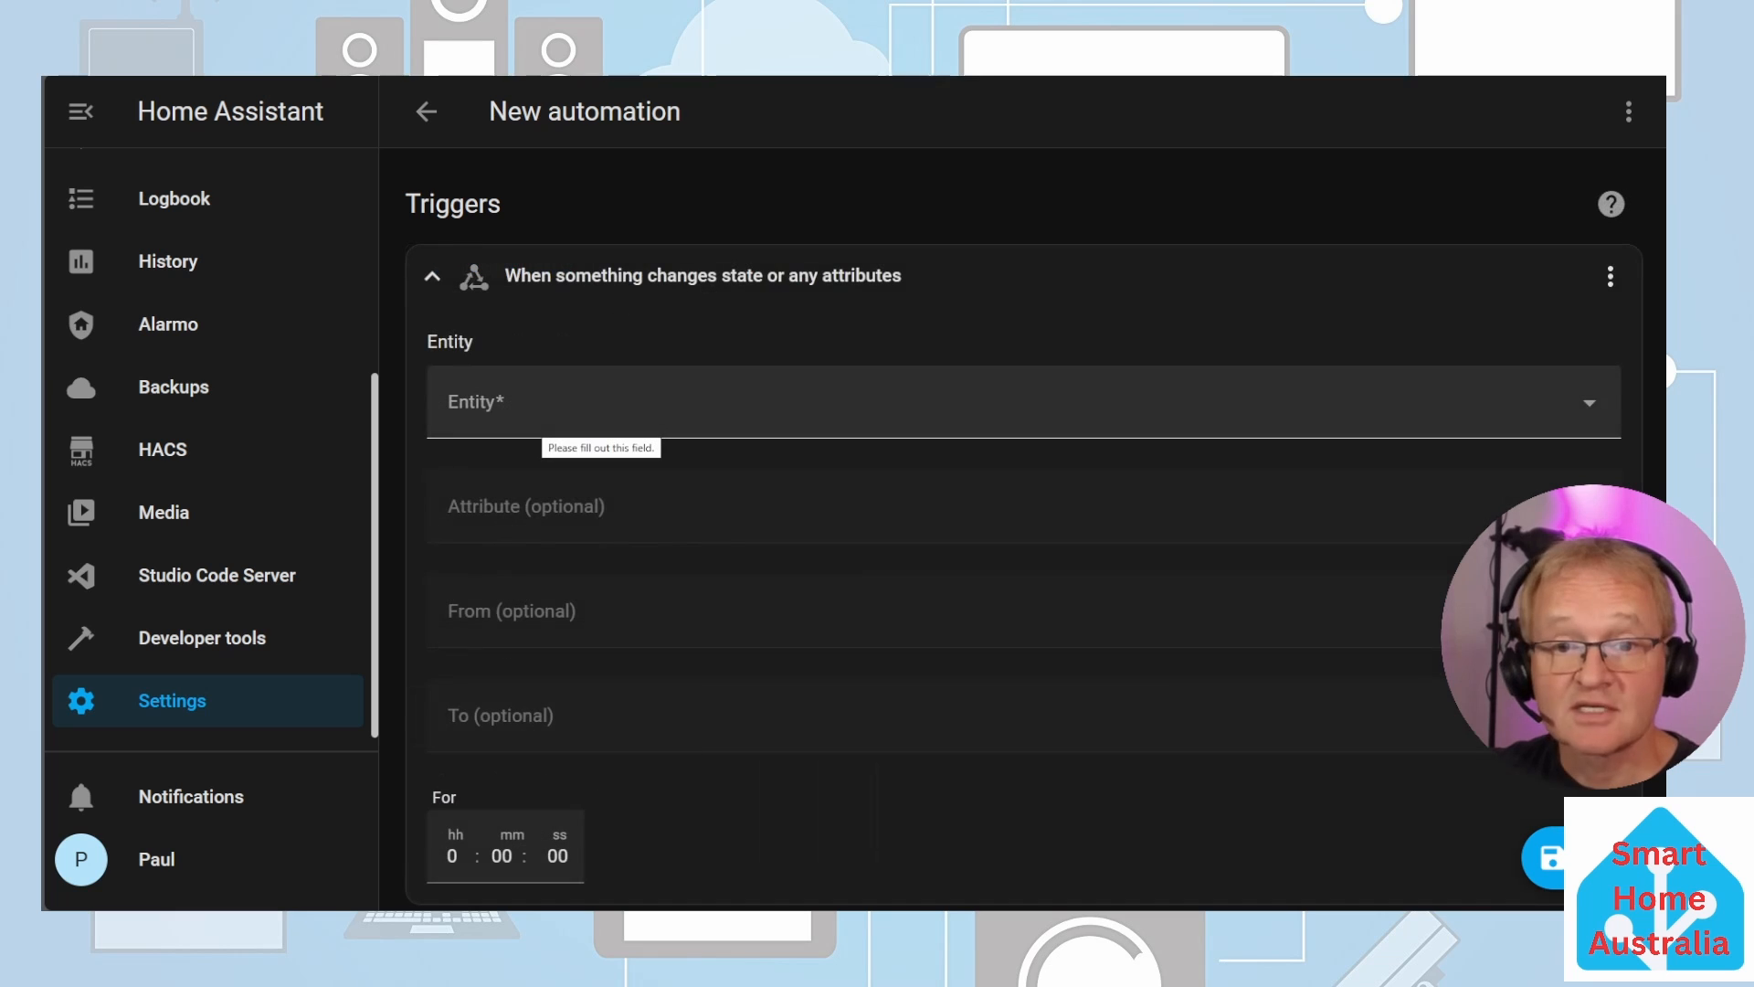
pyautogui.click(584, 411)
pyautogui.write('all echo')
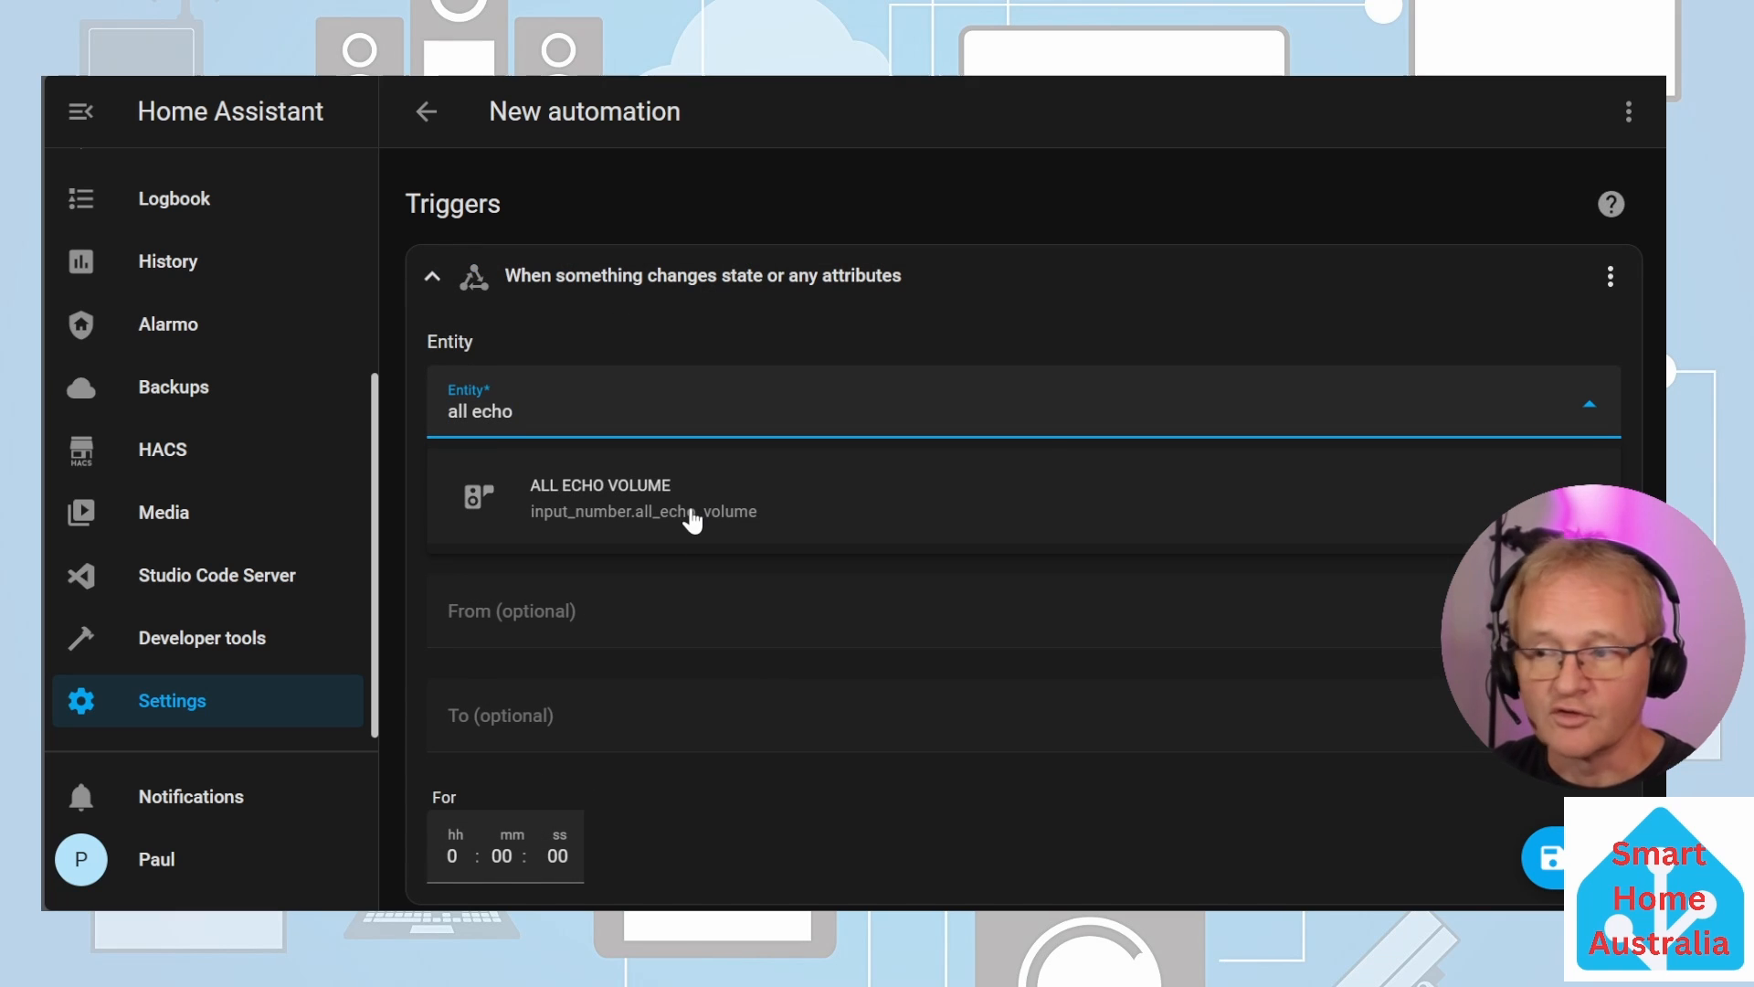
pyautogui.click(692, 515)
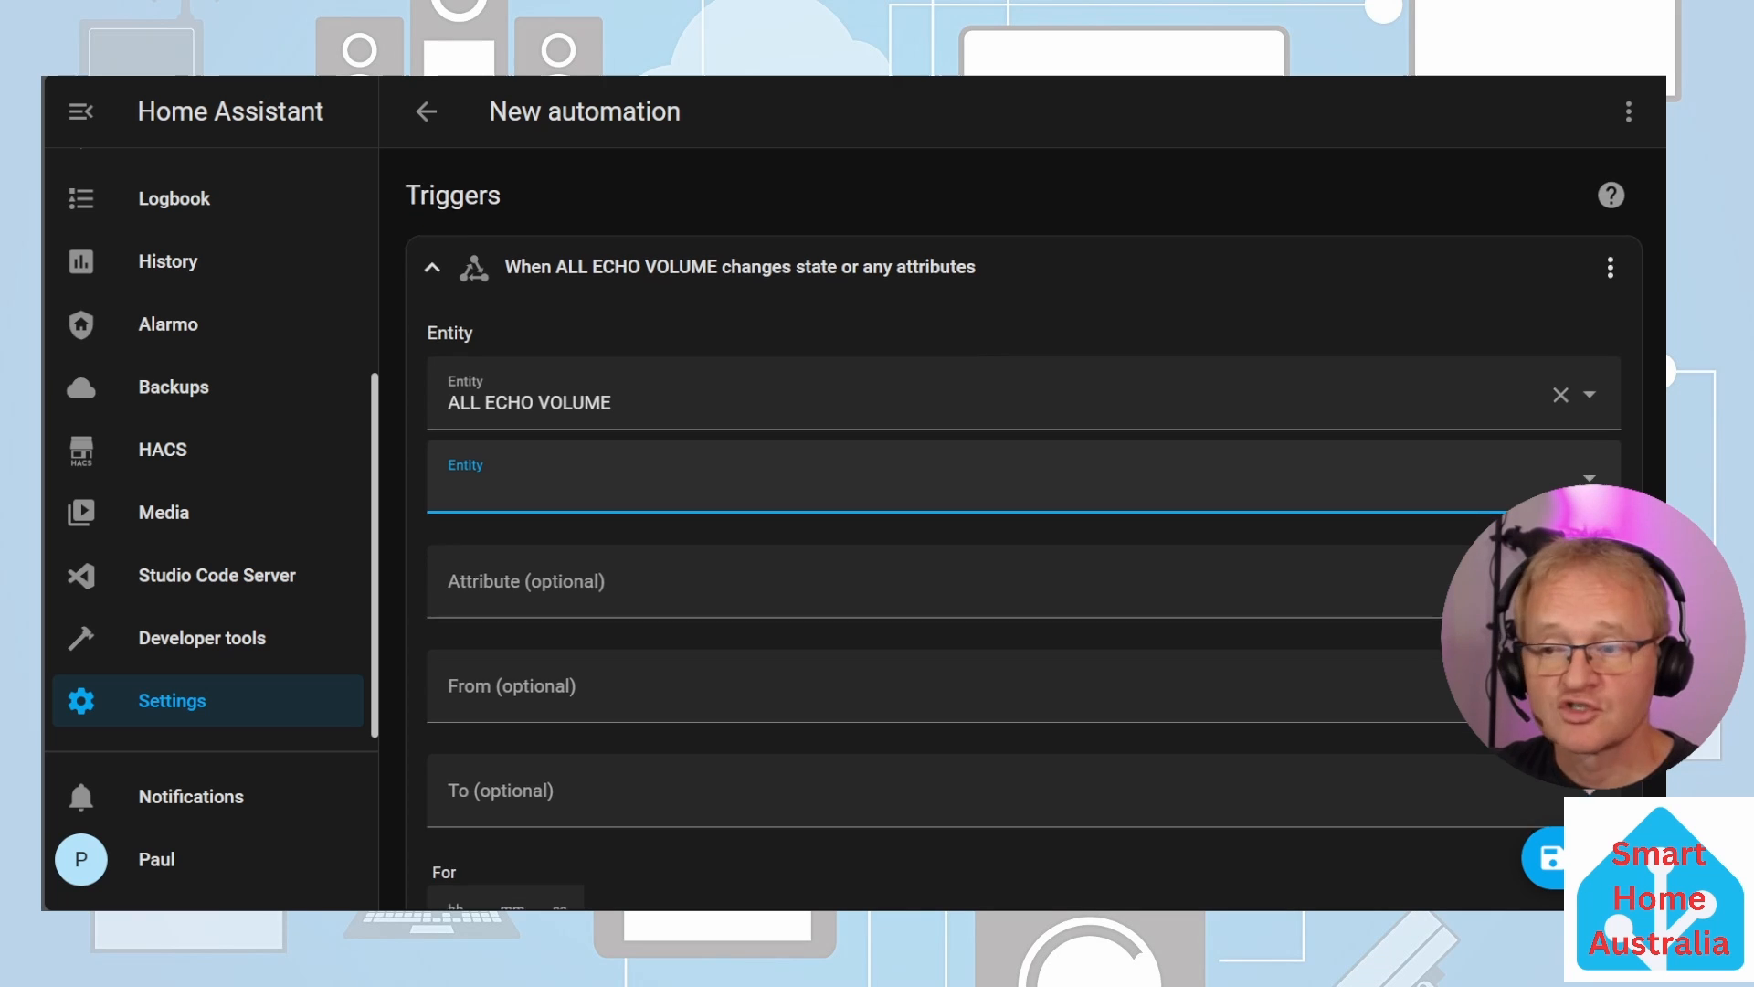
# Step: Add a Call service action using Media player: Set volume with STUDY and LOUNGE as targets
pyautogui.scroll(-5, 1005, 548)
pyautogui.click(509, 859)
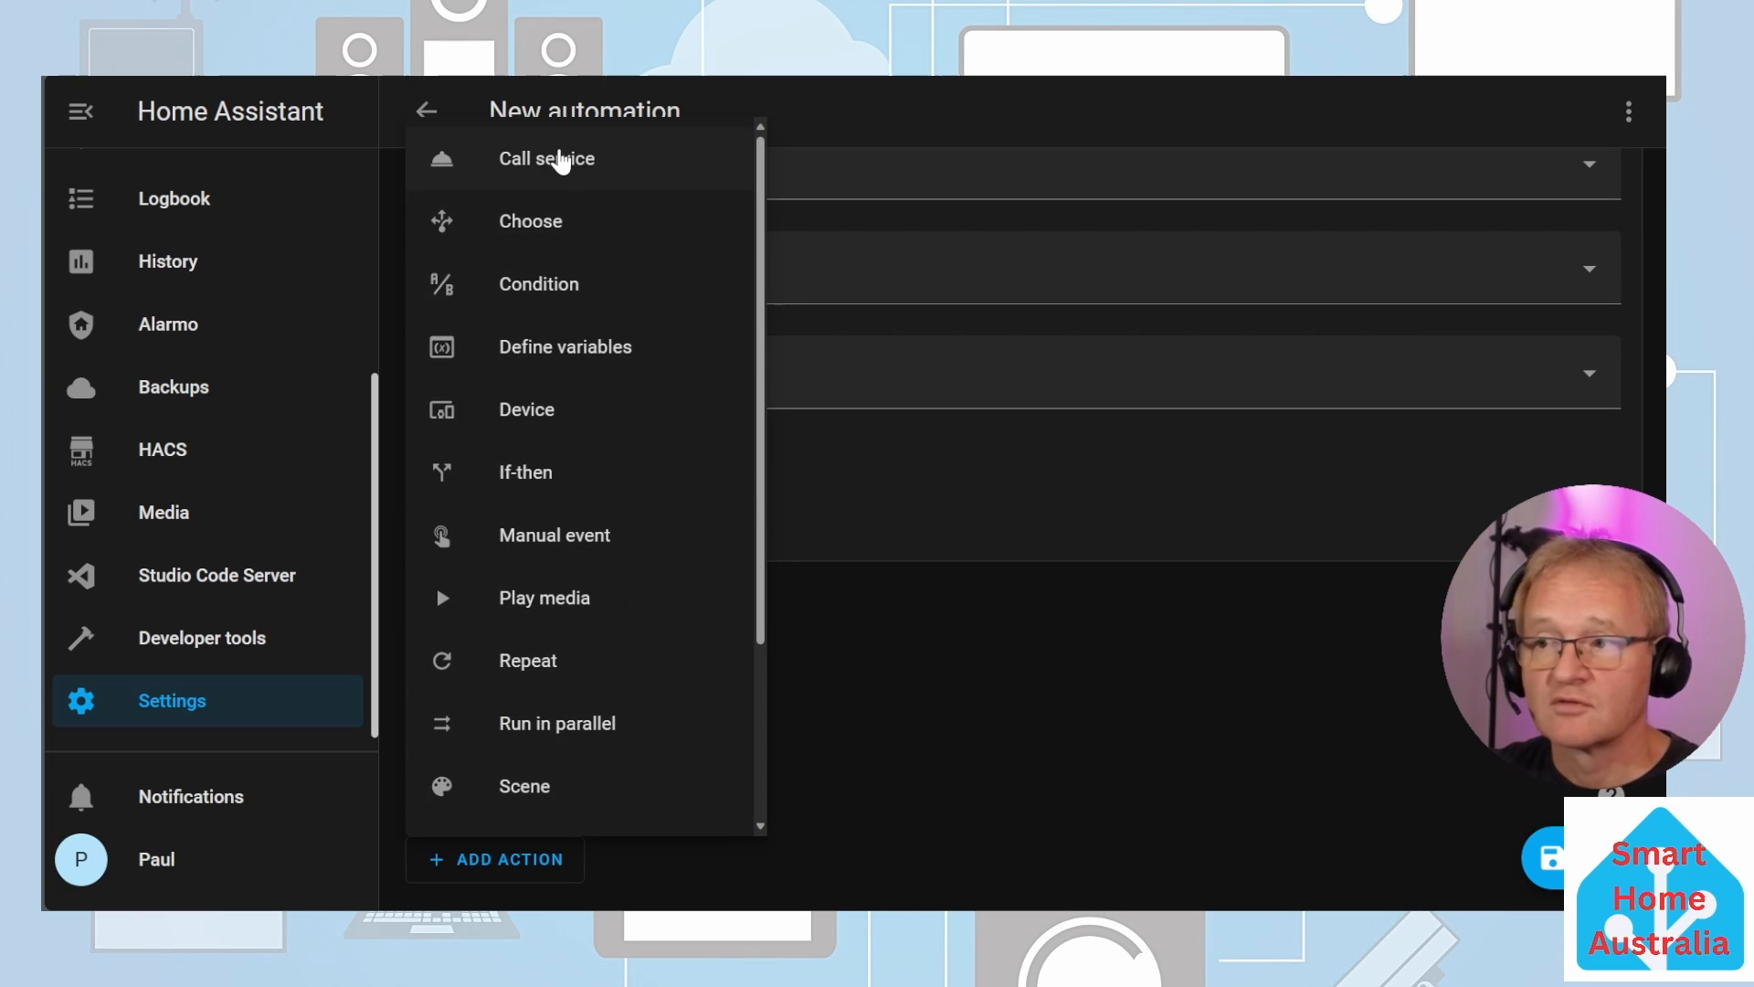
pyautogui.click(560, 161)
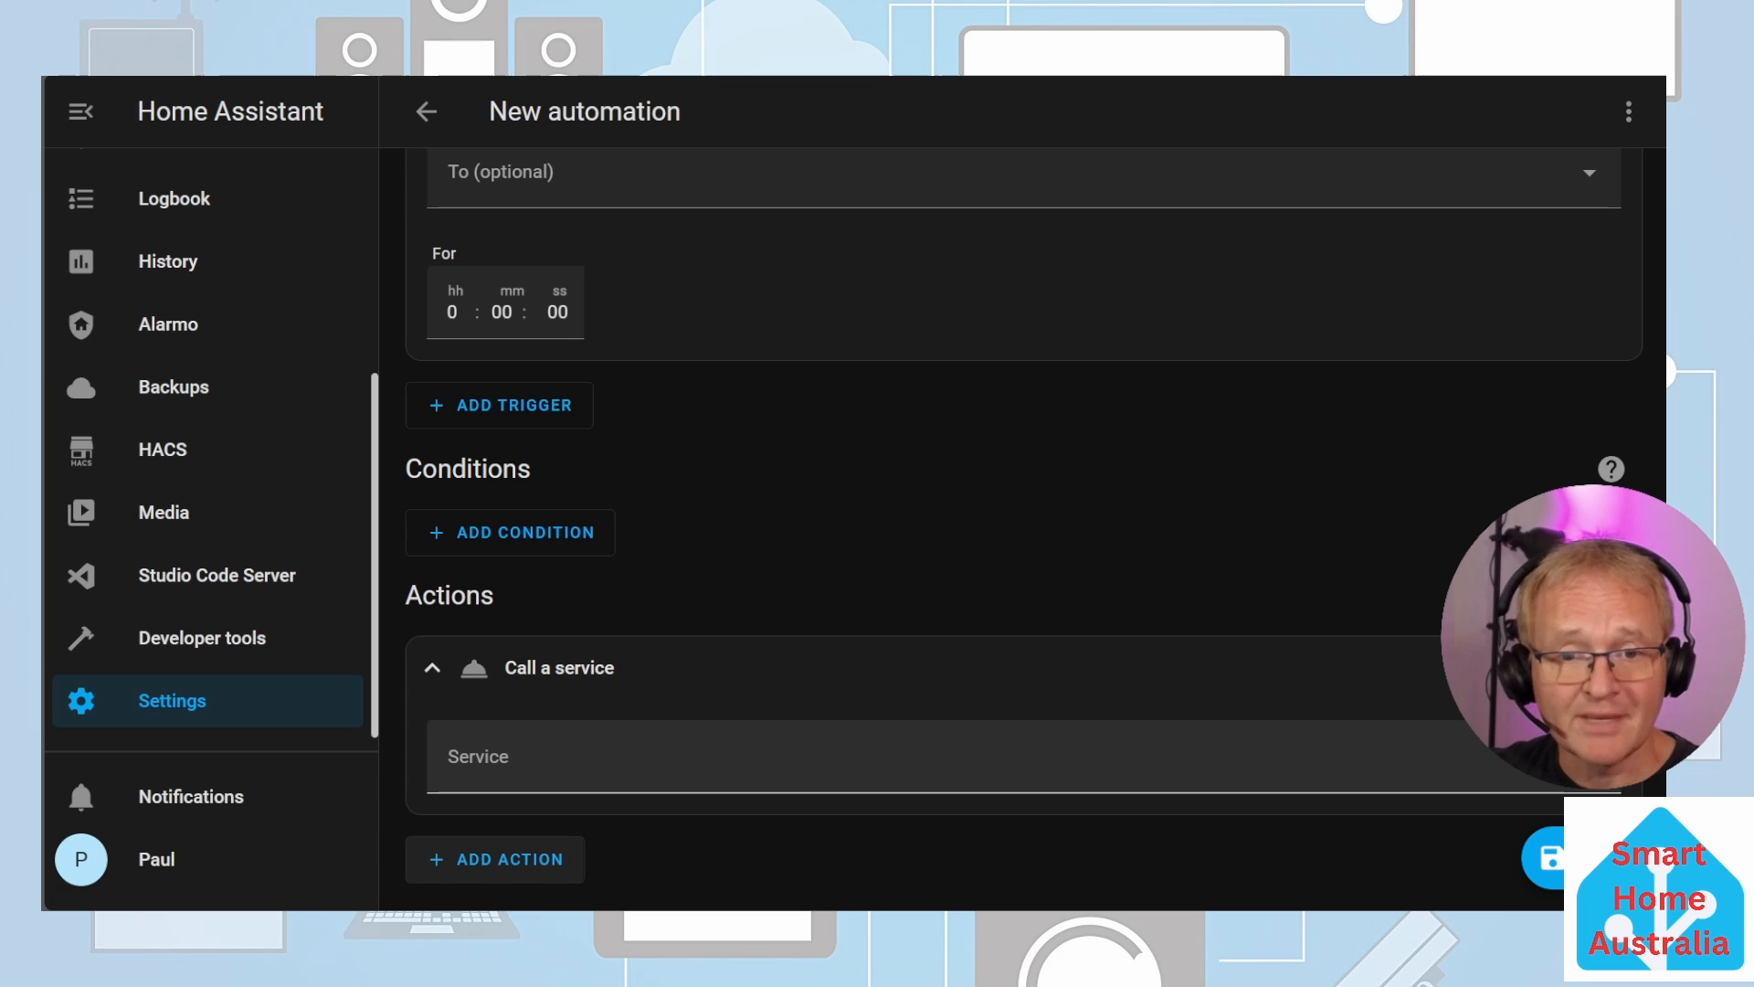
pyautogui.click(615, 756)
pyautogui.write('media player: set')
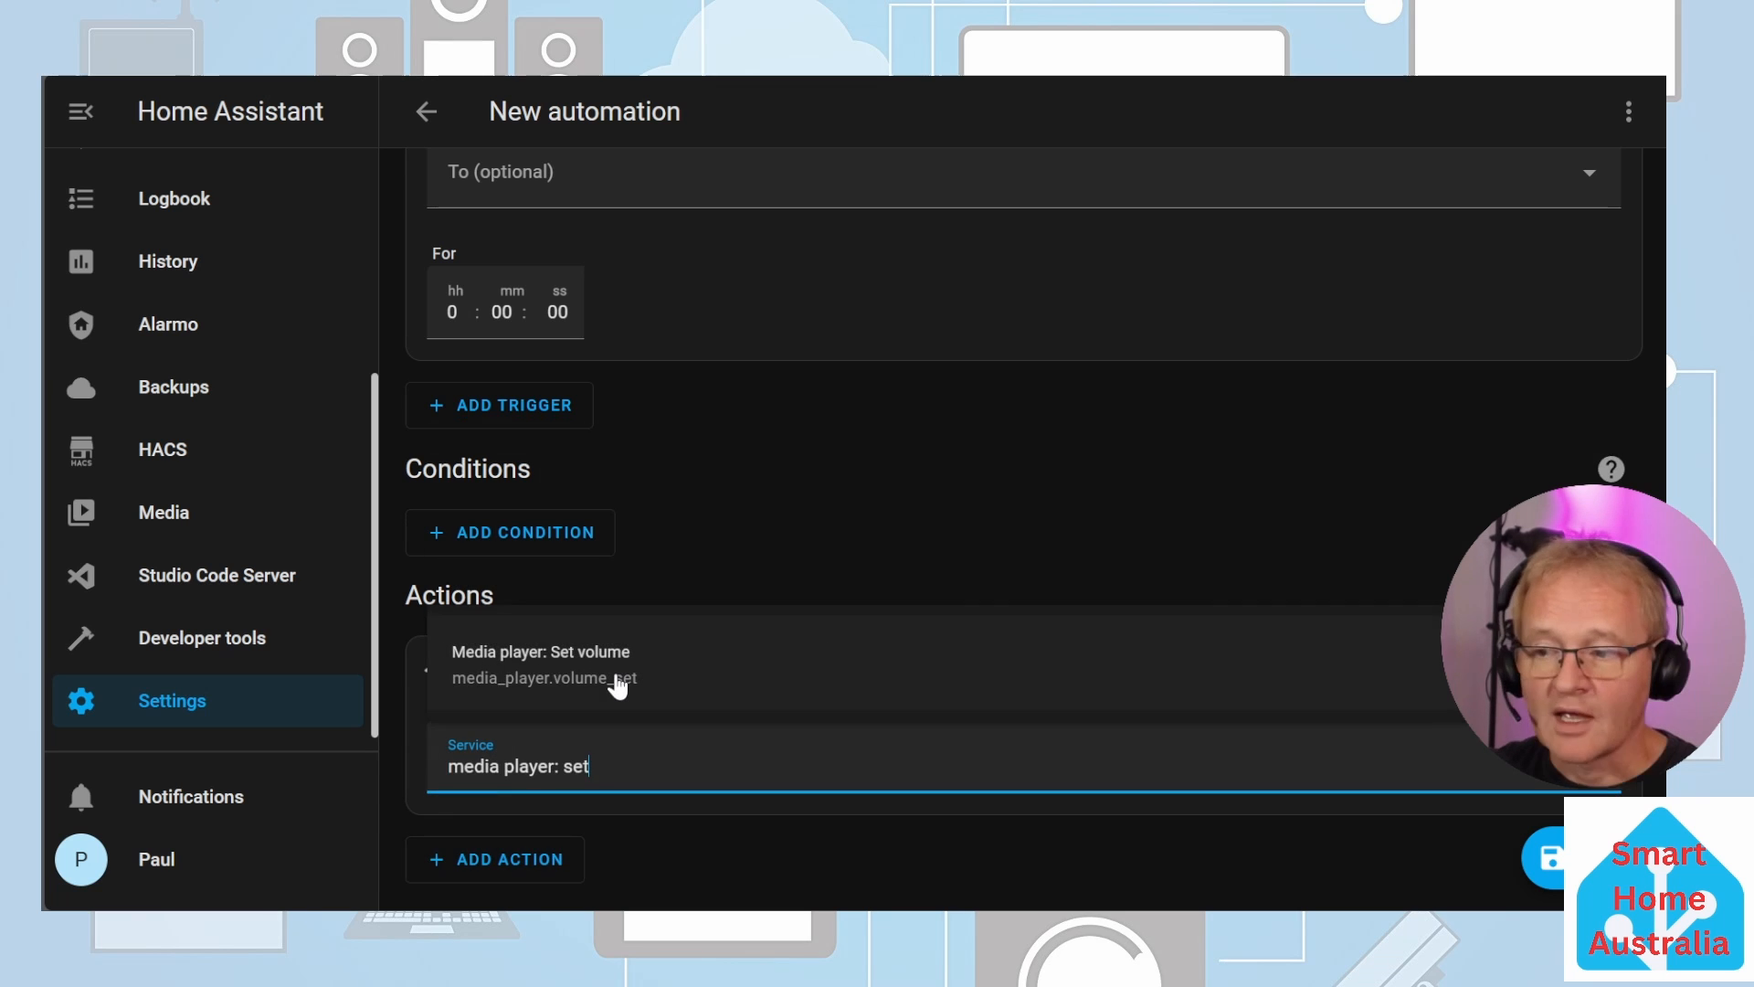
pyautogui.click(615, 677)
pyautogui.scroll(-3, 957, 610)
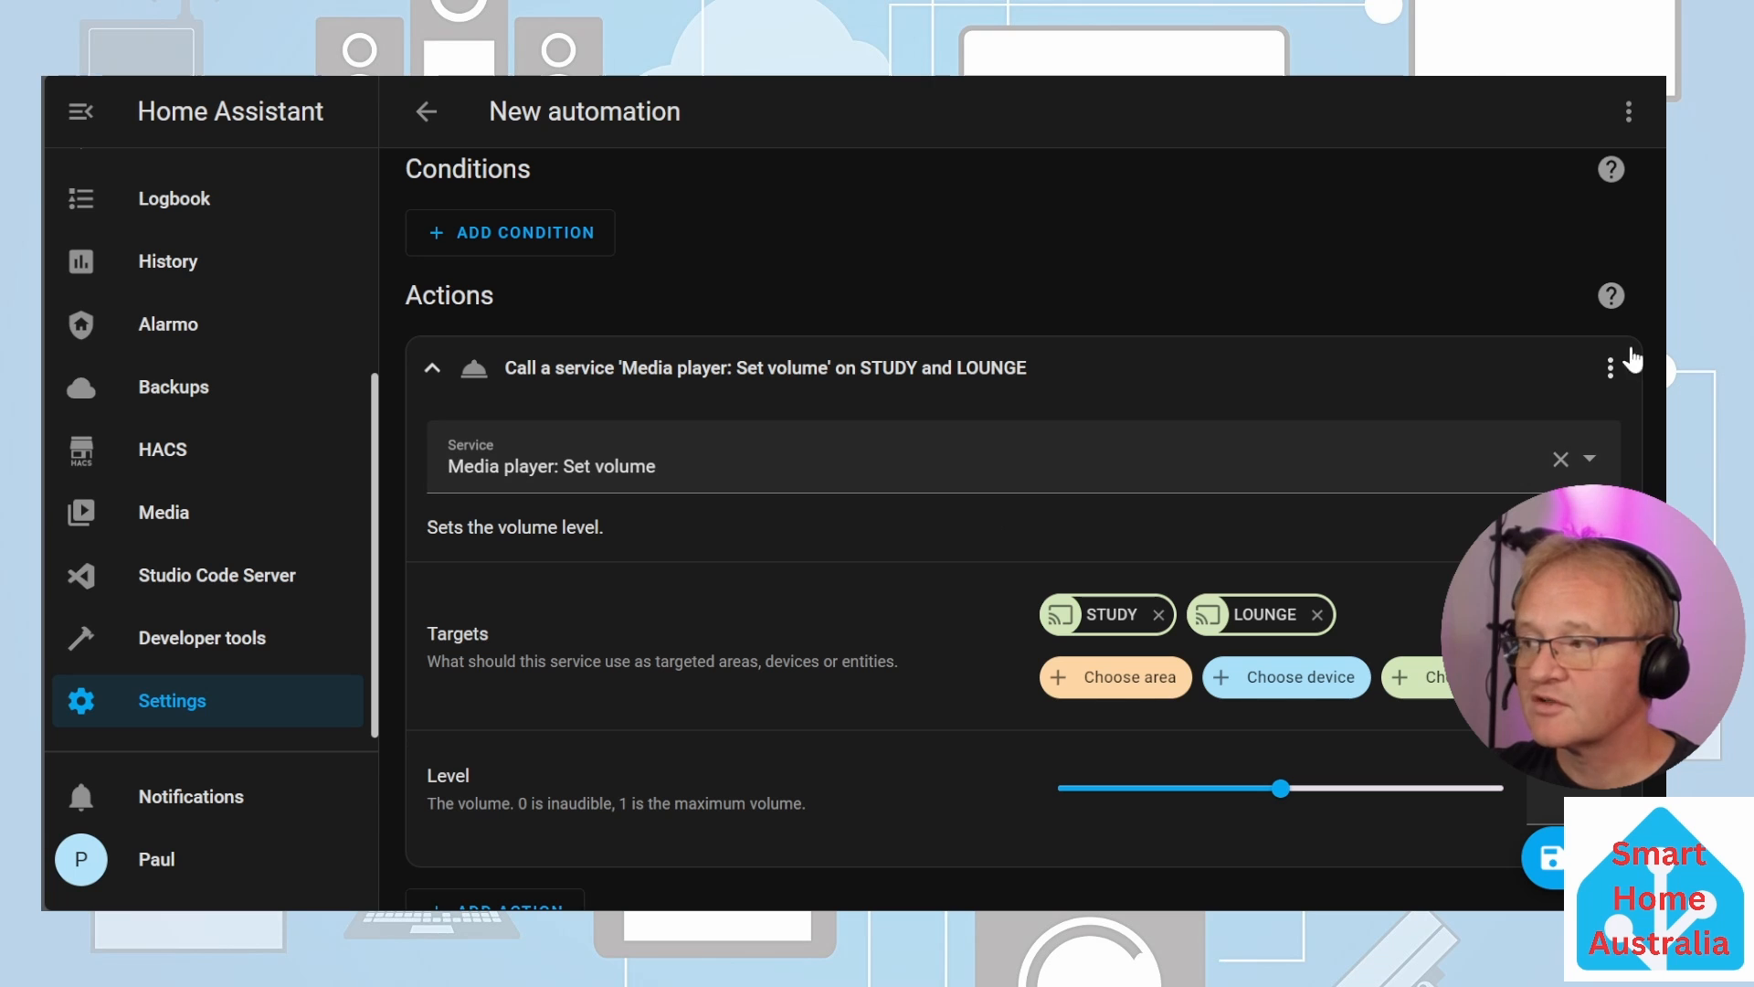
# Step: Edit the action in YAML and set volume_level to the template {{ states('input_number.all_echo_volume') | float }}
pyautogui.click(1610, 370)
pyautogui.scroll(-2, 1498, 640)
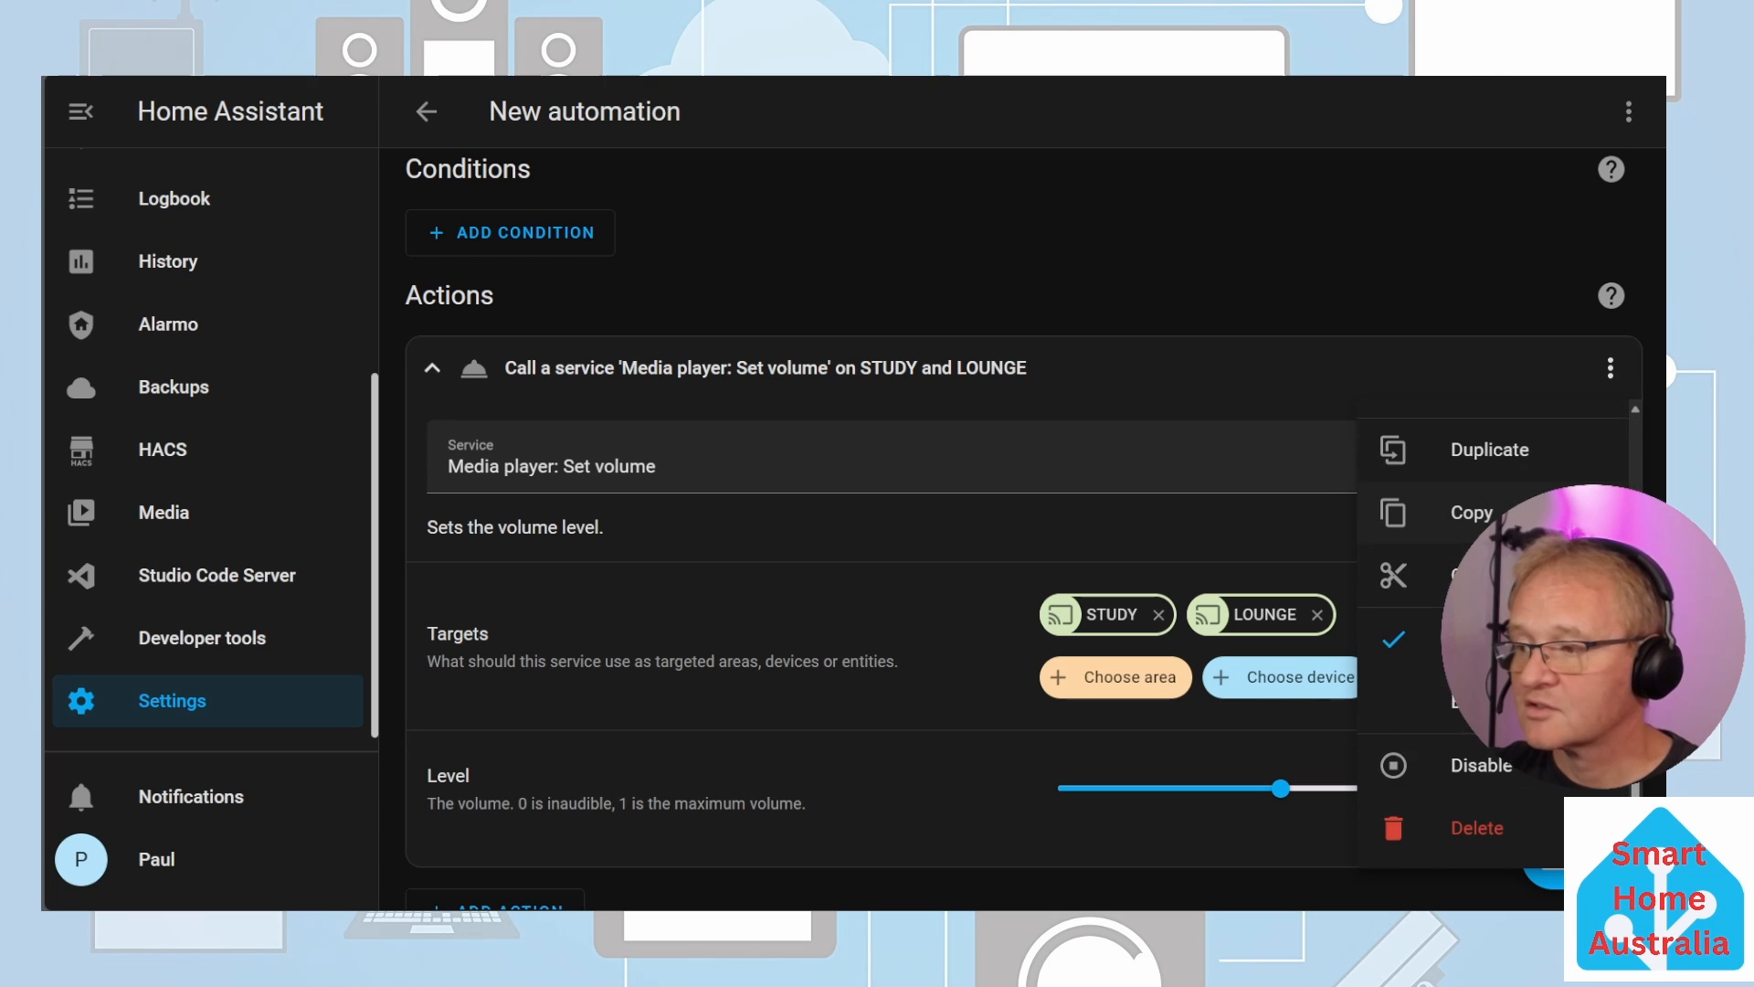
pyautogui.click(1480, 699)
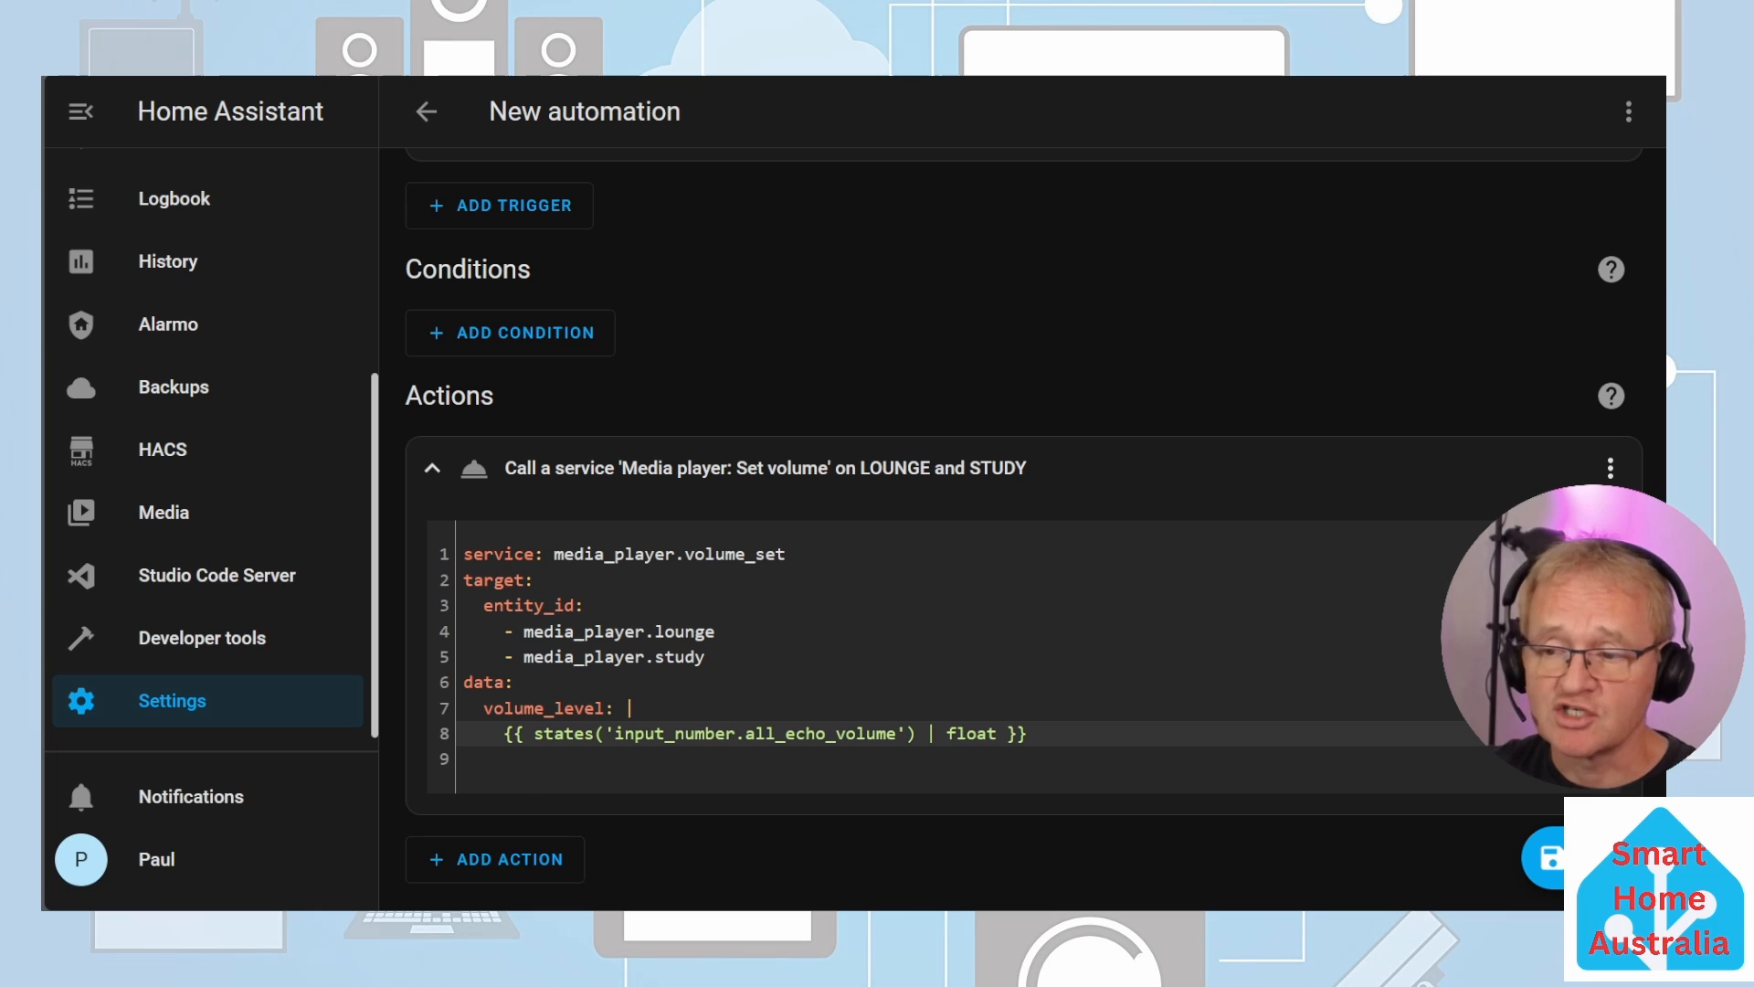
pyautogui.moveTo(1029, 733); pyautogui.dragTo(494, 733)
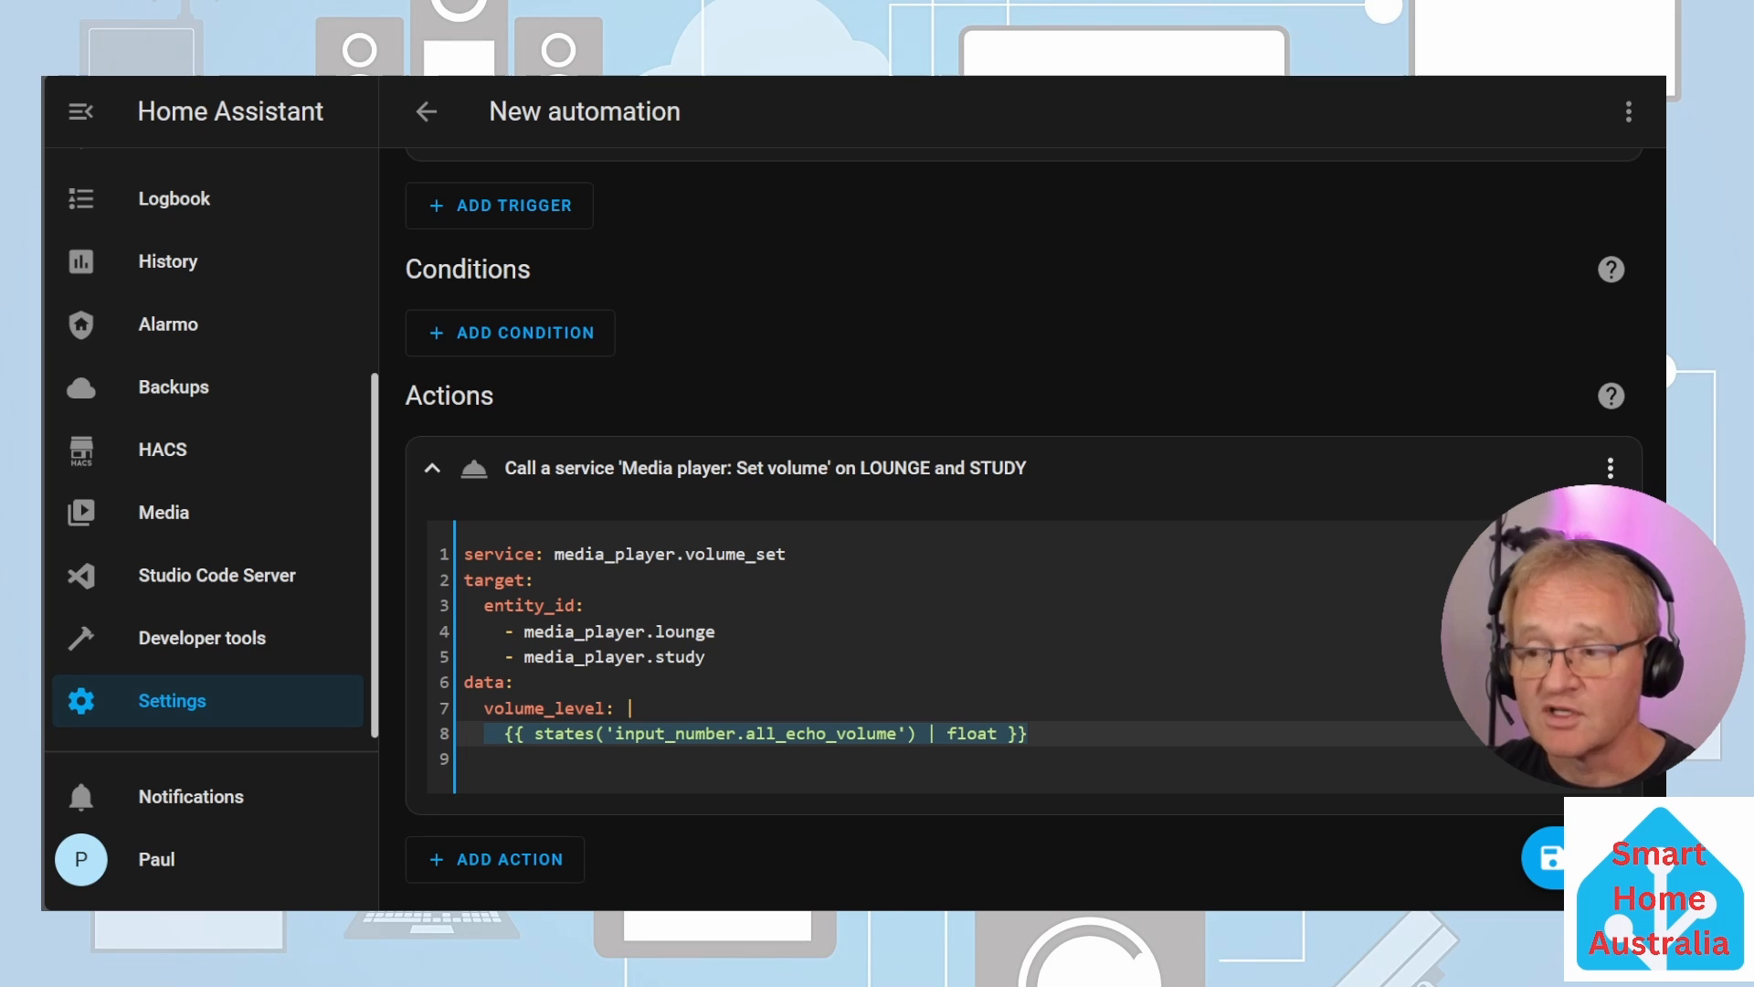
pyautogui.moveTo(709, 656); pyautogui.dragTo(514, 632)
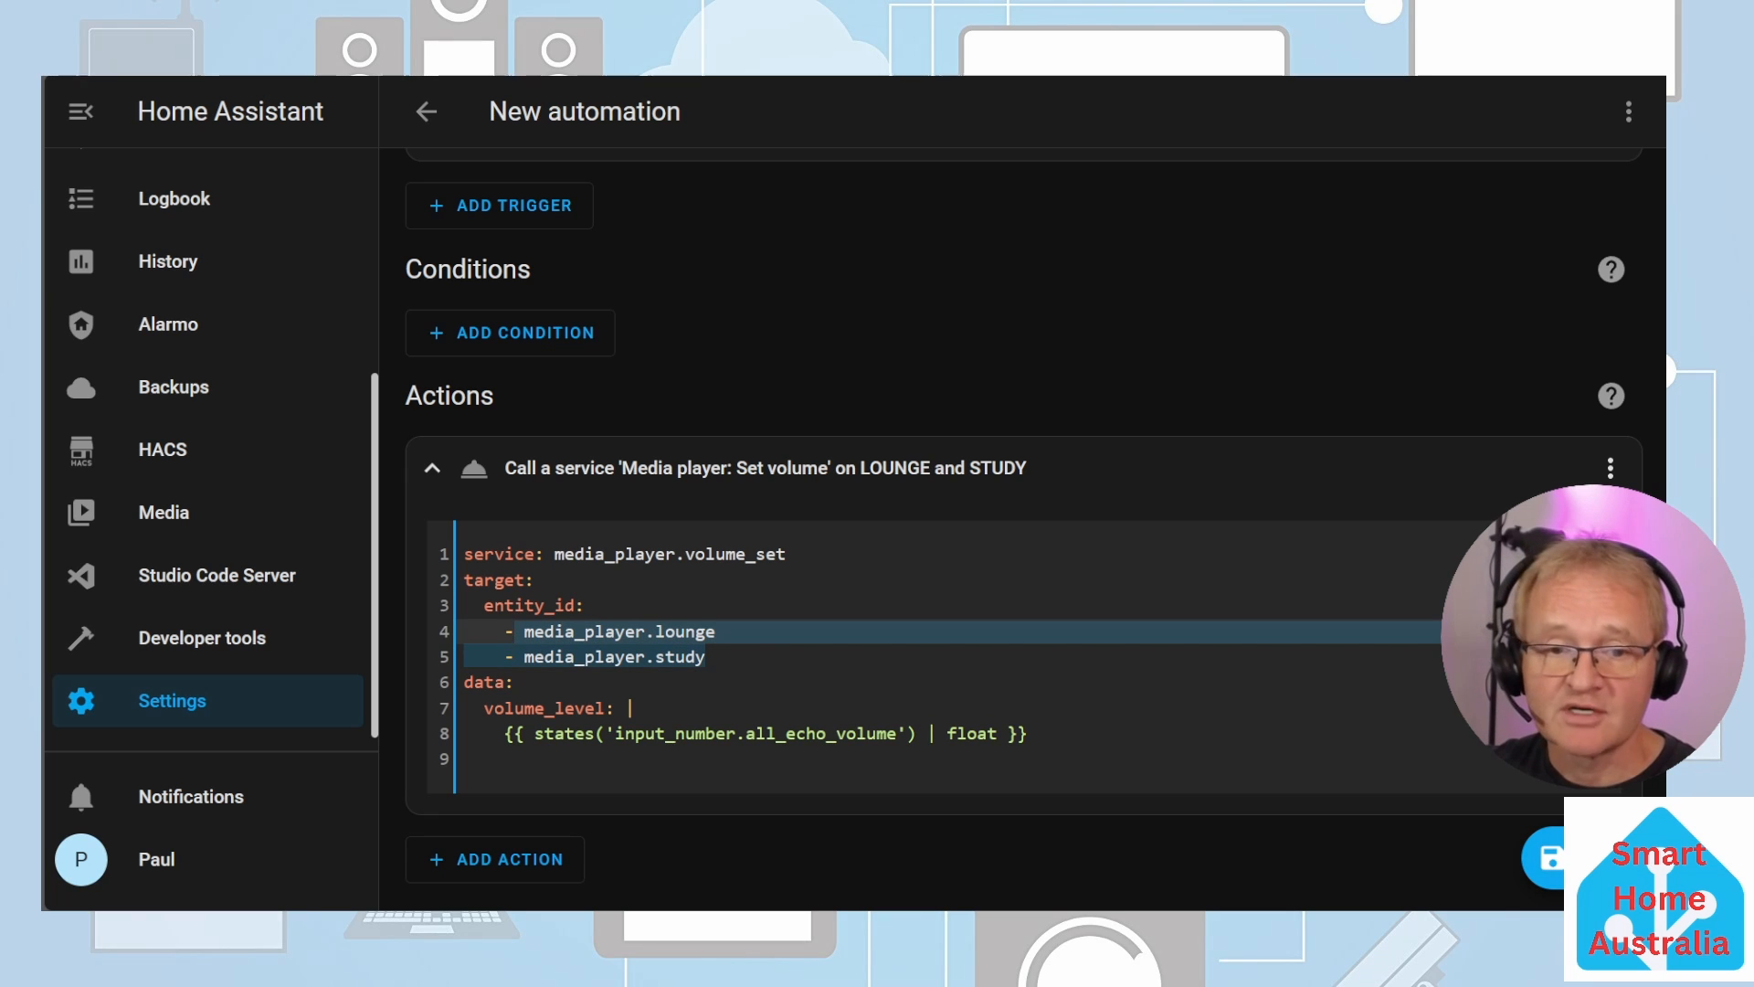
# Step: Save the automation as TUTORIAL - HELPER - ECHO VOLUME and try it with the ALL ECHO VOLUME slider on the HELPERS view
pyautogui.click(1551, 858)
pyautogui.write('TUTORIAL - HELPER - ECHO VOLUME')
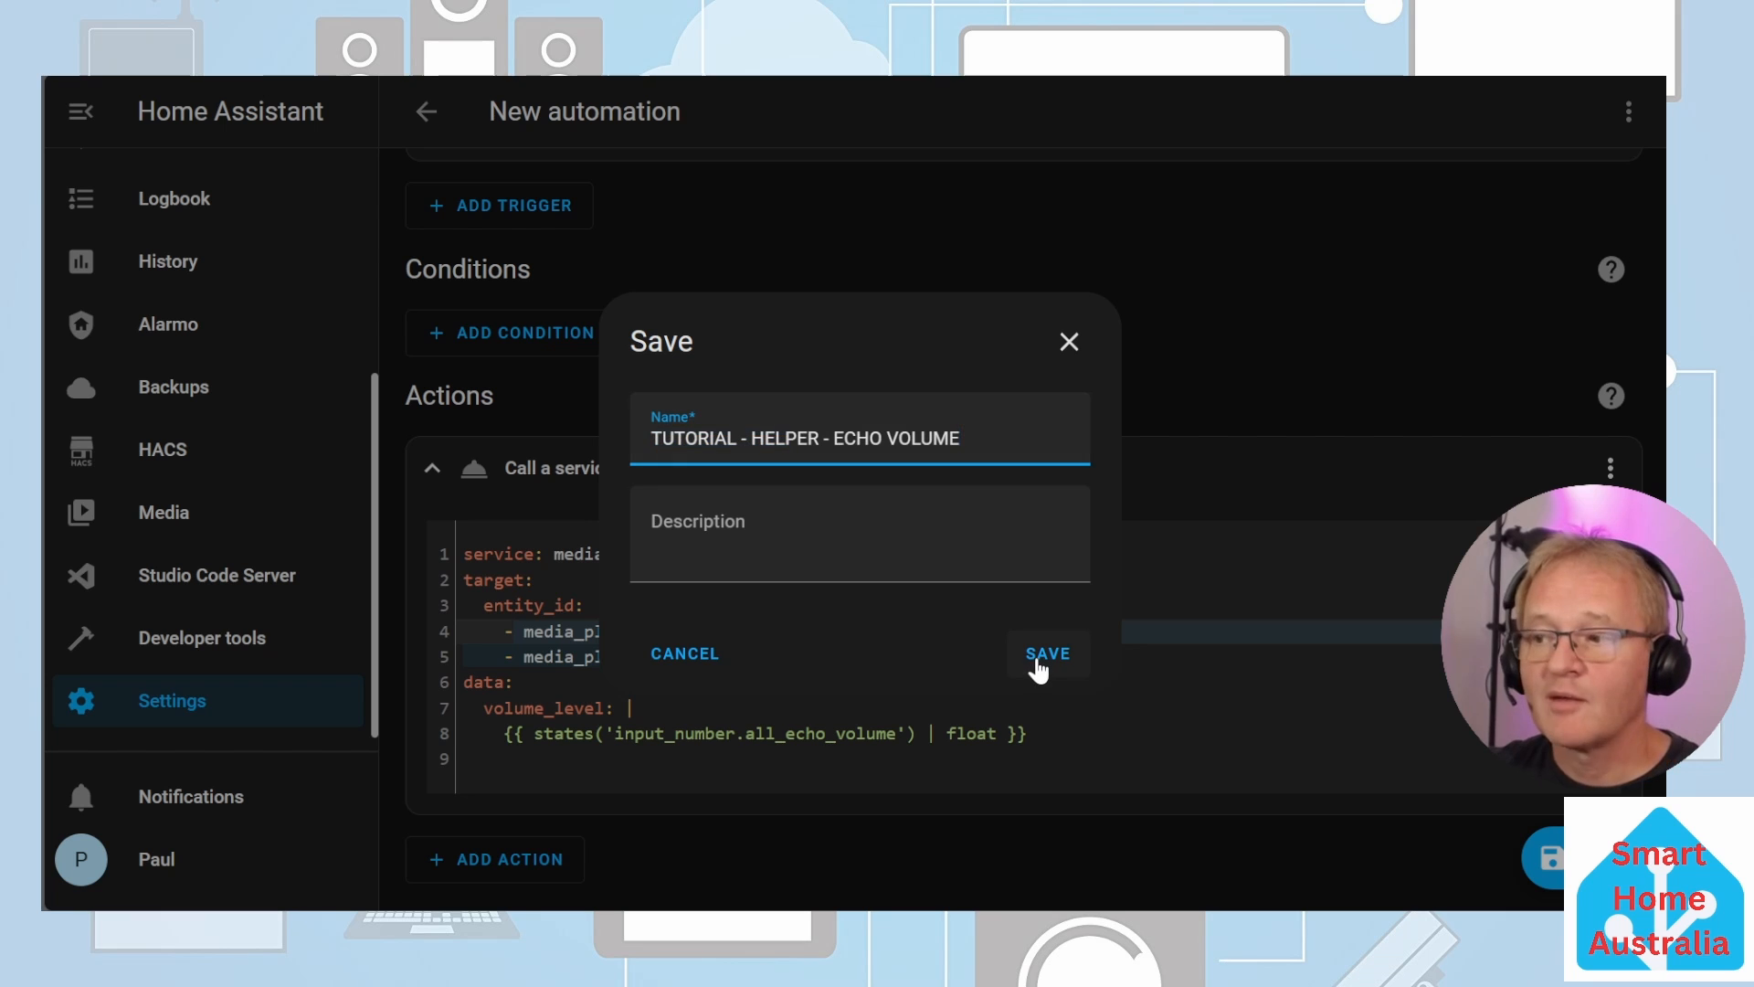
pyautogui.click(1039, 670)
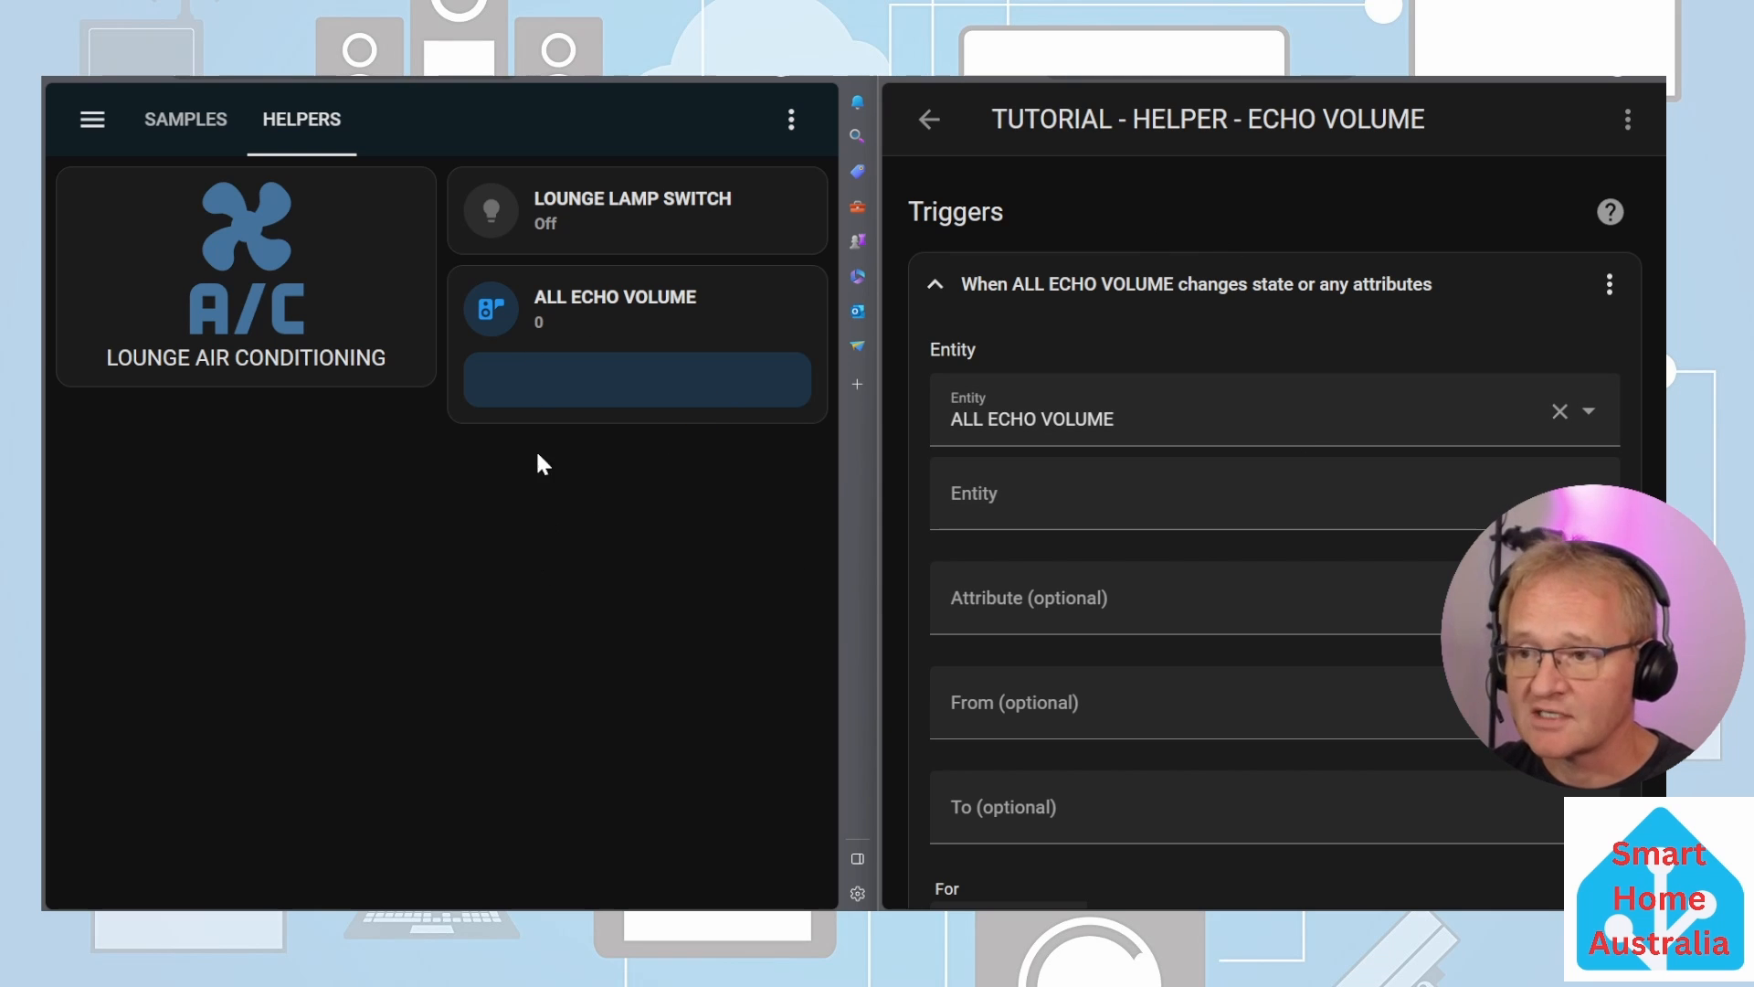
pyautogui.click(565, 385)
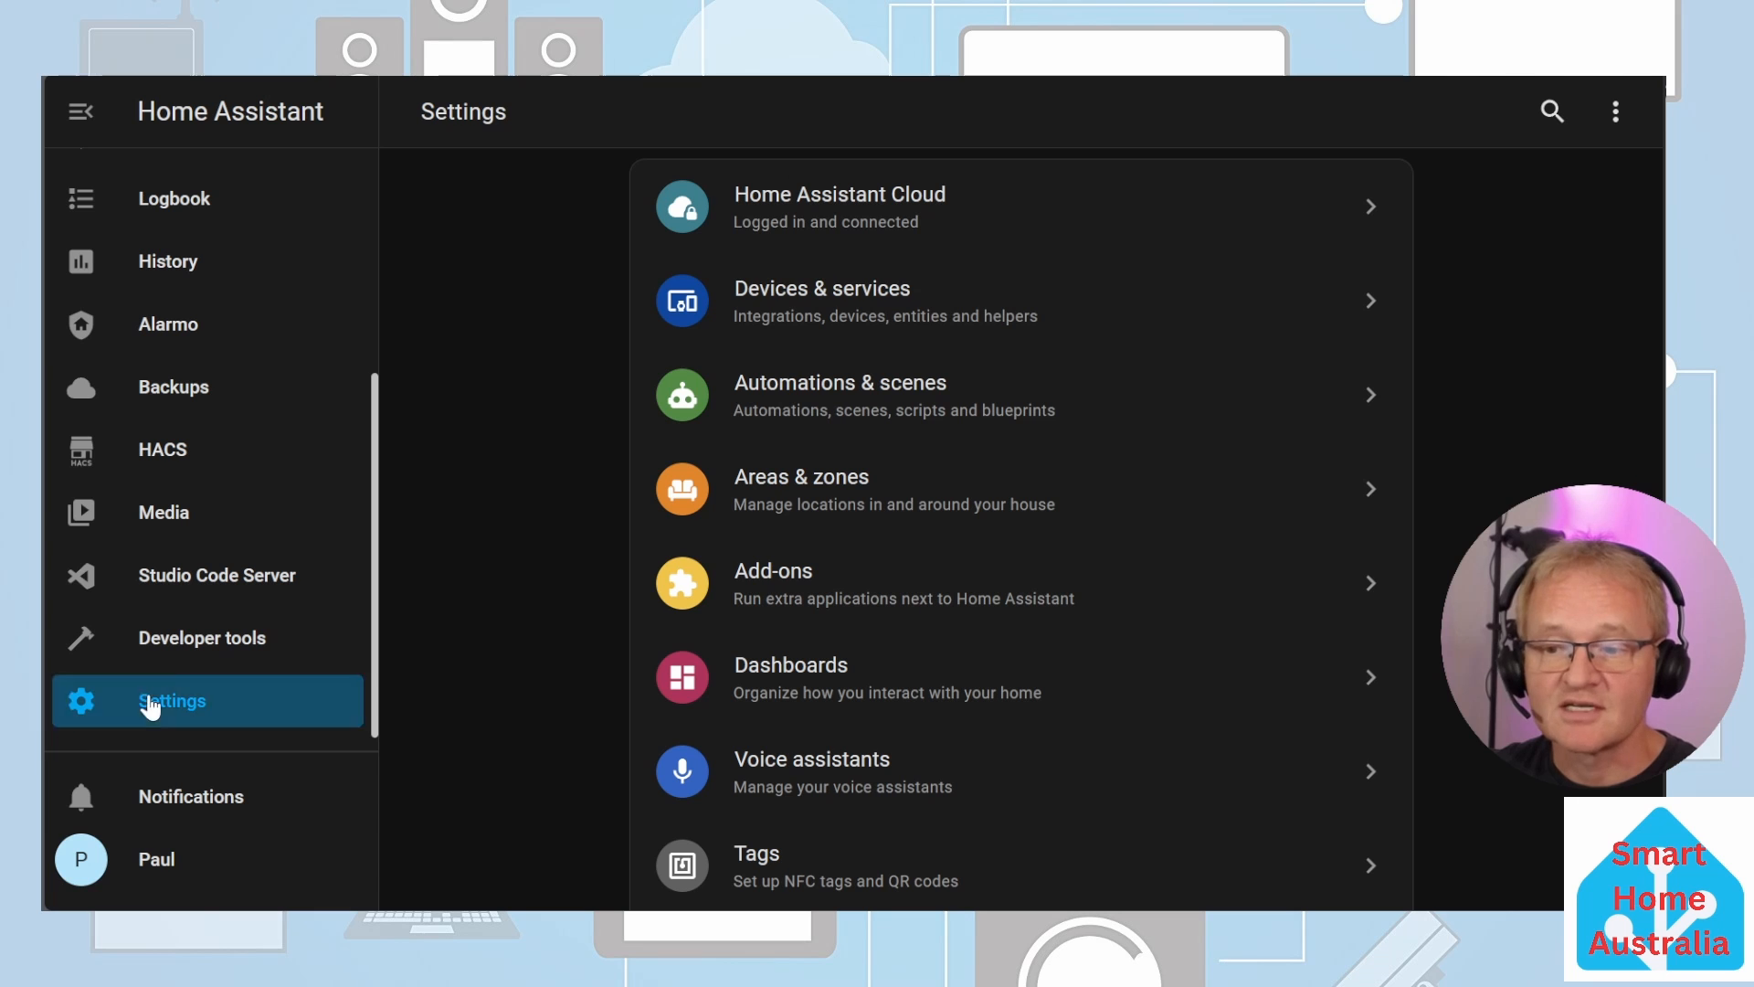
# Step: Create a Media player group helper named ALL ECHOS GROUP with STUDY and LOUNGE as members
pyautogui.click(782, 310)
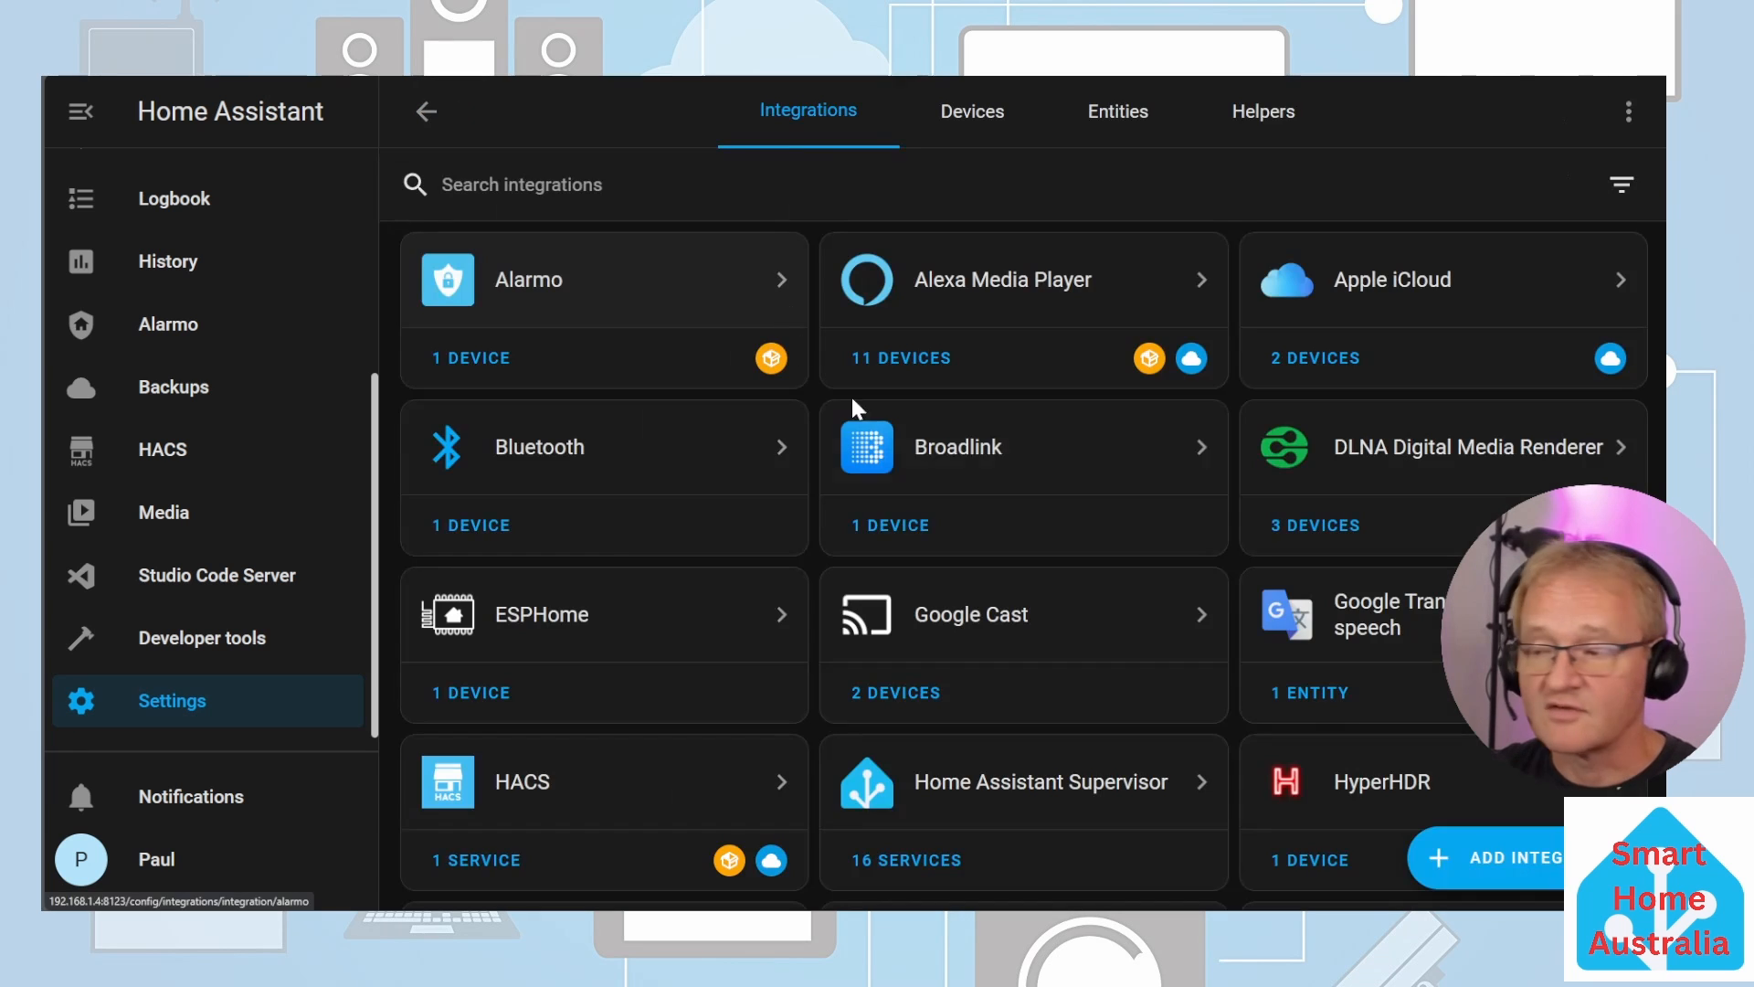
pyautogui.click(1264, 126)
pyautogui.click(1507, 857)
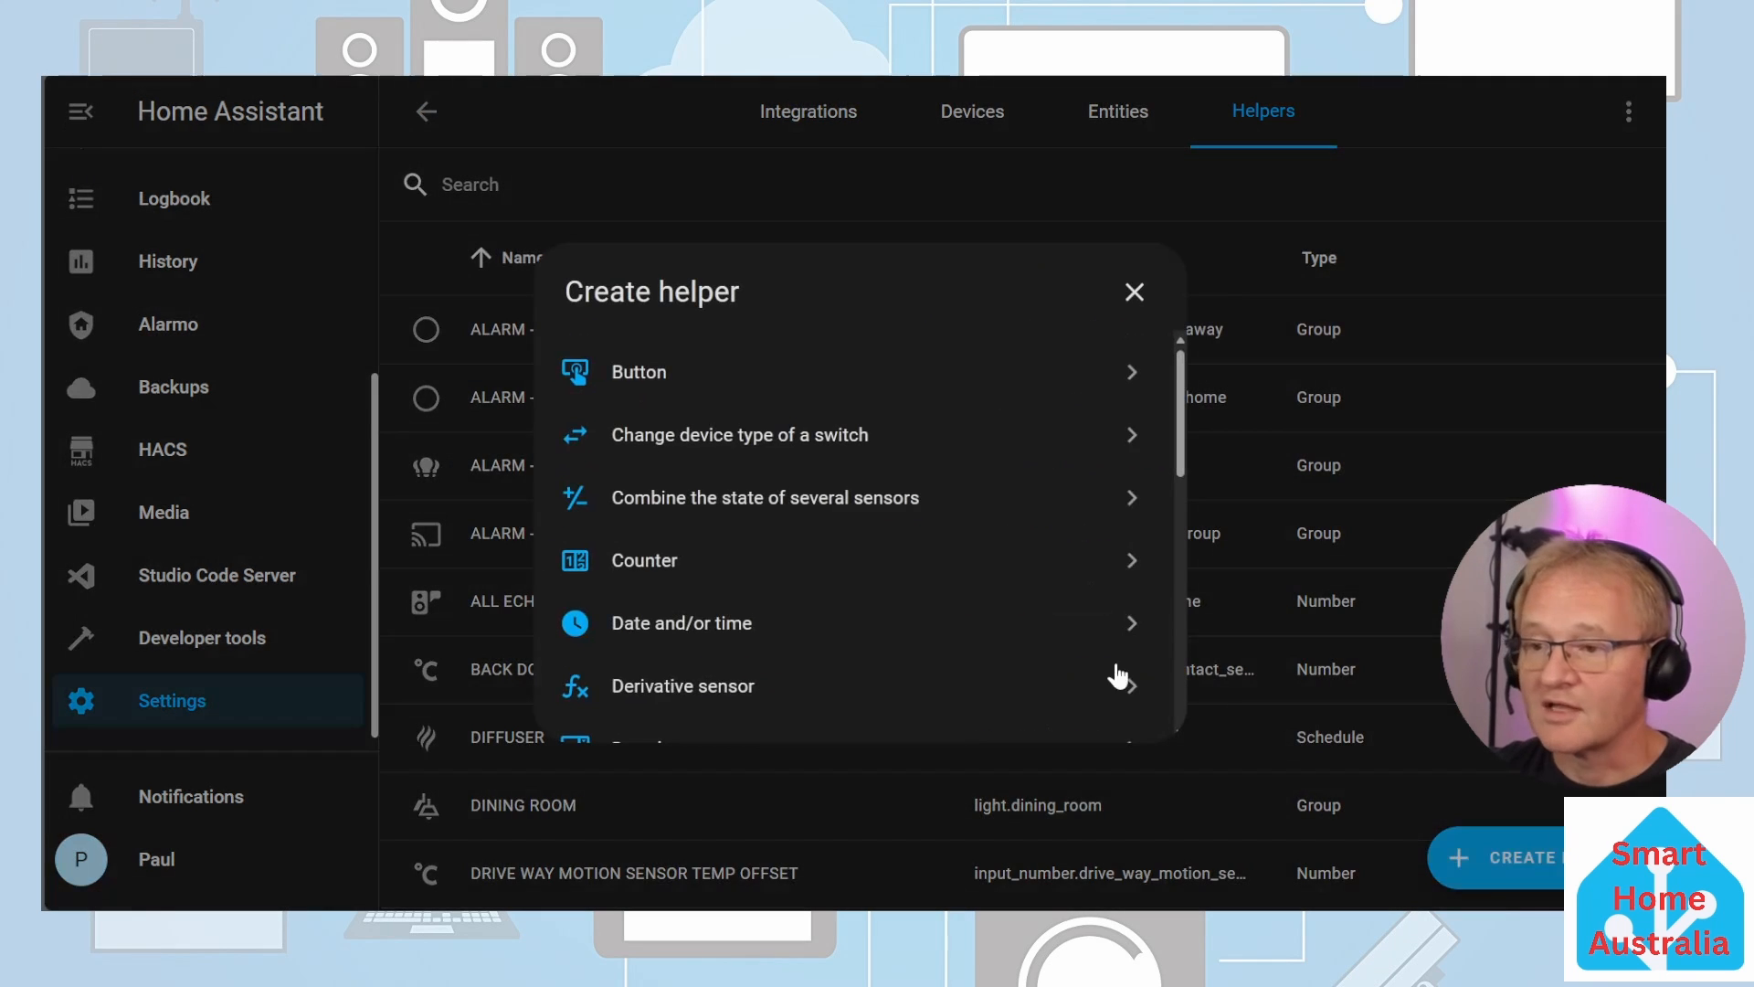
pyautogui.scroll(-3, 677, 627)
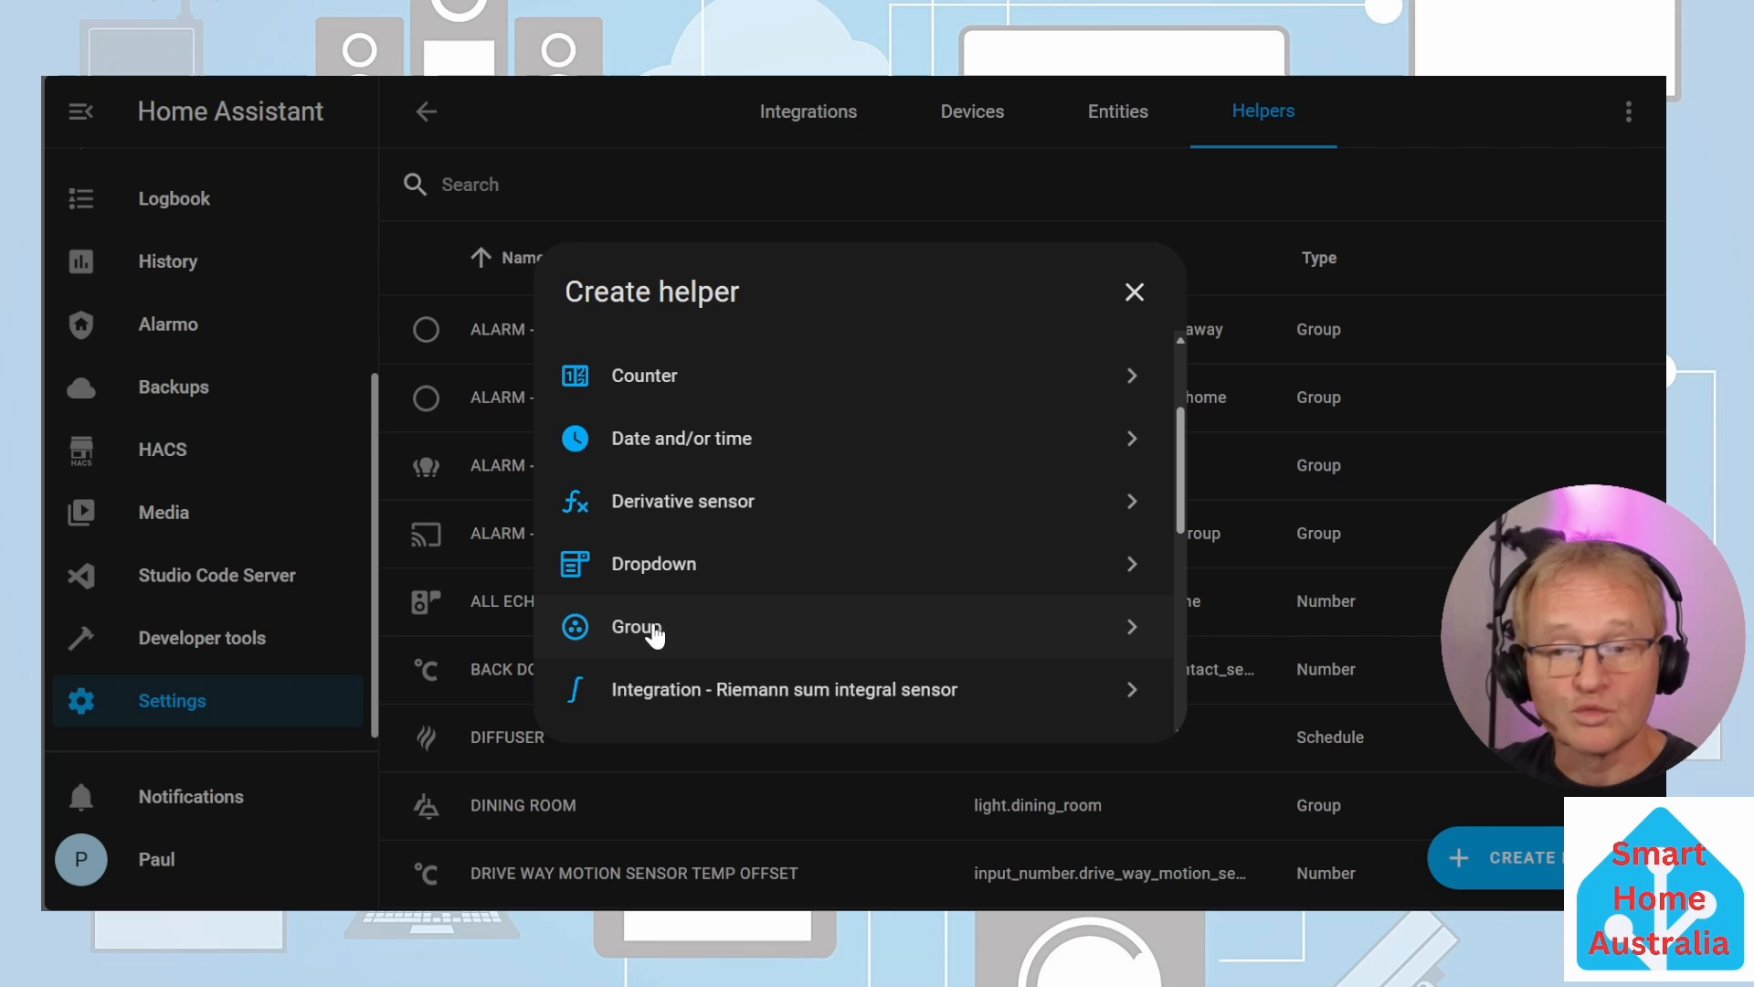
pyautogui.click(654, 630)
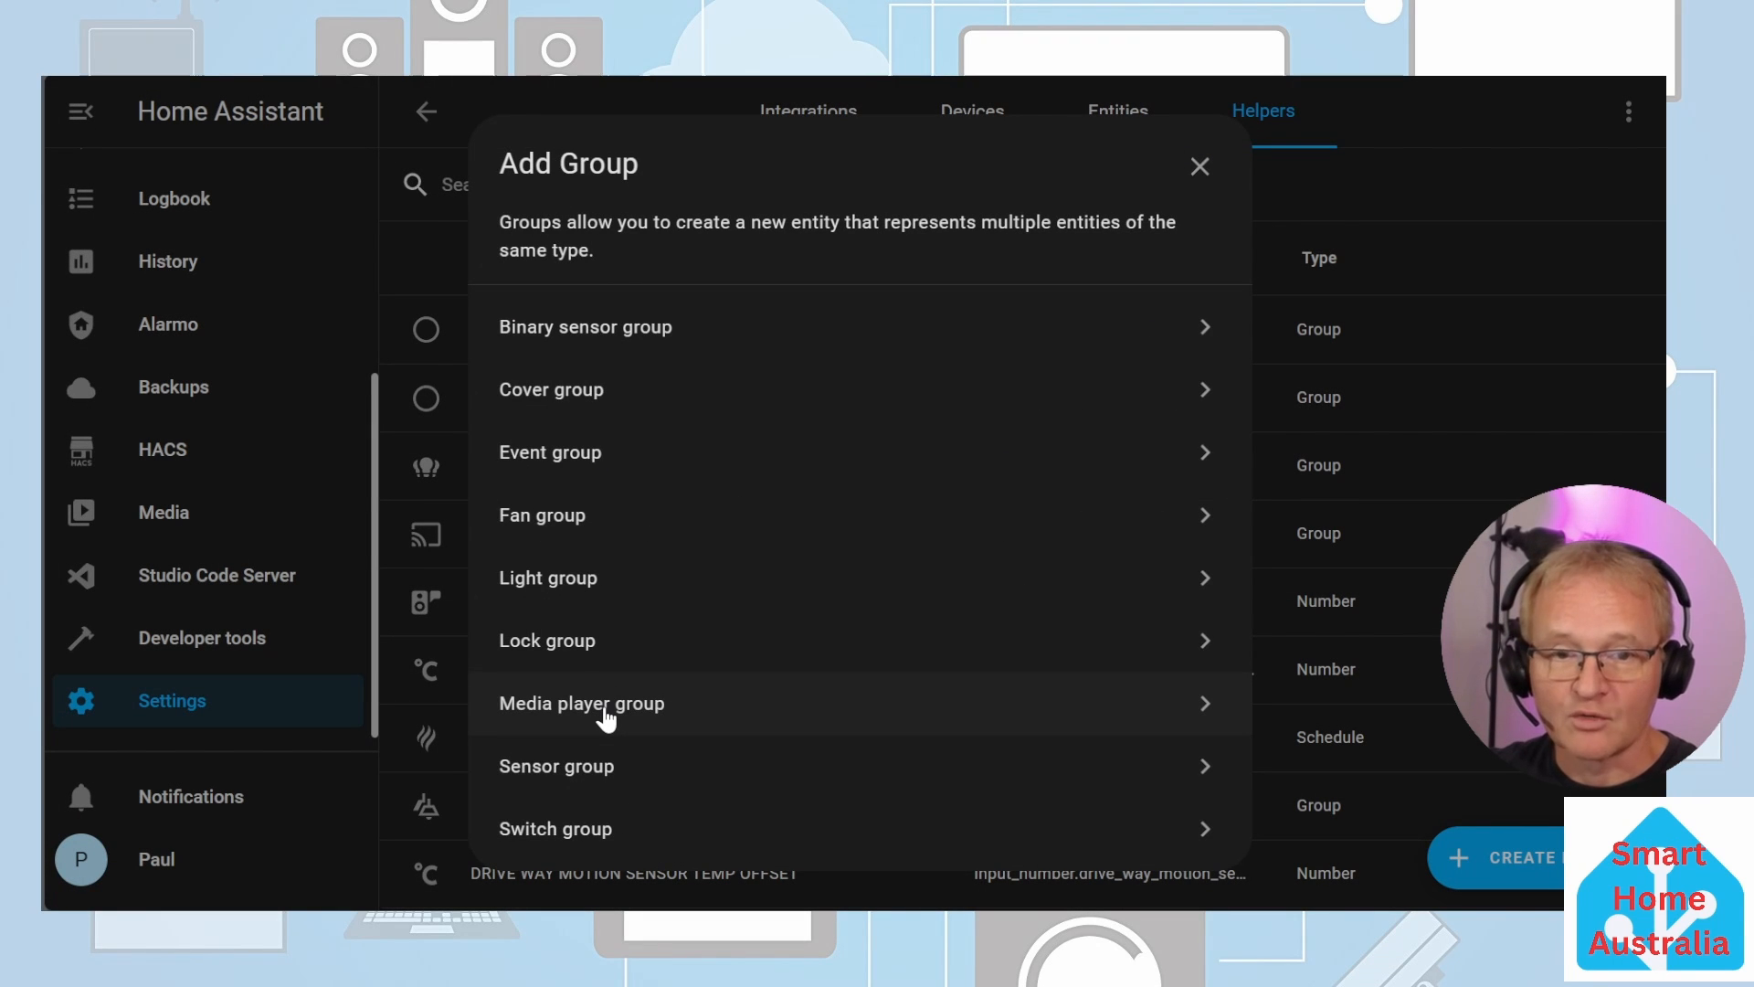
pyautogui.click(607, 705)
pyautogui.write('ALL ECHOS GROUP')
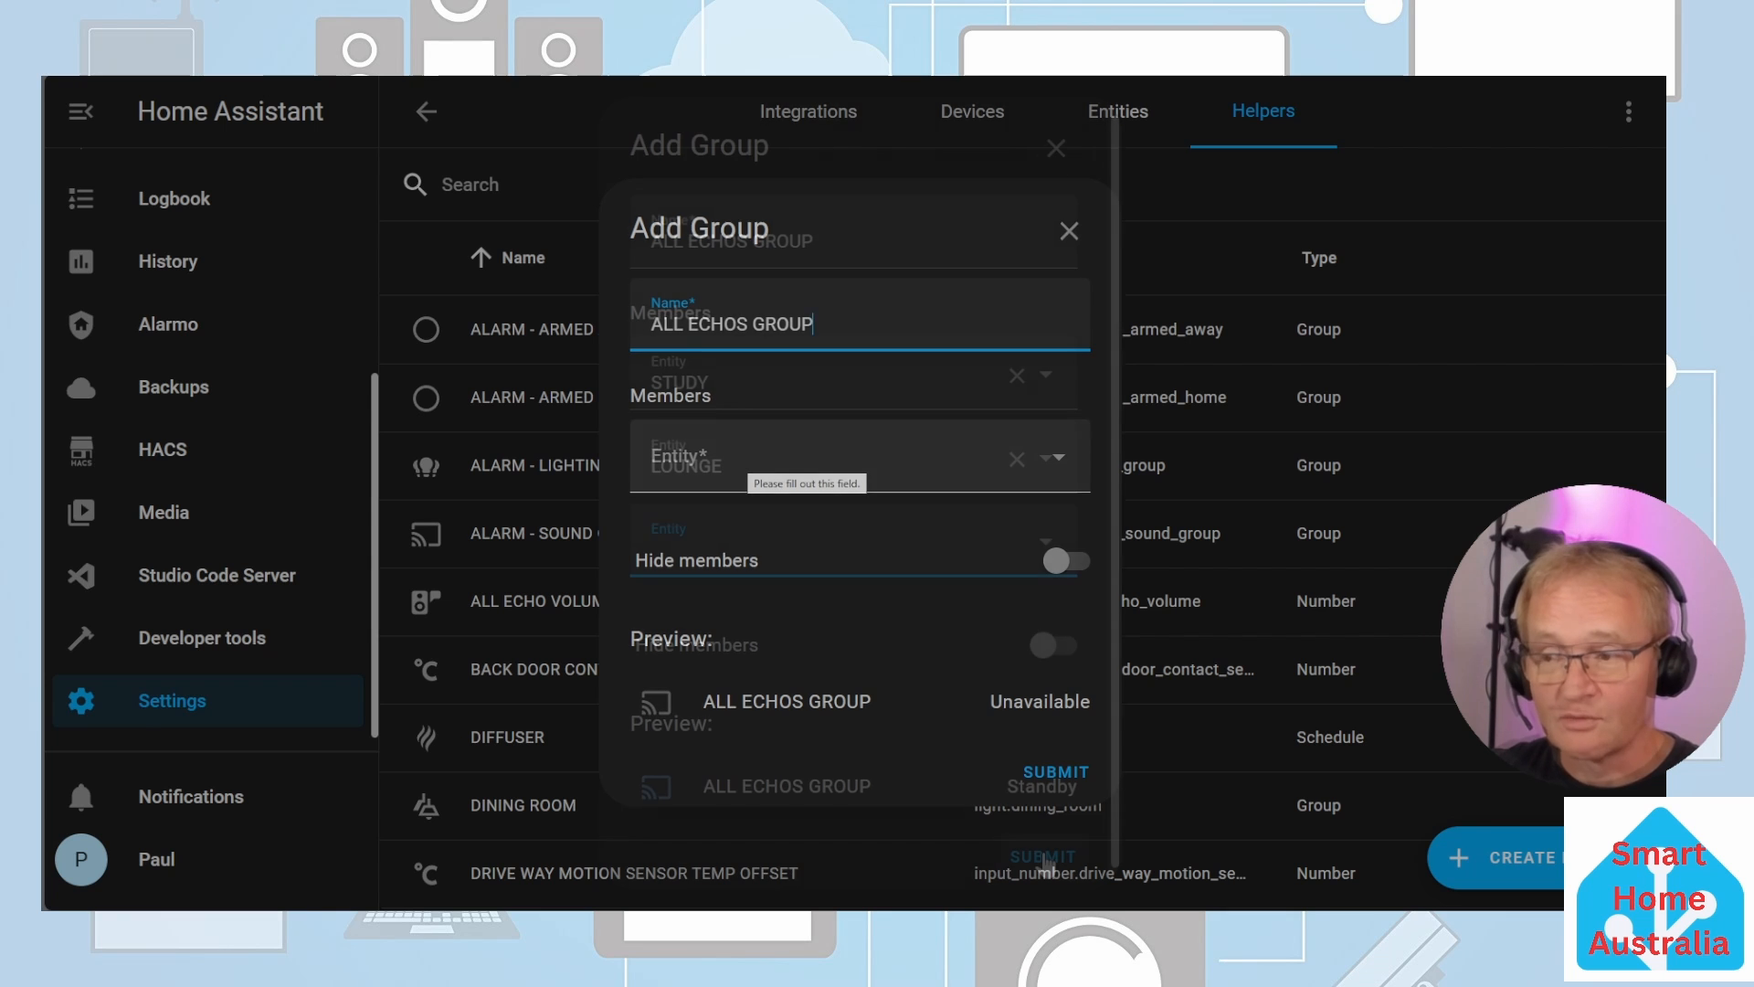
pyautogui.click(1045, 855)
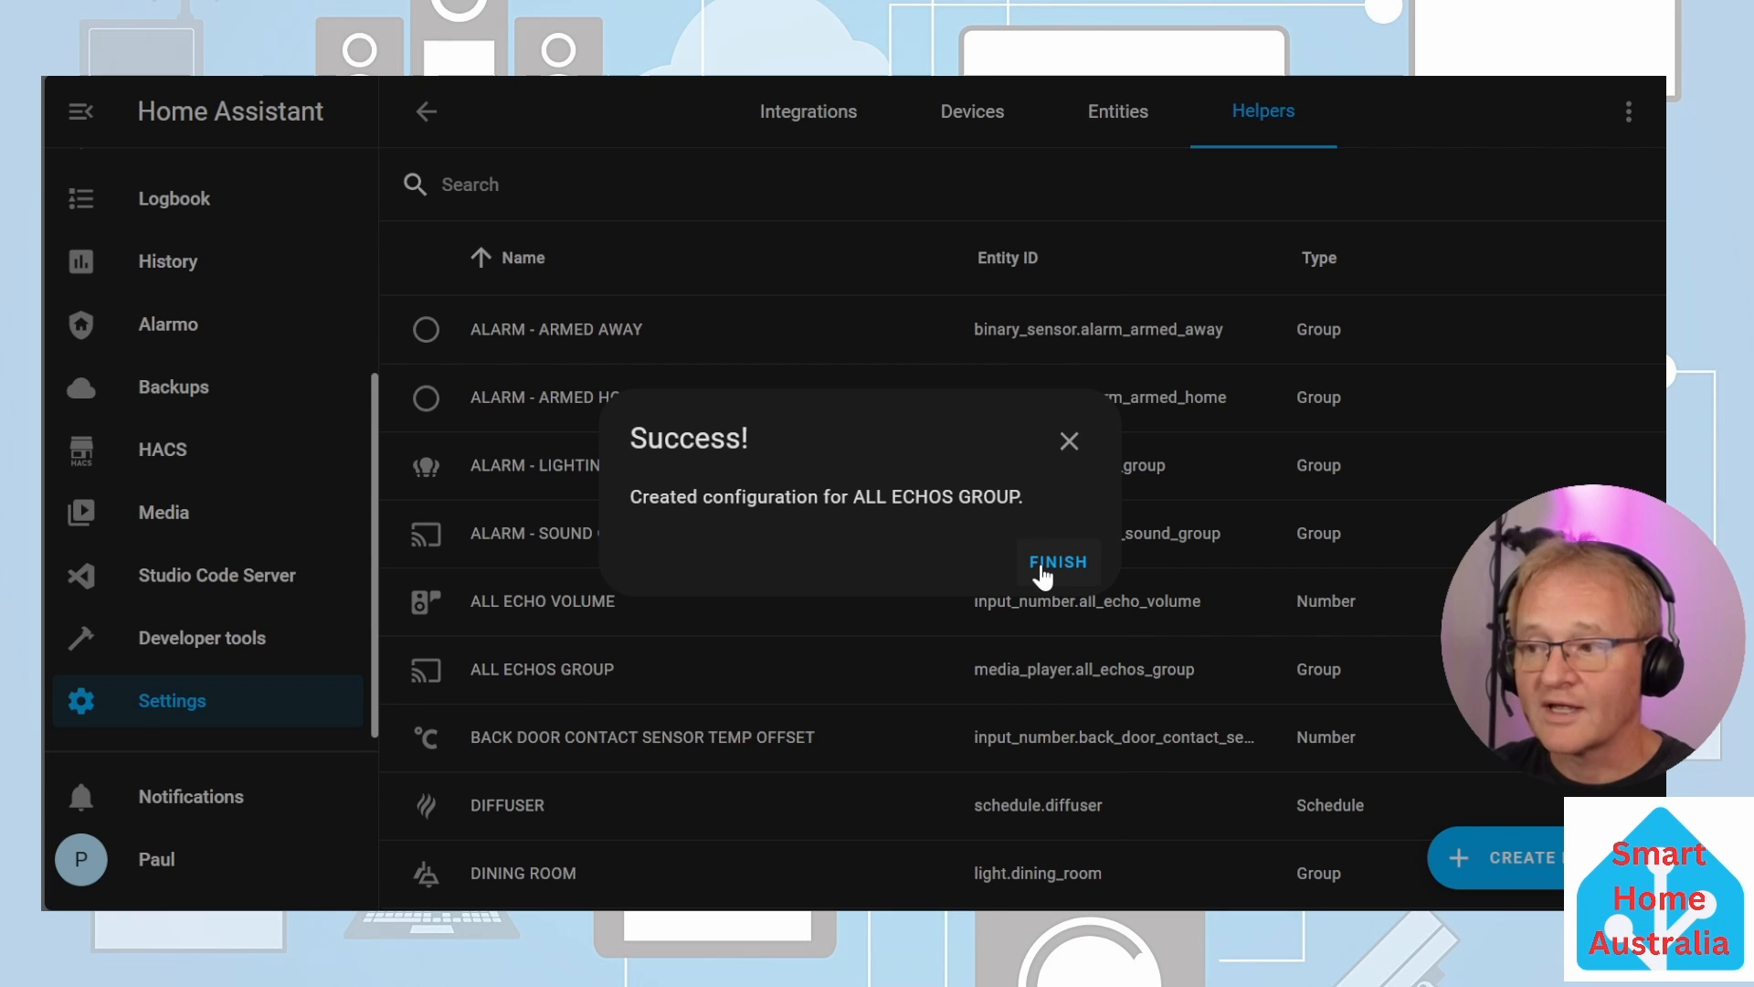
pyautogui.click(1044, 572)
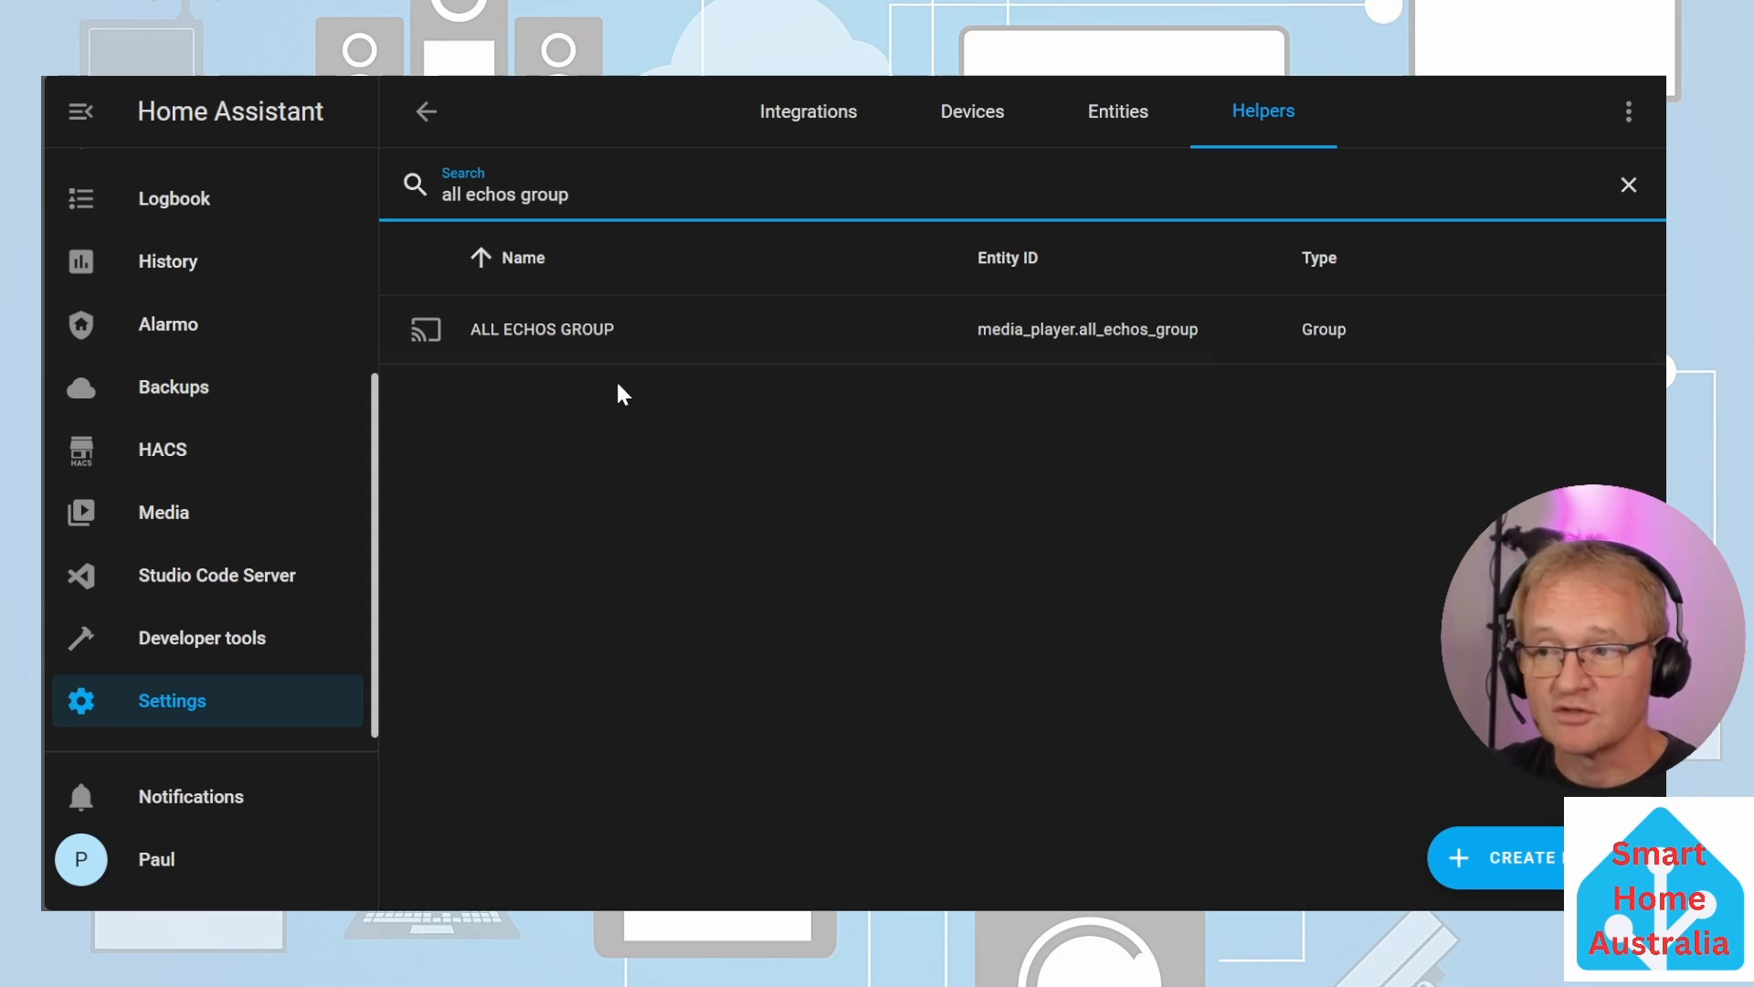
# Step: Edit the Set volume action's target in TUTORIAL - HELPER - ECHO VOLUME to use media_player.all_echos_group, and save the automation
pyautogui.moveTo(1222, 341); pyautogui.dragTo(986, 341)
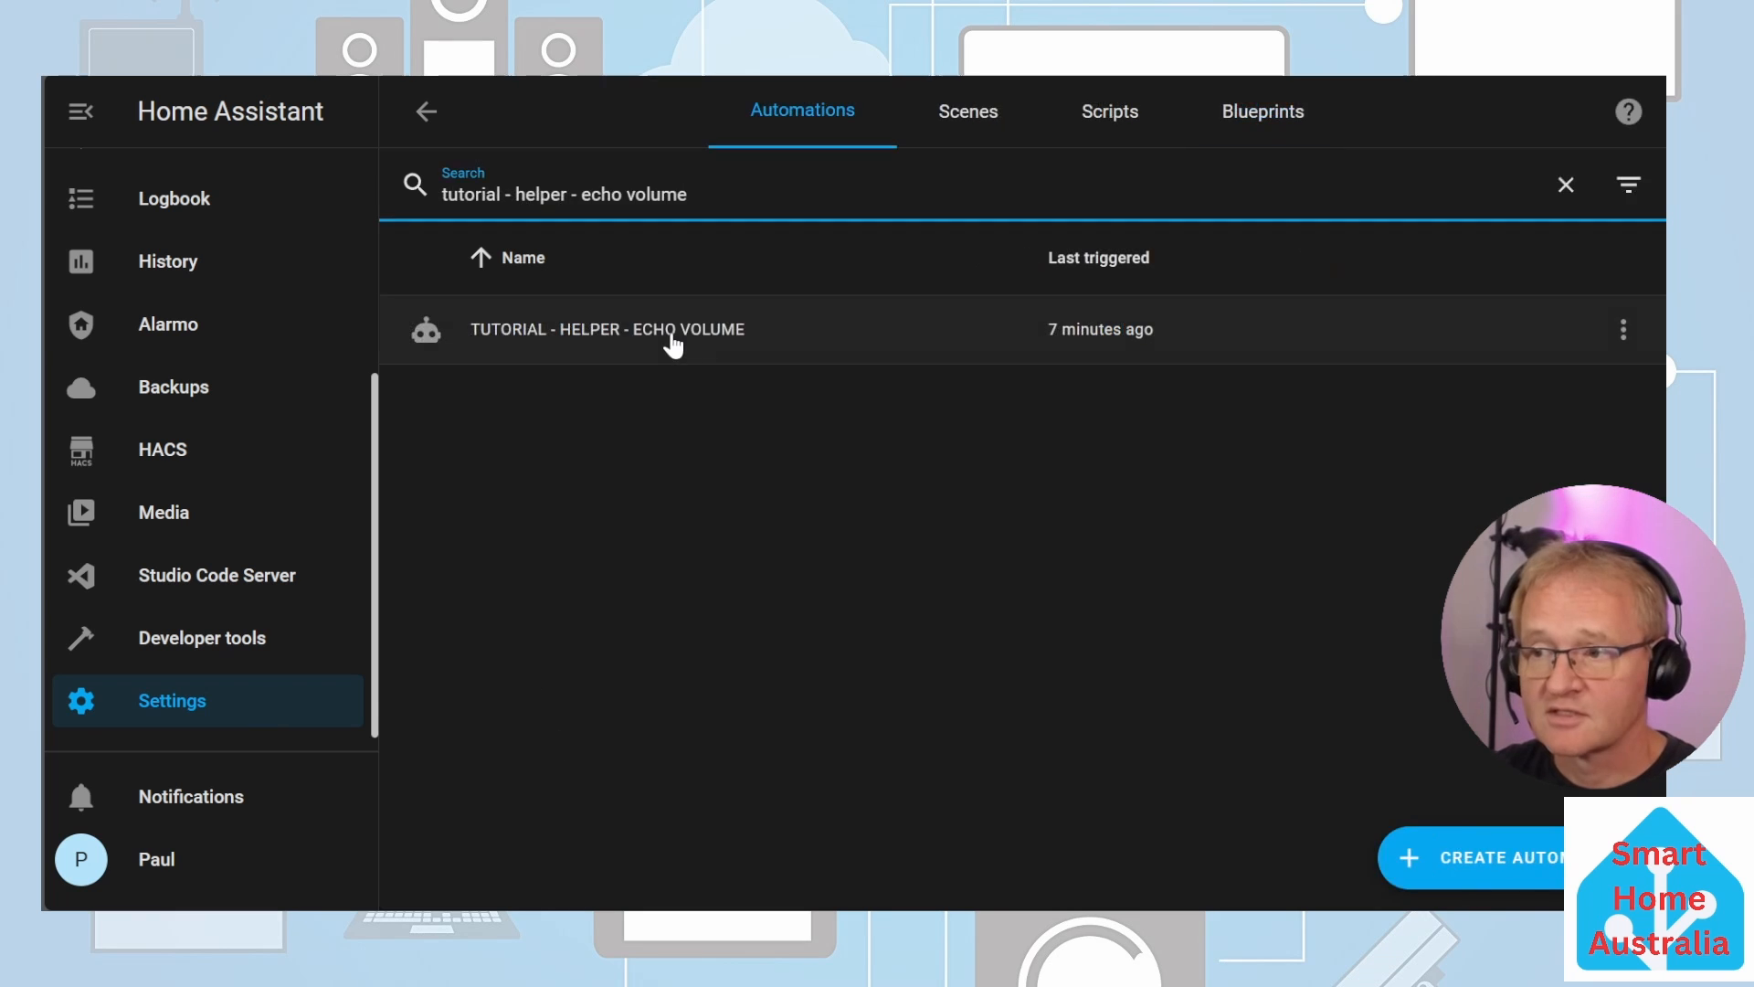
pyautogui.click(673, 335)
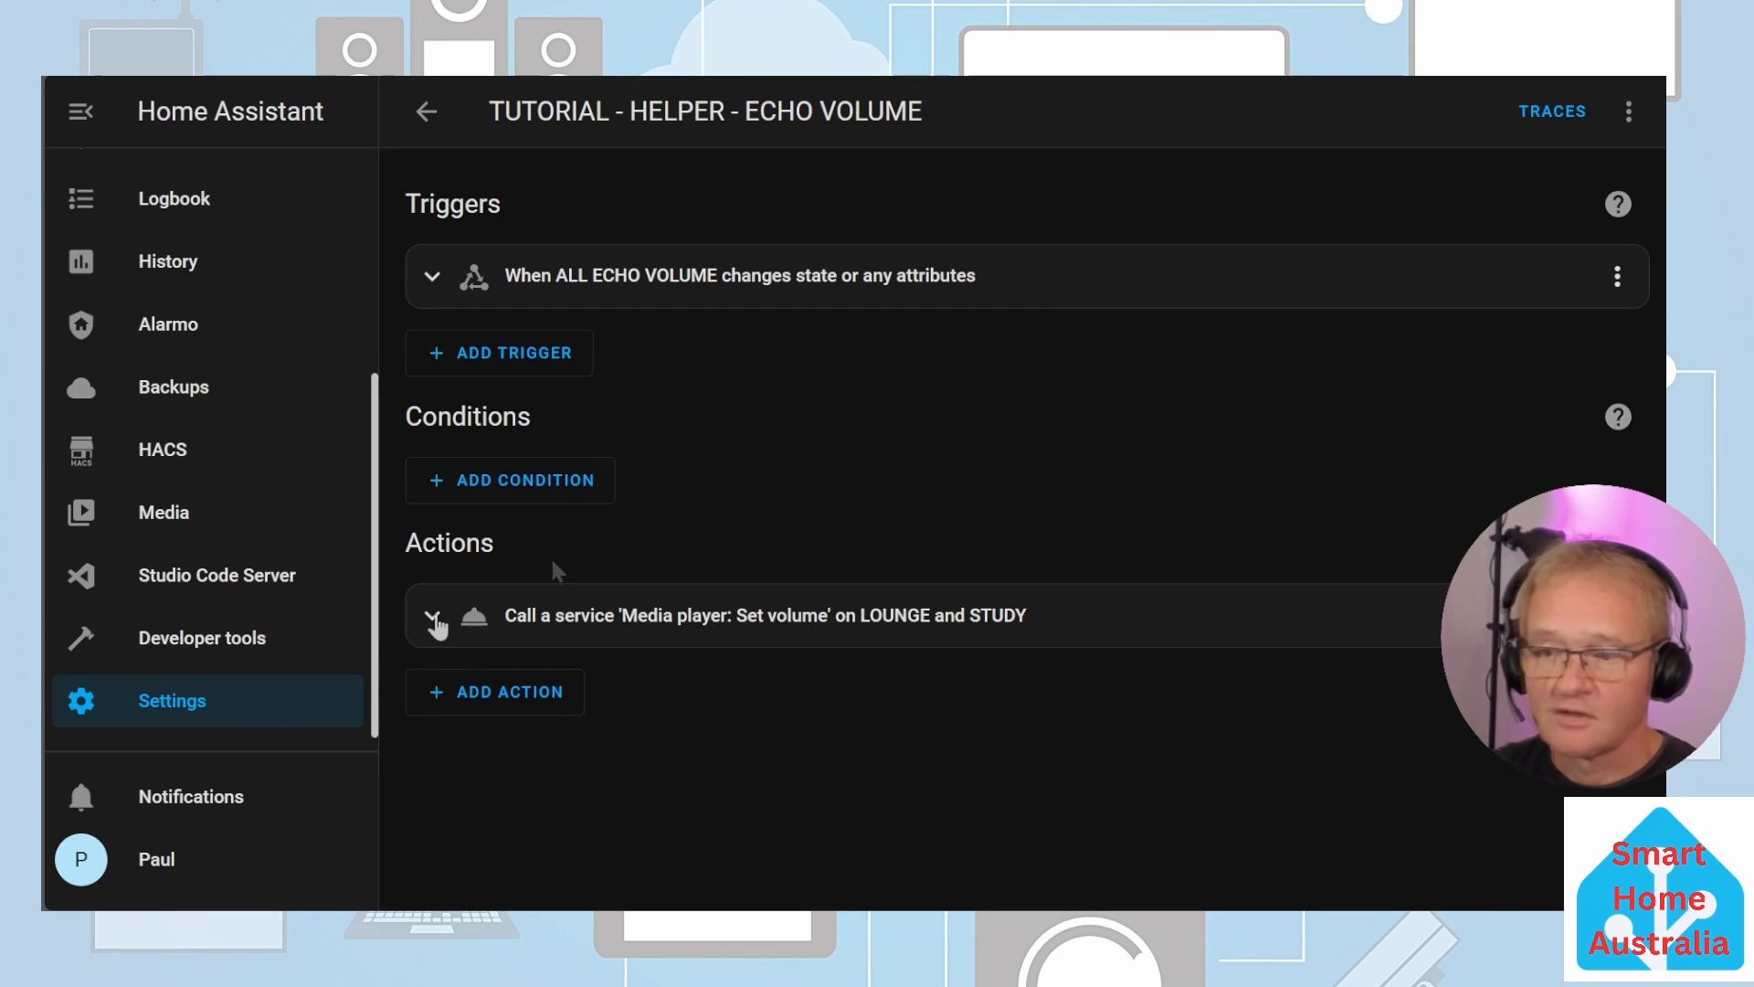
pyautogui.click(433, 618)
pyautogui.scroll(-3, 435, 626)
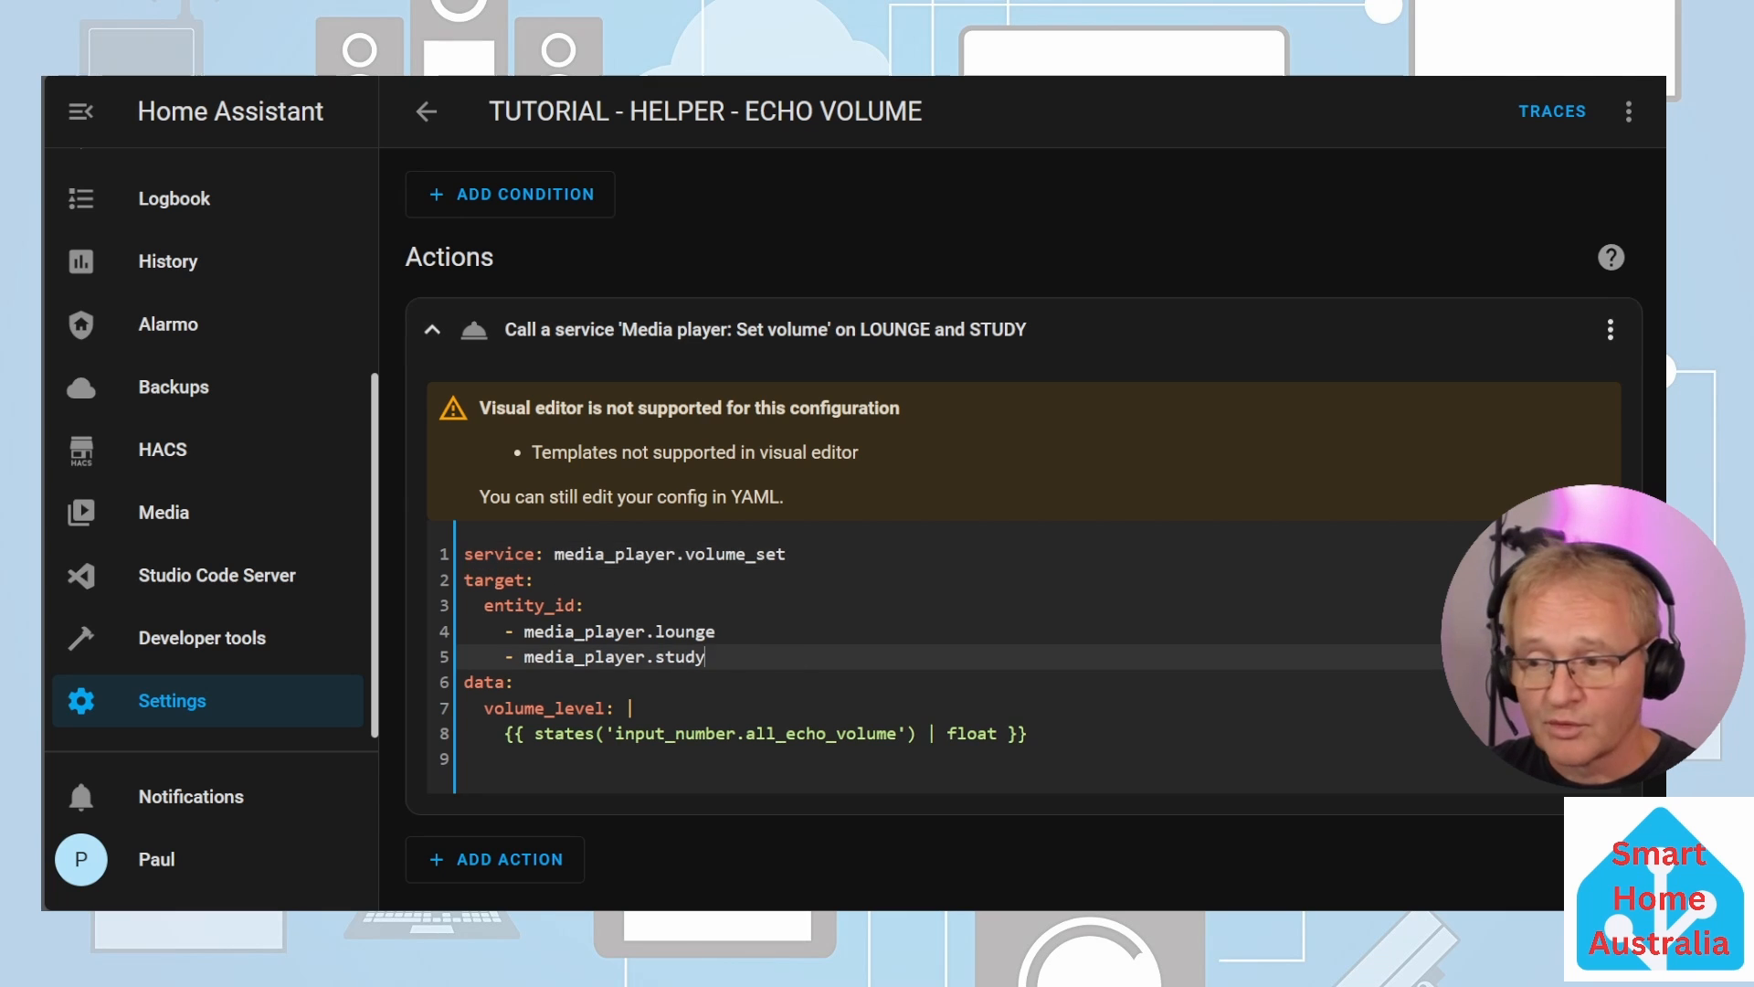
pyautogui.click(1582, 858)
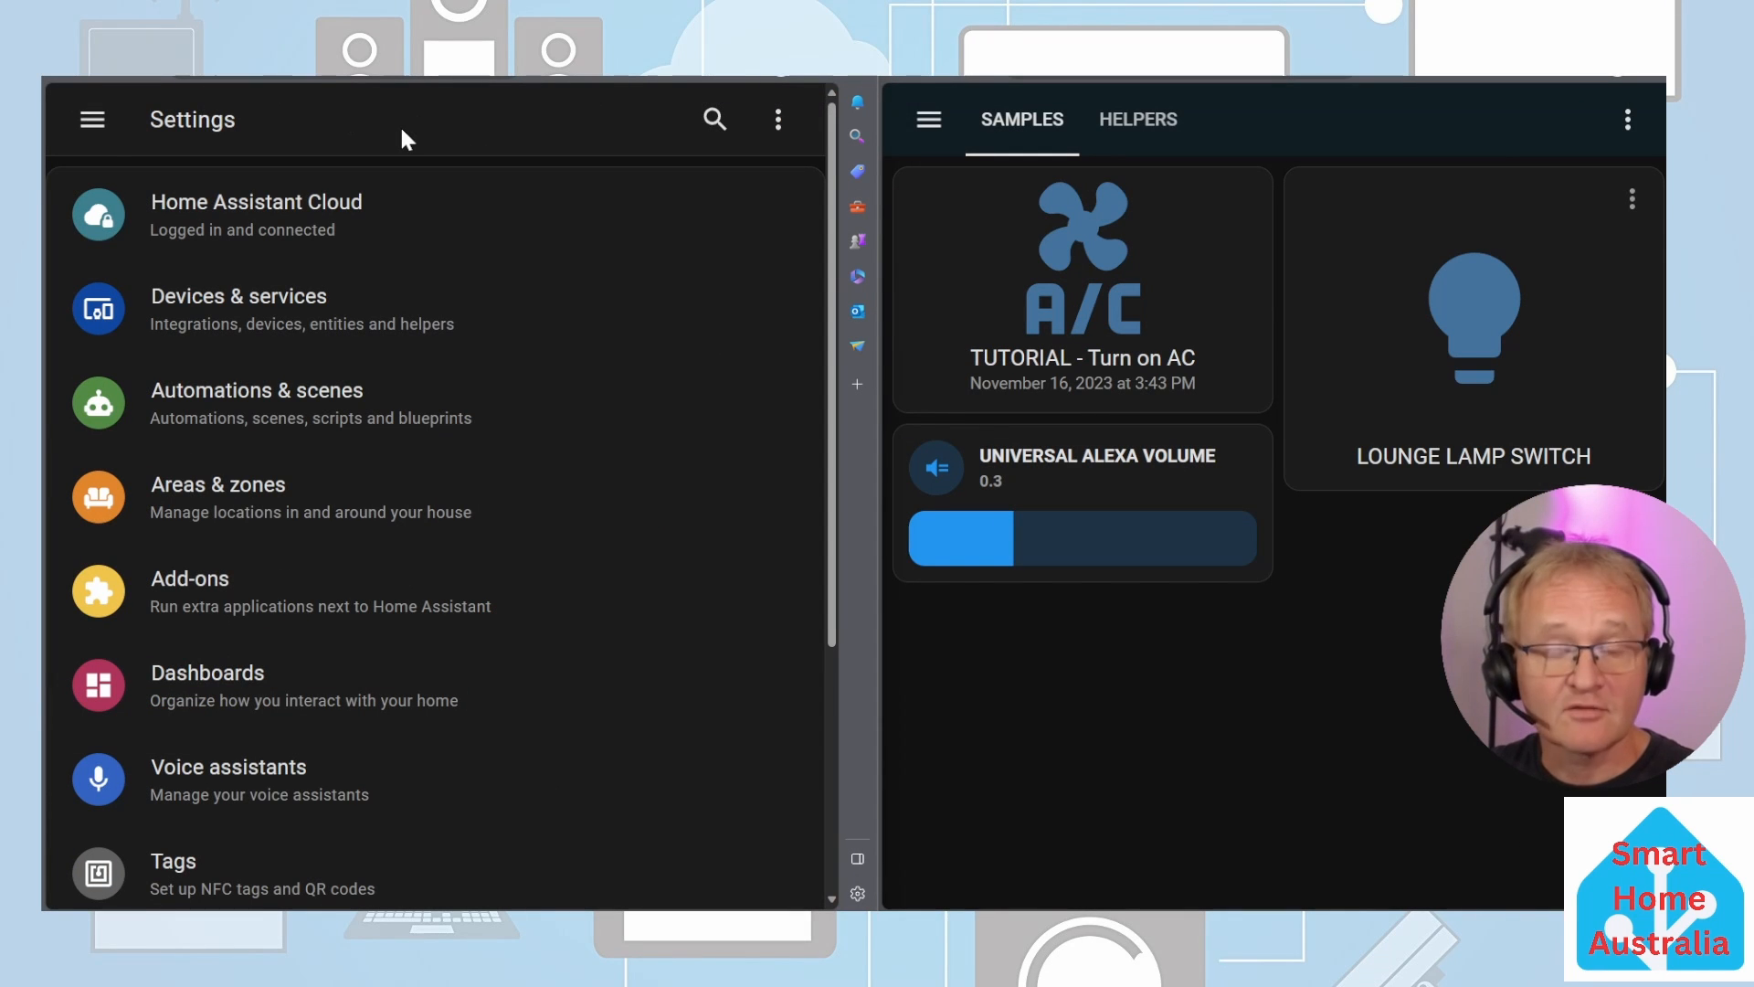
# Step: Display the state attributes of media_player.study in Developer tools and set the UNIVERSAL ALEXA VOLUME slider to 0.4
pyautogui.click(93, 119)
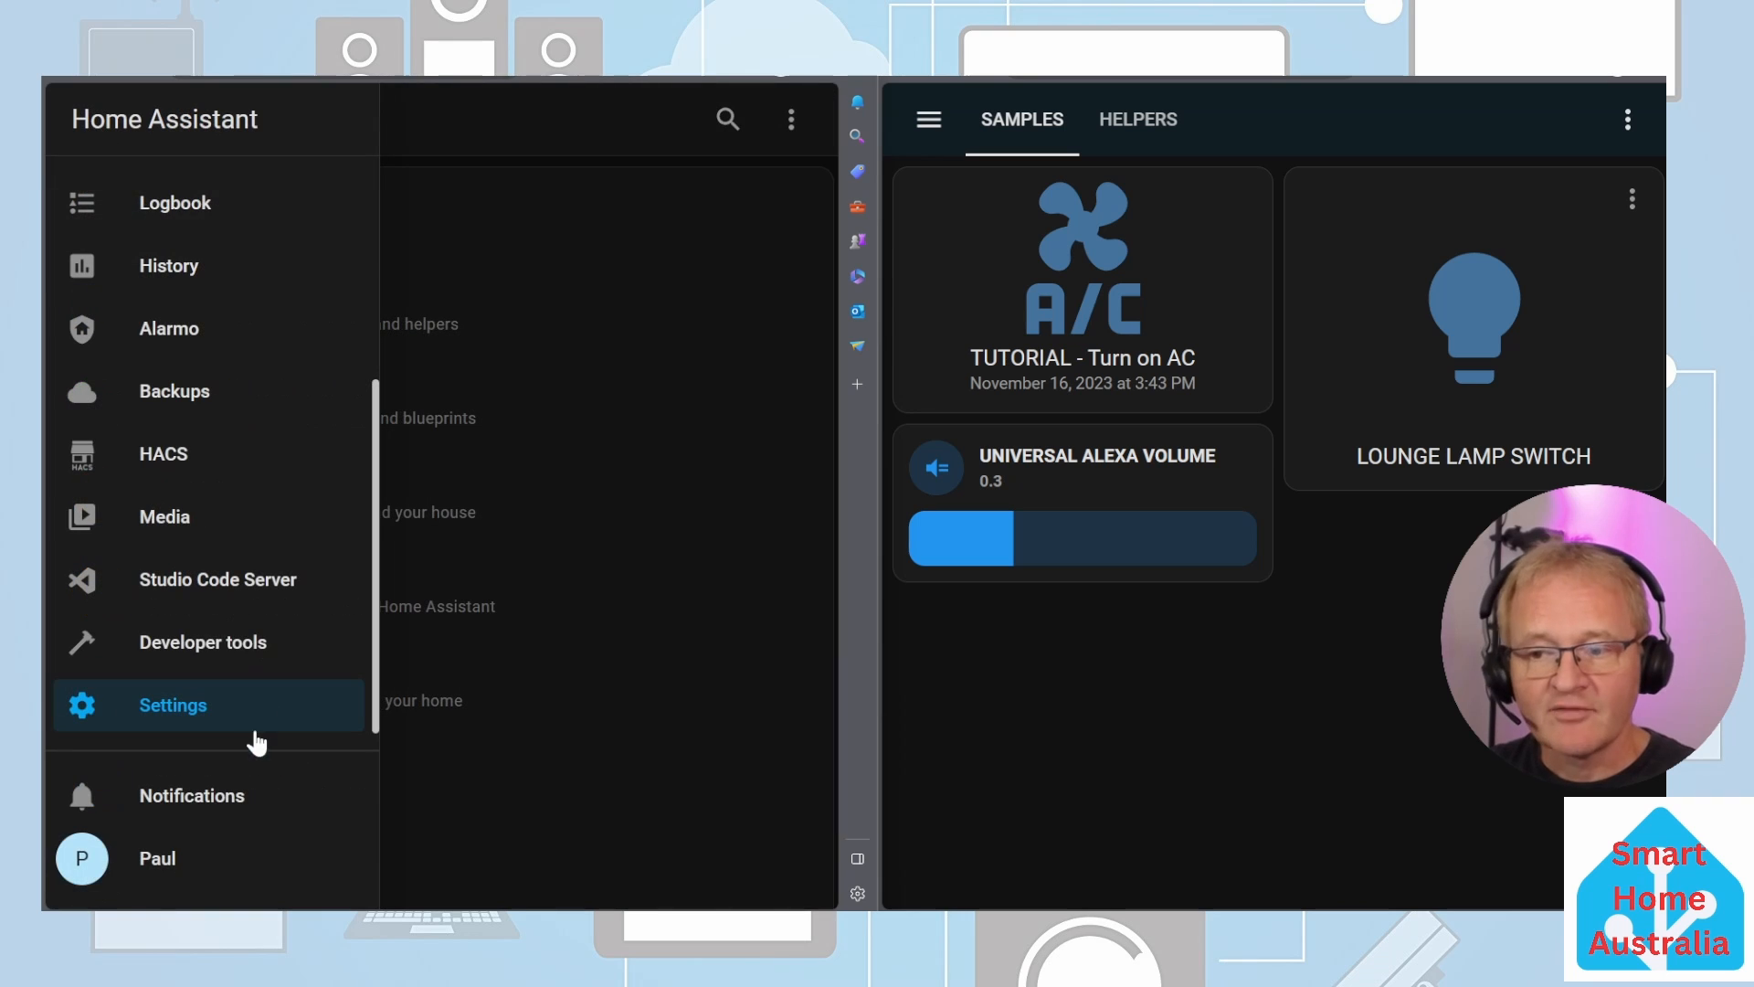
pyautogui.click(227, 650)
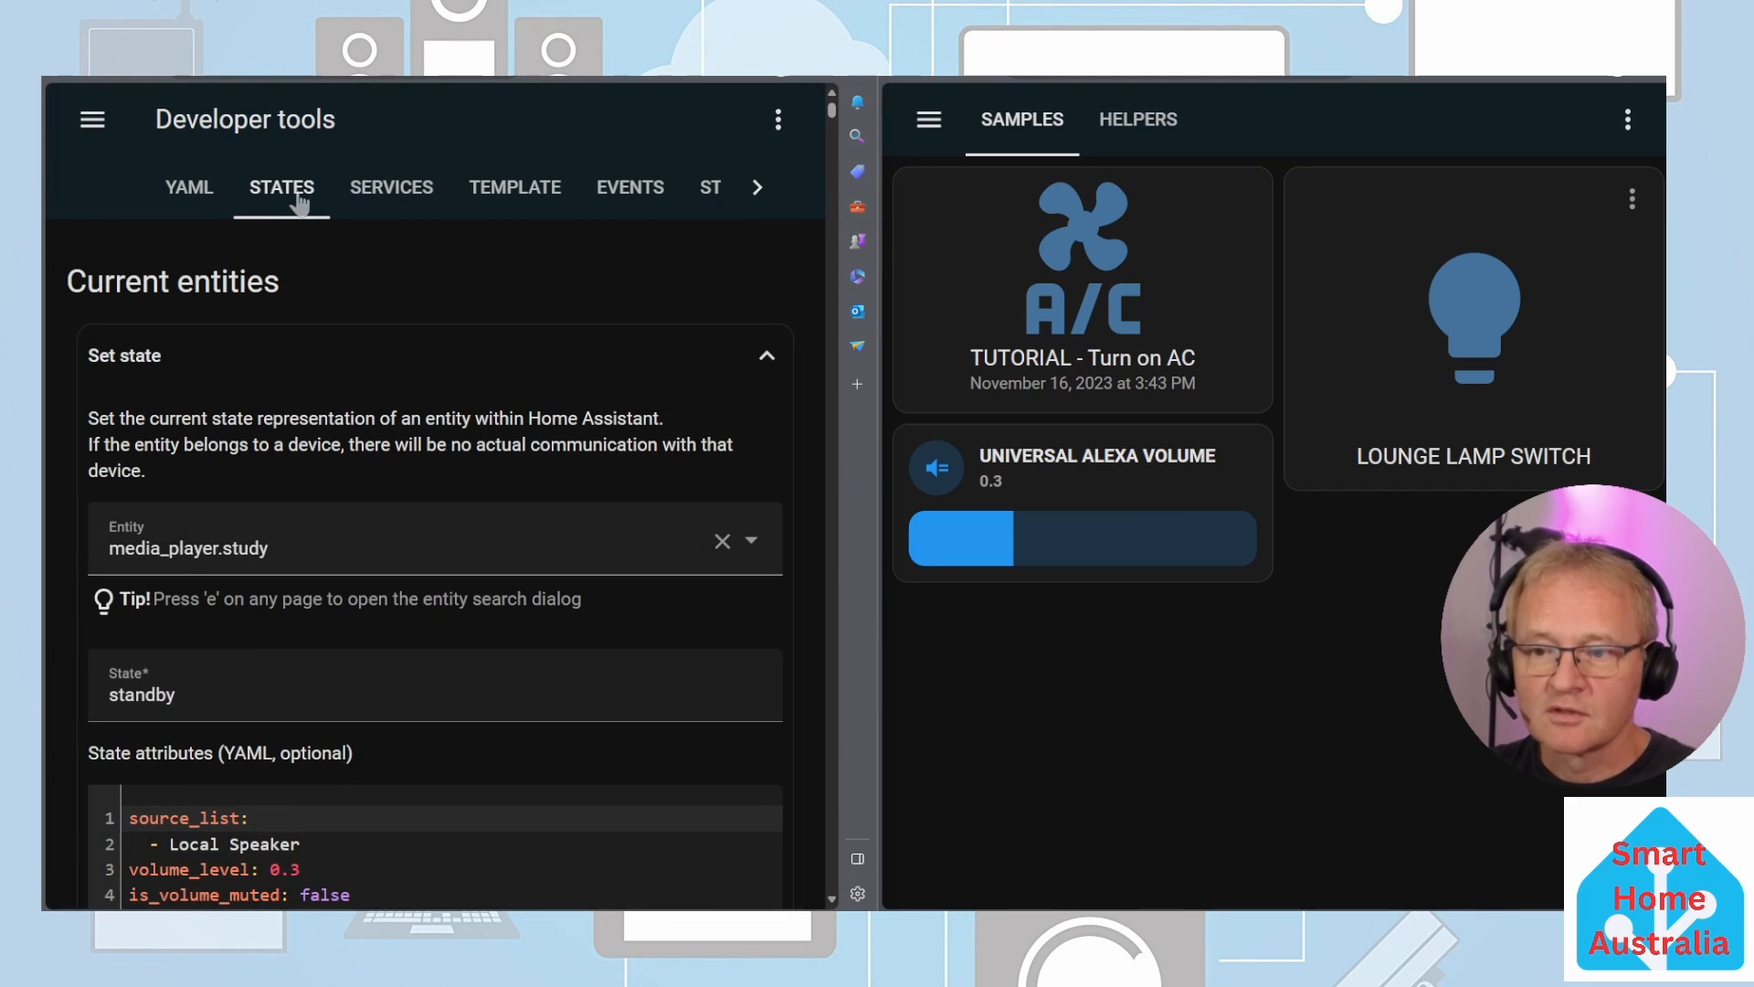
pyautogui.scroll(-3, 183, 374)
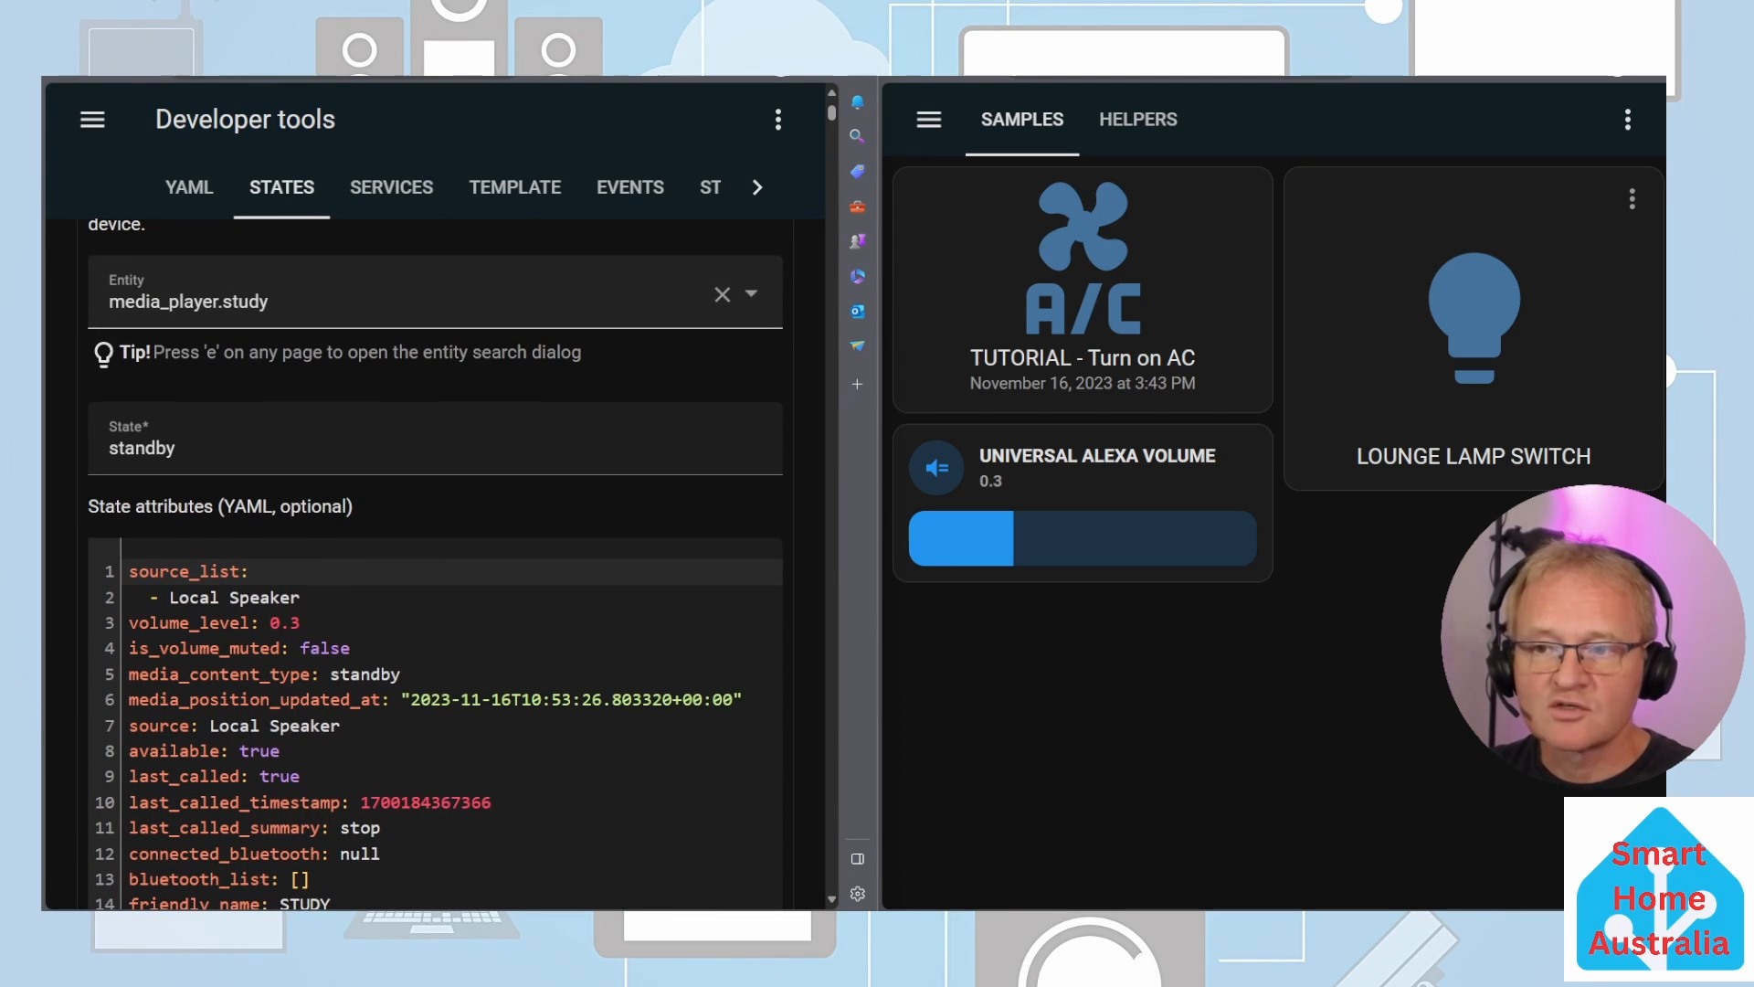
pyautogui.scroll(-2, 466, 497)
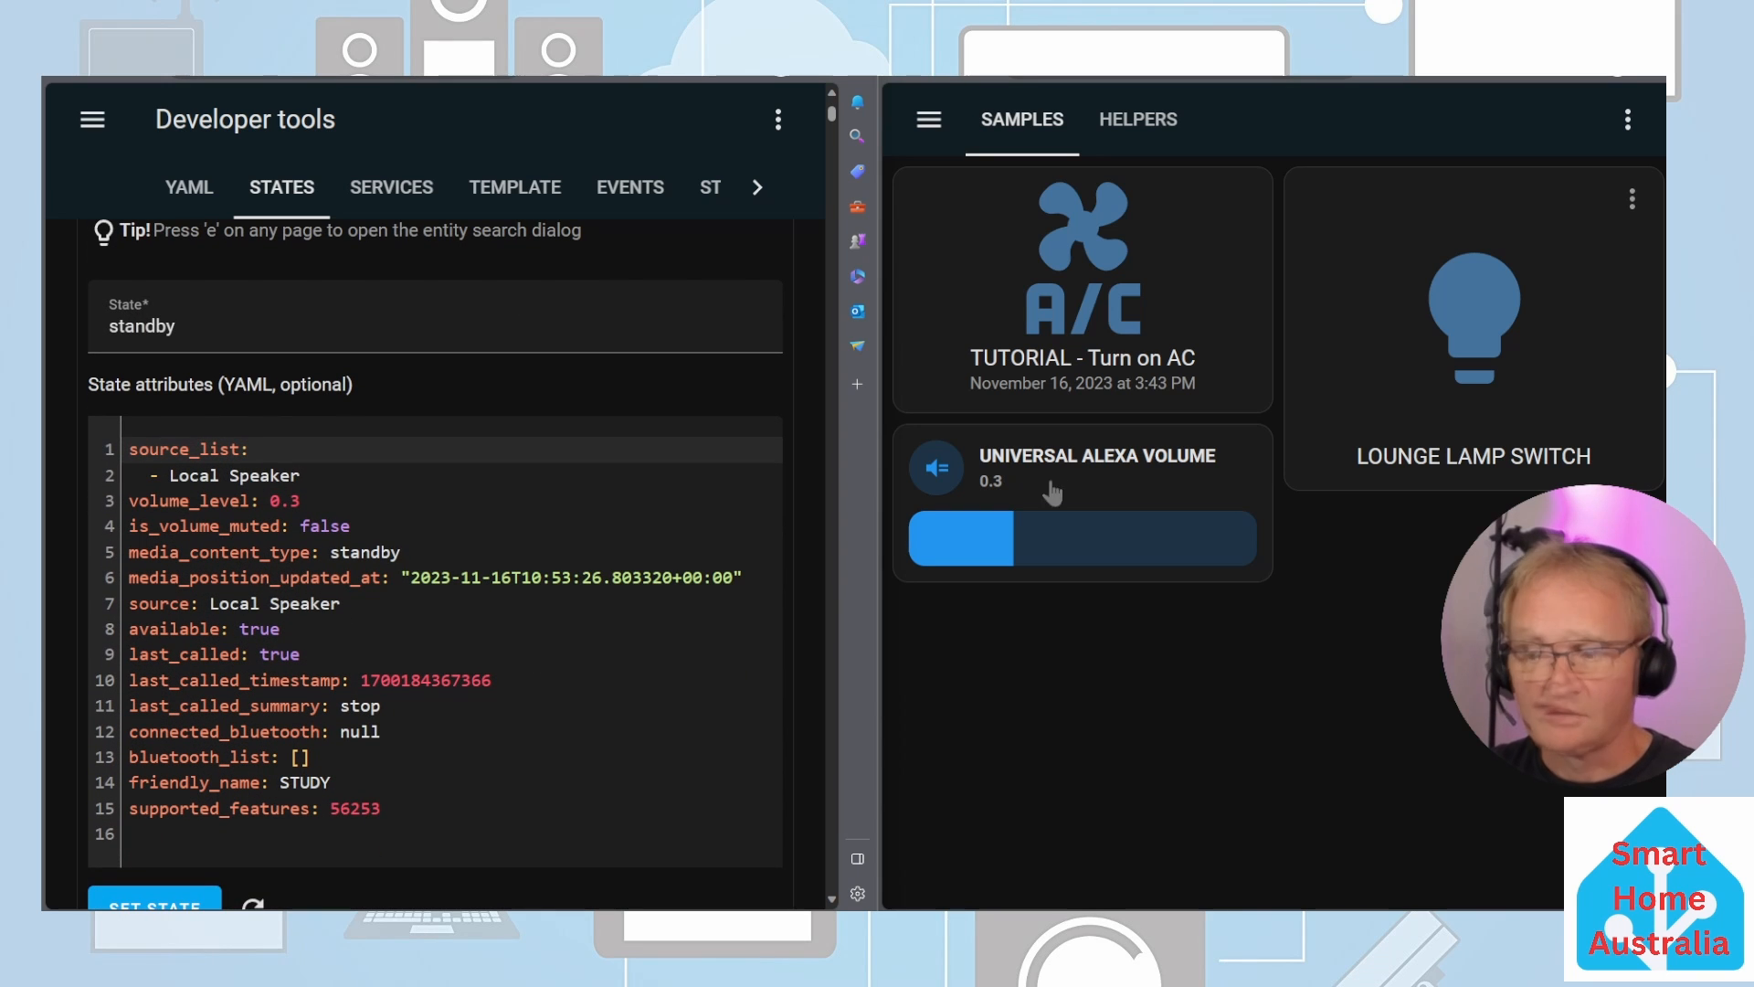
pyautogui.click(1034, 544)
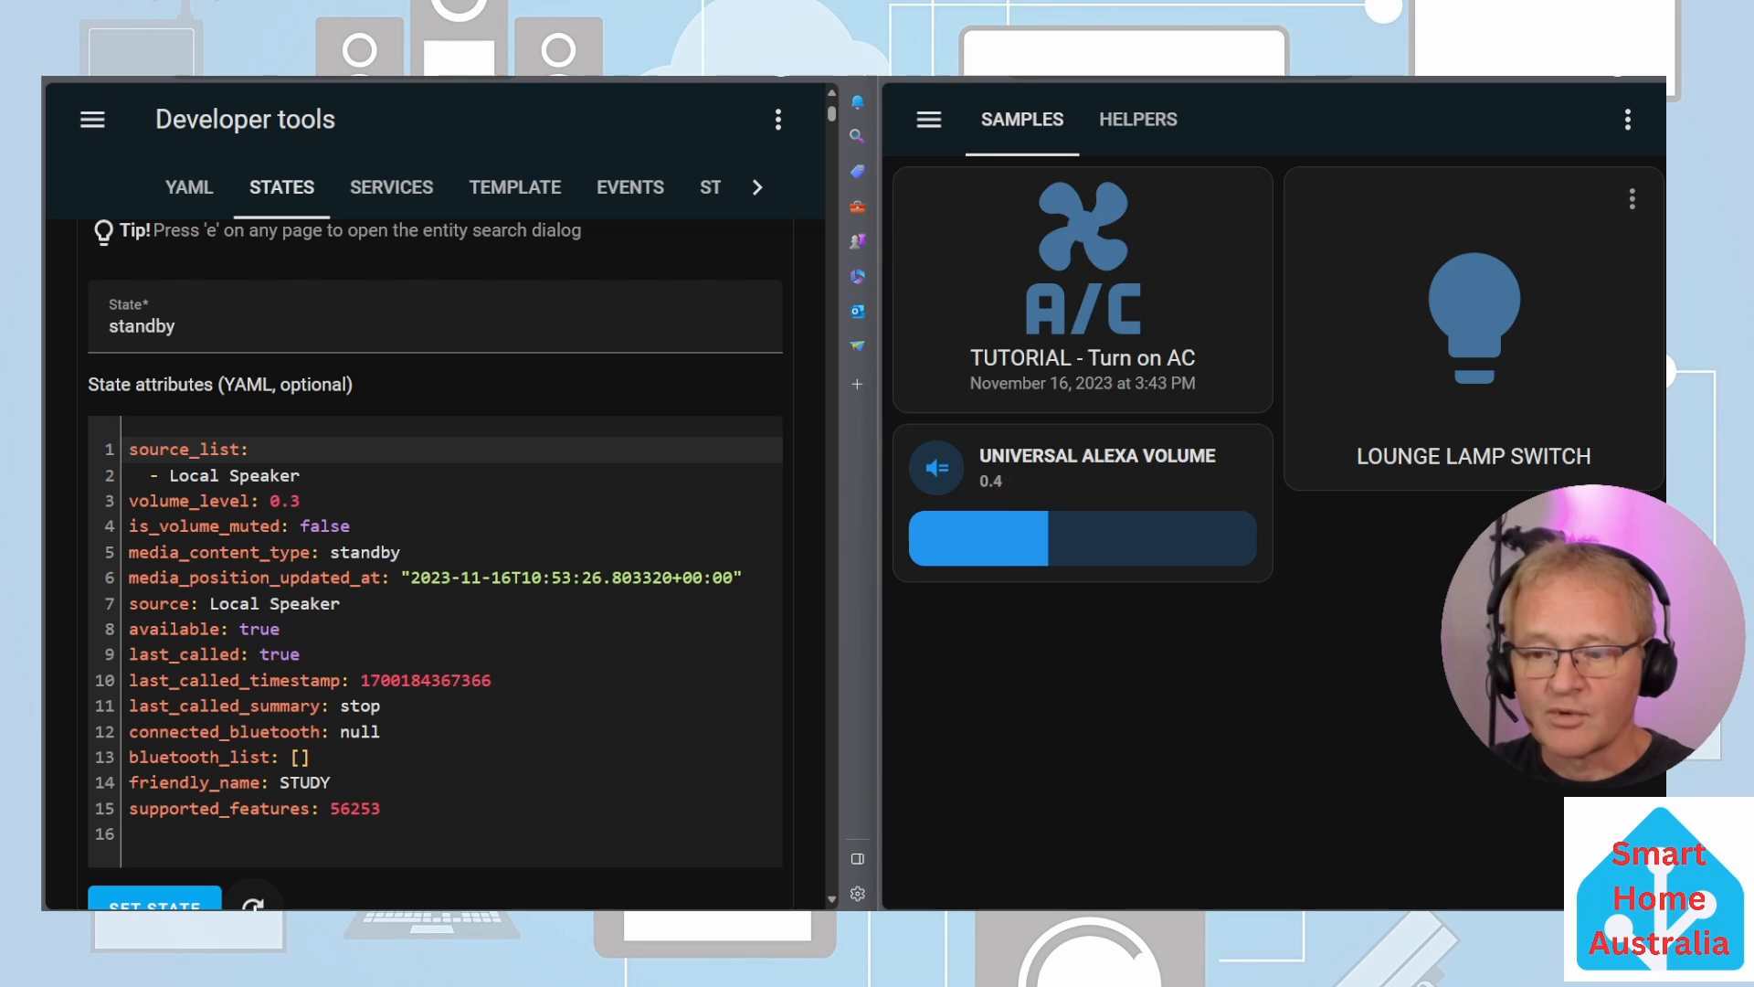